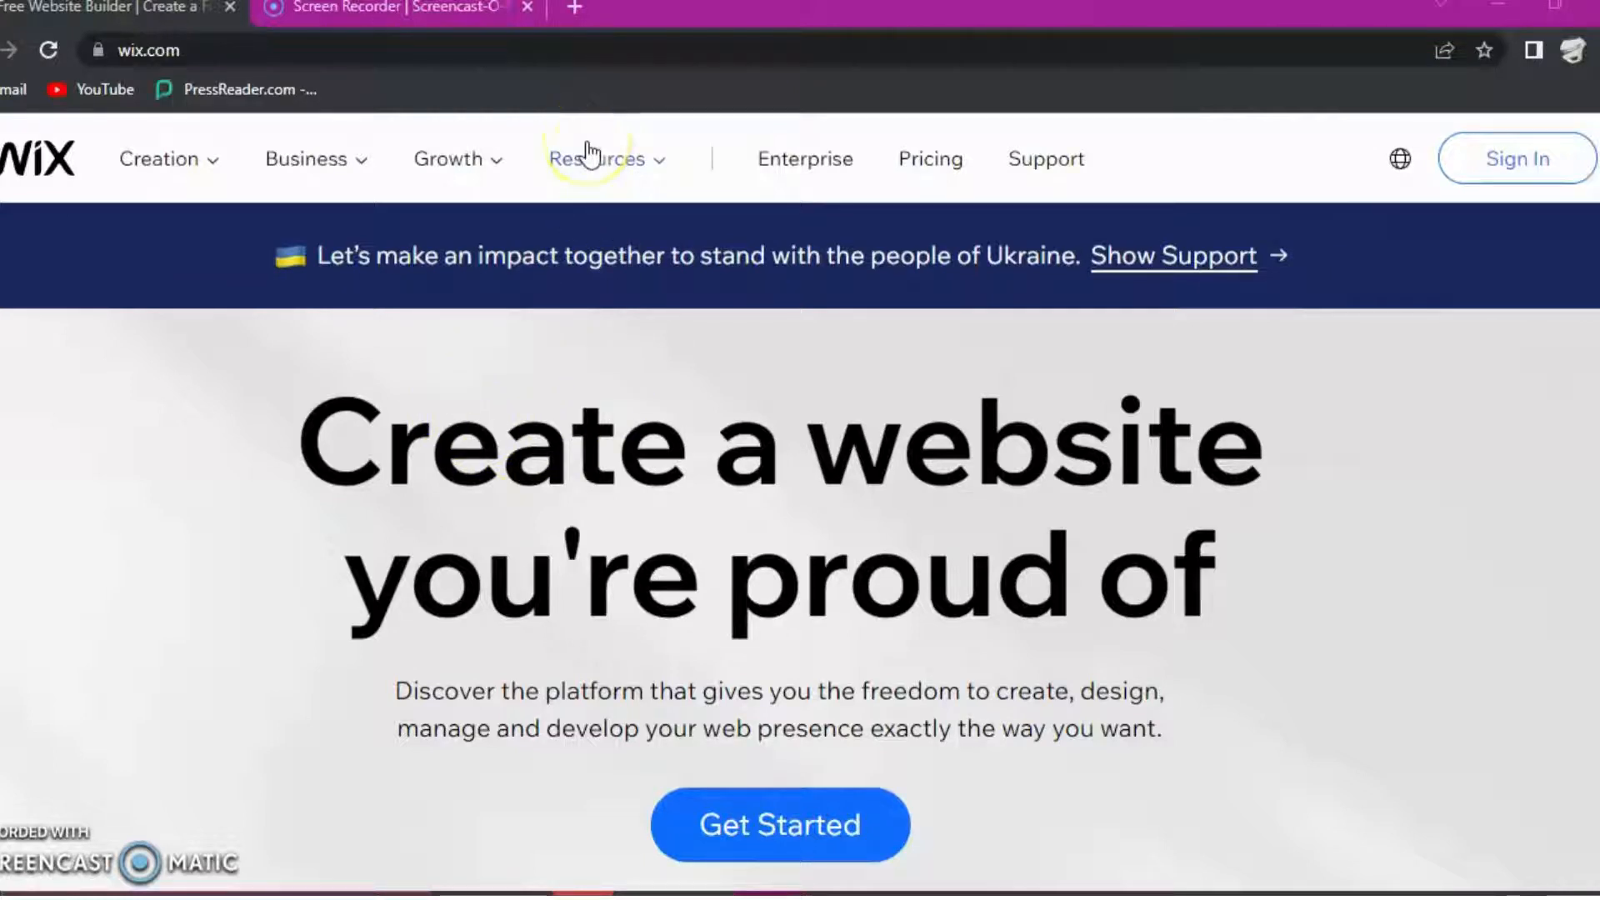
- Log in to the Wix account by continuing with Google and choosing the account owner's Google account
click(1527, 160)
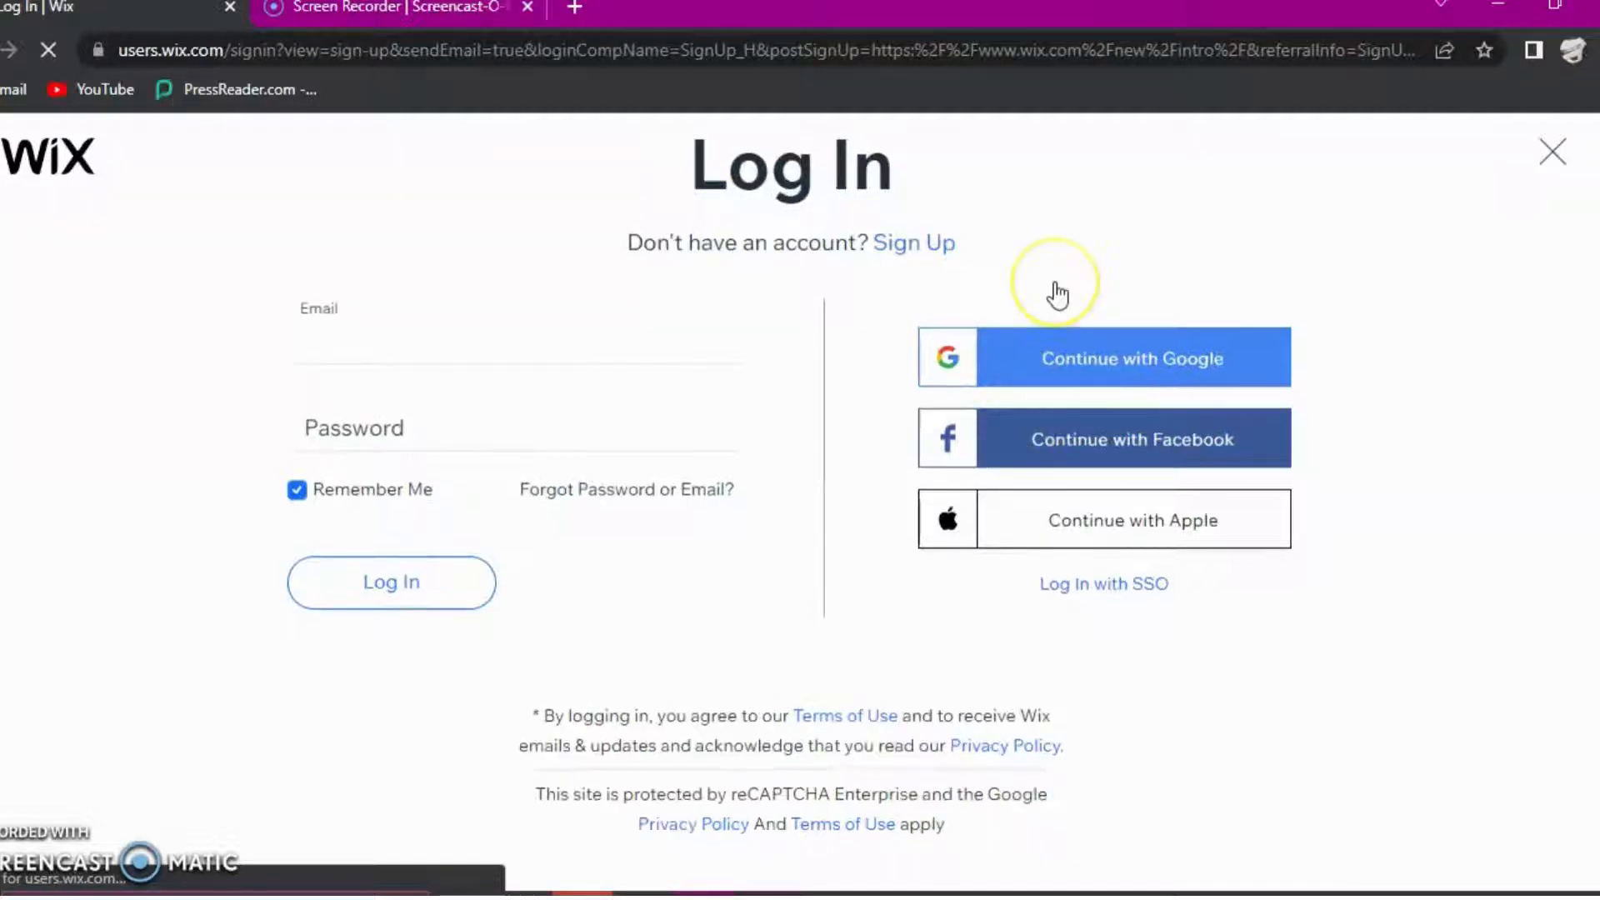
click(1080, 362)
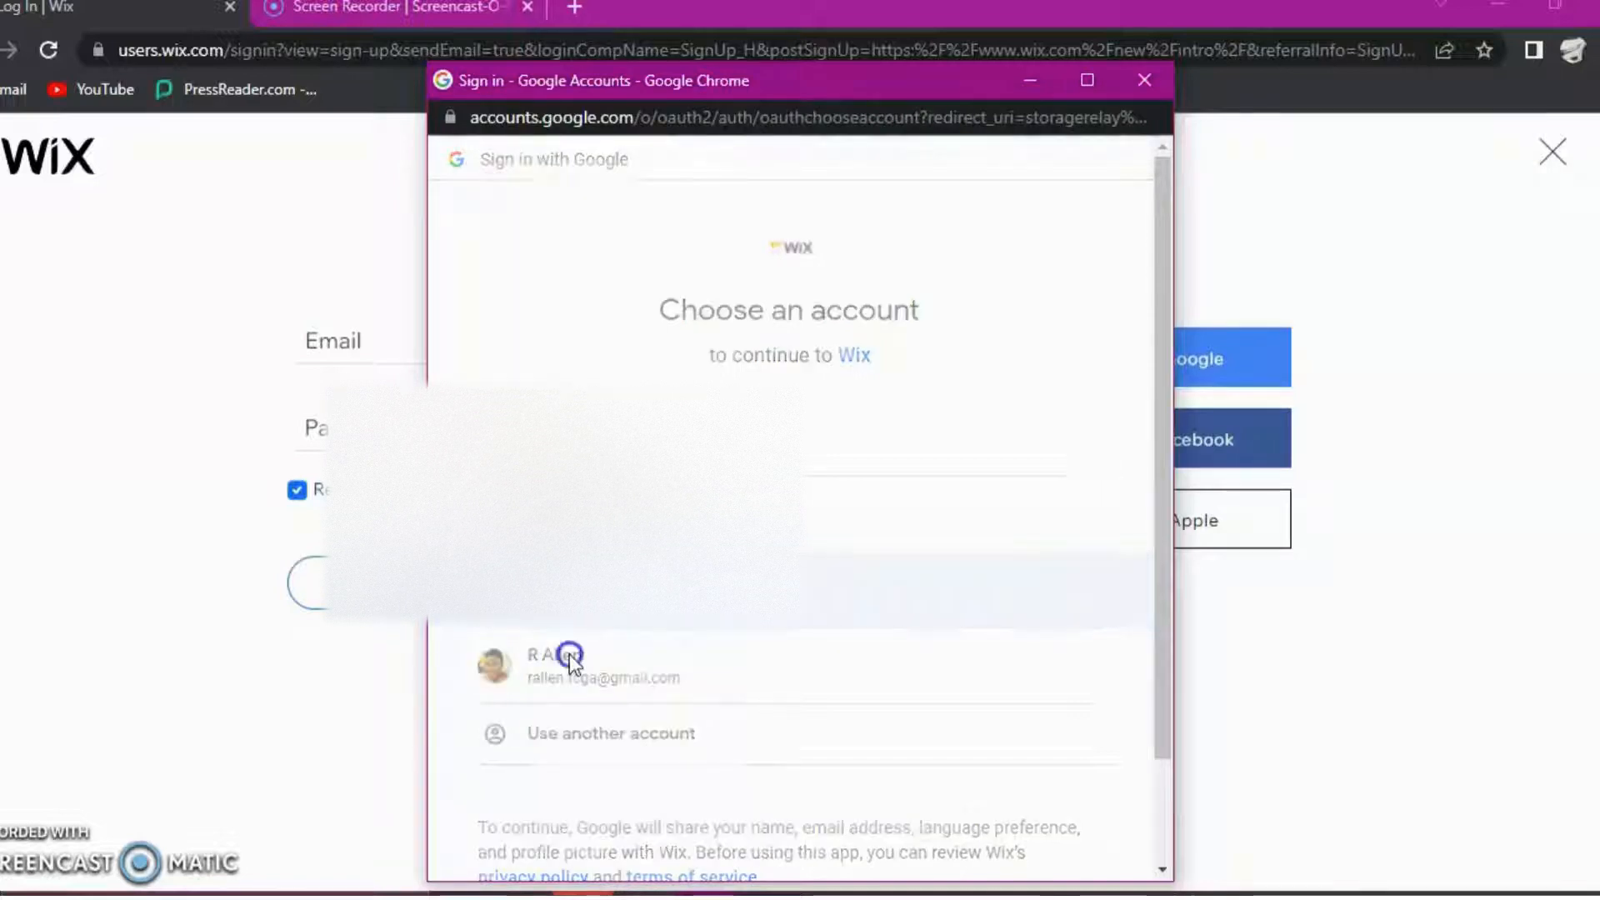
click(569, 656)
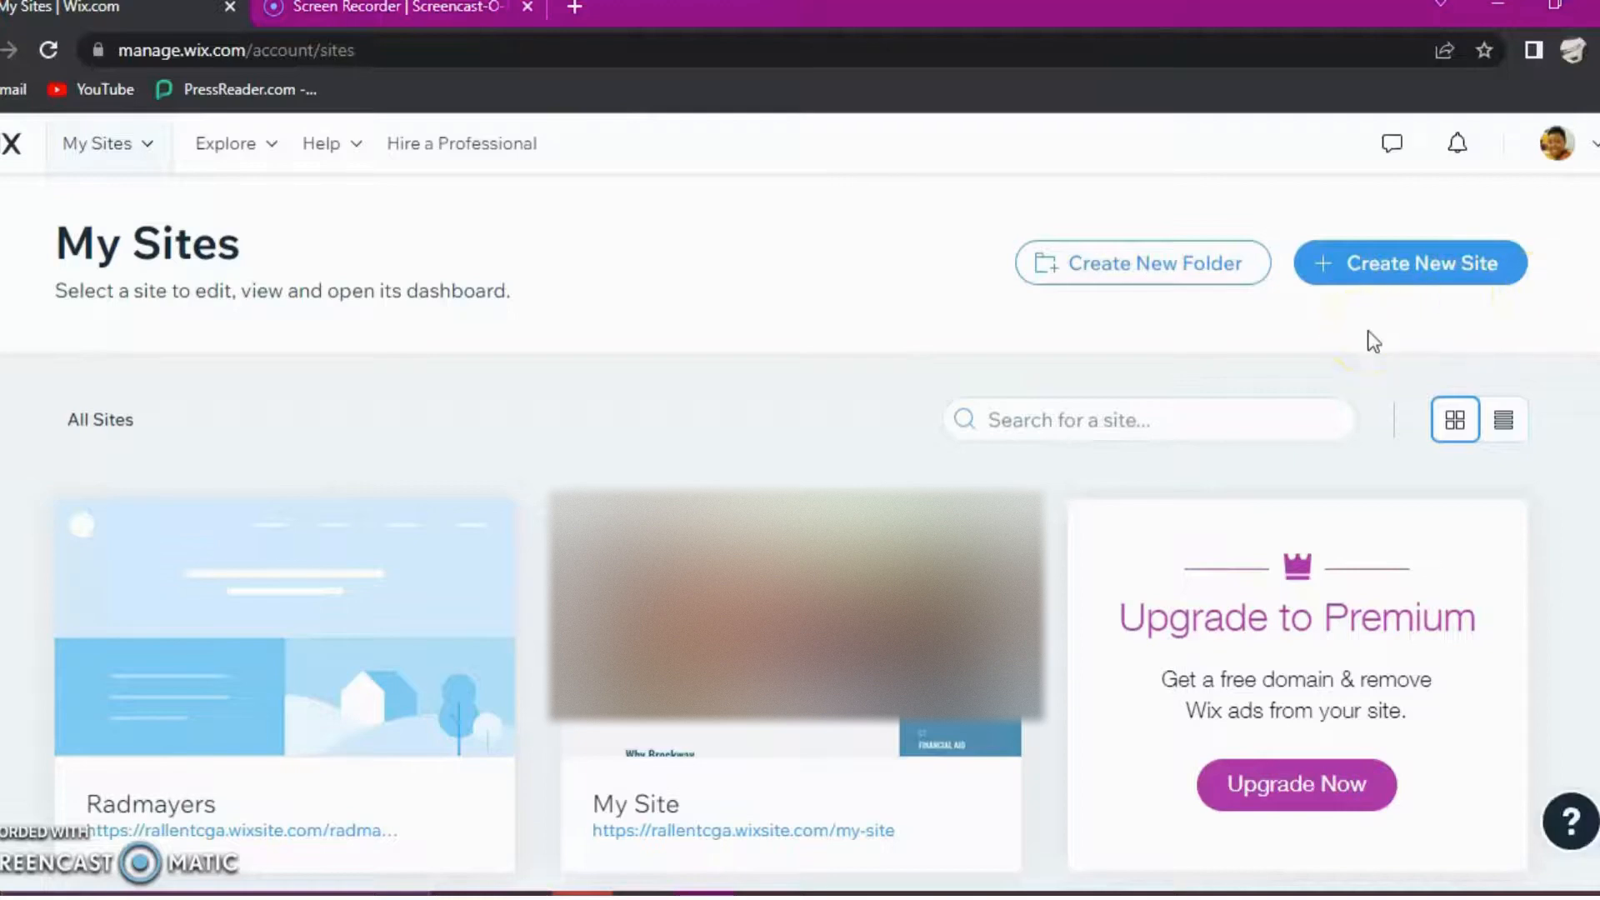
- Start creating a new site from the My Sites page
click(1392, 266)
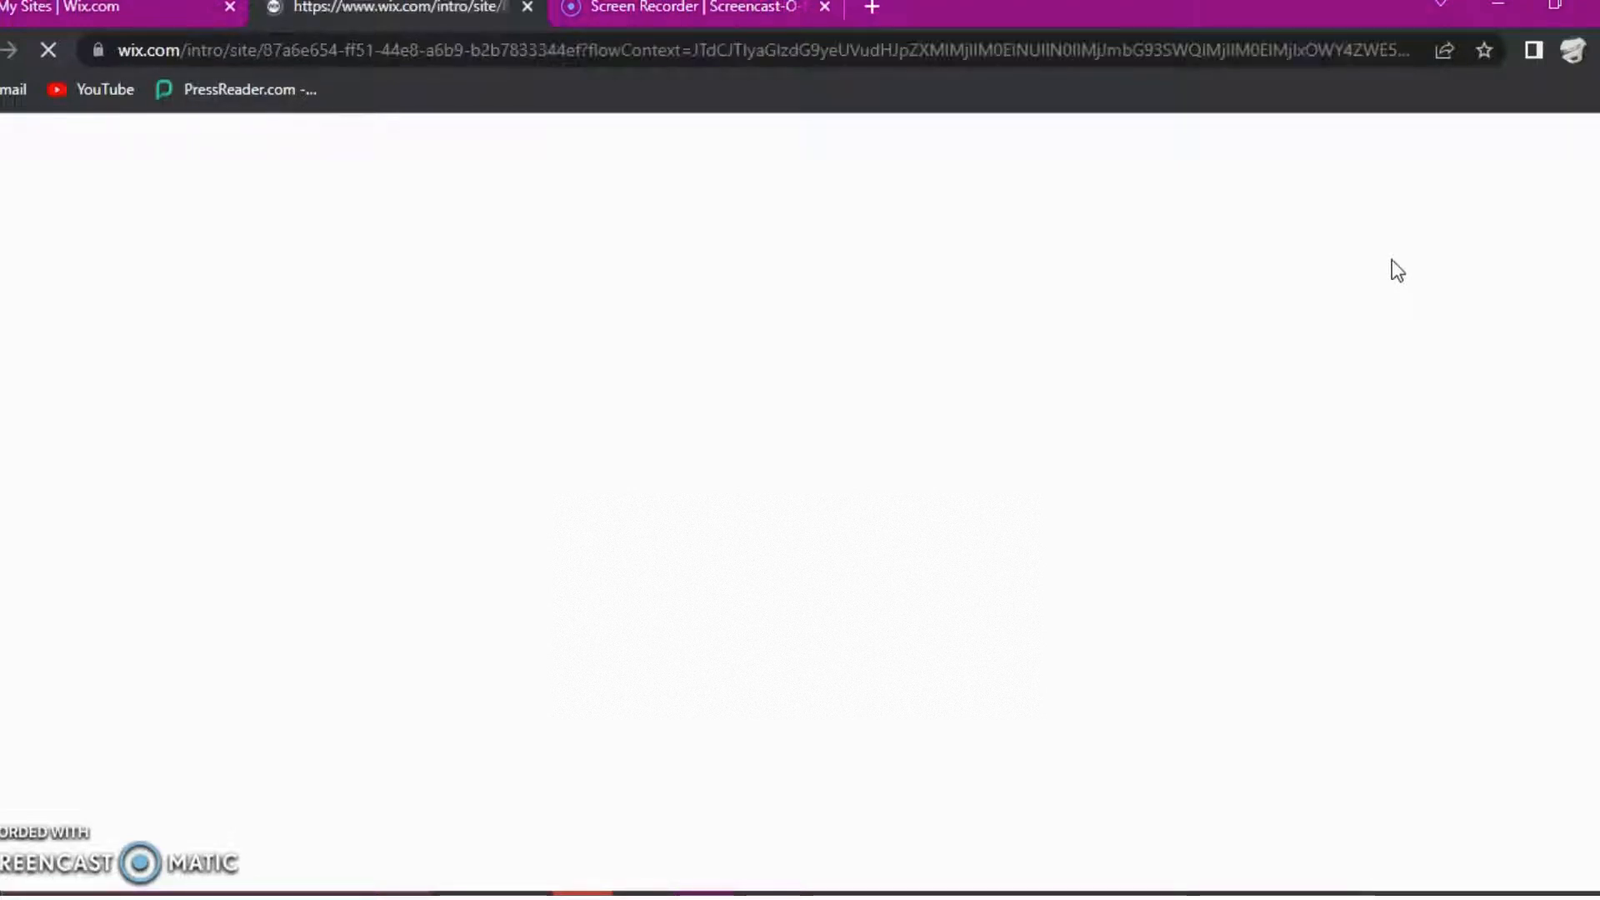
click(931, 245)
click(408, 160)
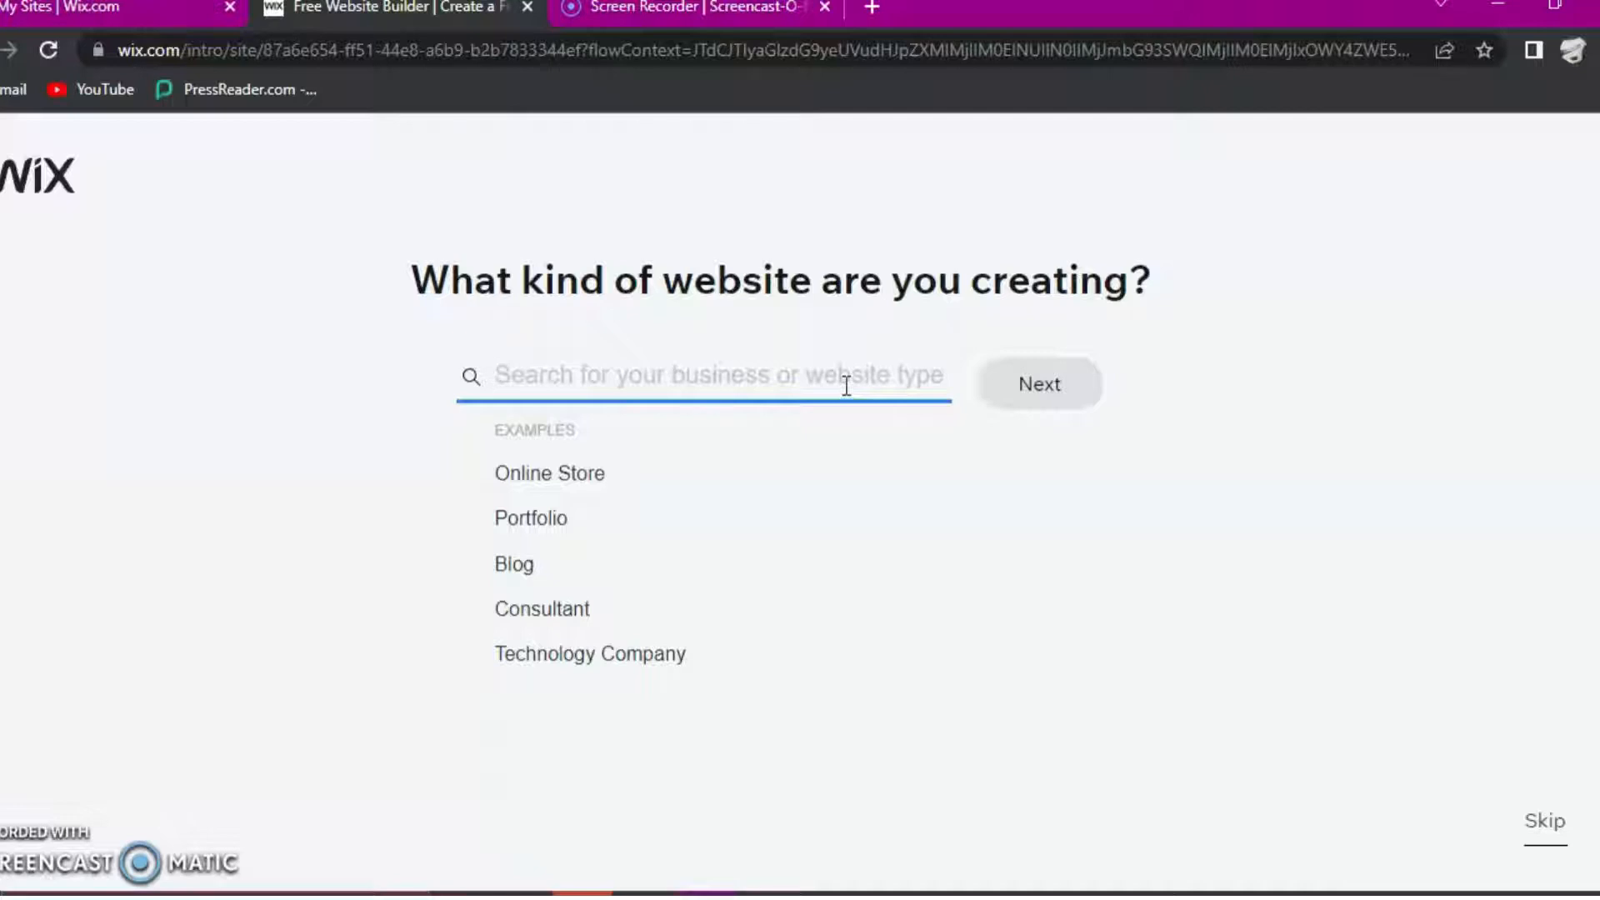
click(1125, 612)
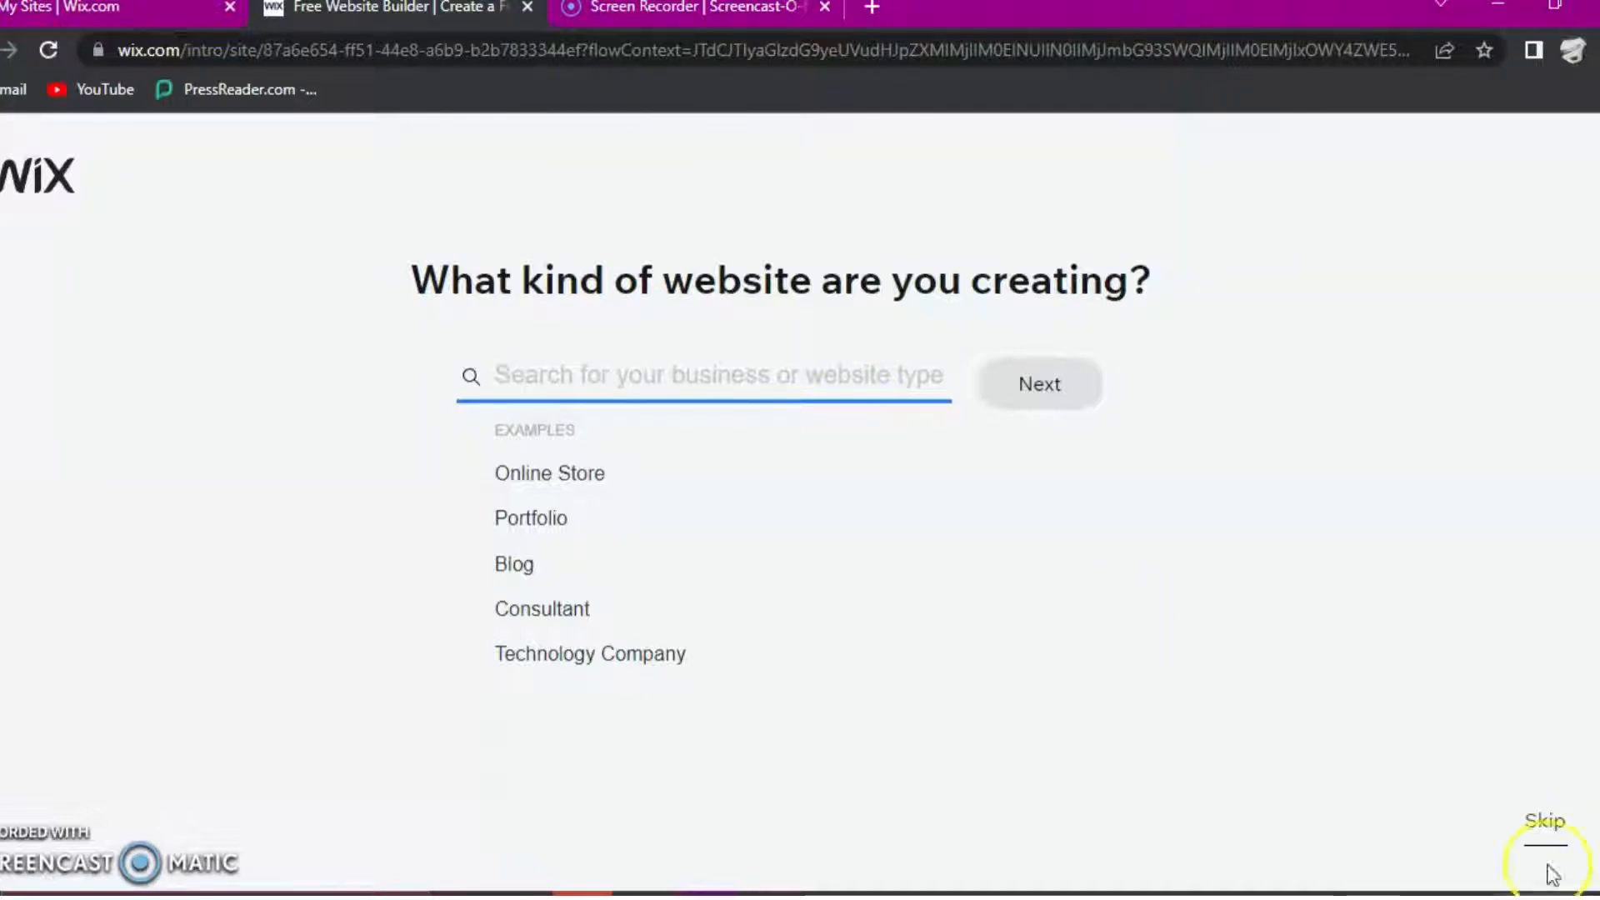
click(1543, 838)
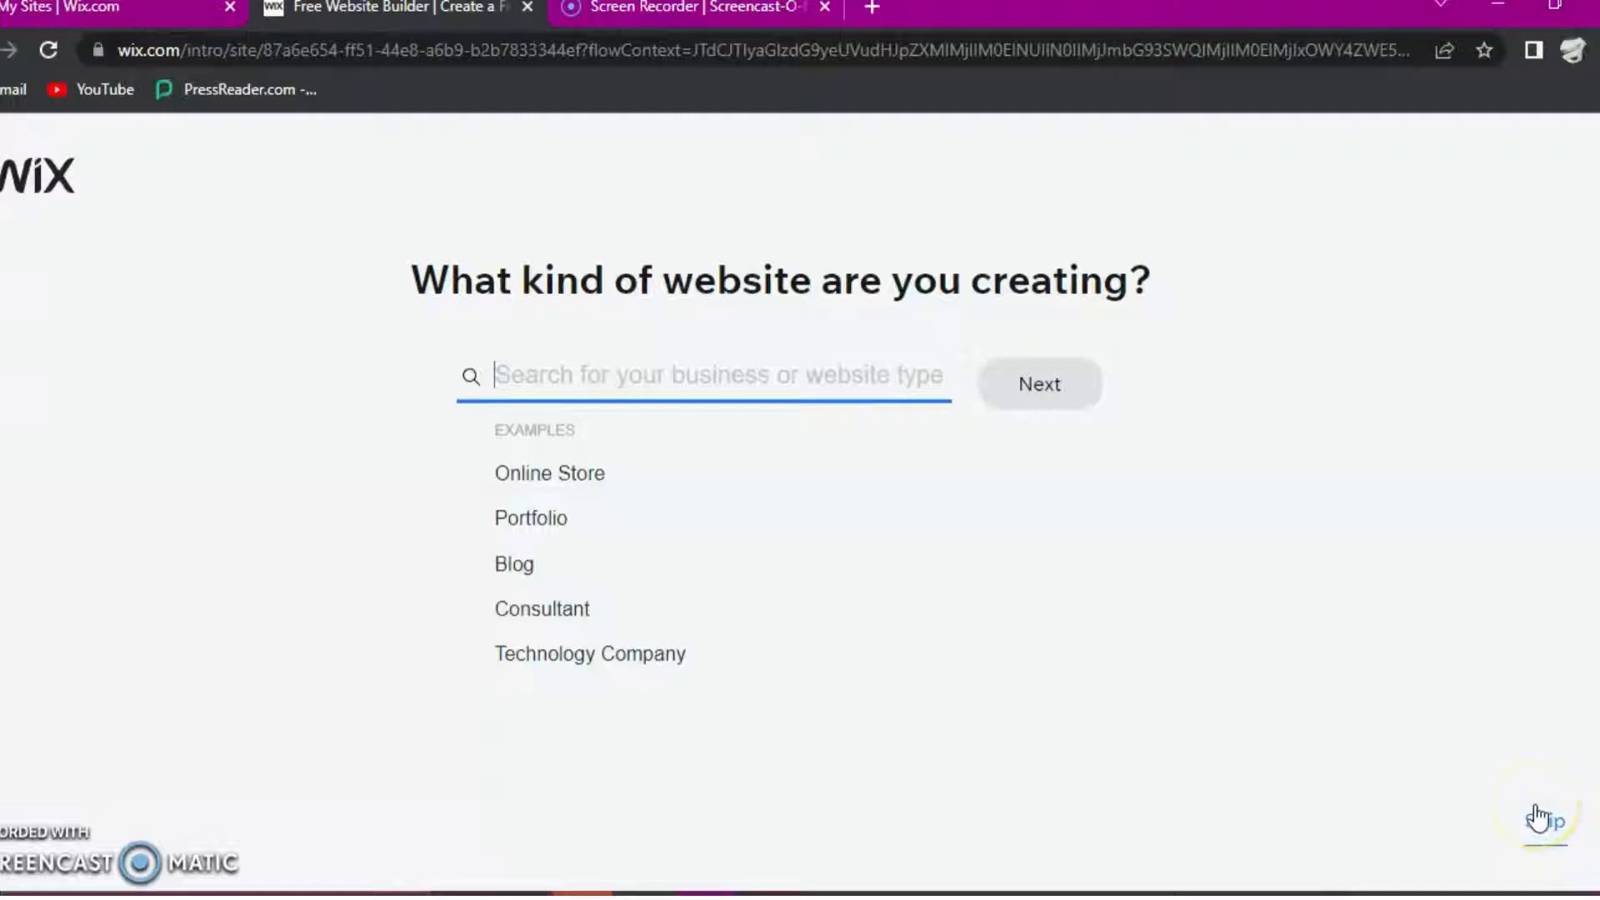
click(1551, 821)
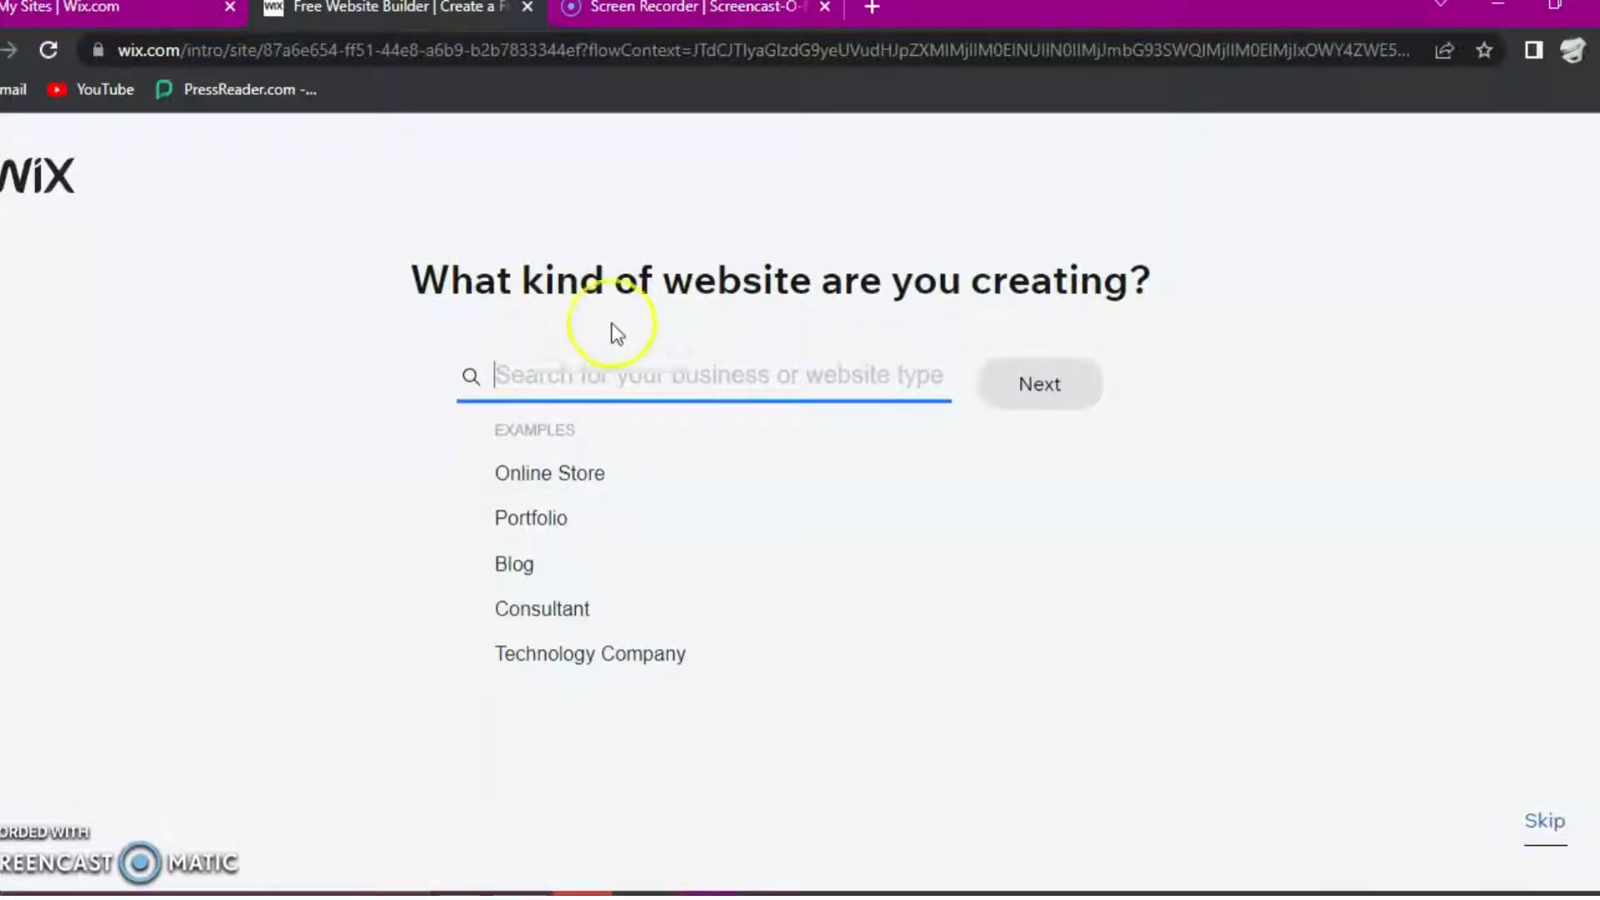
- Search the website types for "Education", choose Online Adult Education as the kind of website, and continue to the next question
click(619, 365)
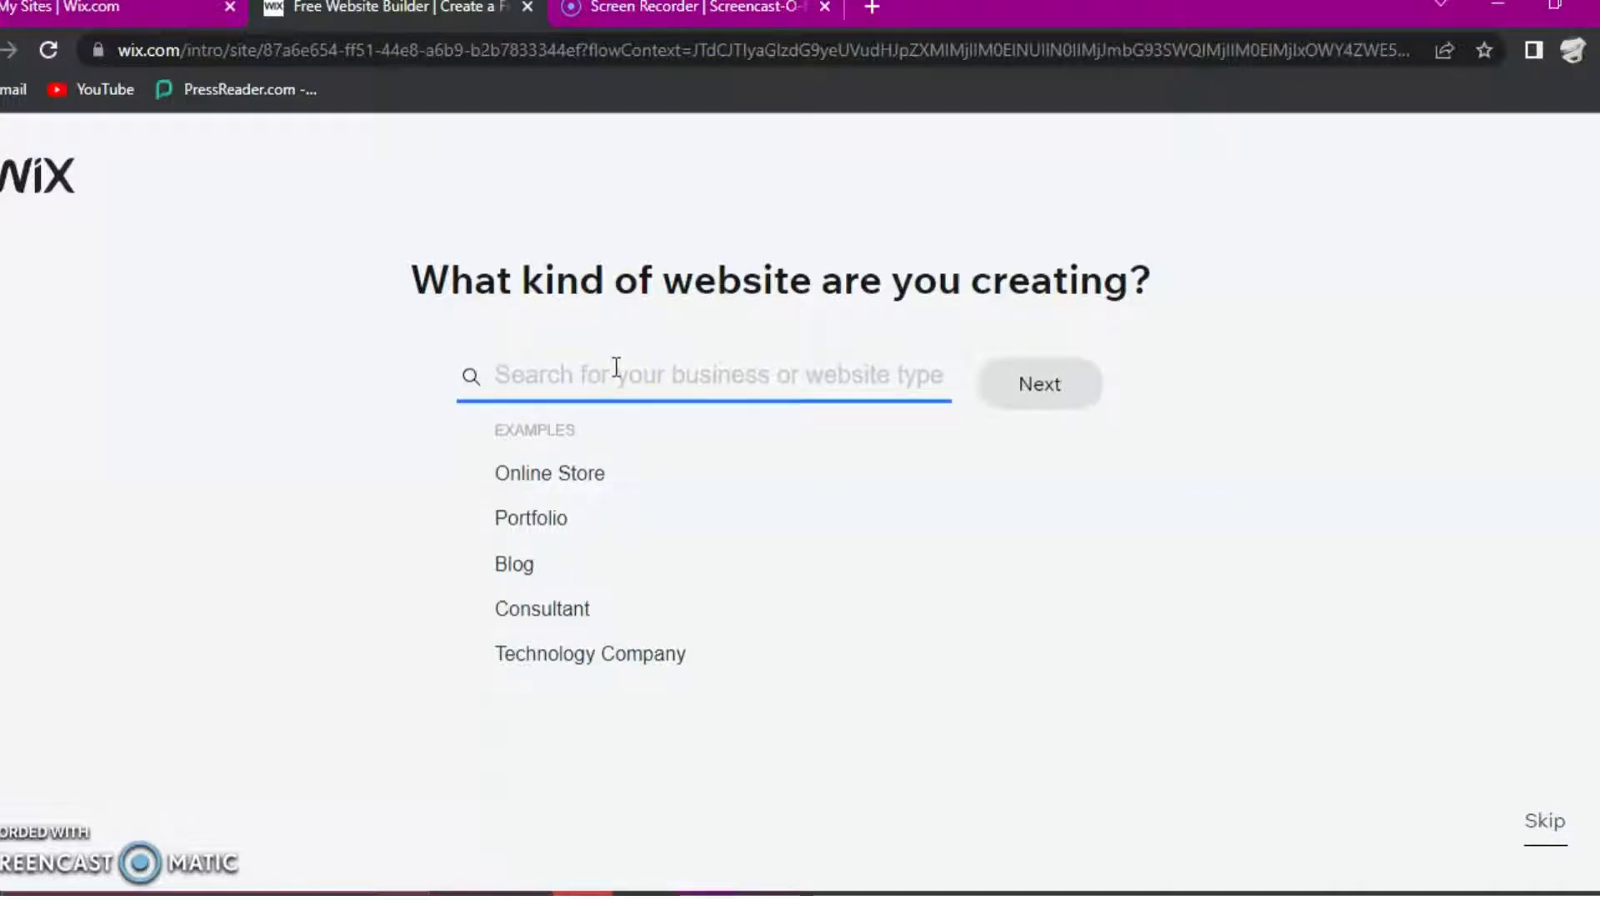
text(Educati)
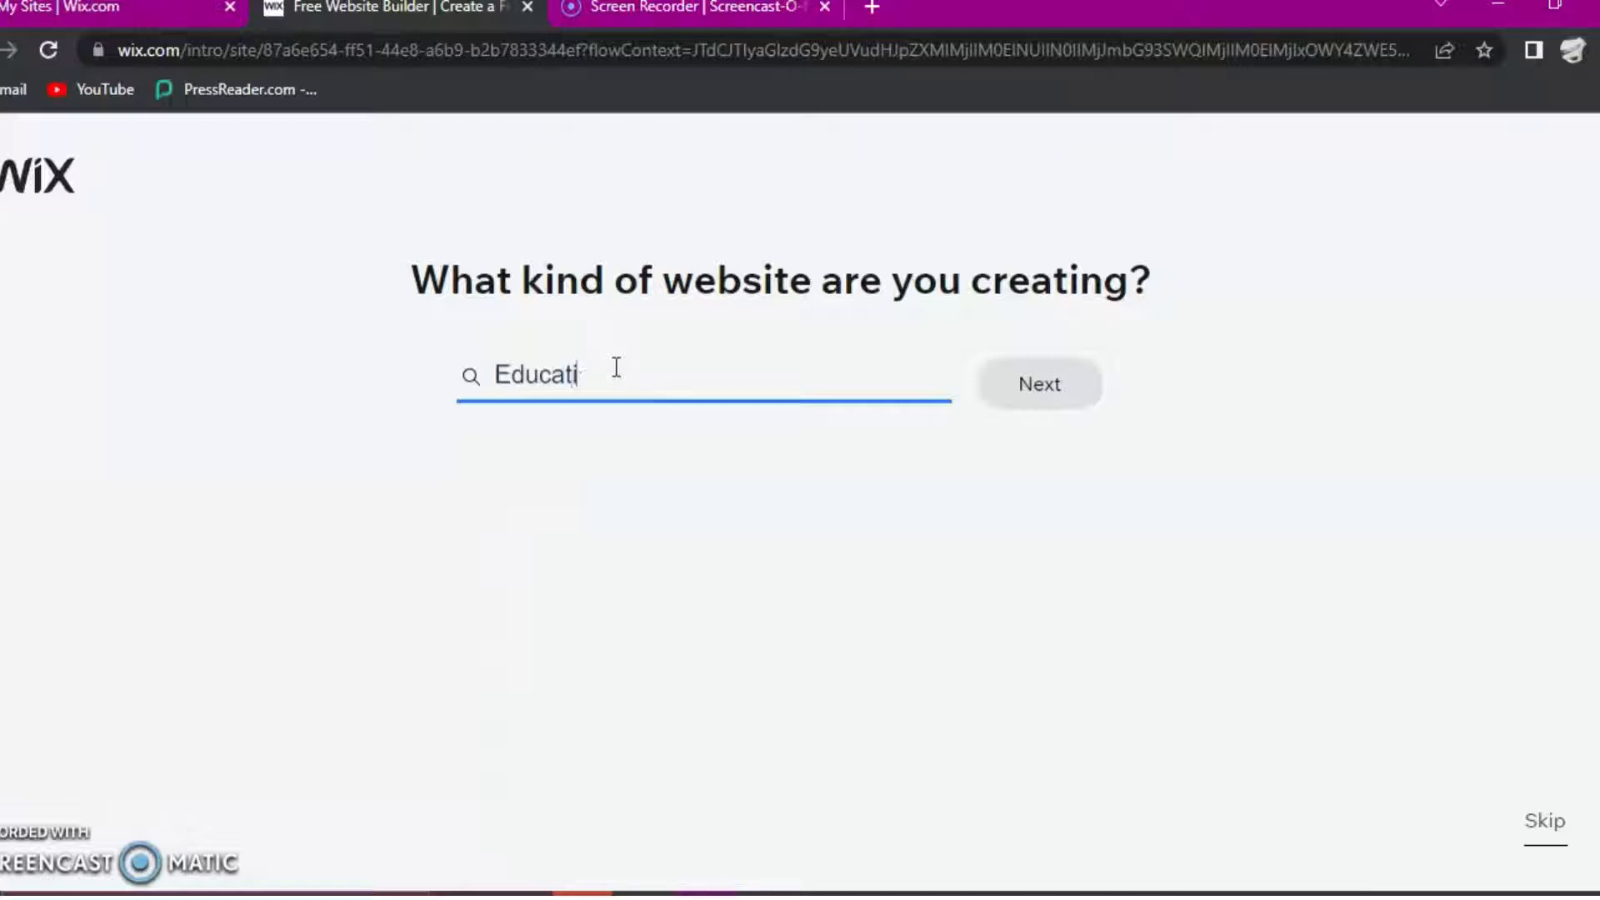
text(on)
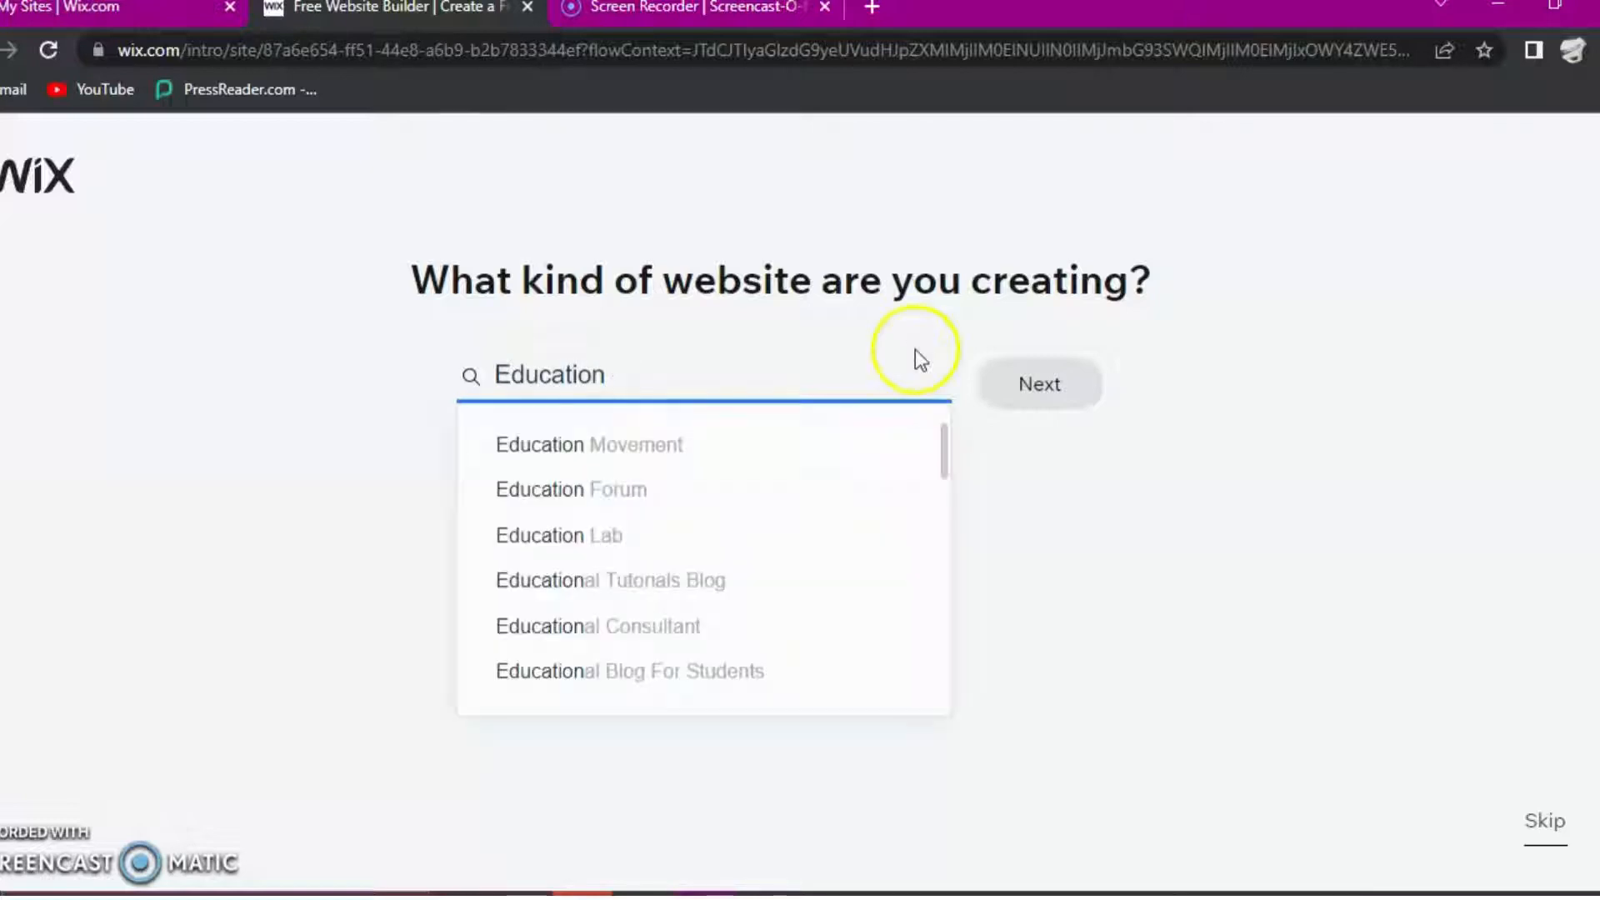
scroll(732, 629, down, 2)
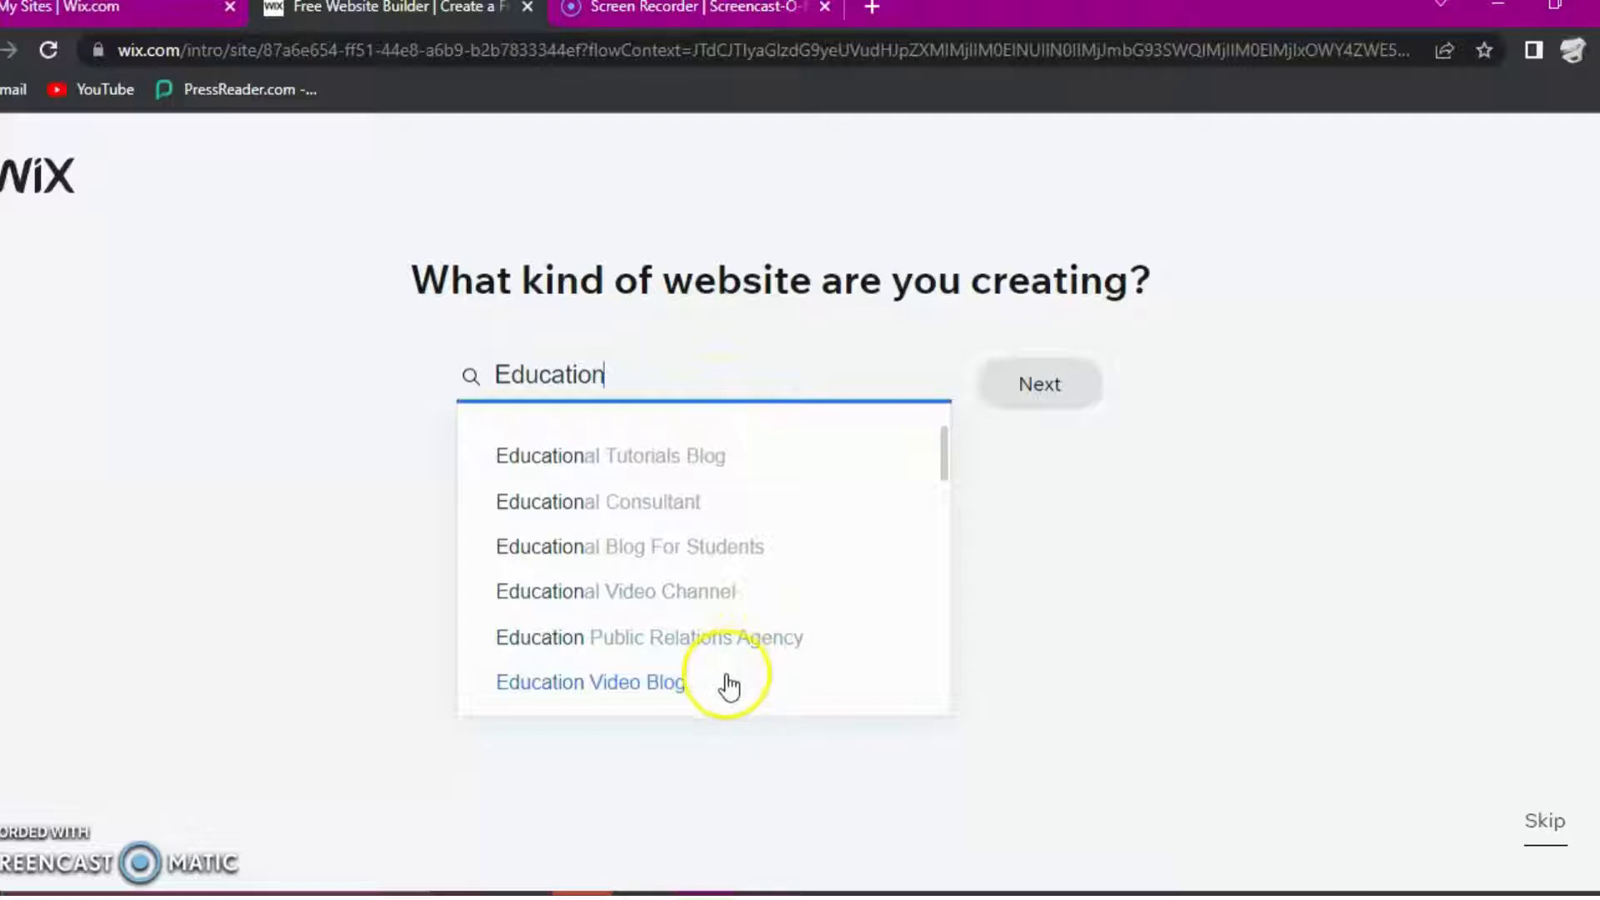
scroll(731, 681, down, 3)
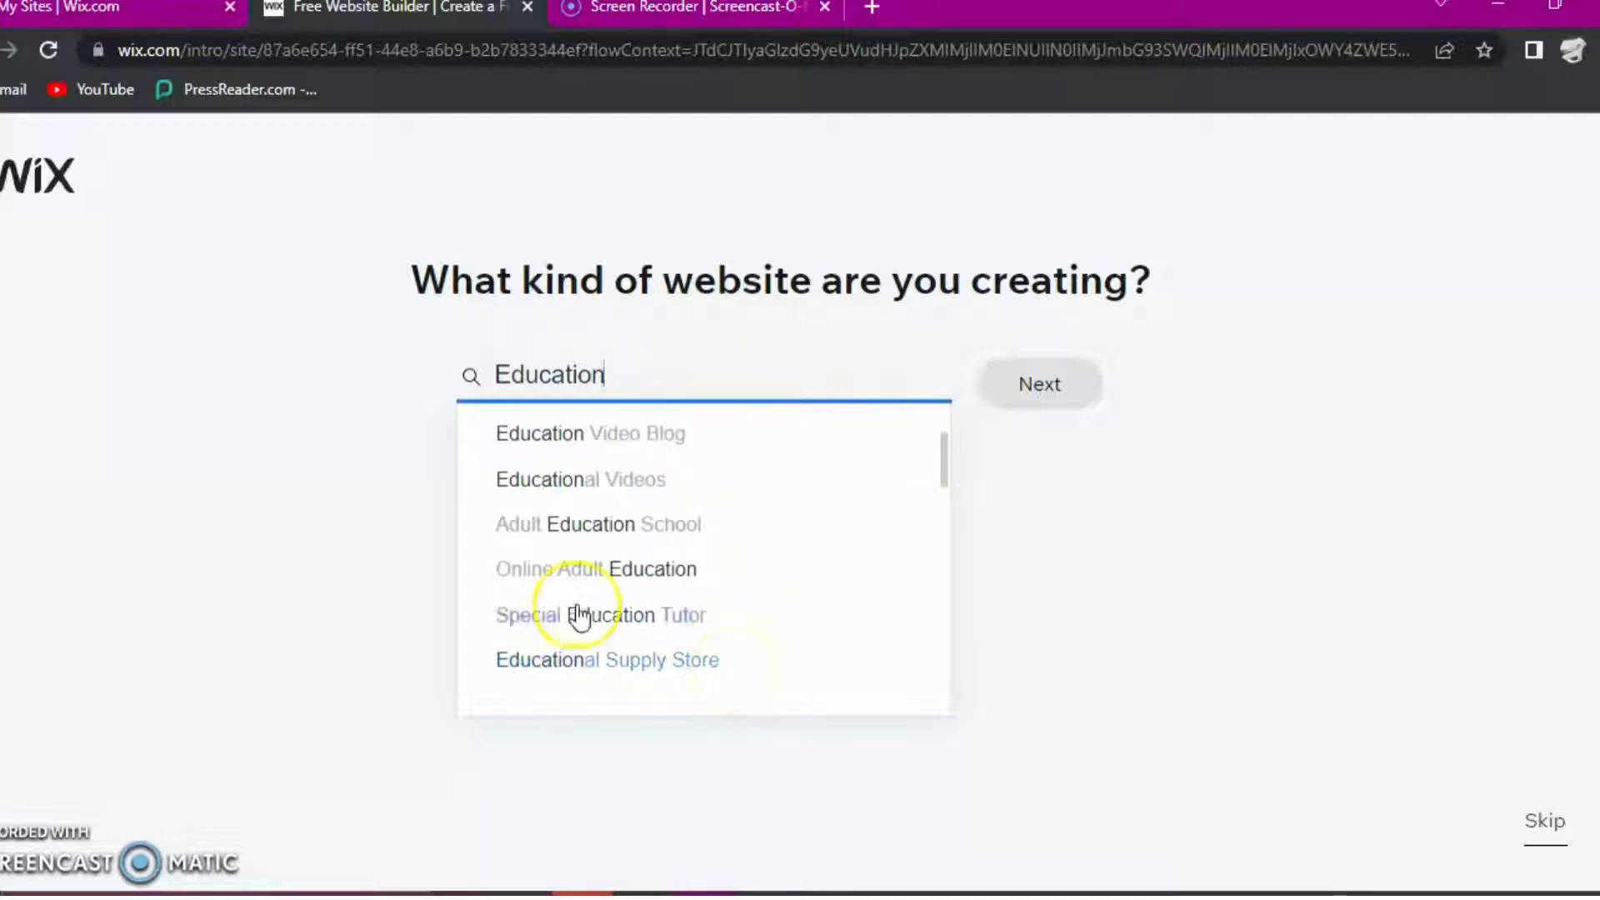
click(647, 575)
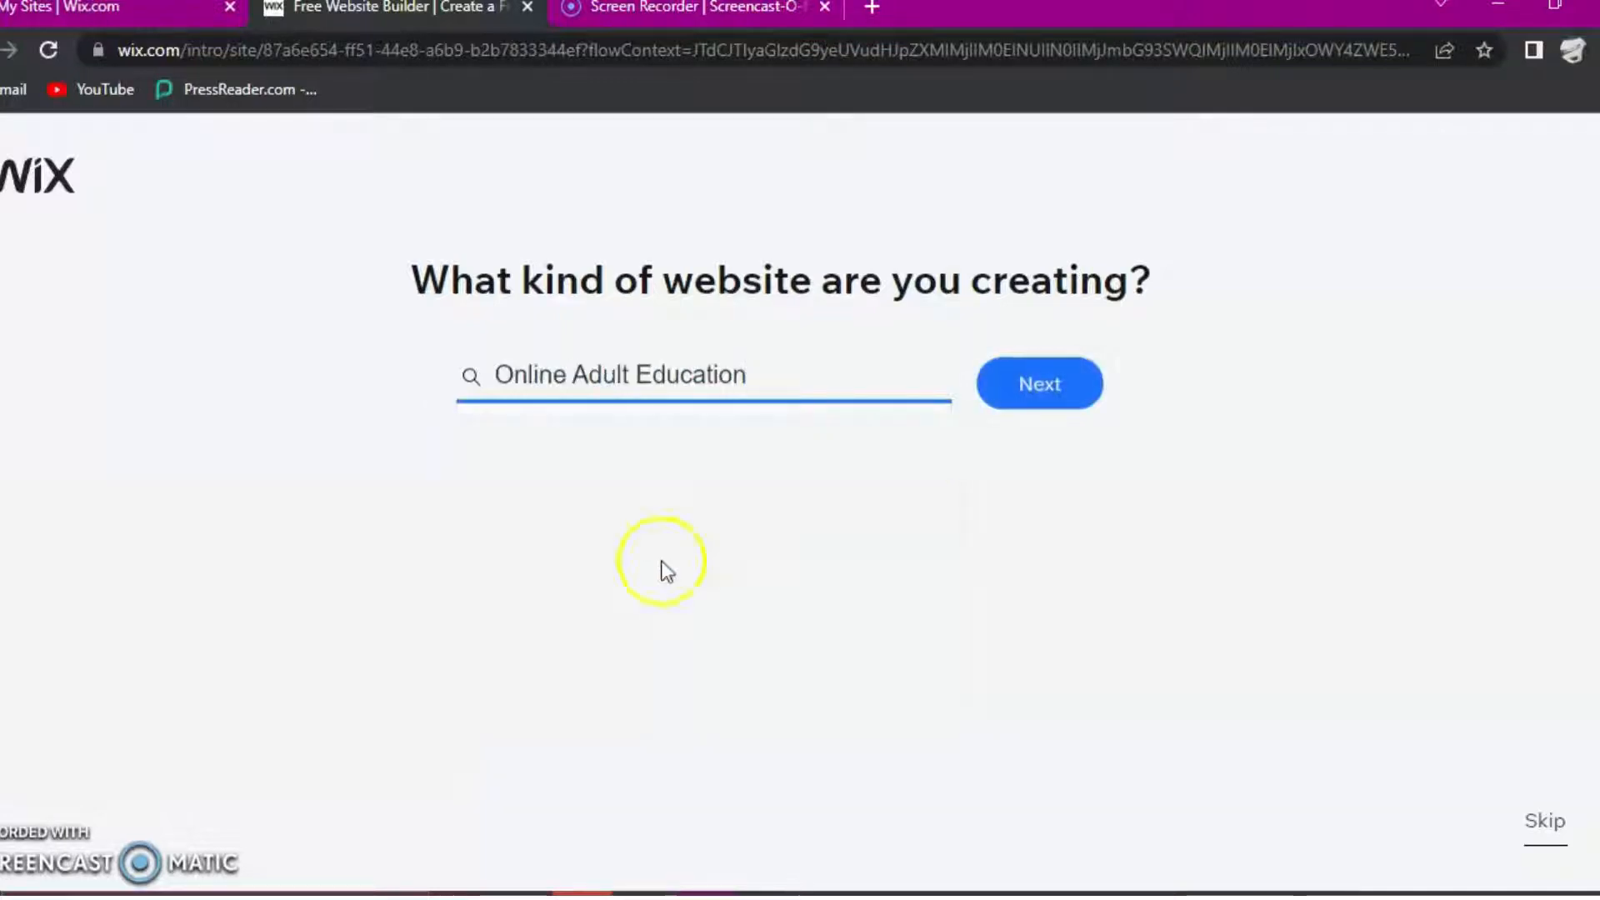
click(1040, 391)
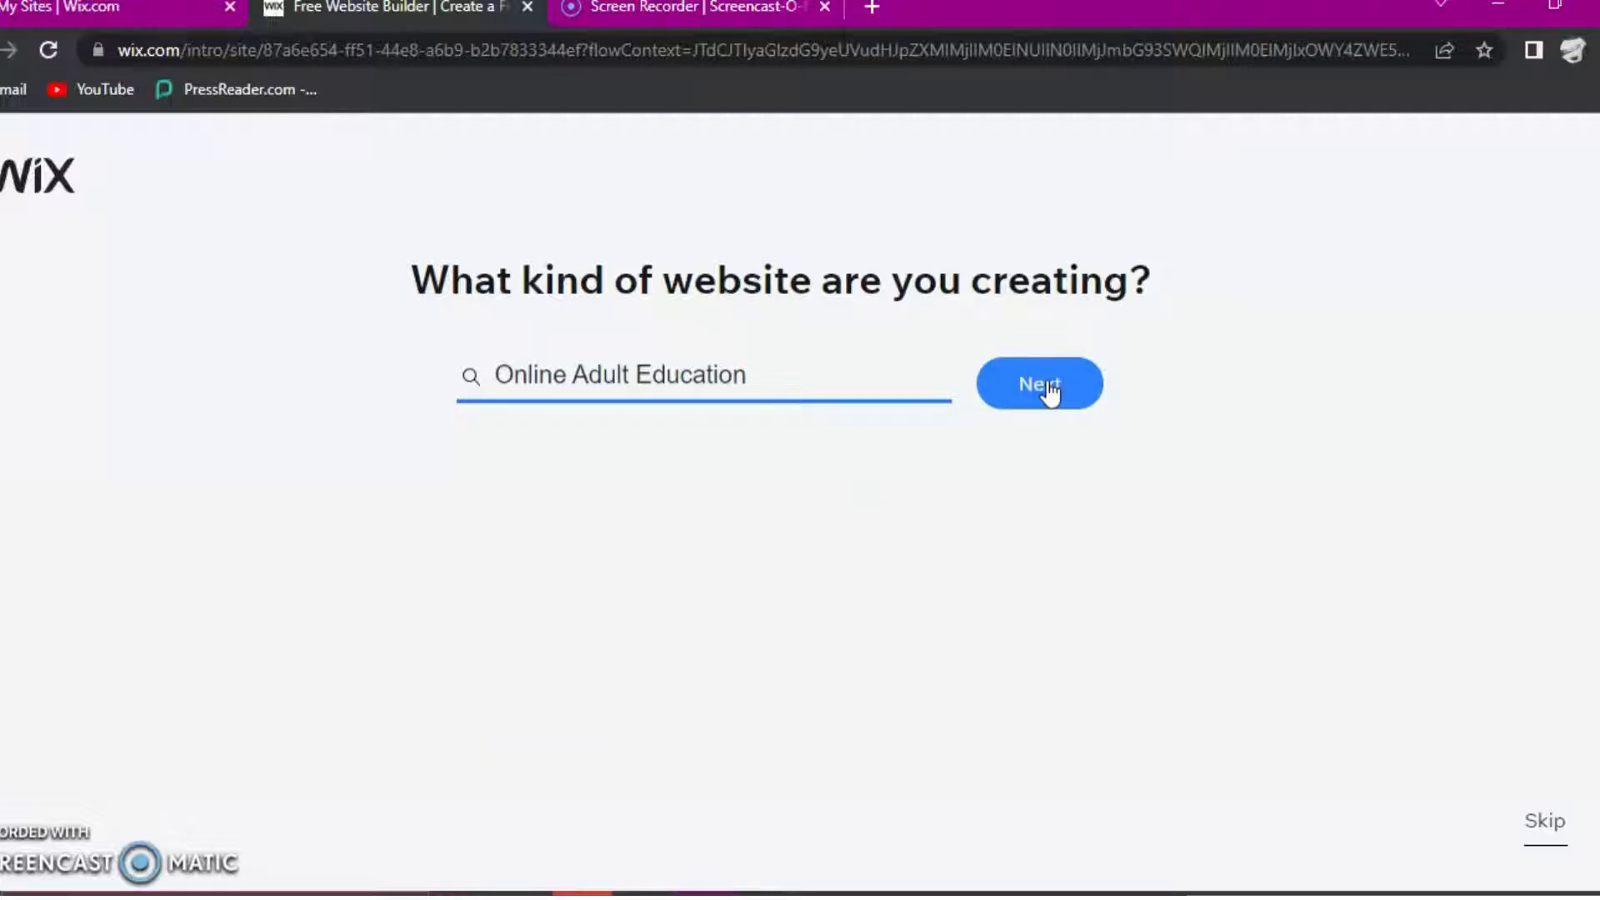
click(1045, 395)
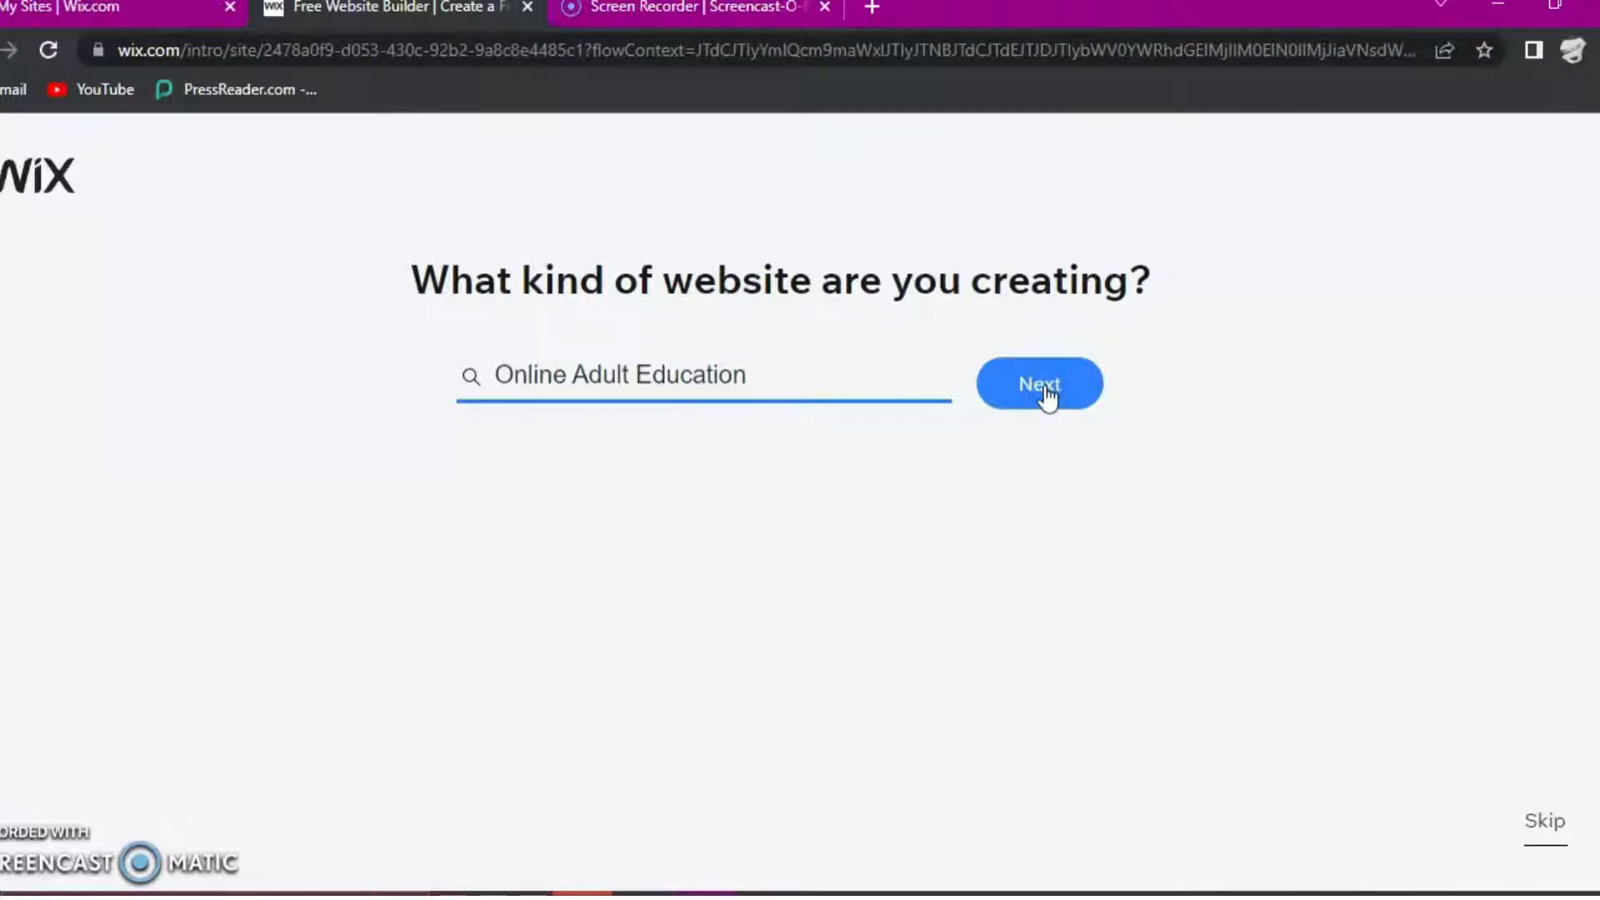
click(1045, 384)
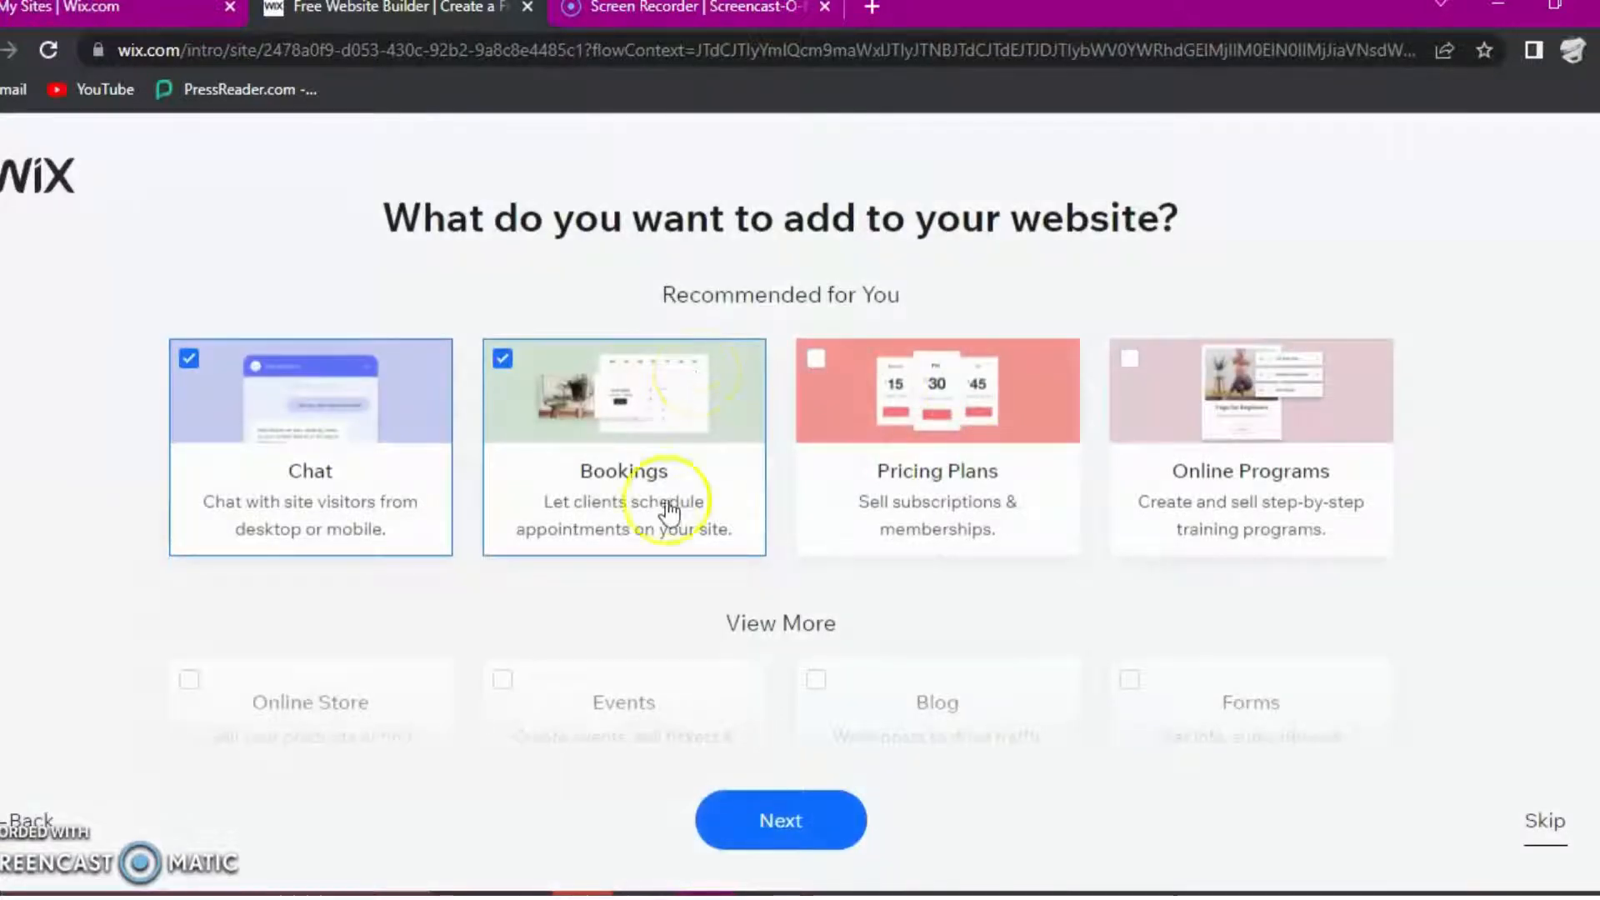
- Review the features offered for the website and deselect Bookings among the recommended ones
scroll(664, 508, down, 4)
scroll(688, 503, up, 3)
scroll(688, 497, up, 2)
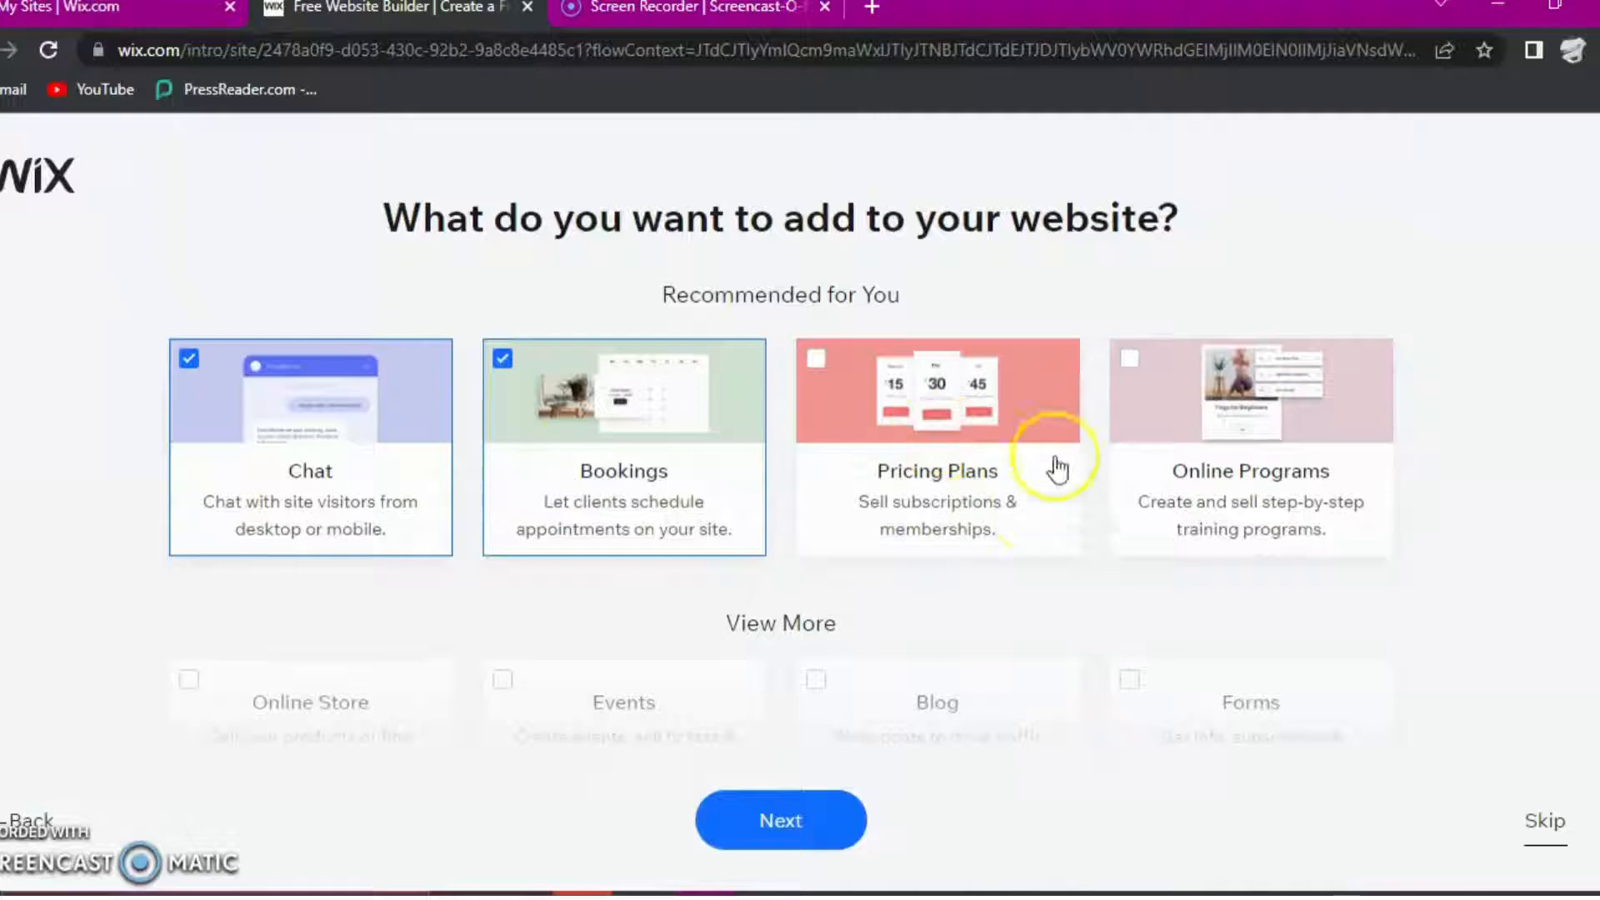
scroll(492, 479, down, 2)
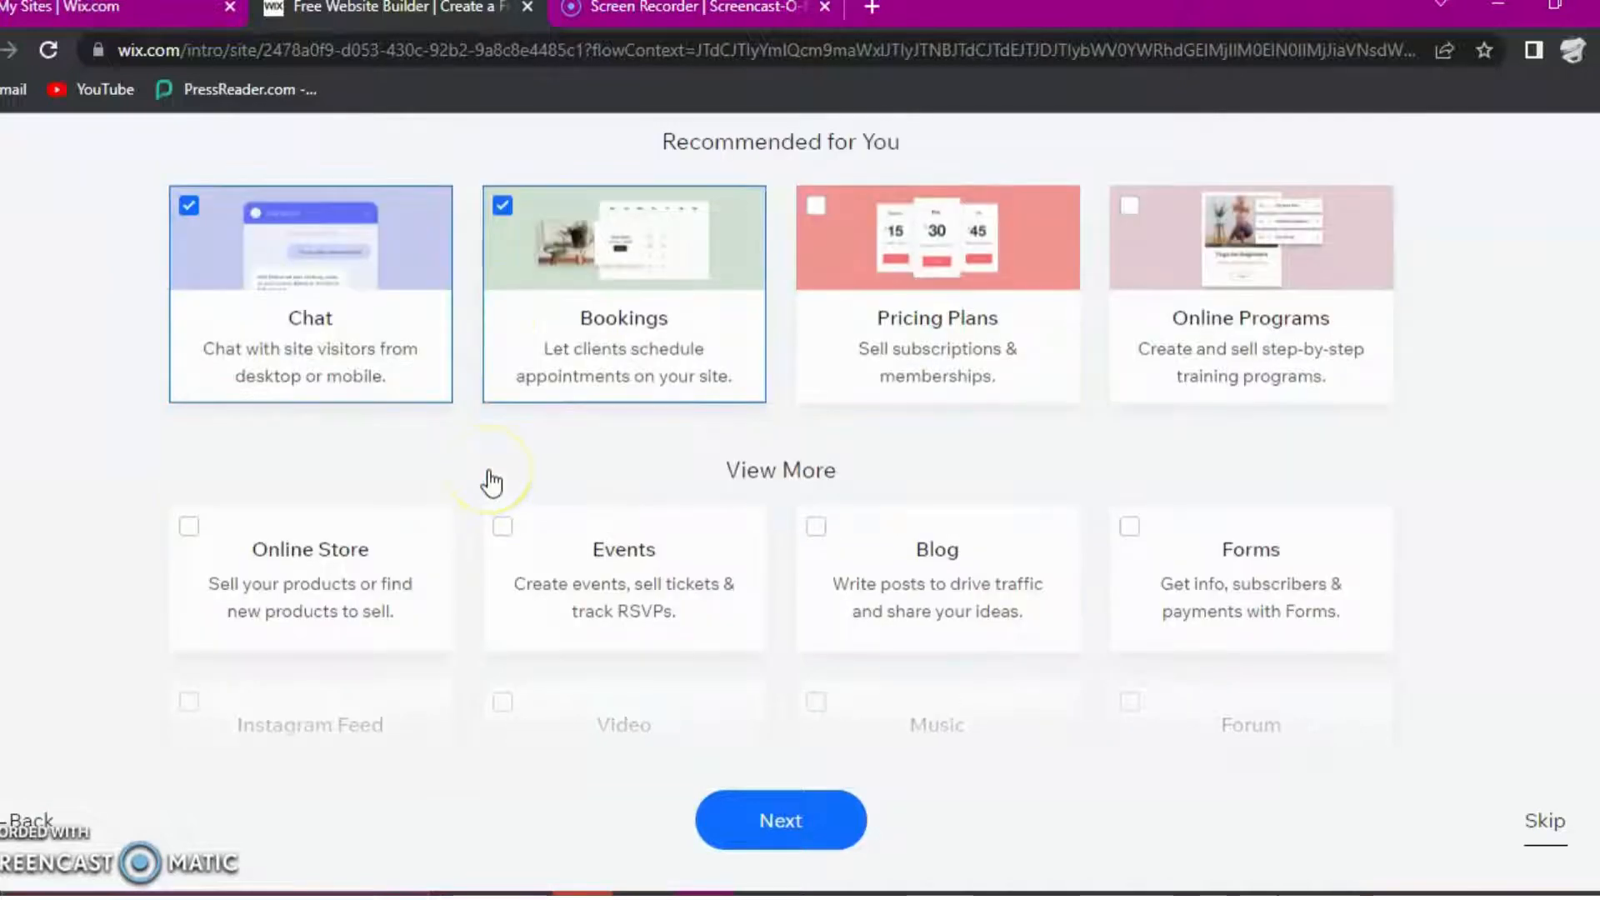
scroll(492, 481, down, 5)
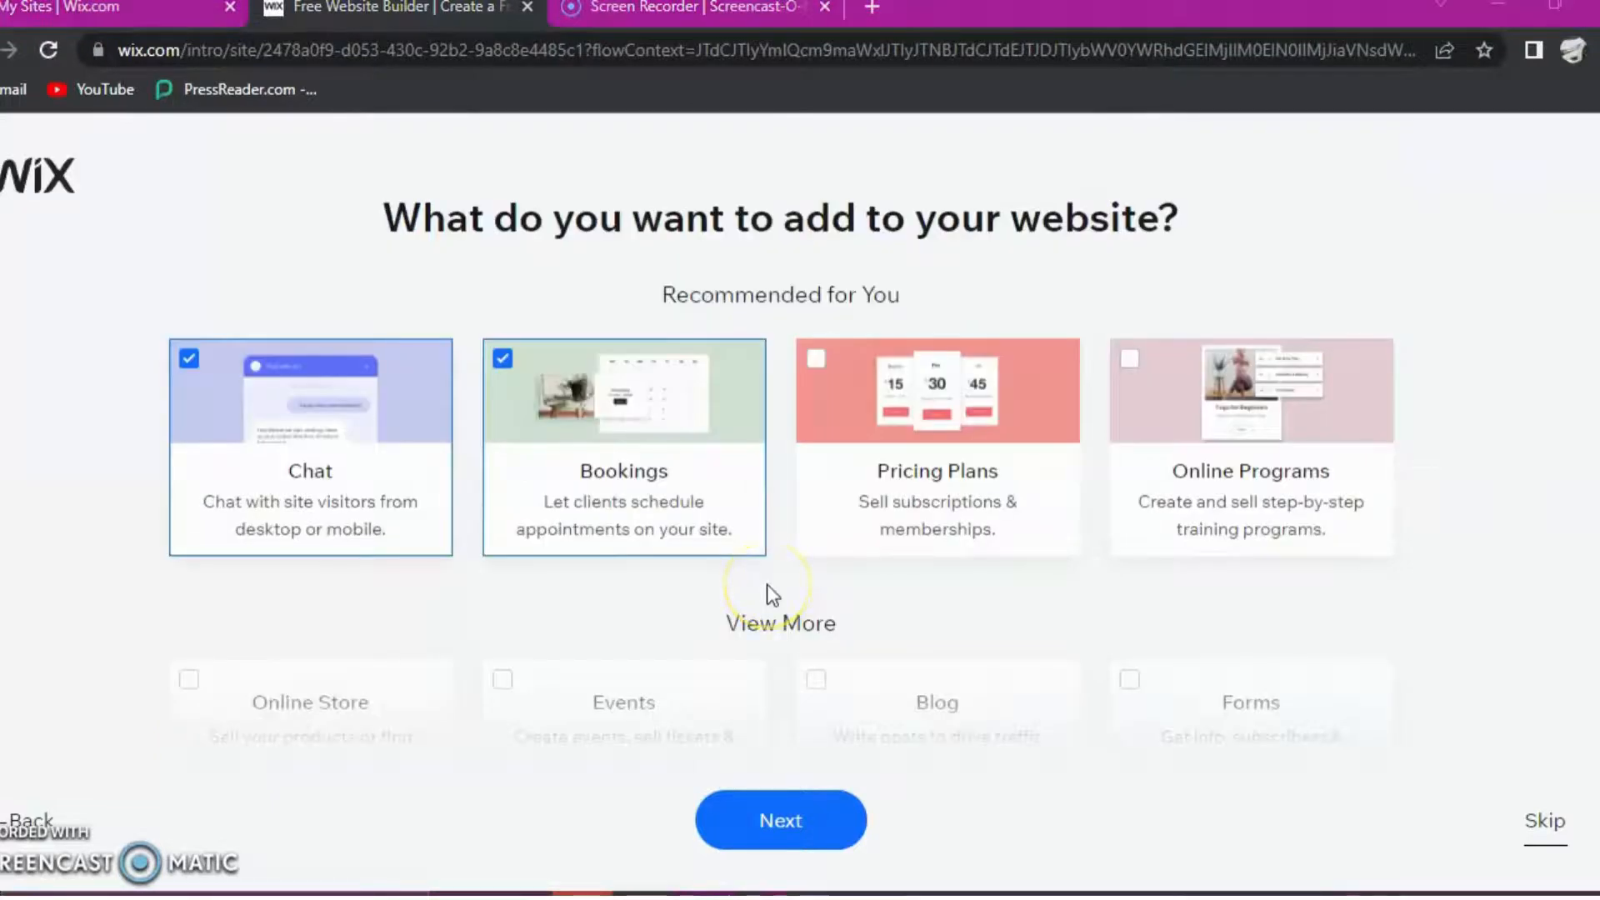
scroll(767, 583, down, 4)
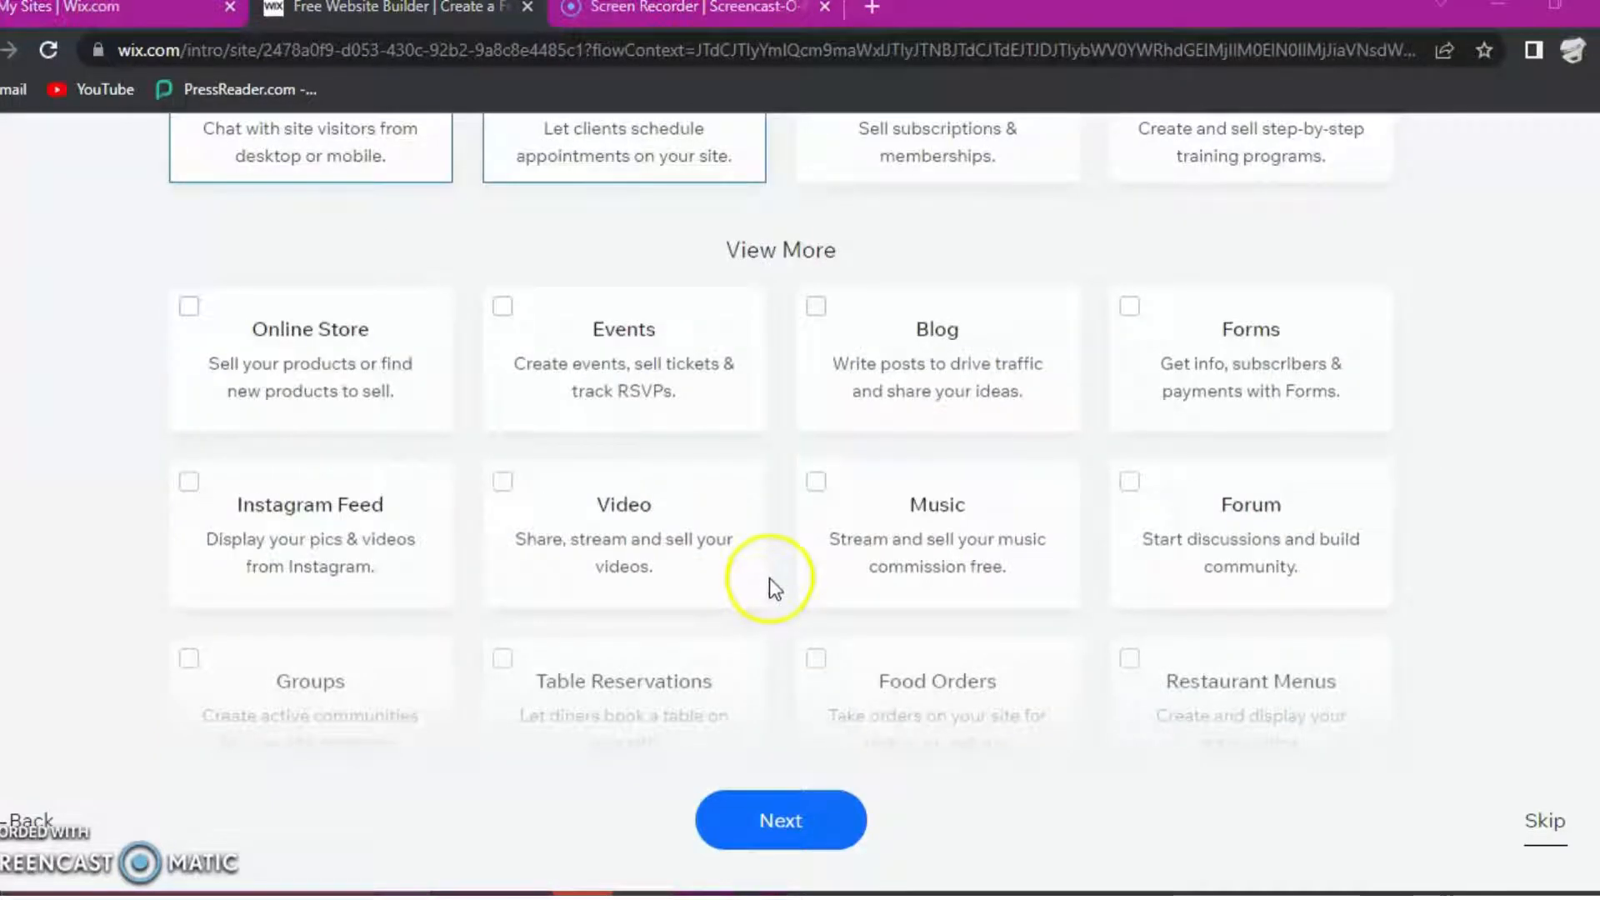
scroll(769, 578, up, 3)
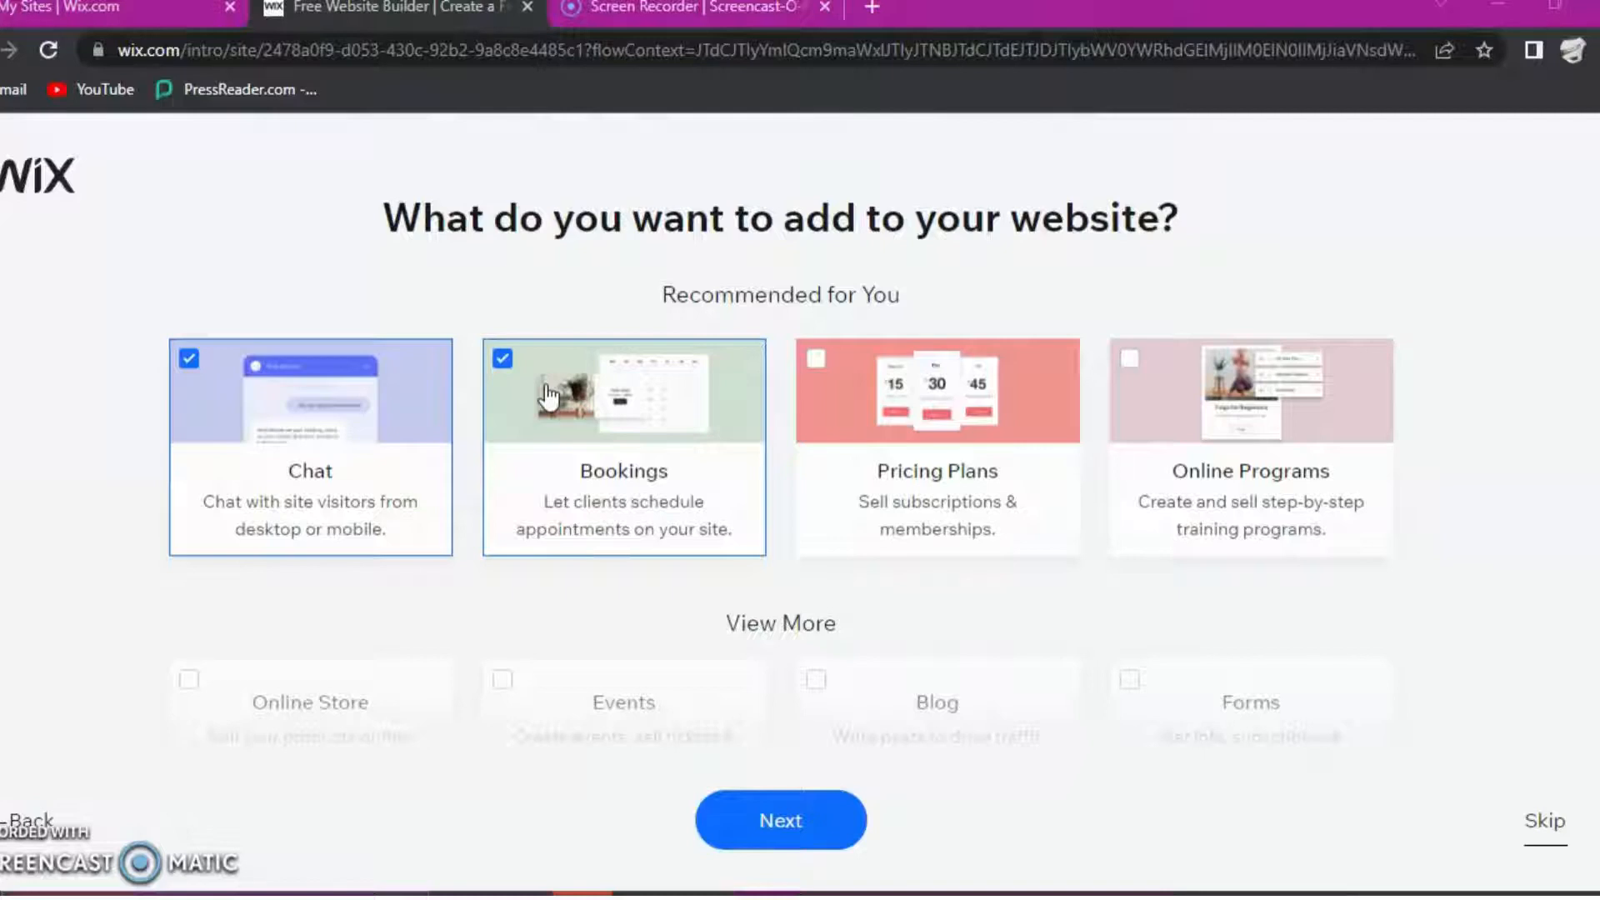
click(502, 360)
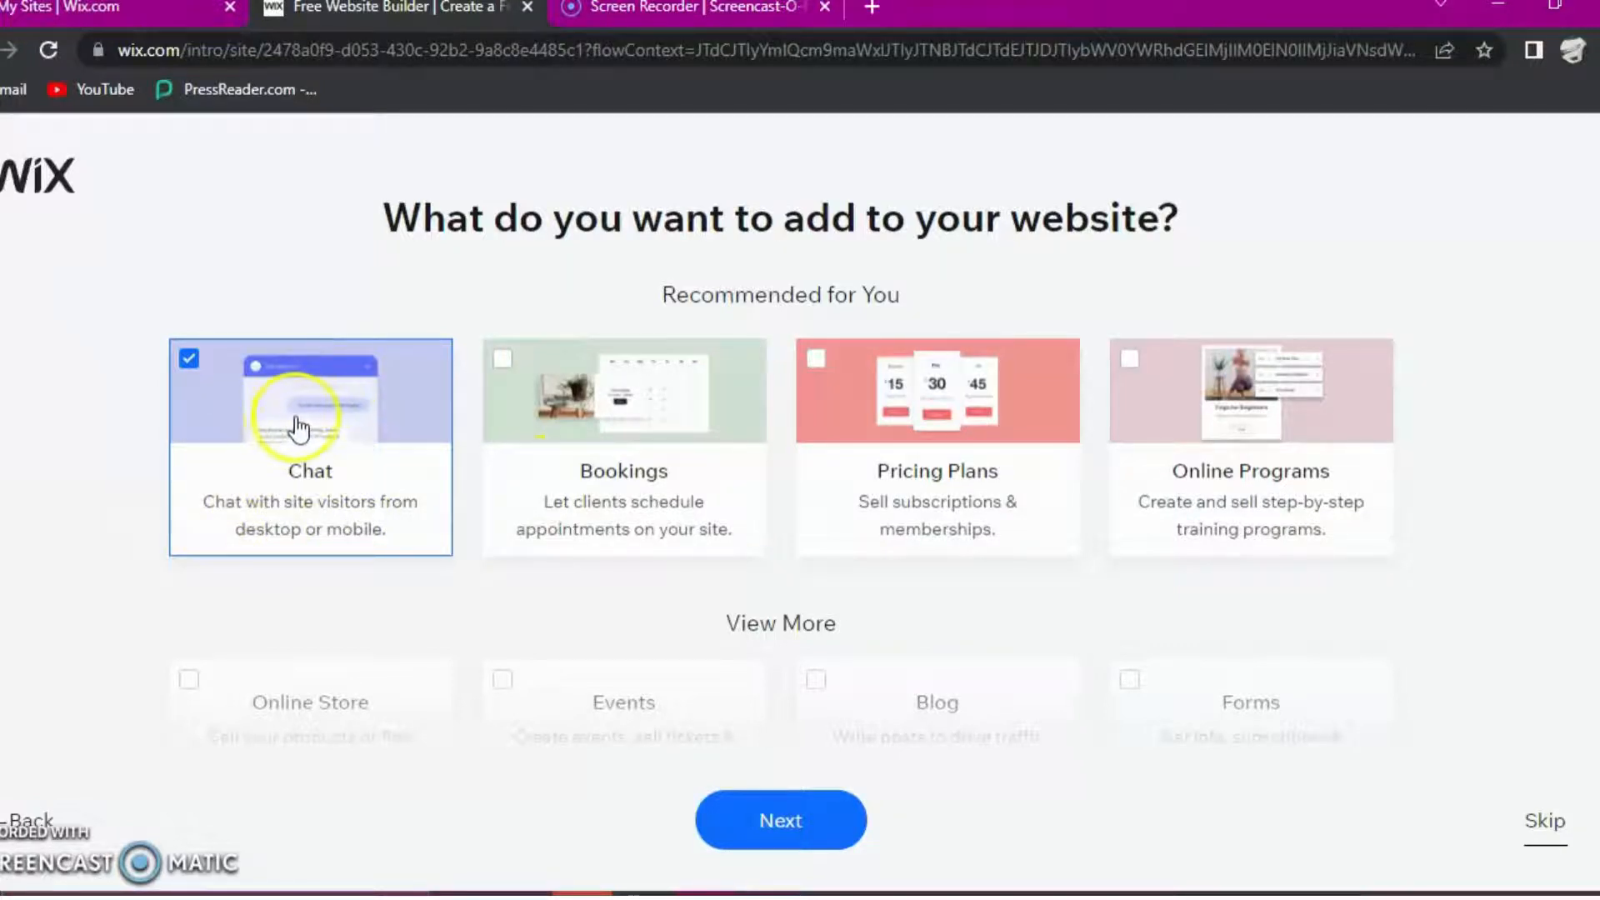
- Add the Forms feature to the website and continue to the next question
scroll(300, 429, down, 3)
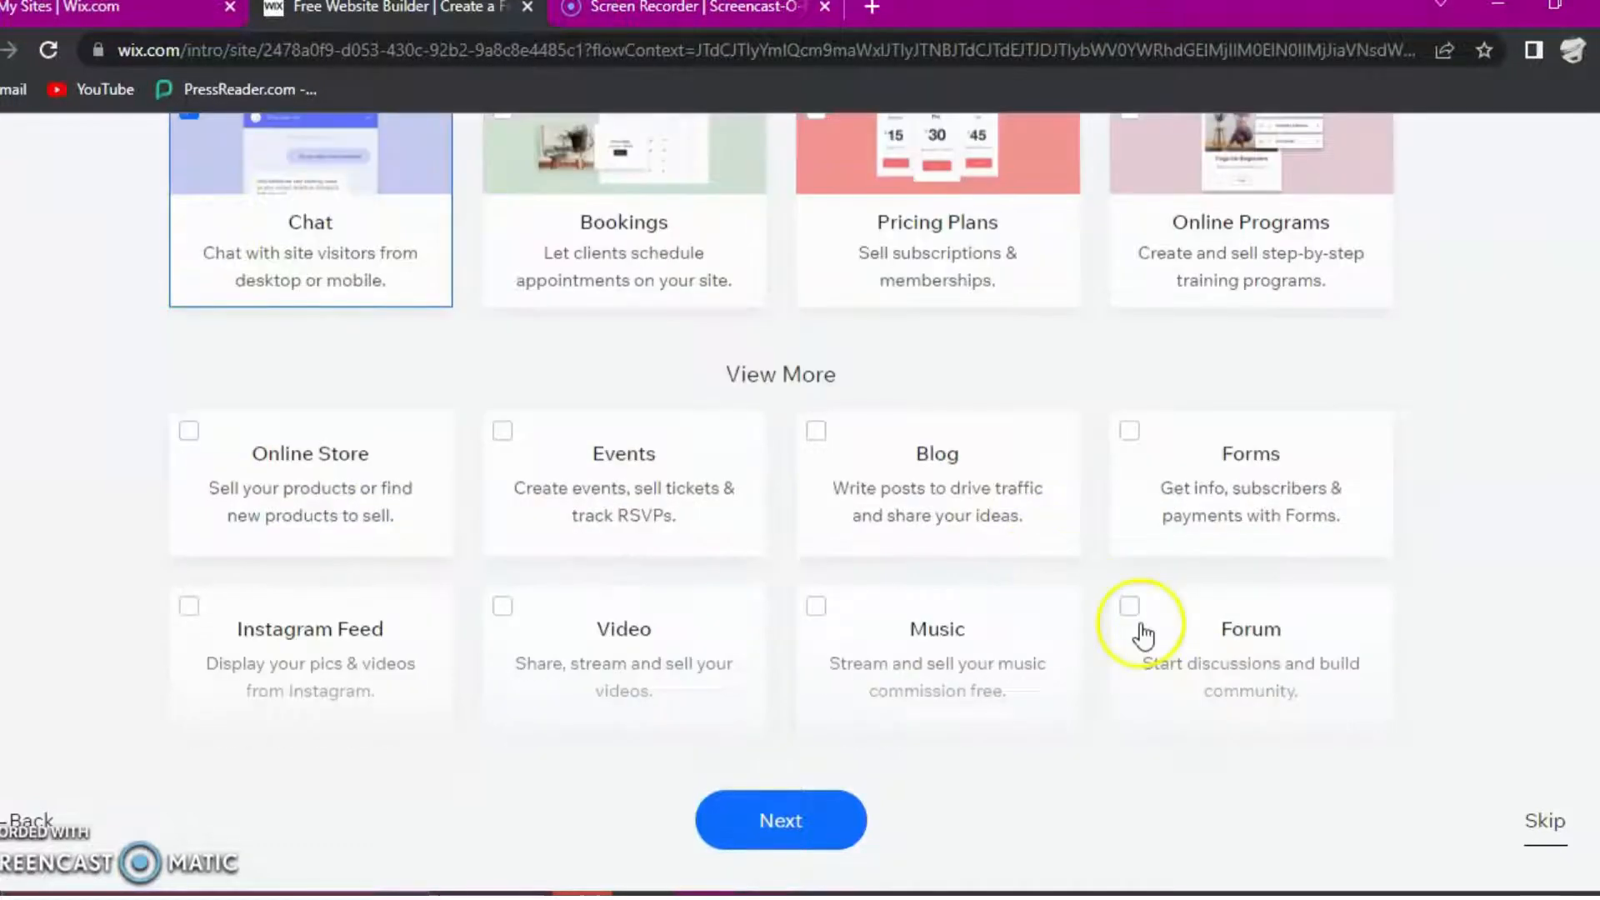
click(1130, 431)
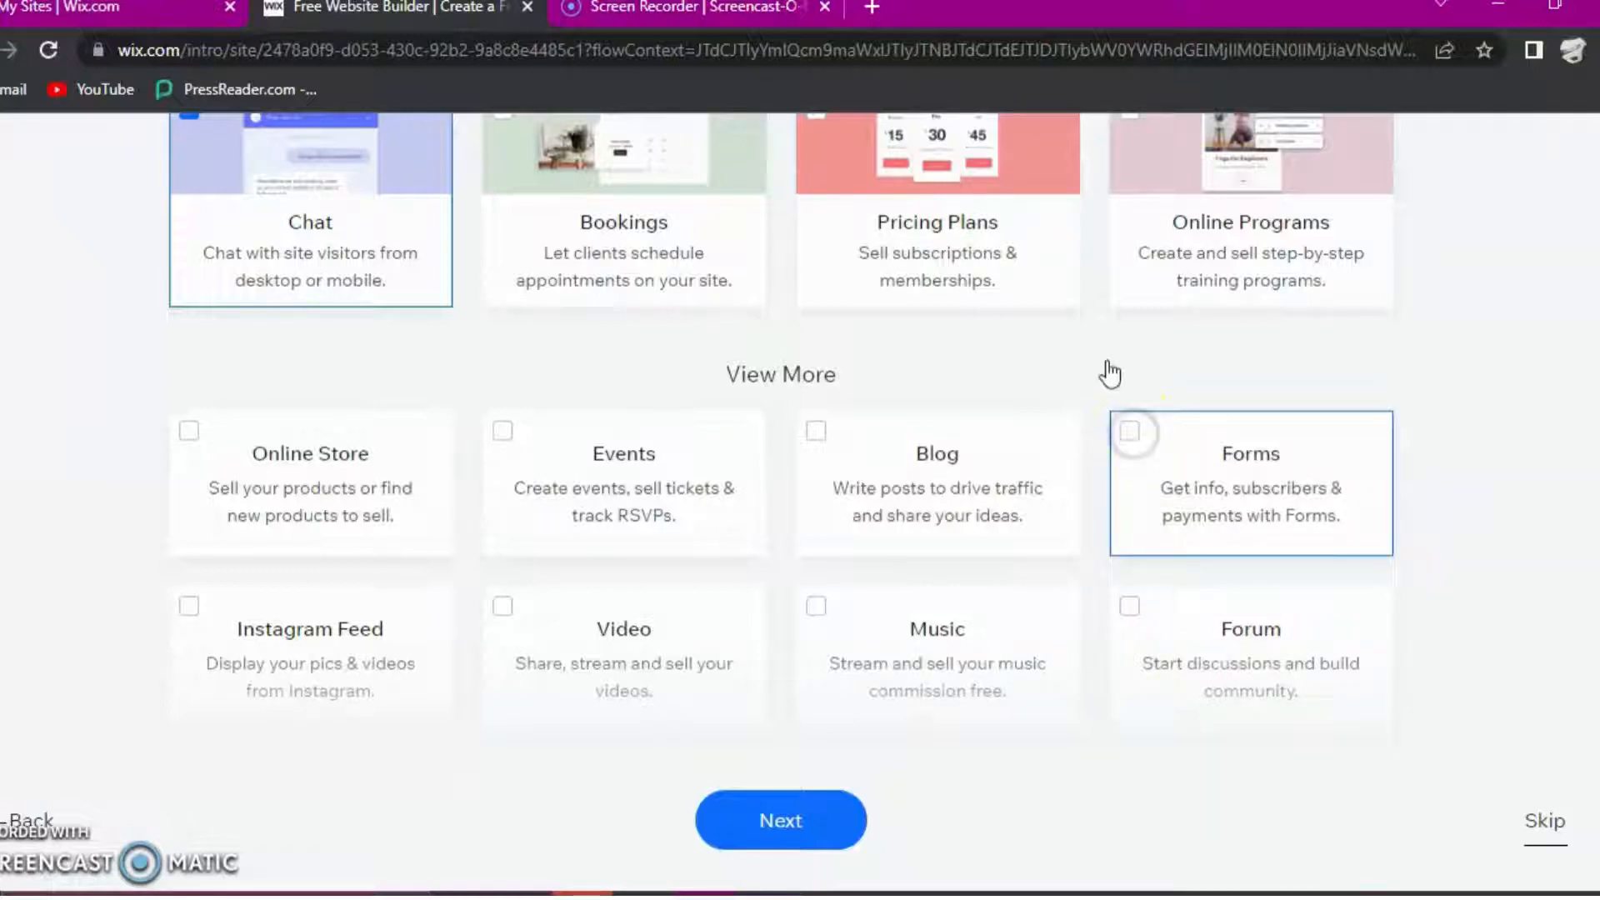
click(861, 253)
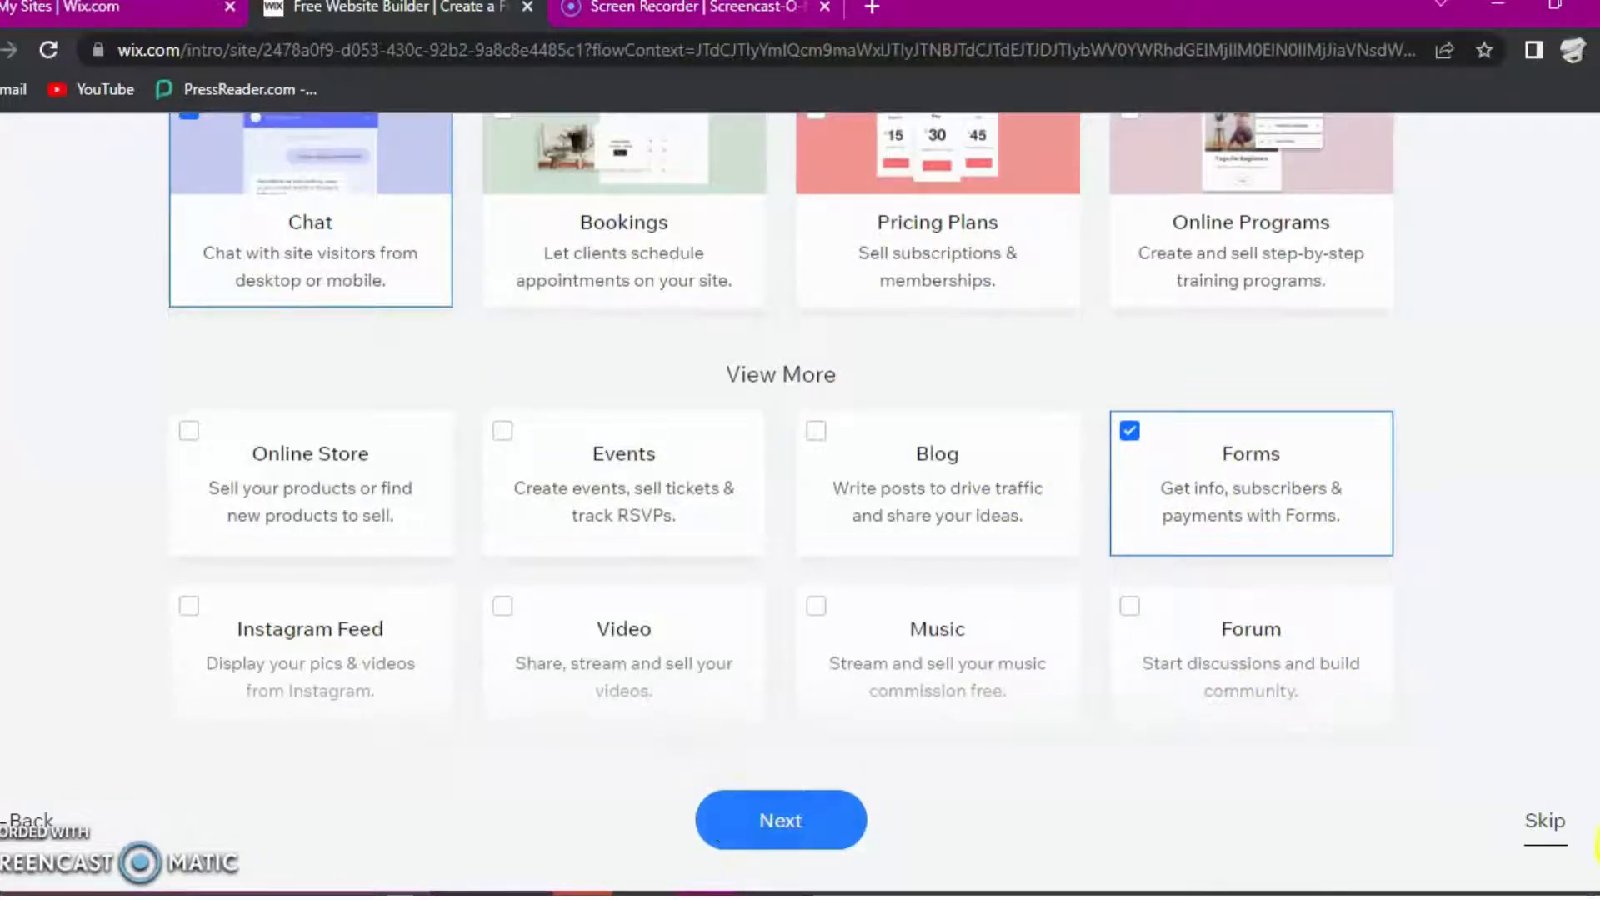
click(1533, 812)
click(785, 819)
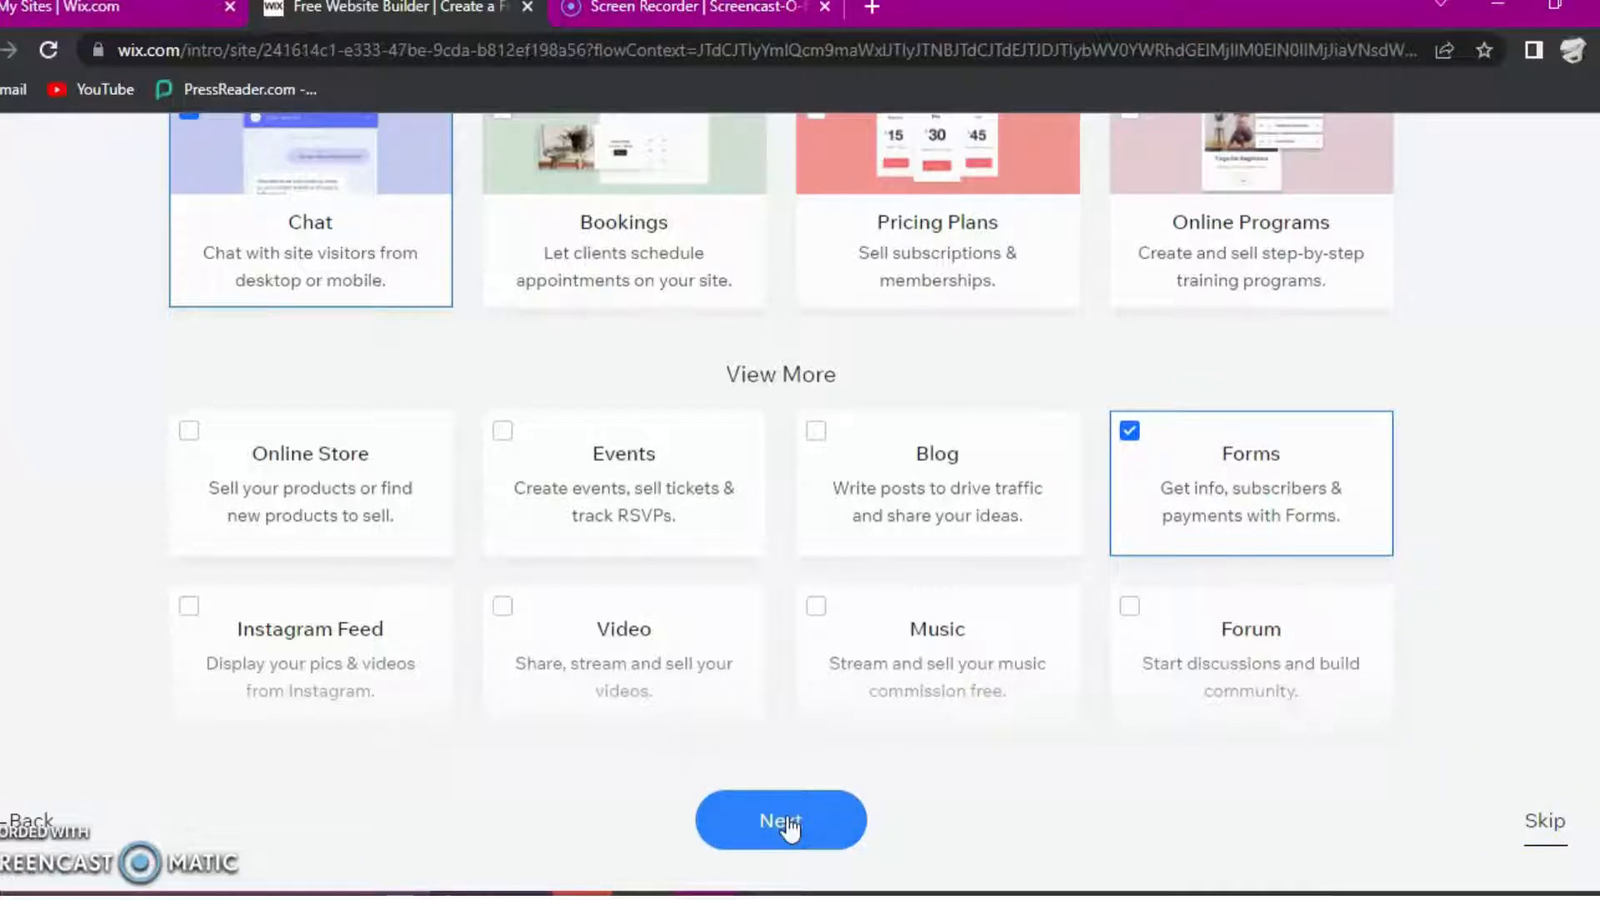
click(790, 823)
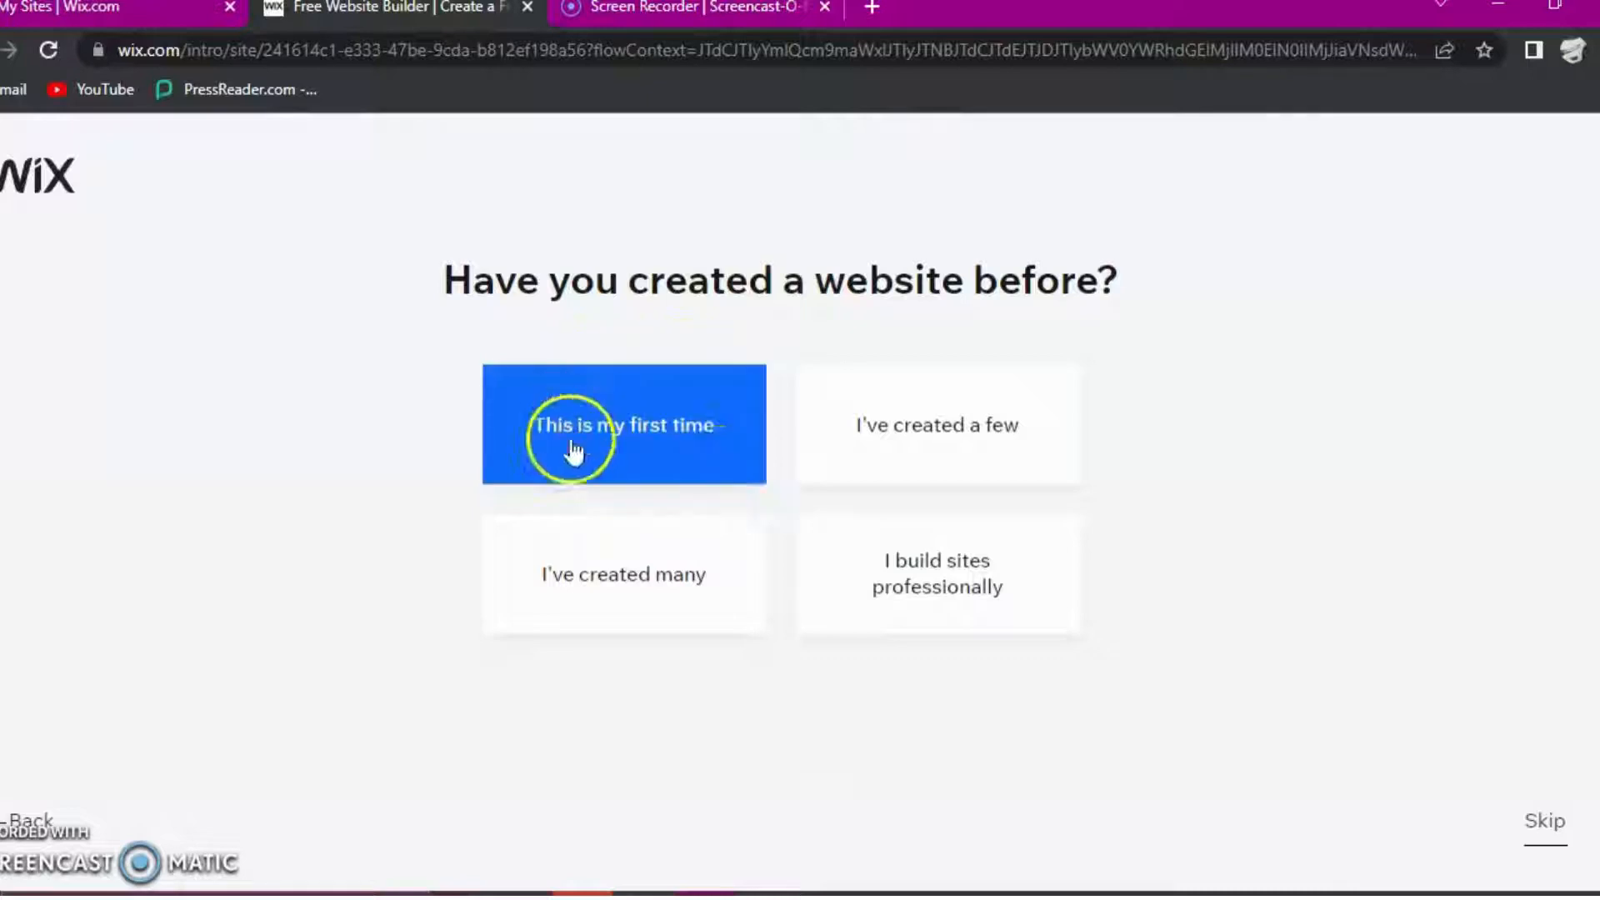
- Answer that this is the first website created, and opt to choose a template for the Wix Editor
click(658, 429)
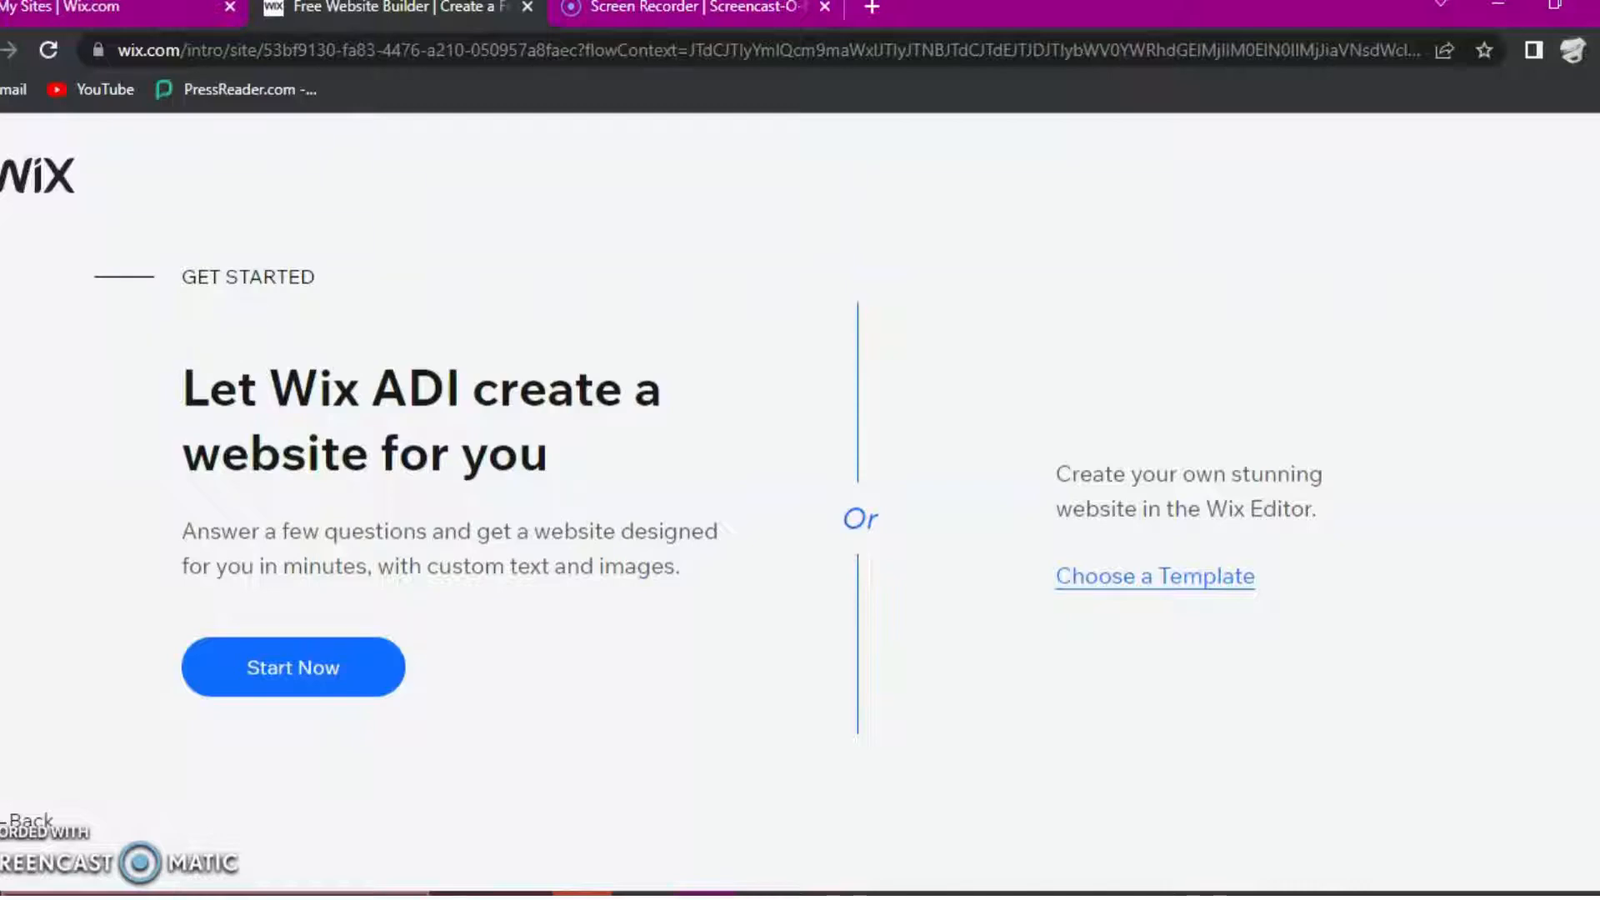
click(1135, 581)
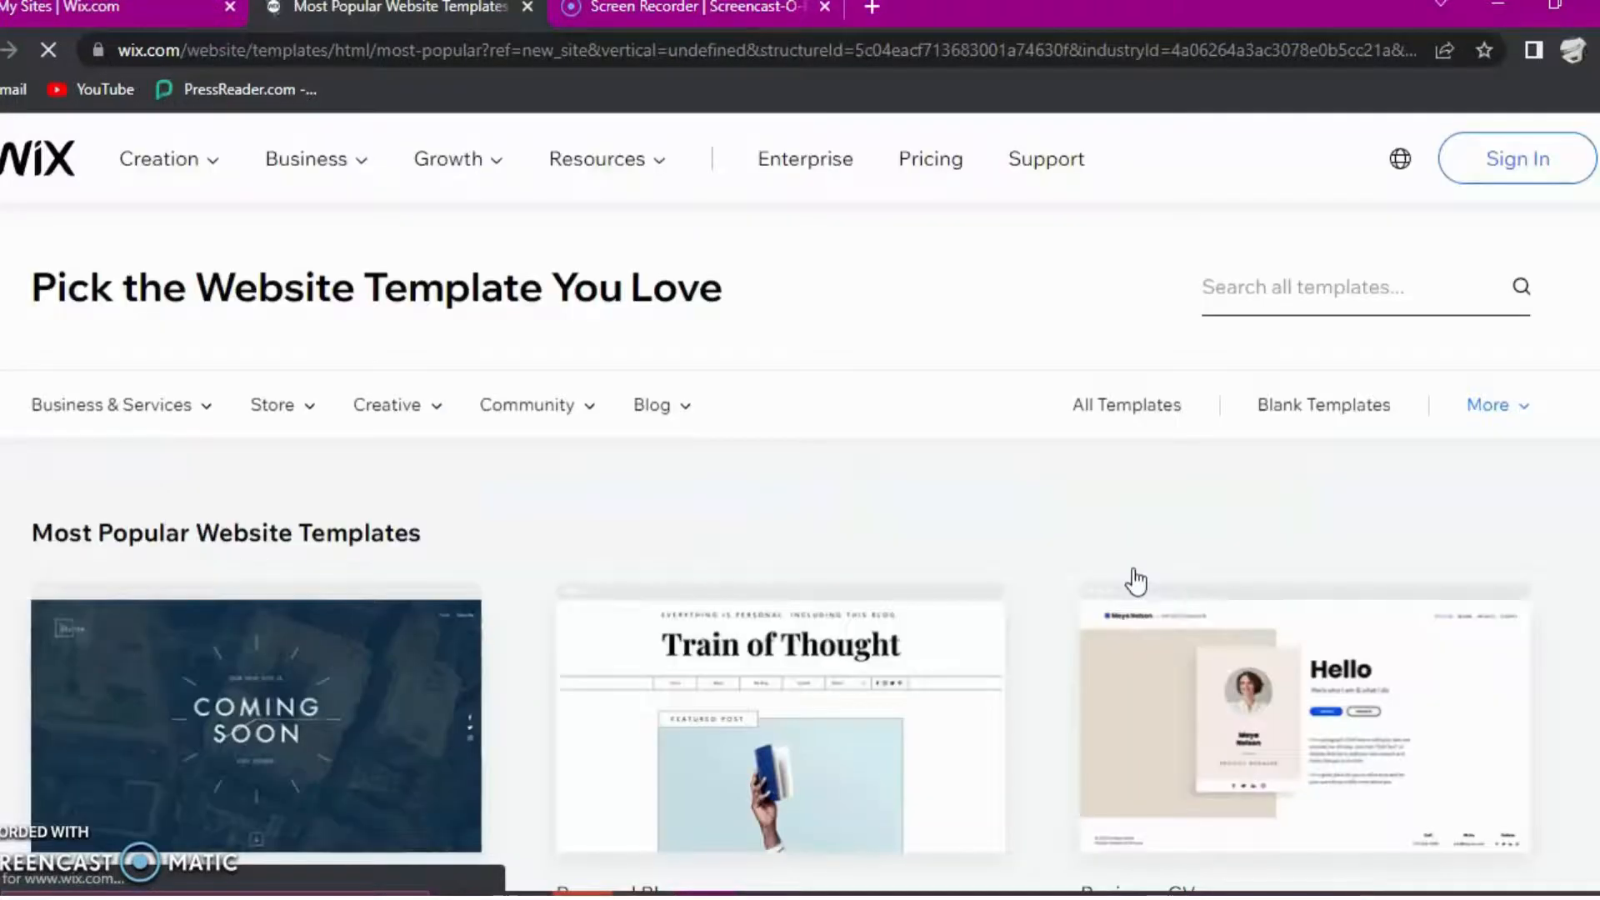
- Search all website templates for "School" and browse the matching designs
click(1268, 282)
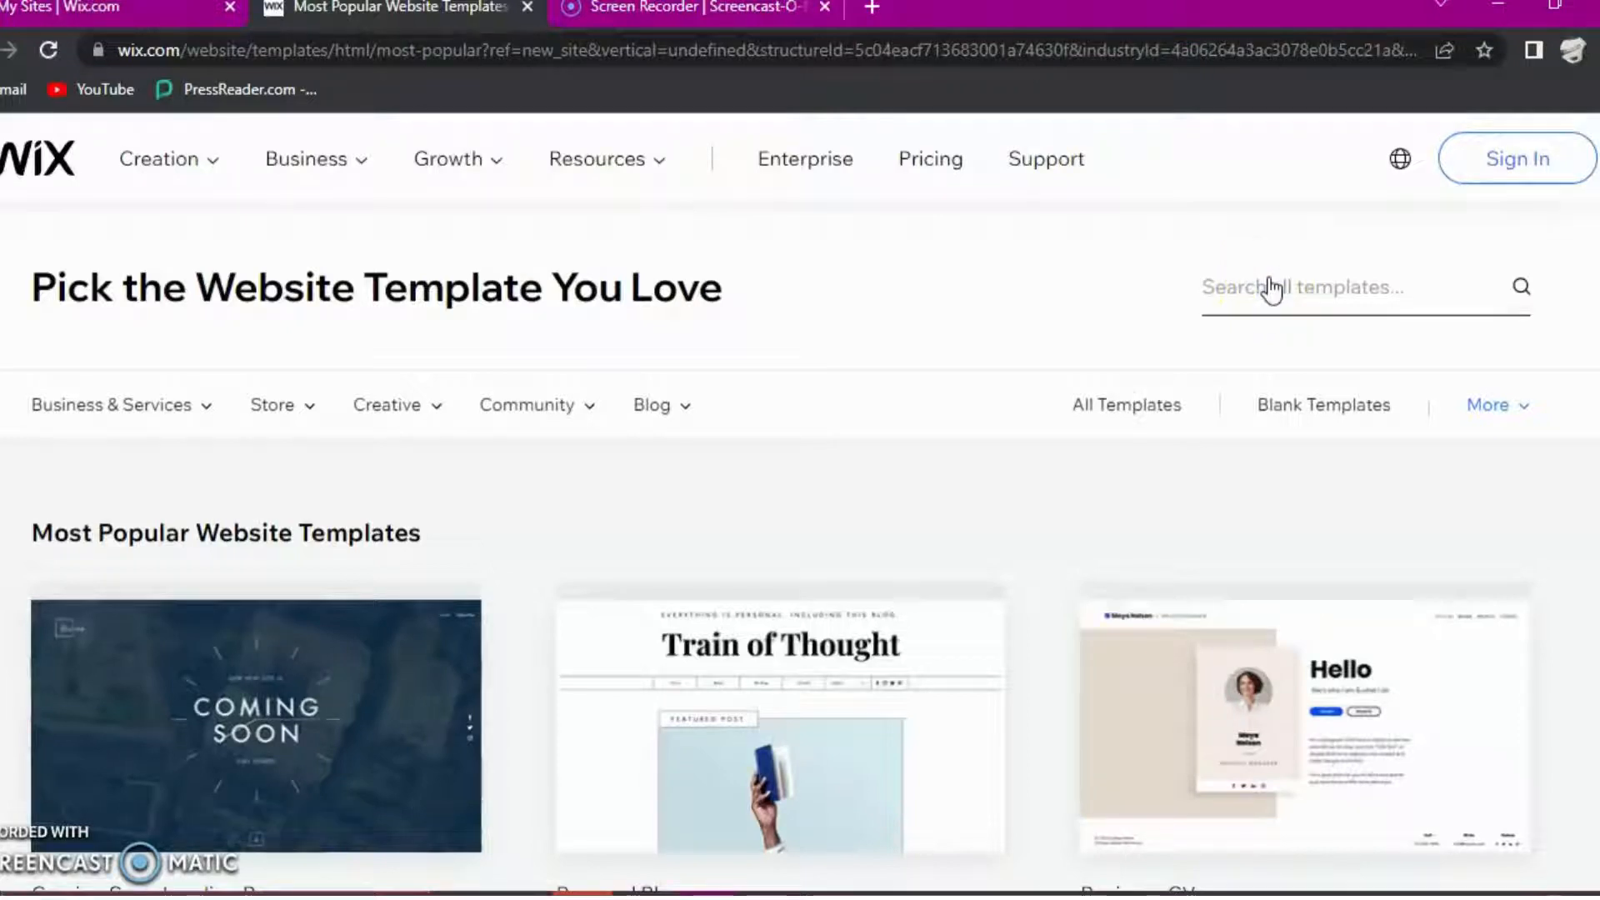
click(1265, 296)
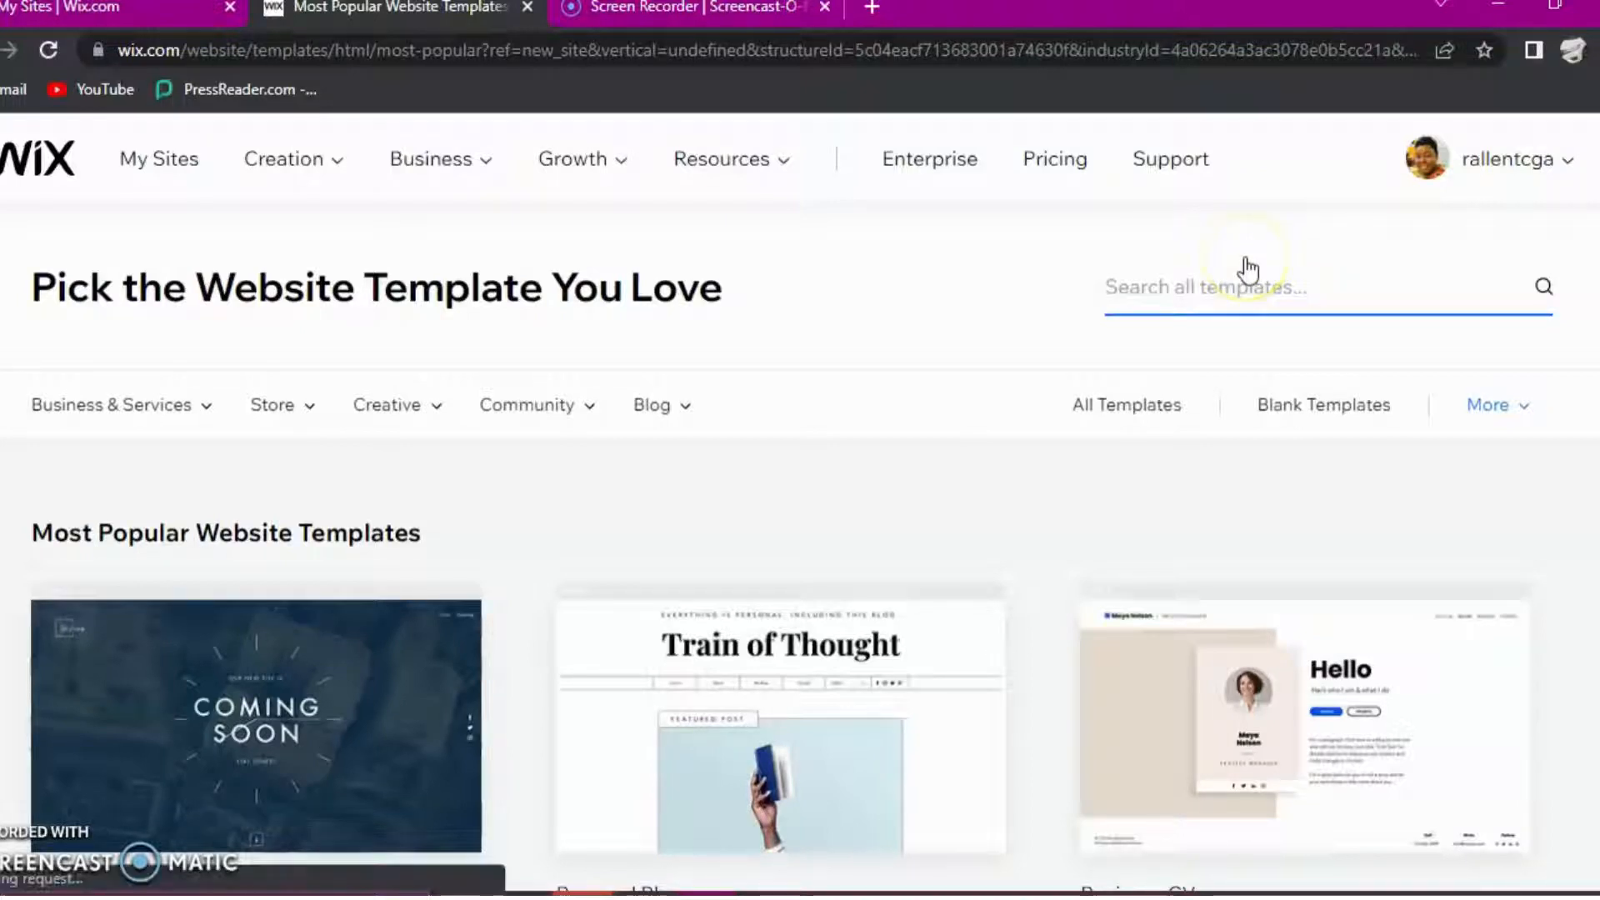
text(School)
click(1254, 265)
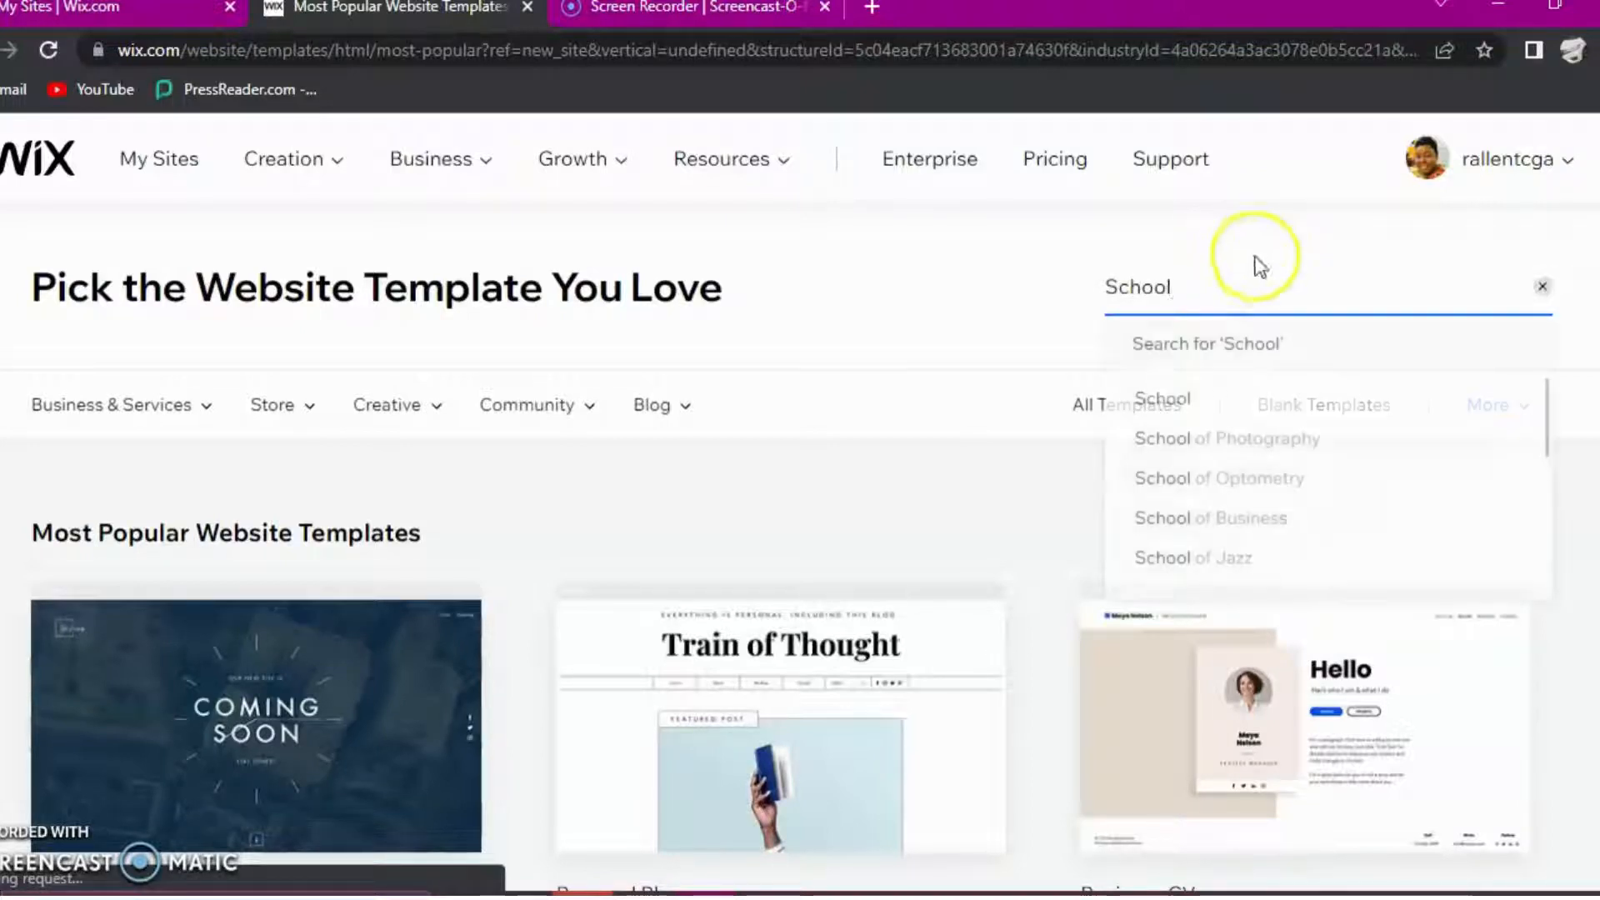
click(1296, 411)
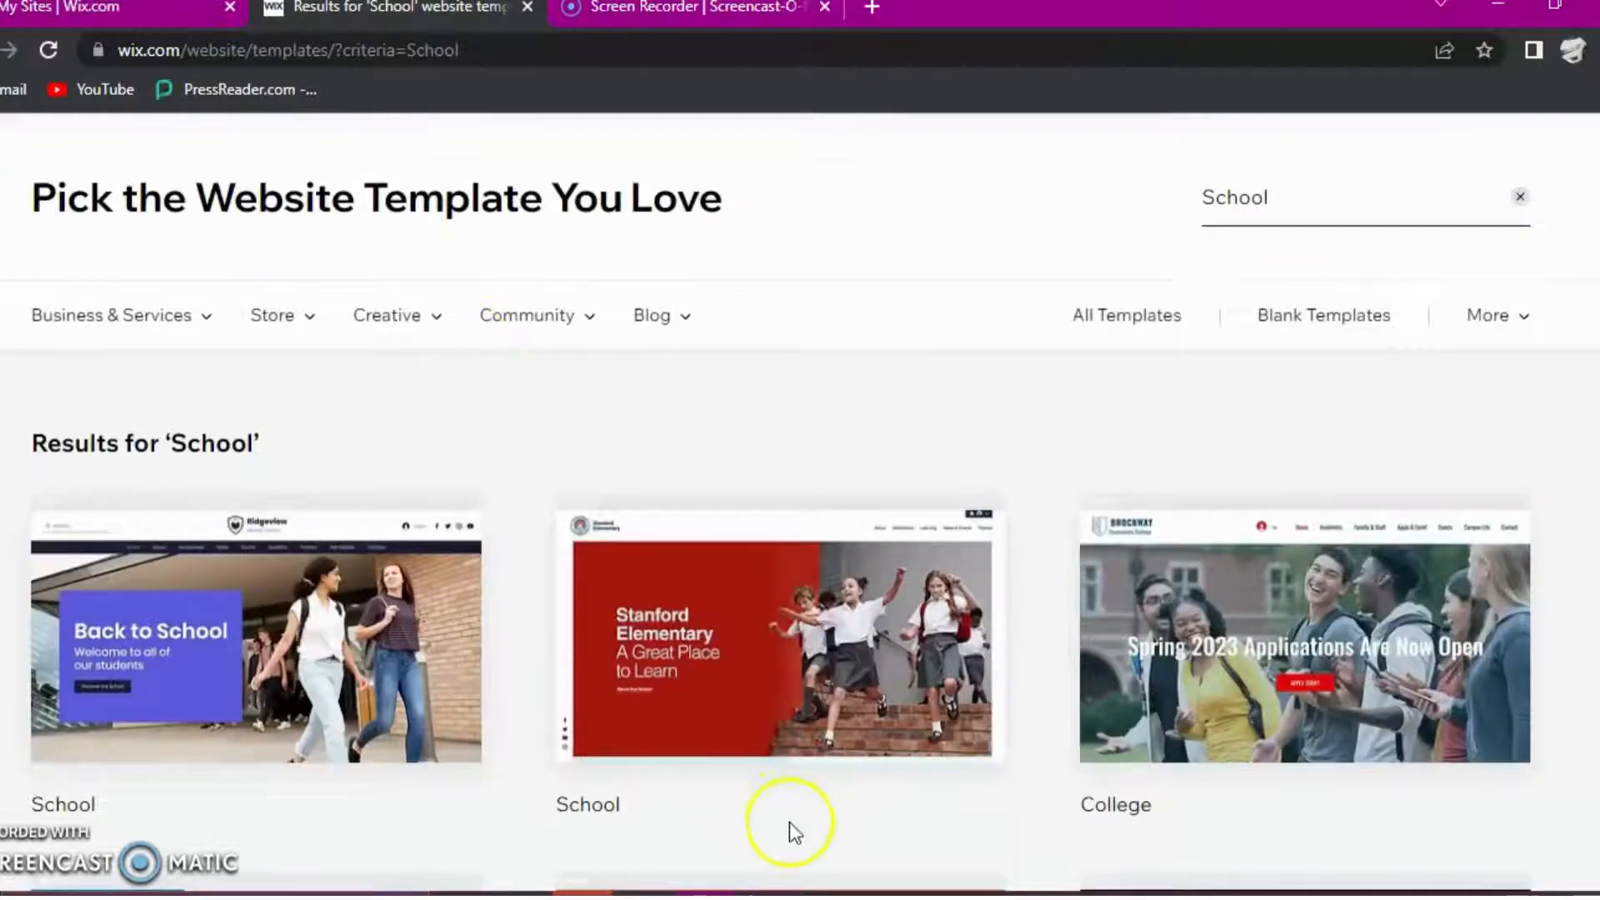
scroll(788, 822, down, 5)
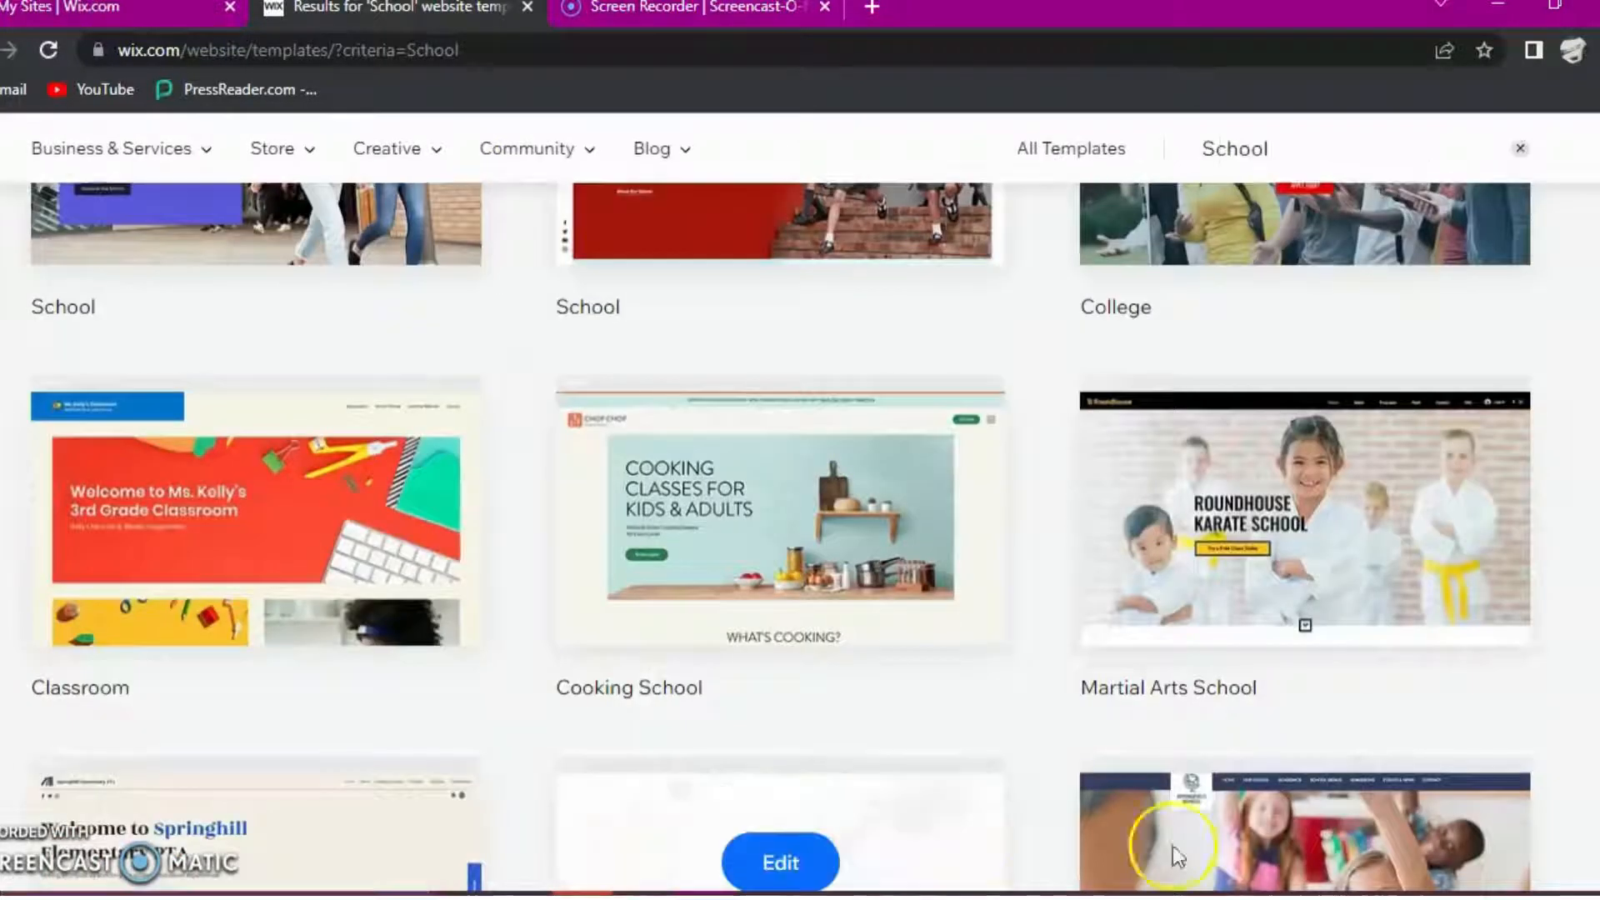
- Open the College template with the "Spring 2023 Applications Are Now Open" design for editing and dismiss the introductory tool labels
scroll(1178, 722, up, 5)
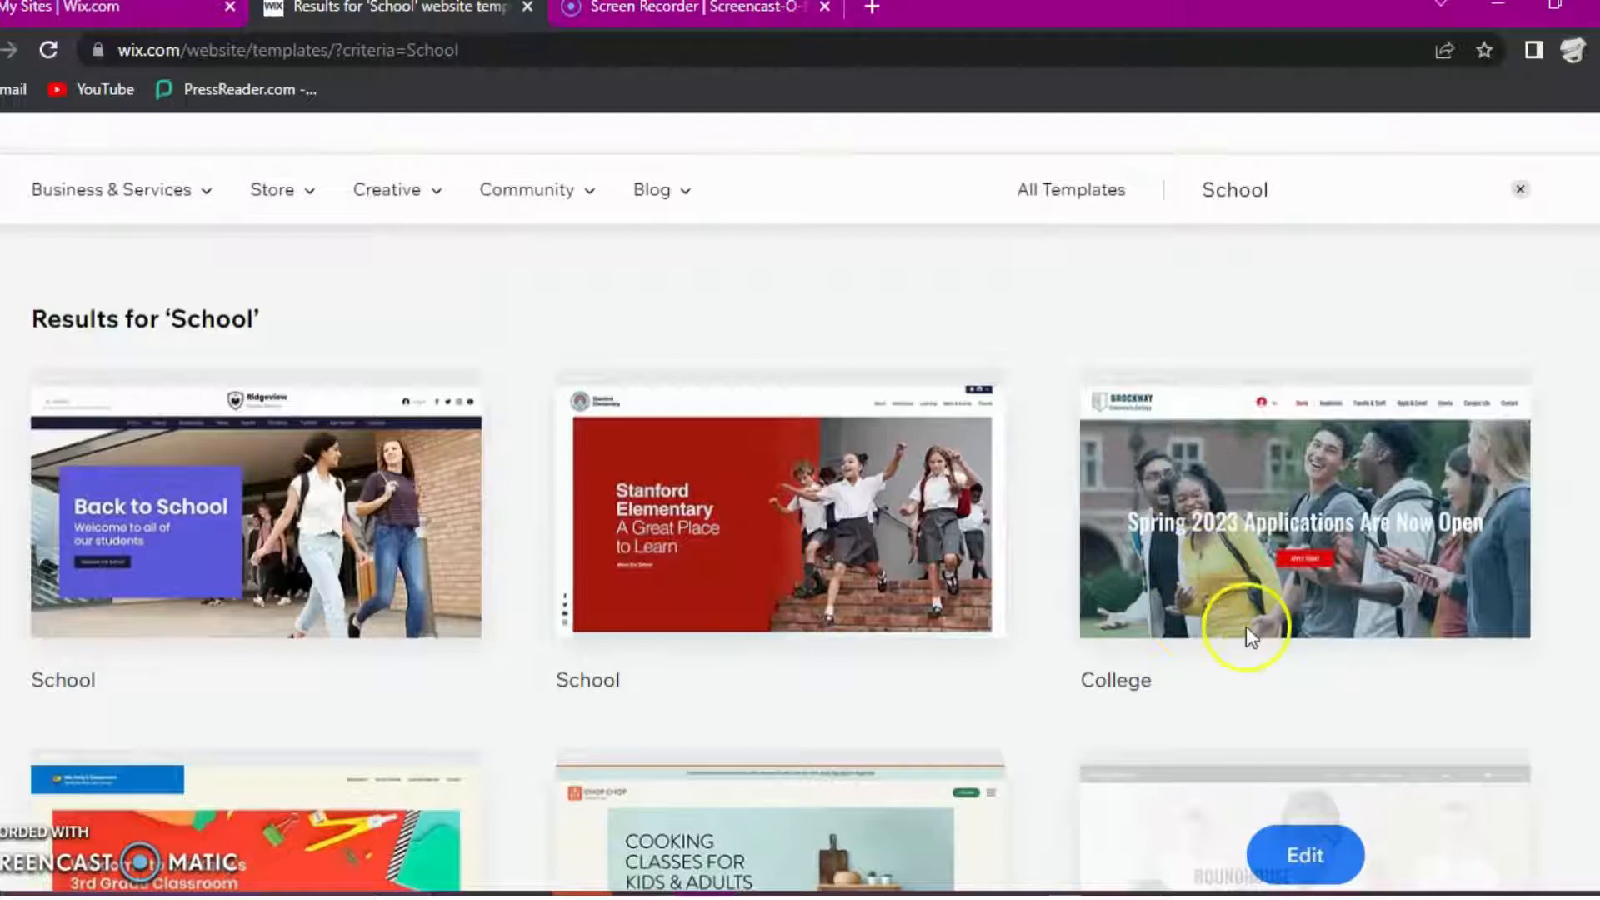
mouse_move(1324, 563)
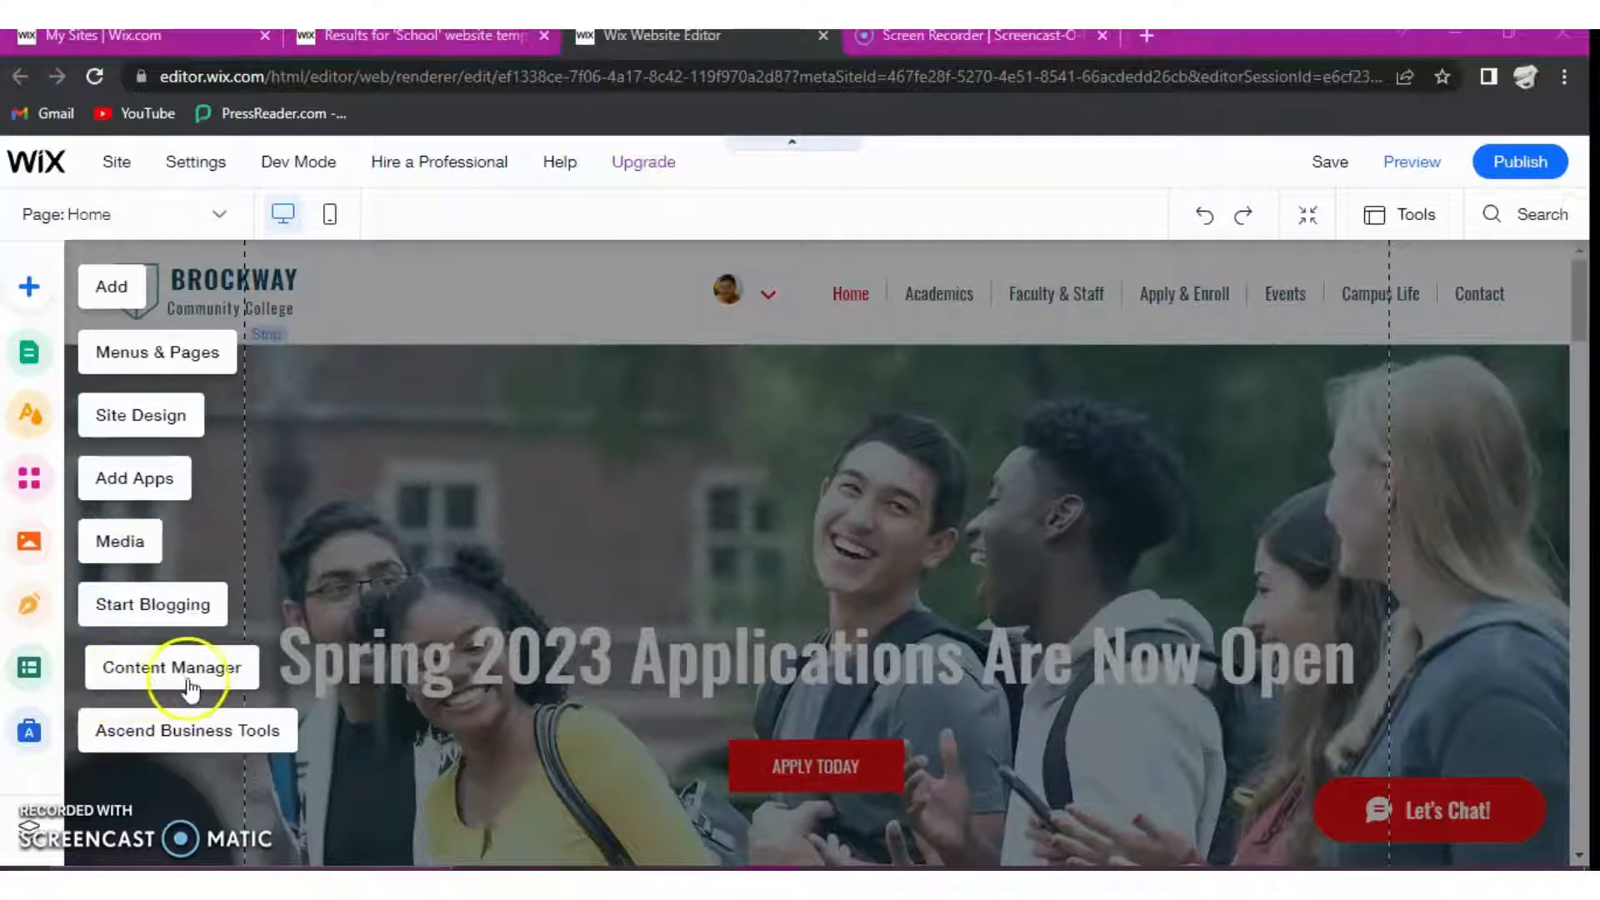
click(199, 778)
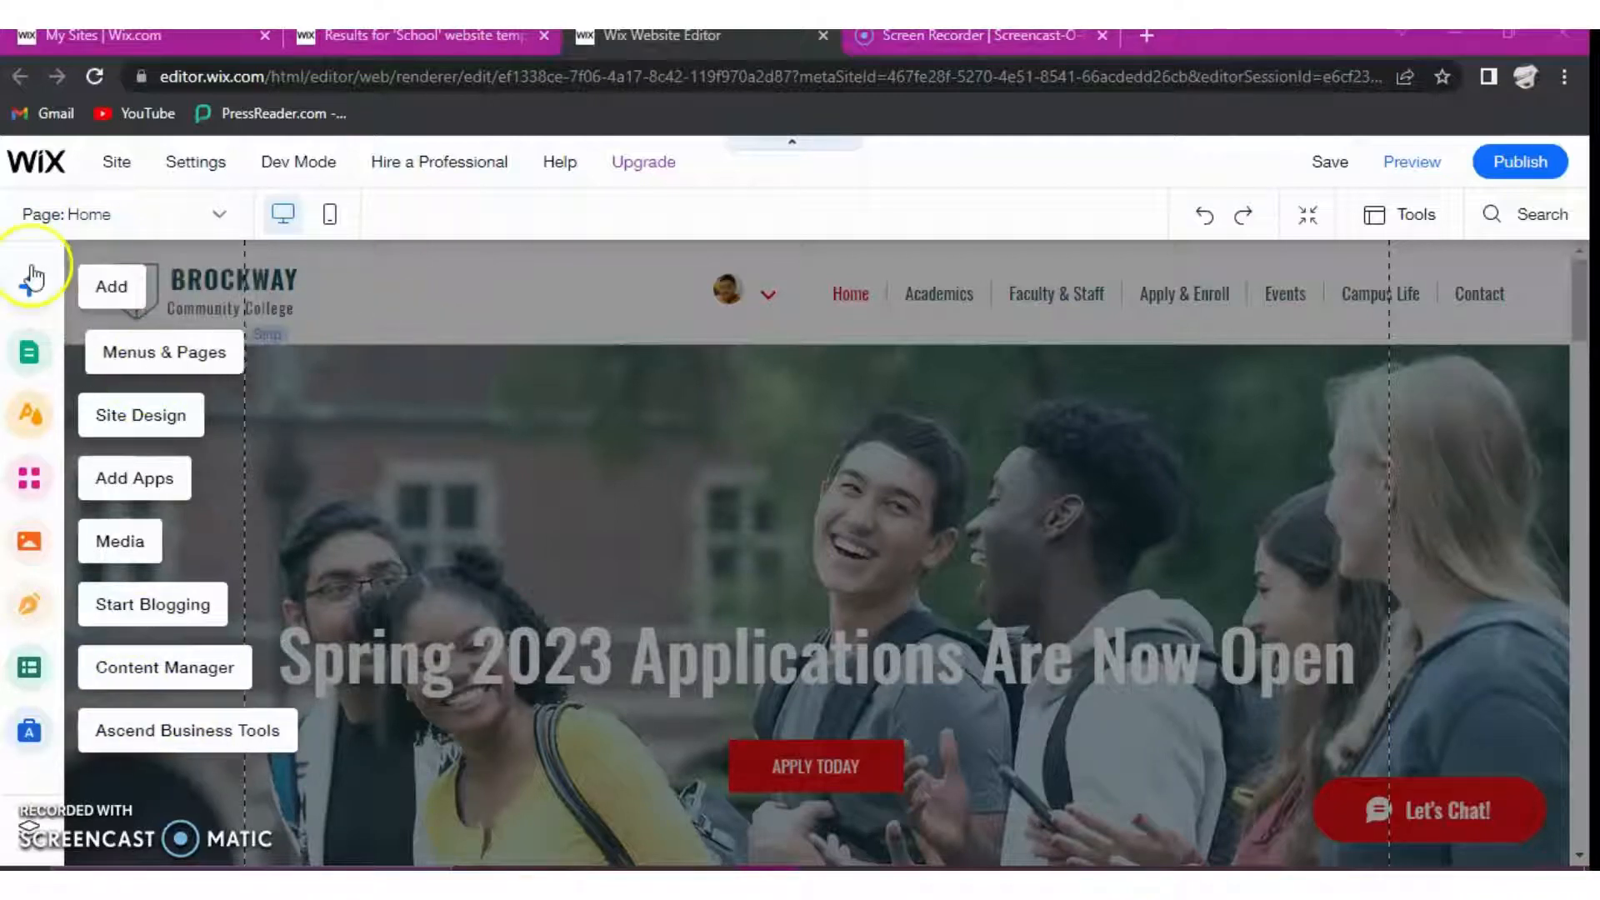
click(1123, 478)
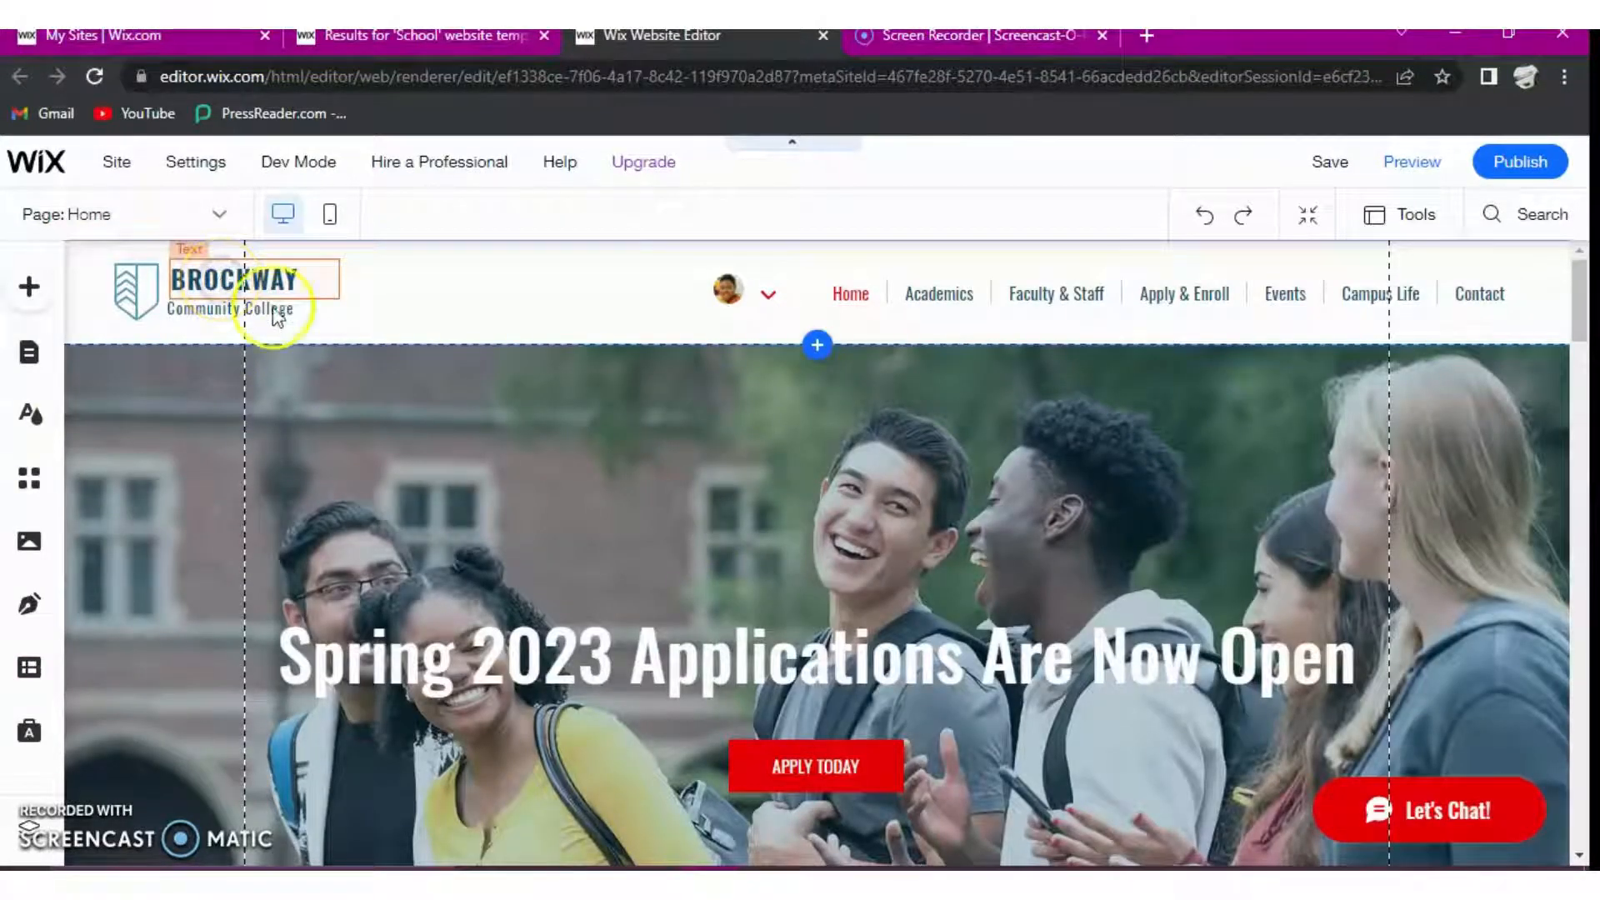
- Replace the header title "BROCKWAY" with "RAD MAYERS"
click(261, 283)
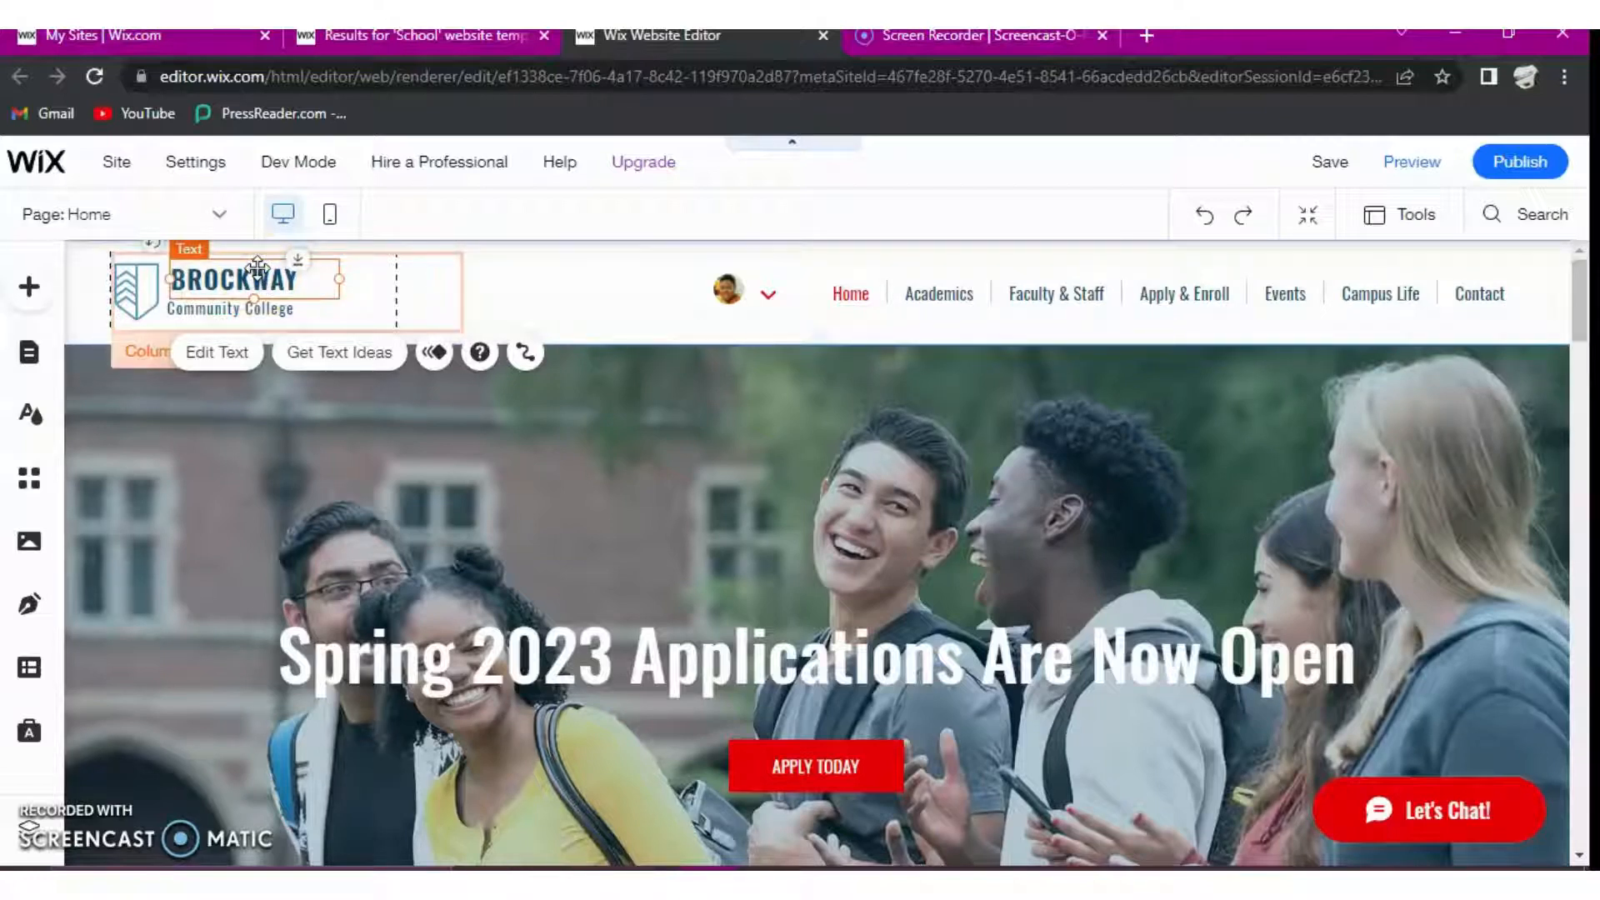
double_click(257, 267)
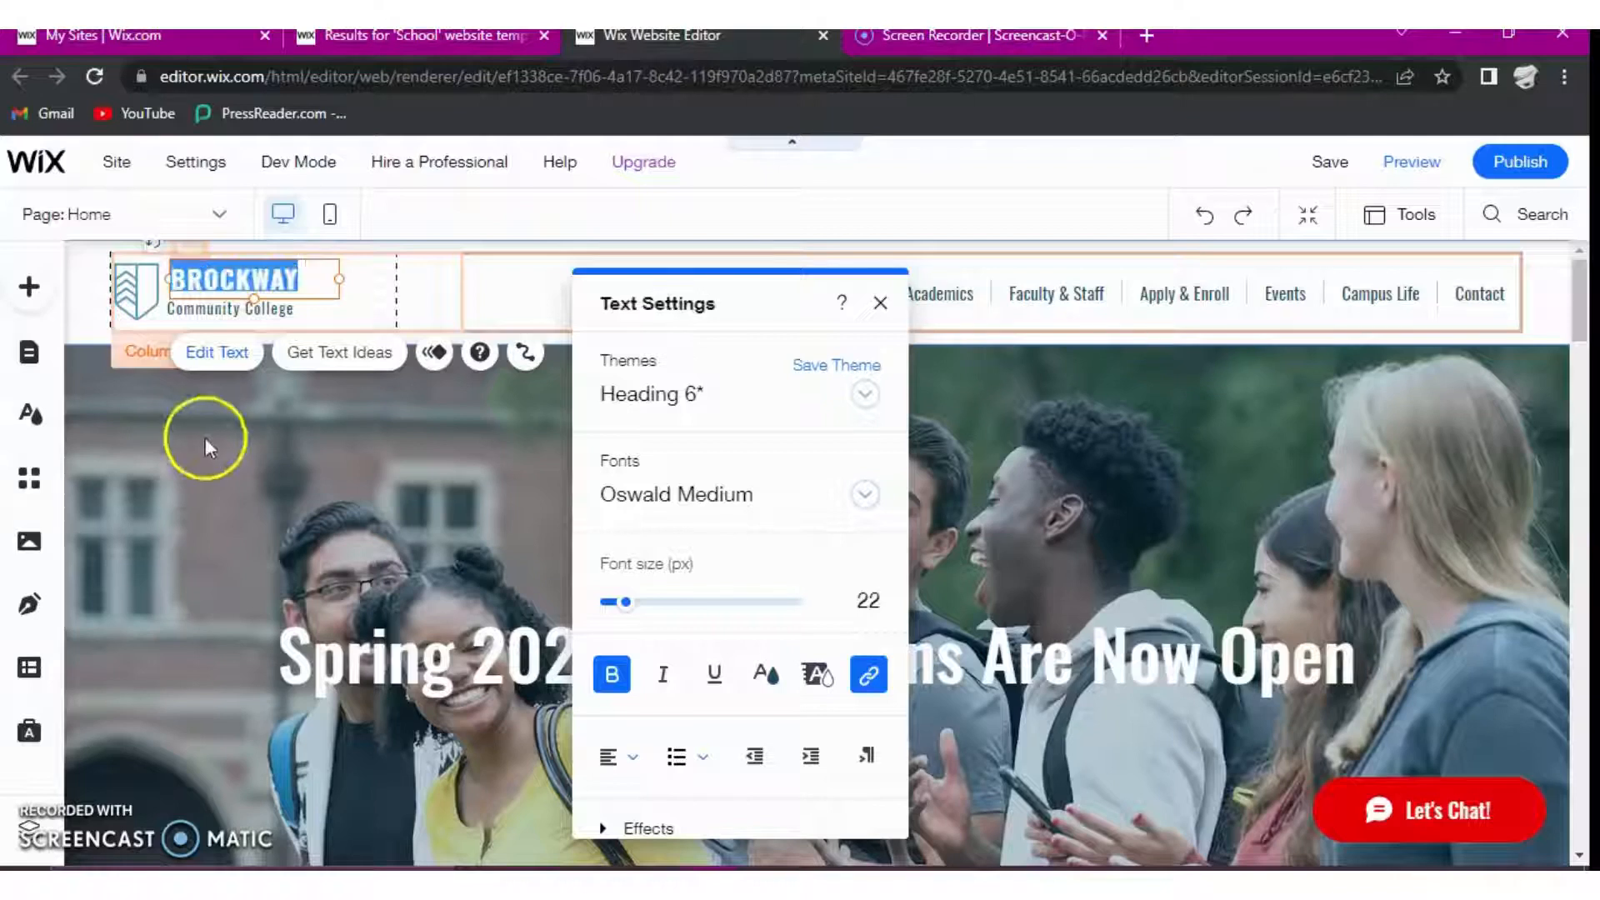
click(216, 353)
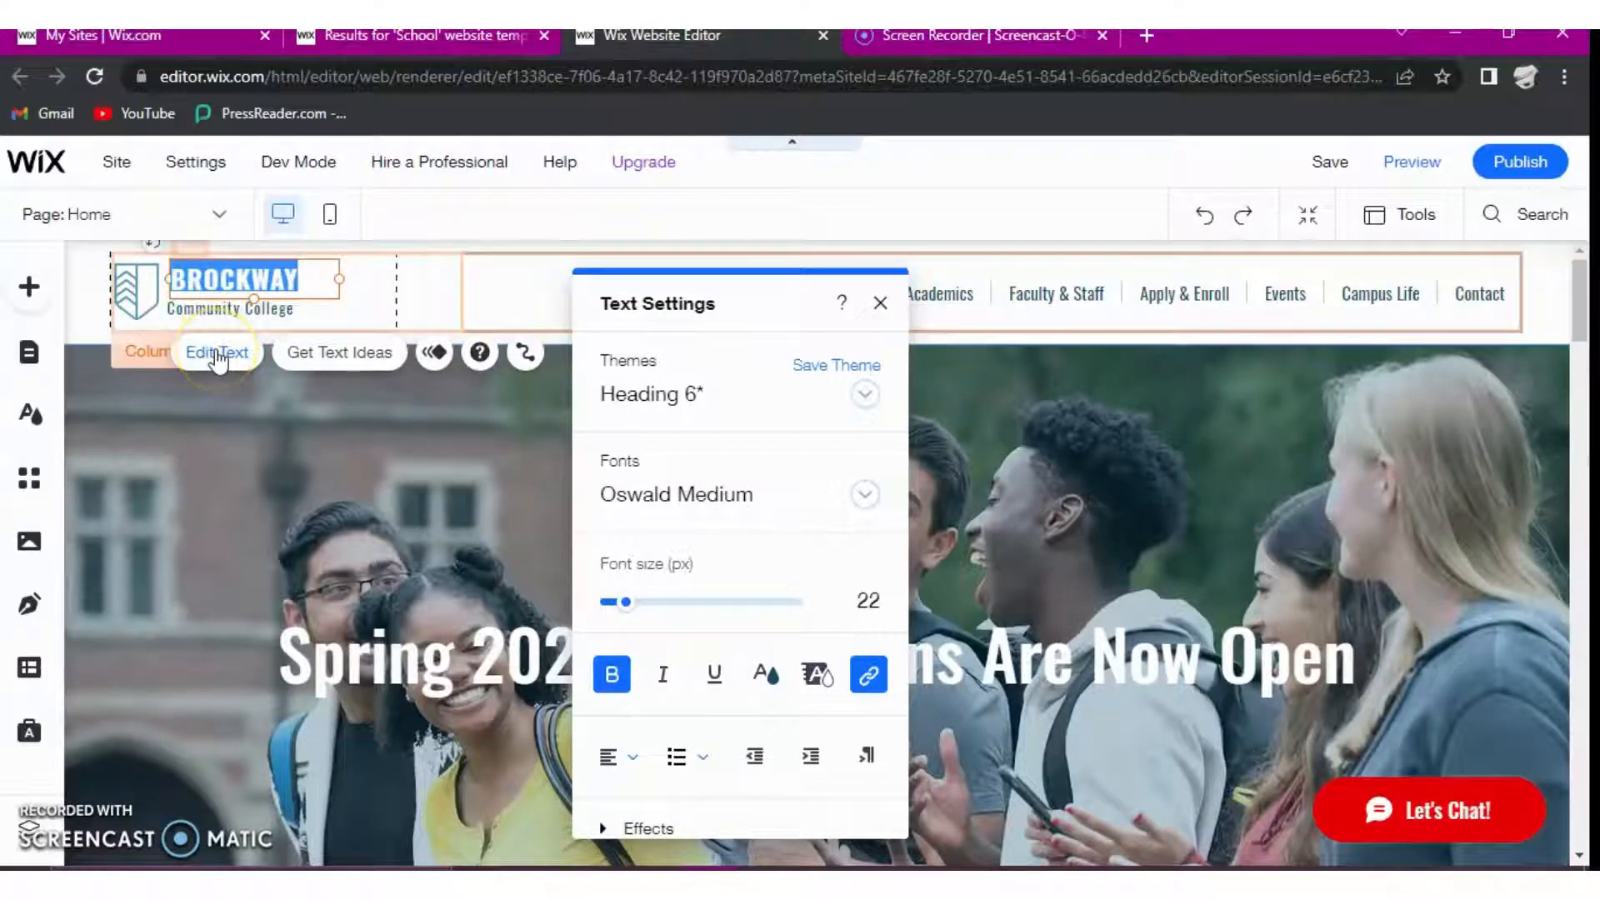
click(218, 358)
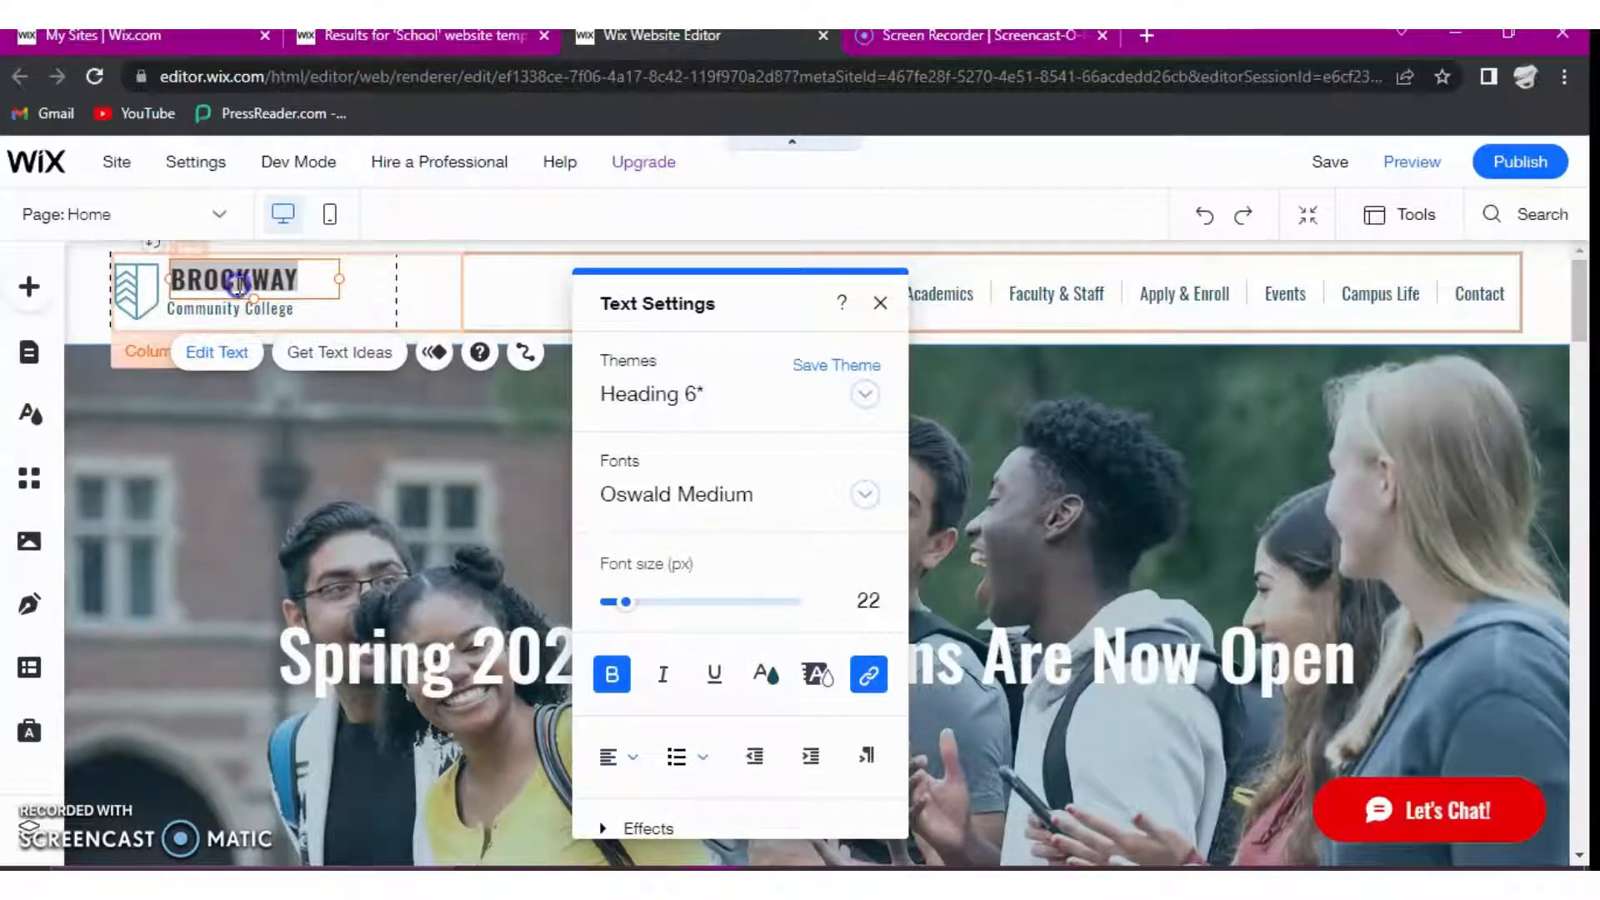
double_click(240, 284)
text(R)
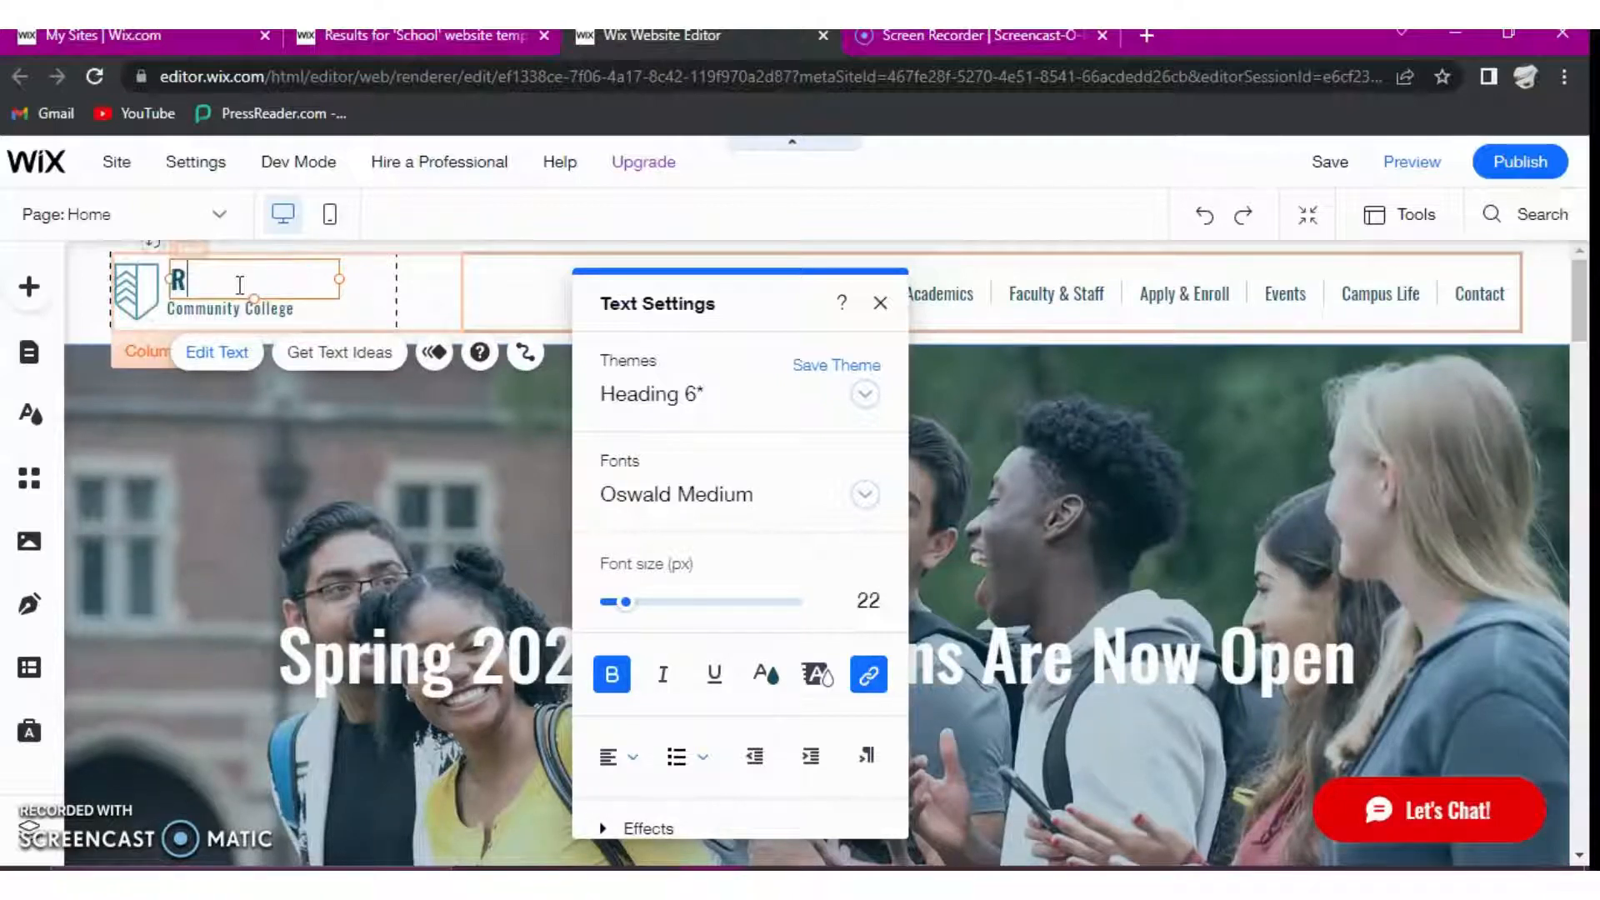
text(AD MAY)
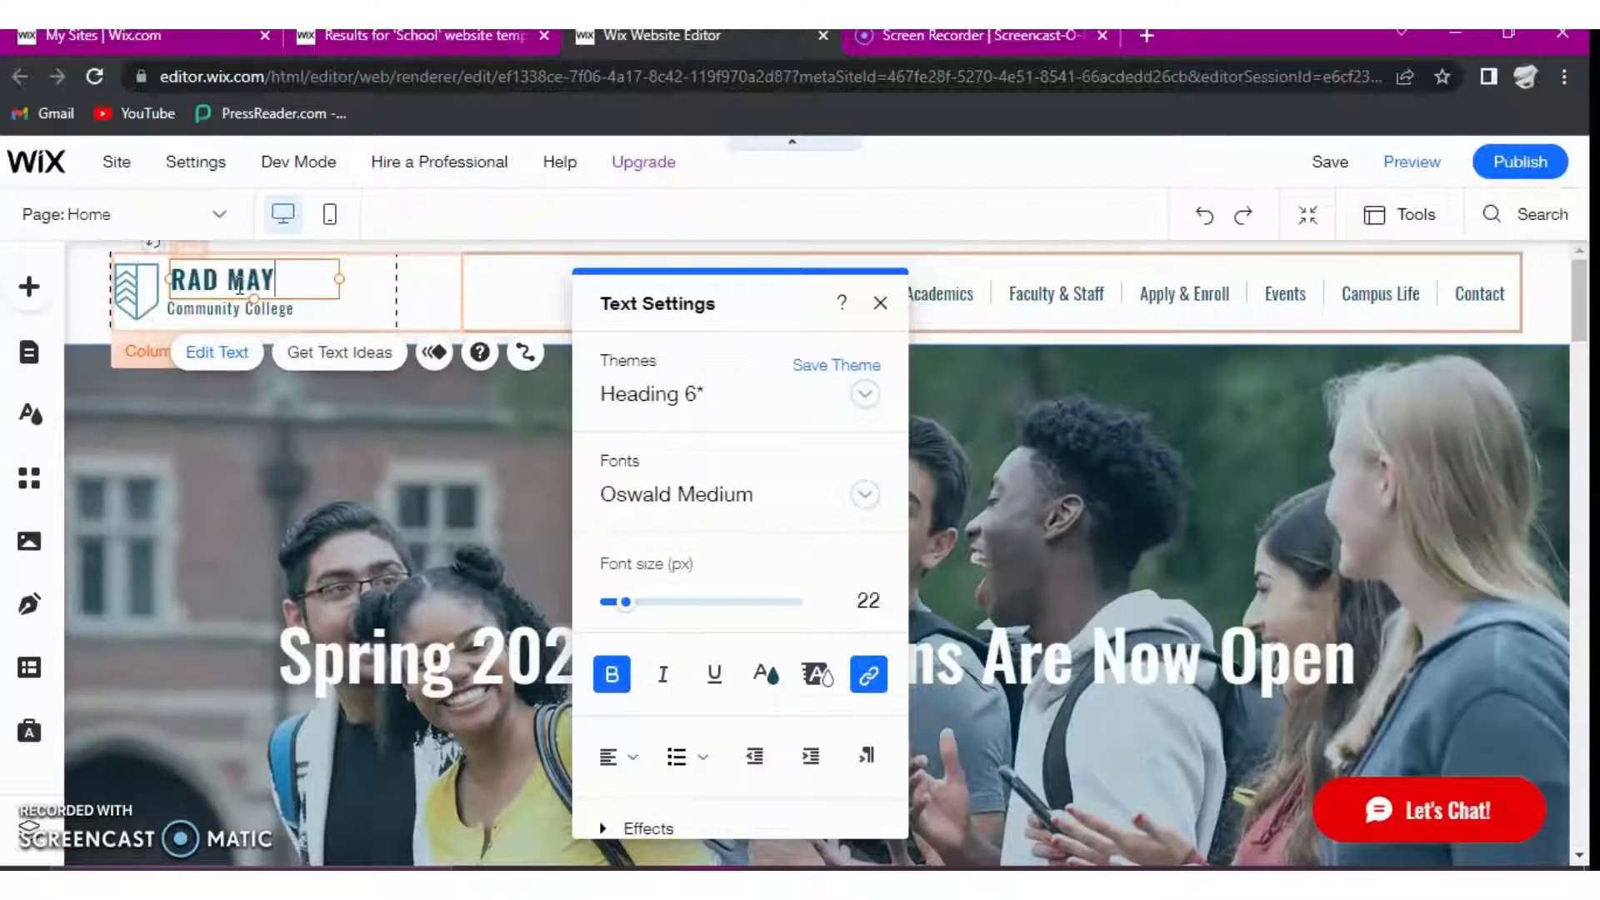
text(ERS)
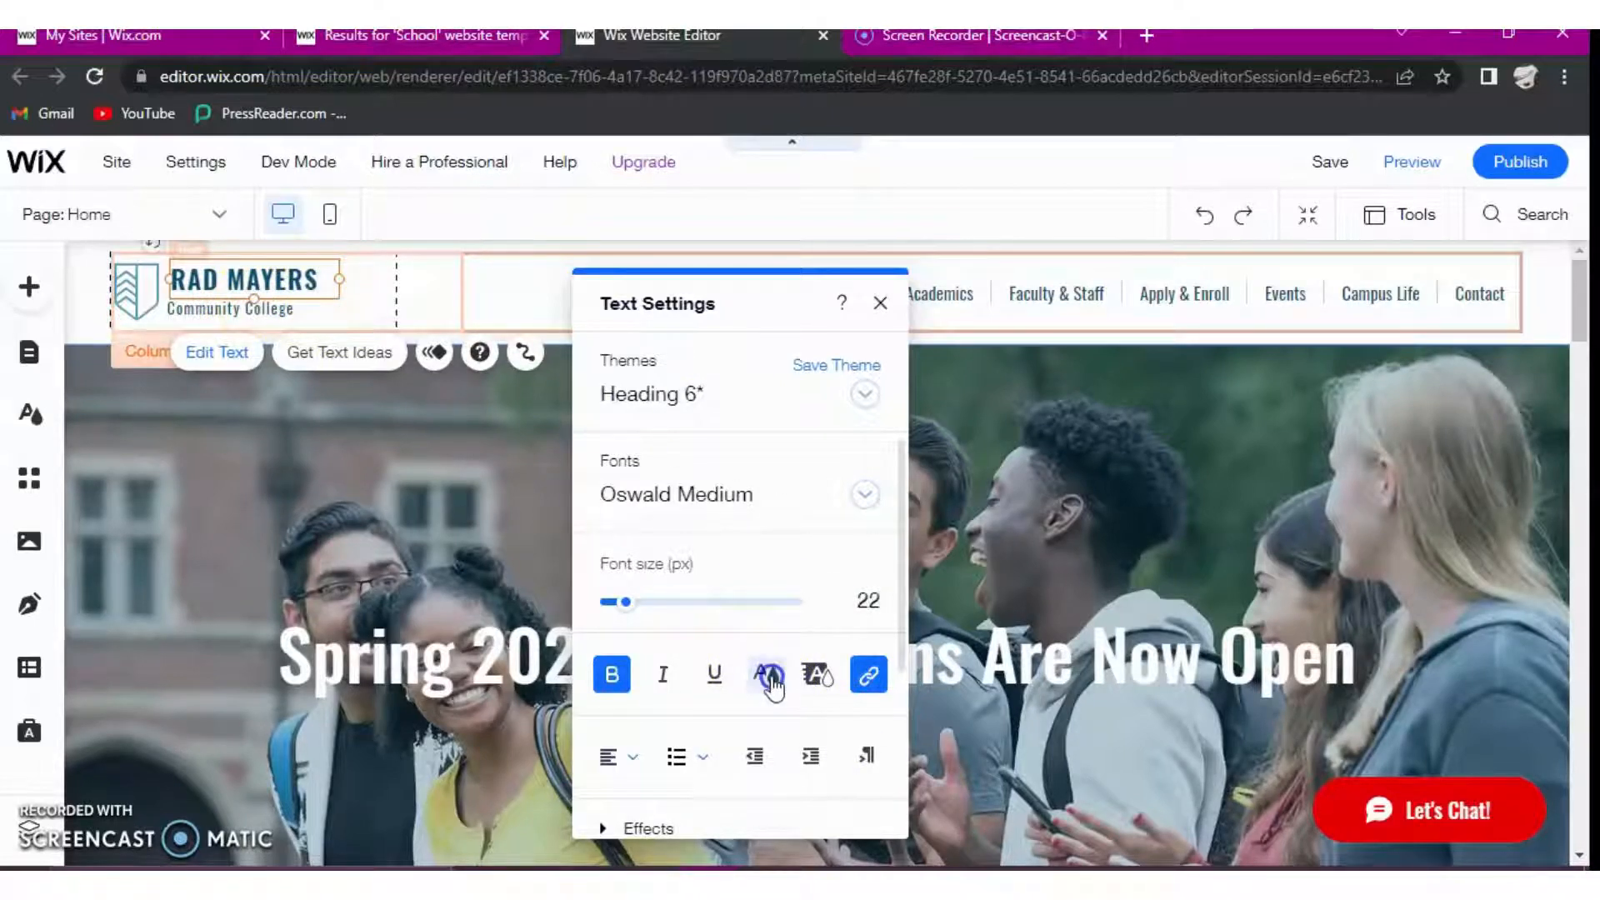
- Create the custom dark red text color #9A052A from the header title's text settings
click(767, 676)
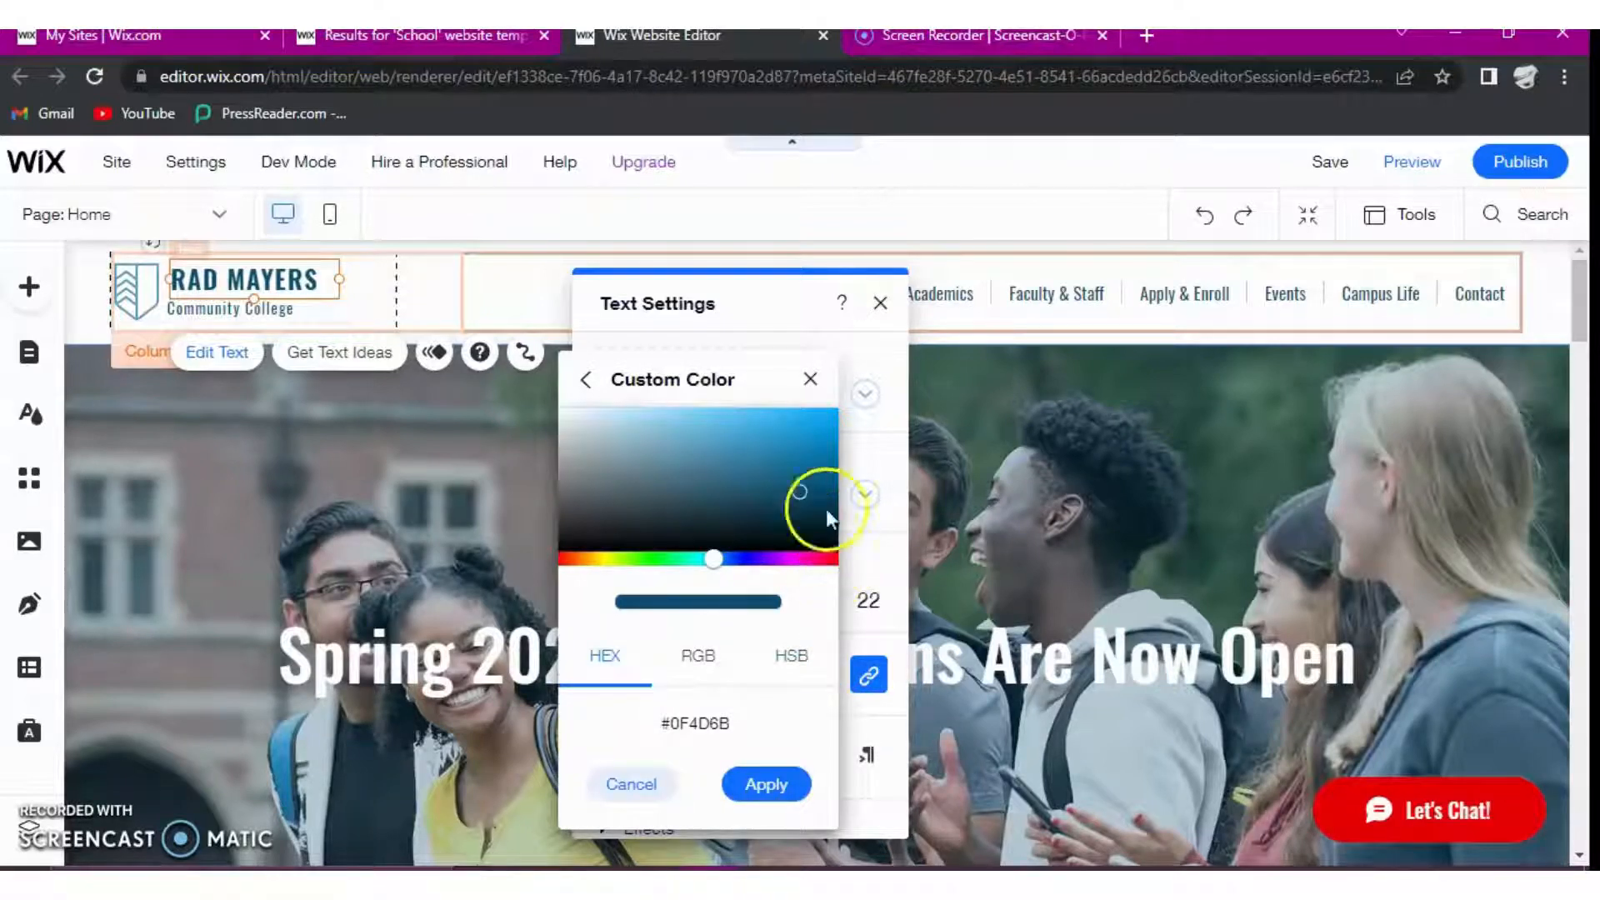
click(712, 659)
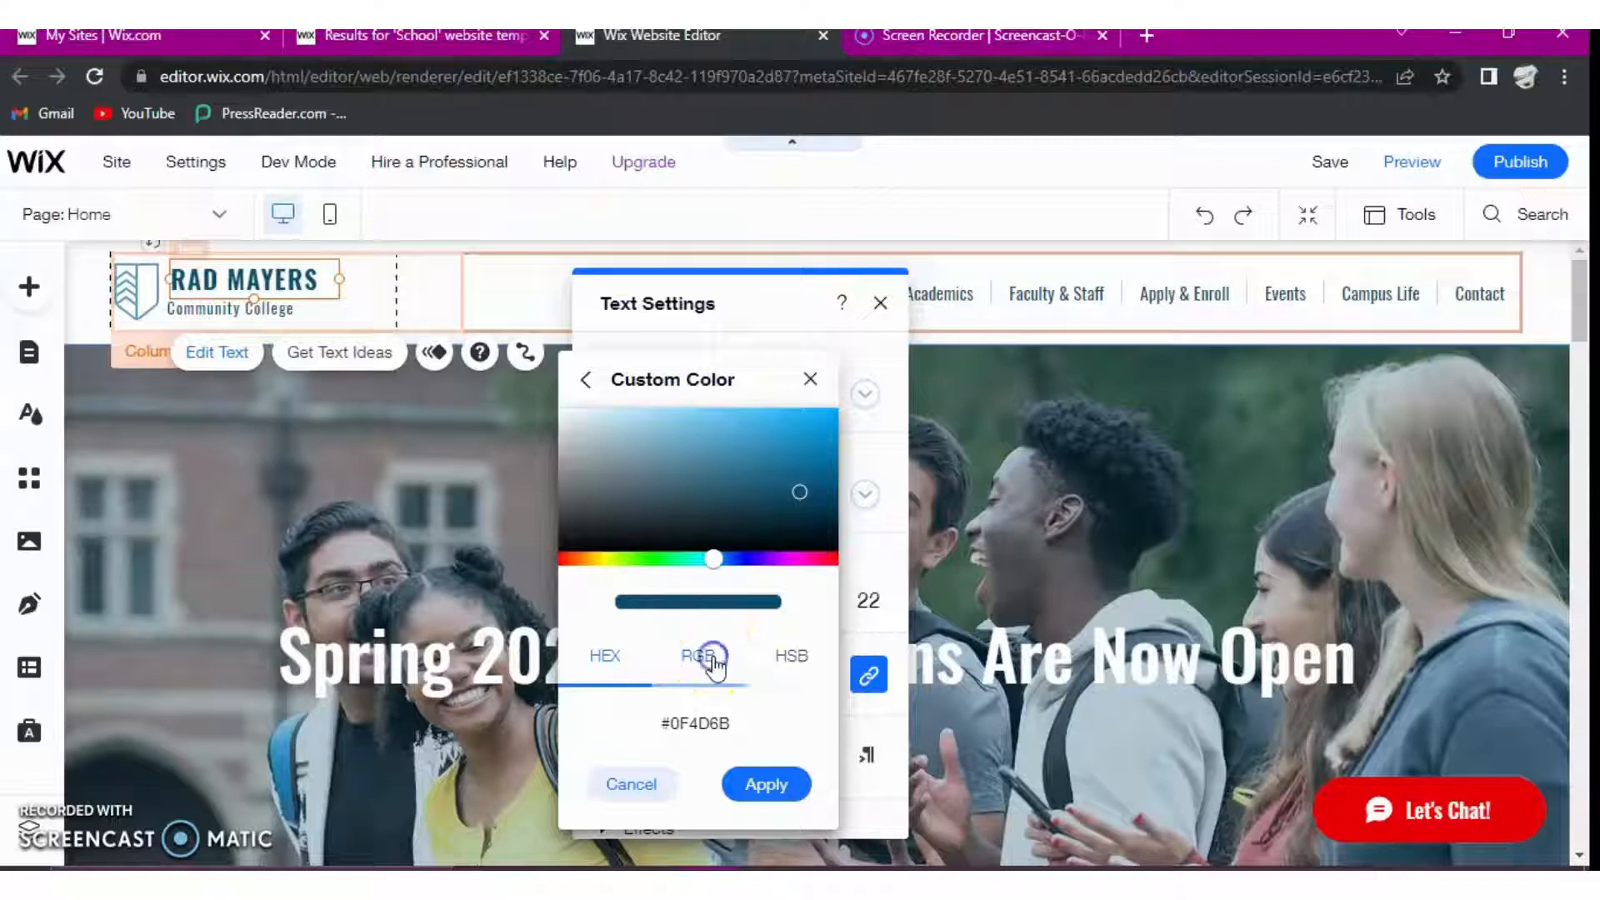
click(809, 444)
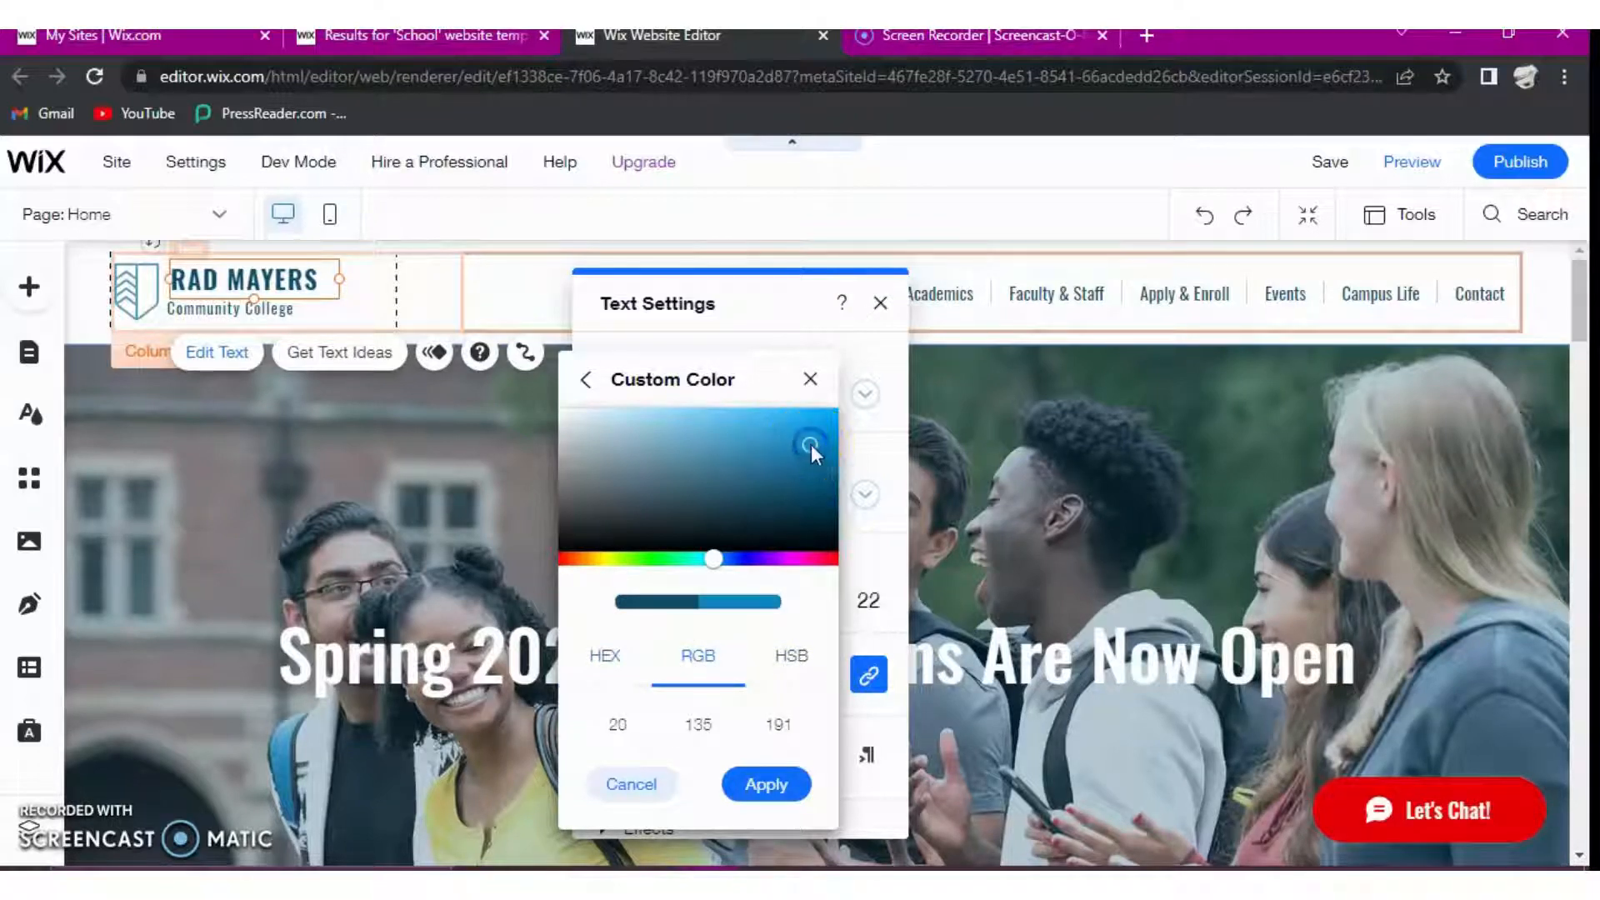
click(826, 540)
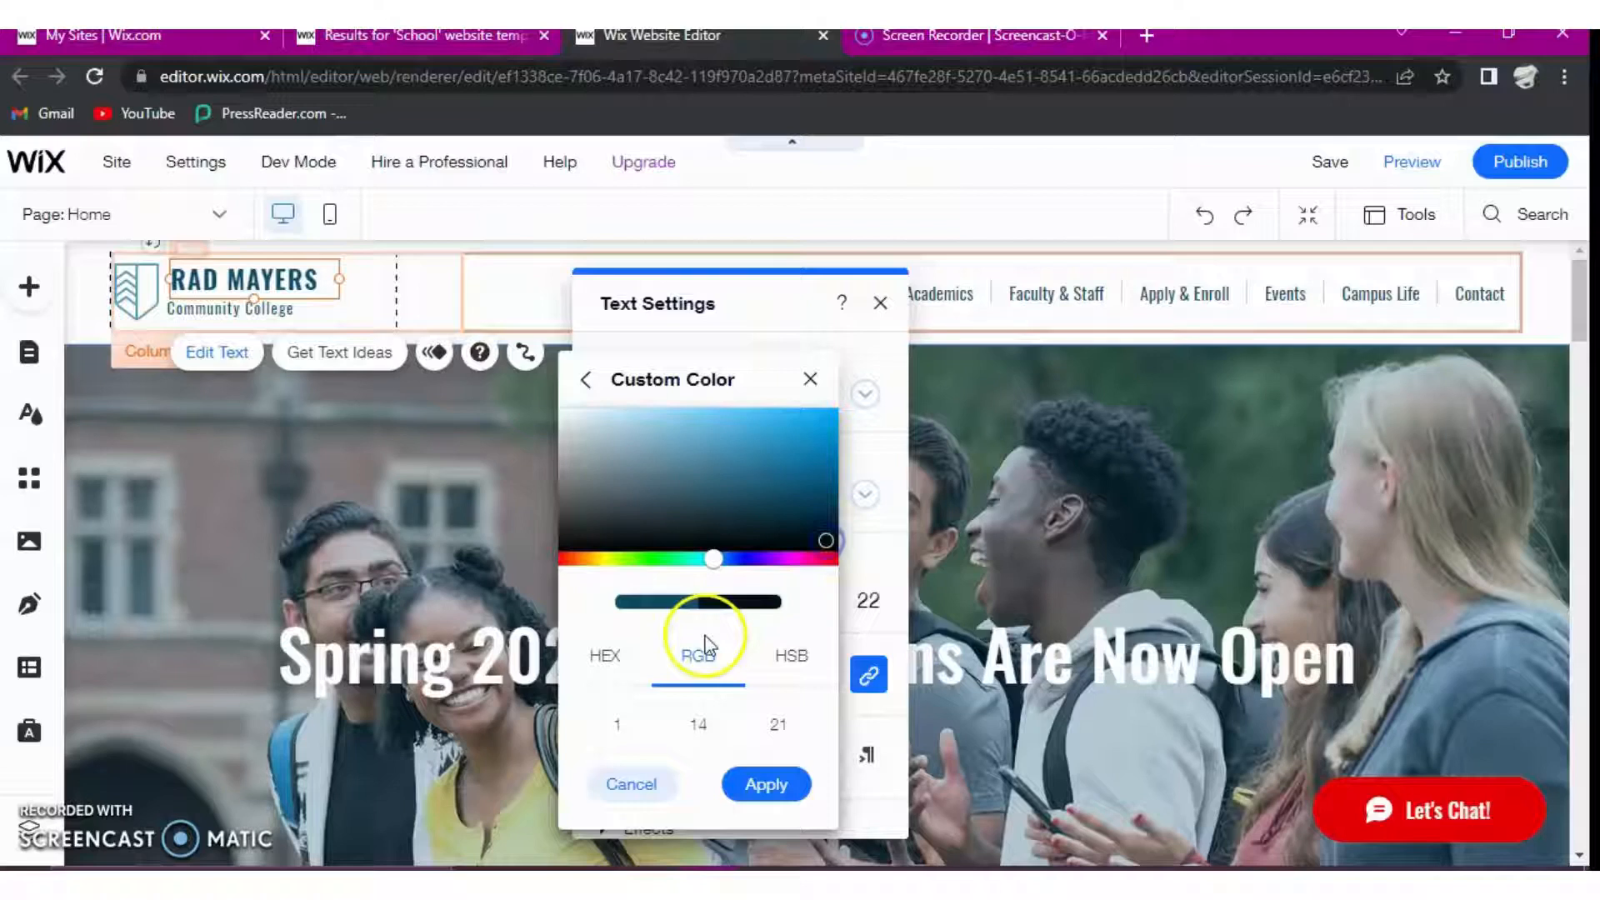
click(800, 663)
click(601, 655)
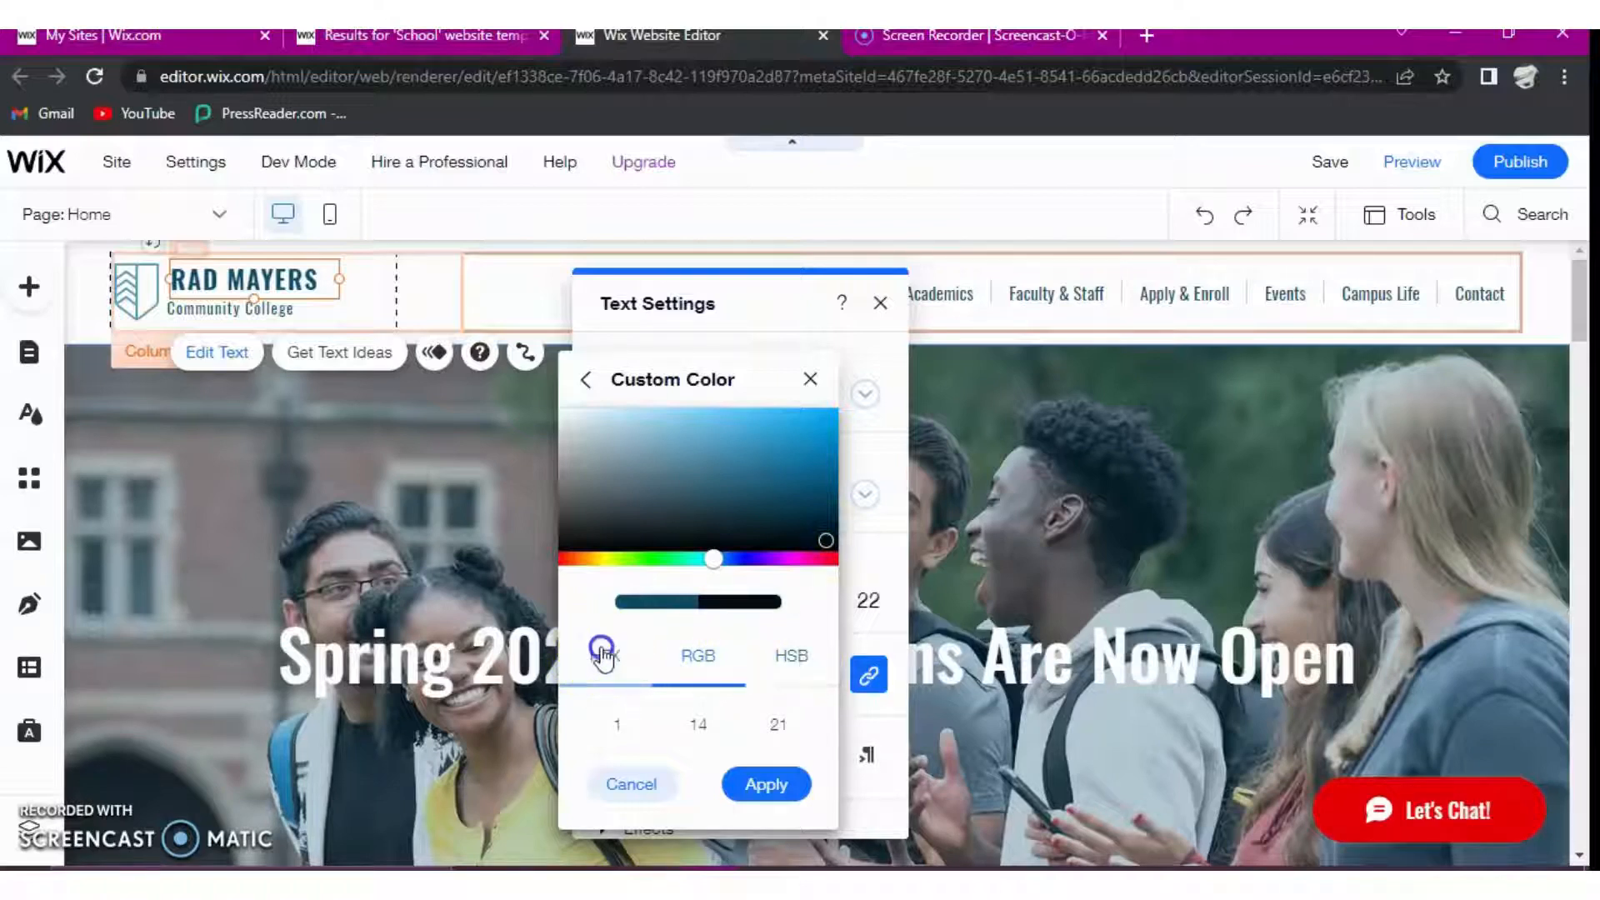
click(827, 559)
click(830, 443)
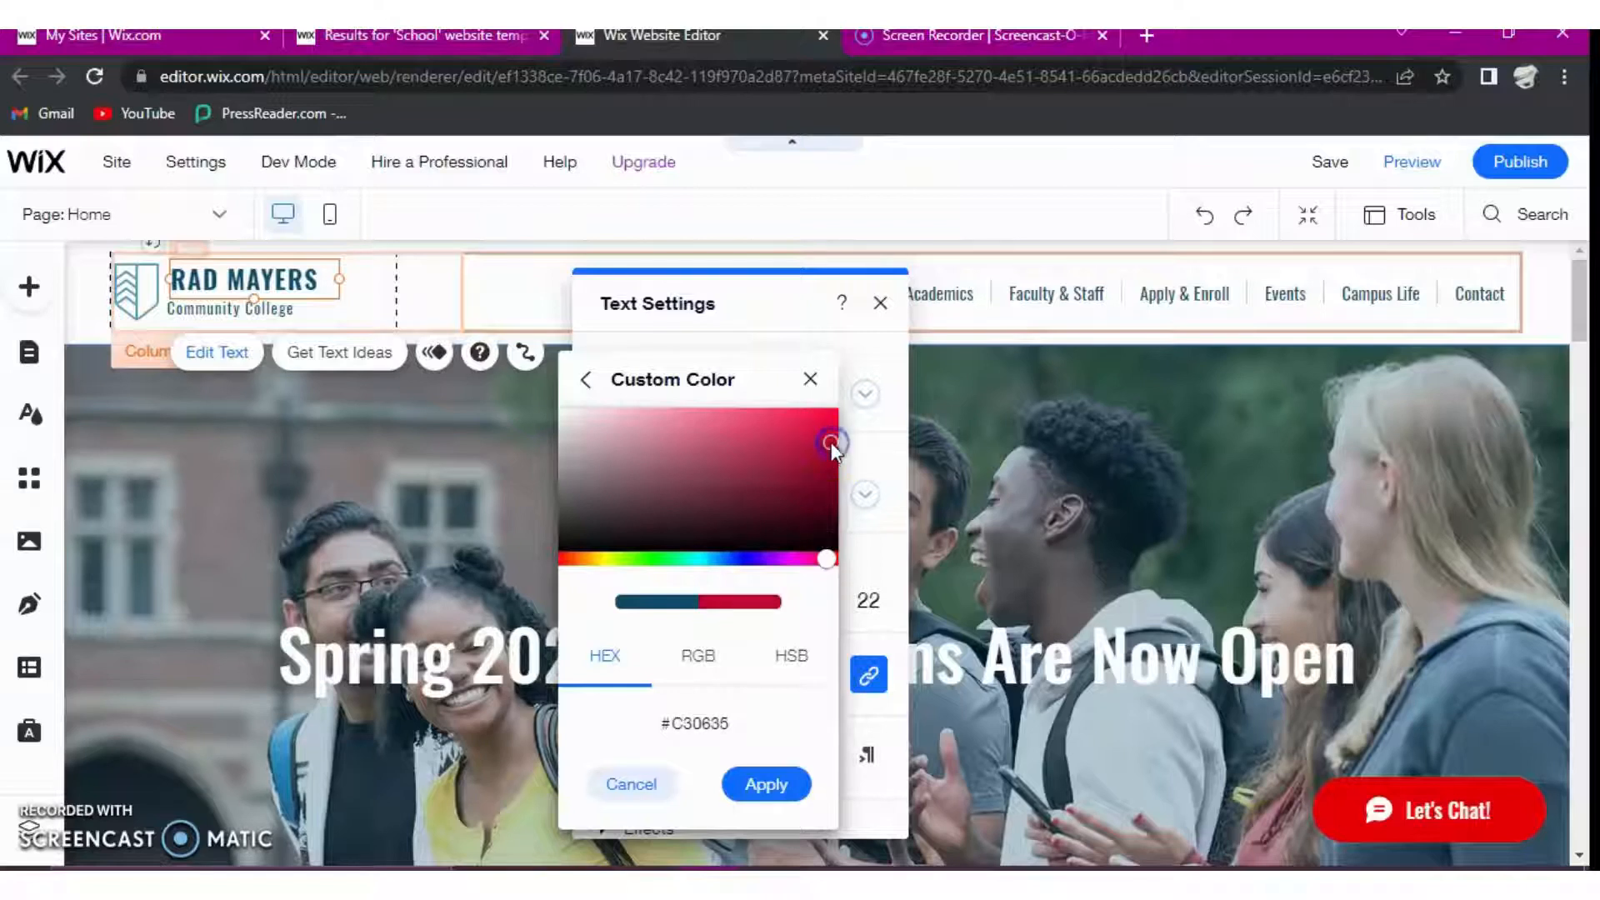
click(829, 465)
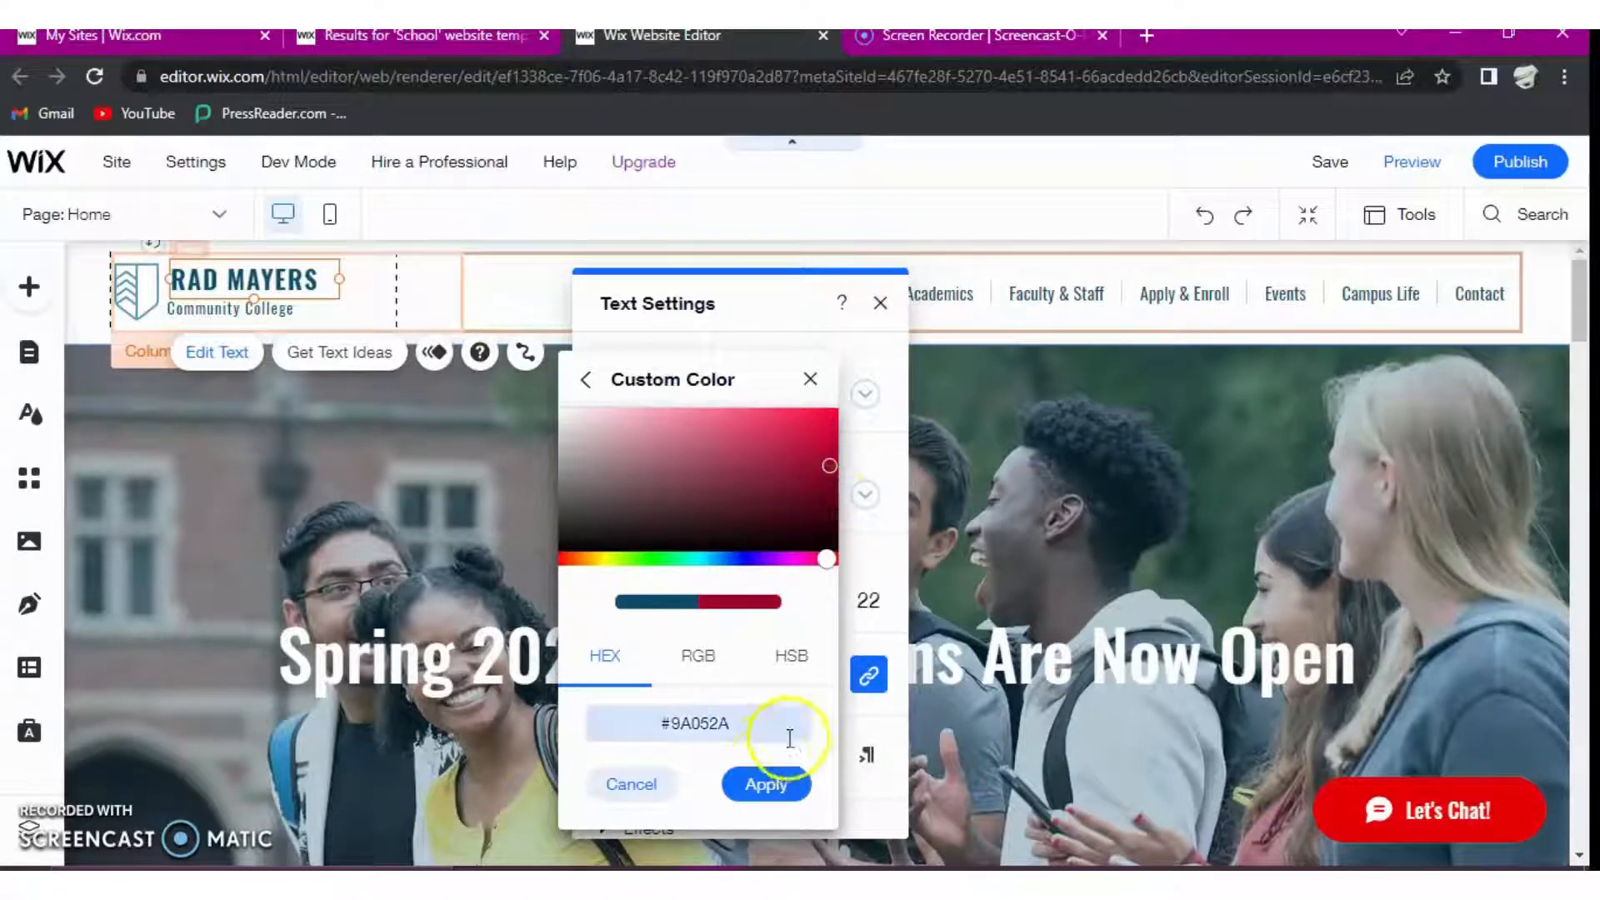
click(765, 786)
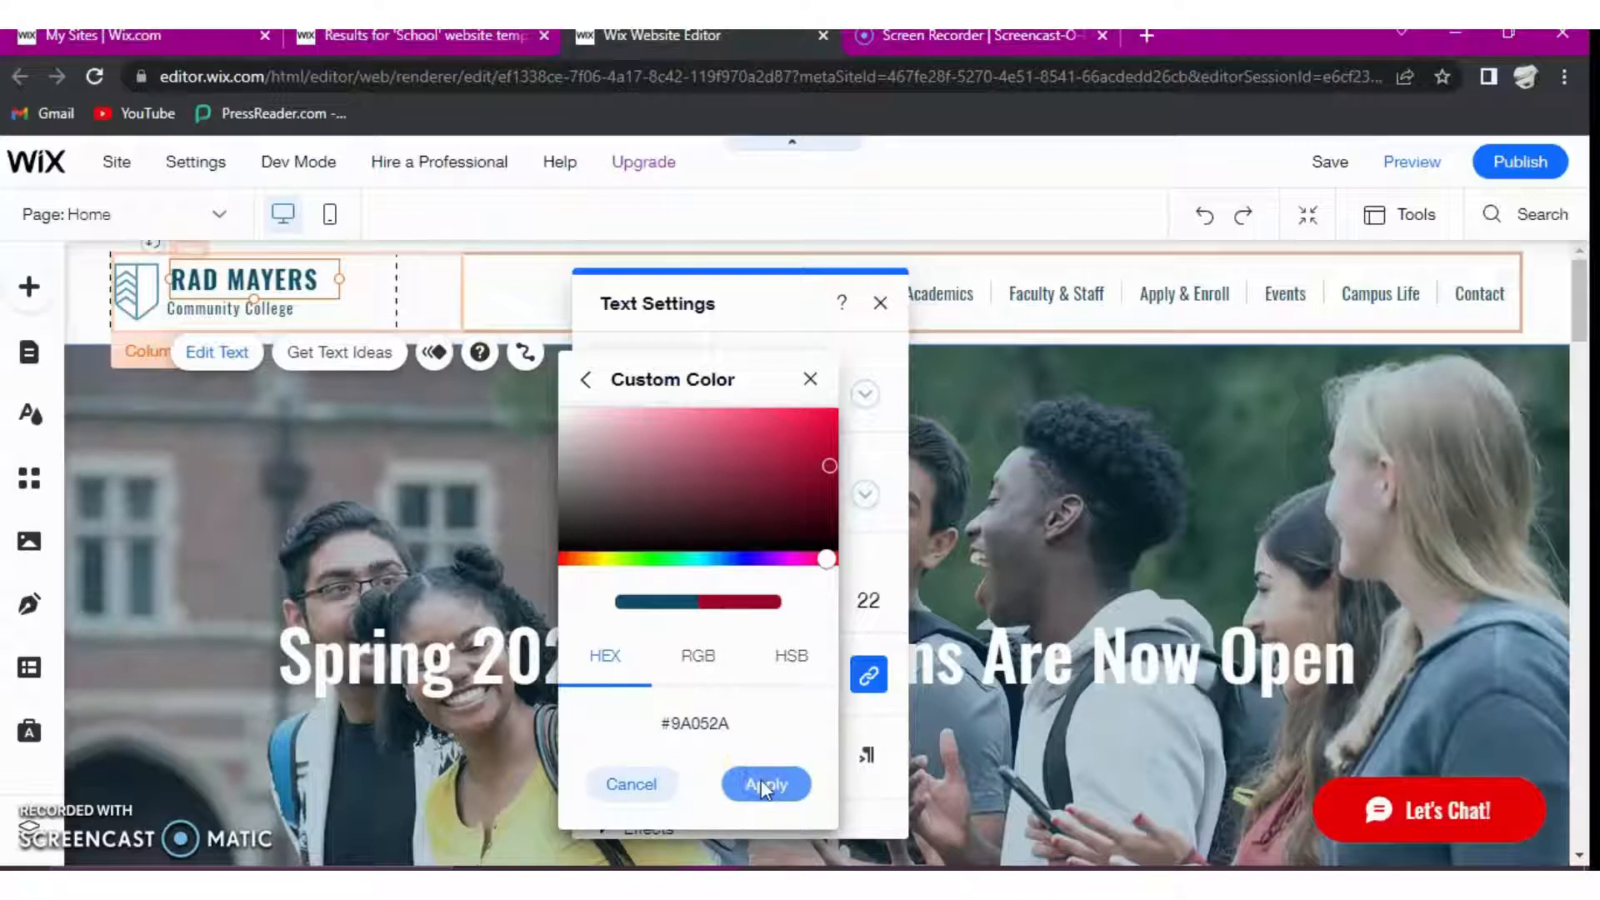
click(313, 406)
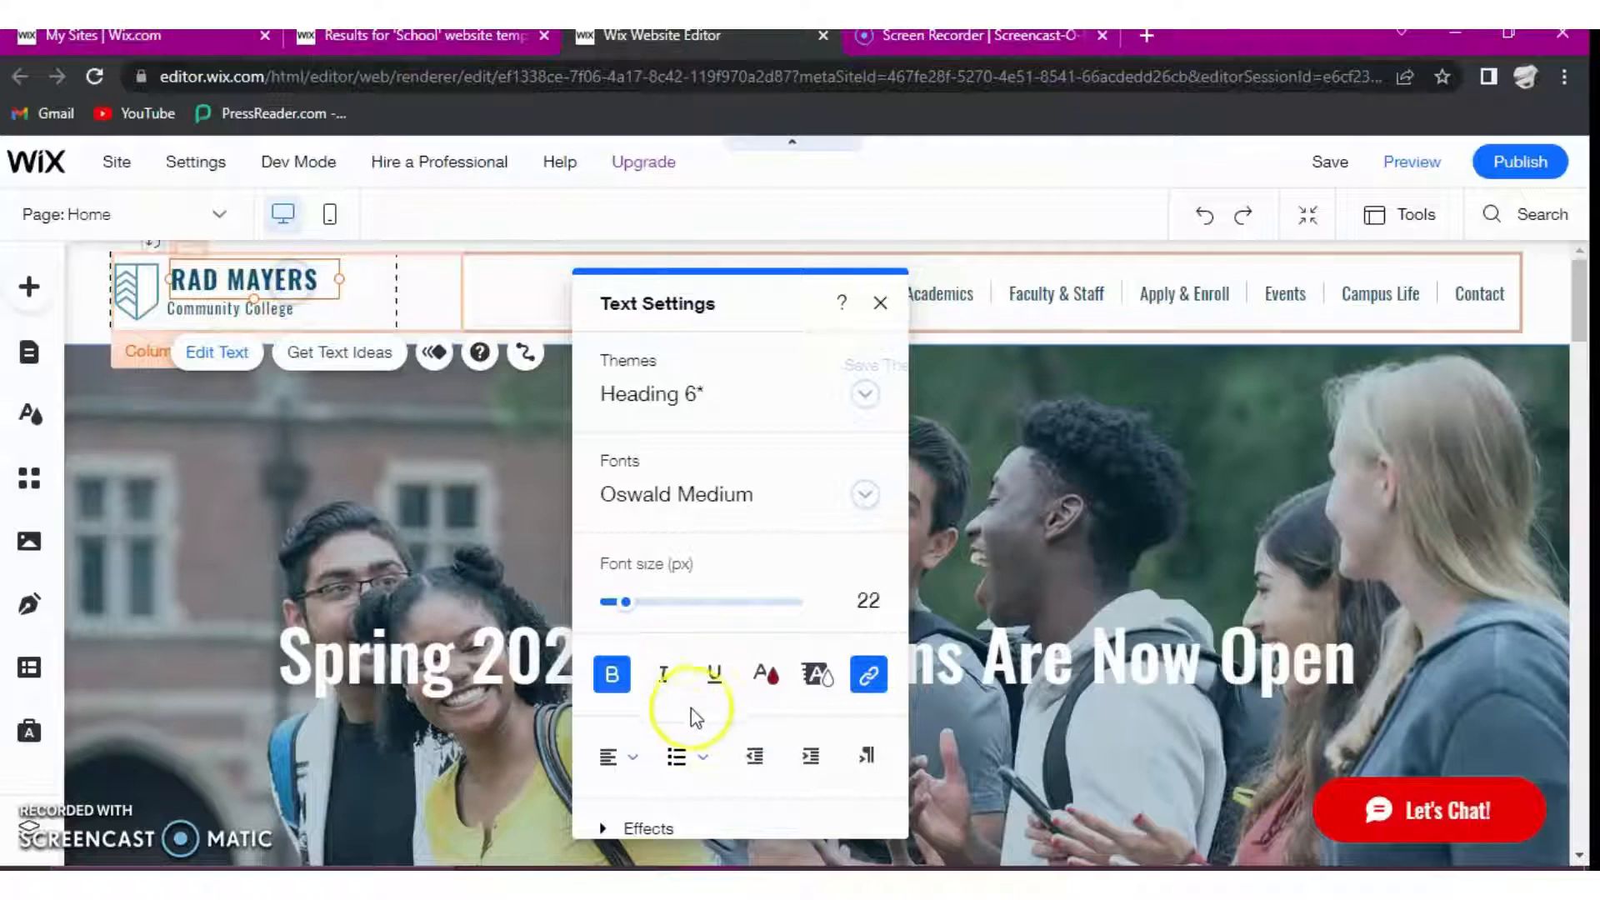
- Apply the saved color #9A052A to the entire "RAD MAYERS" title and finish editing its text
click(315, 283)
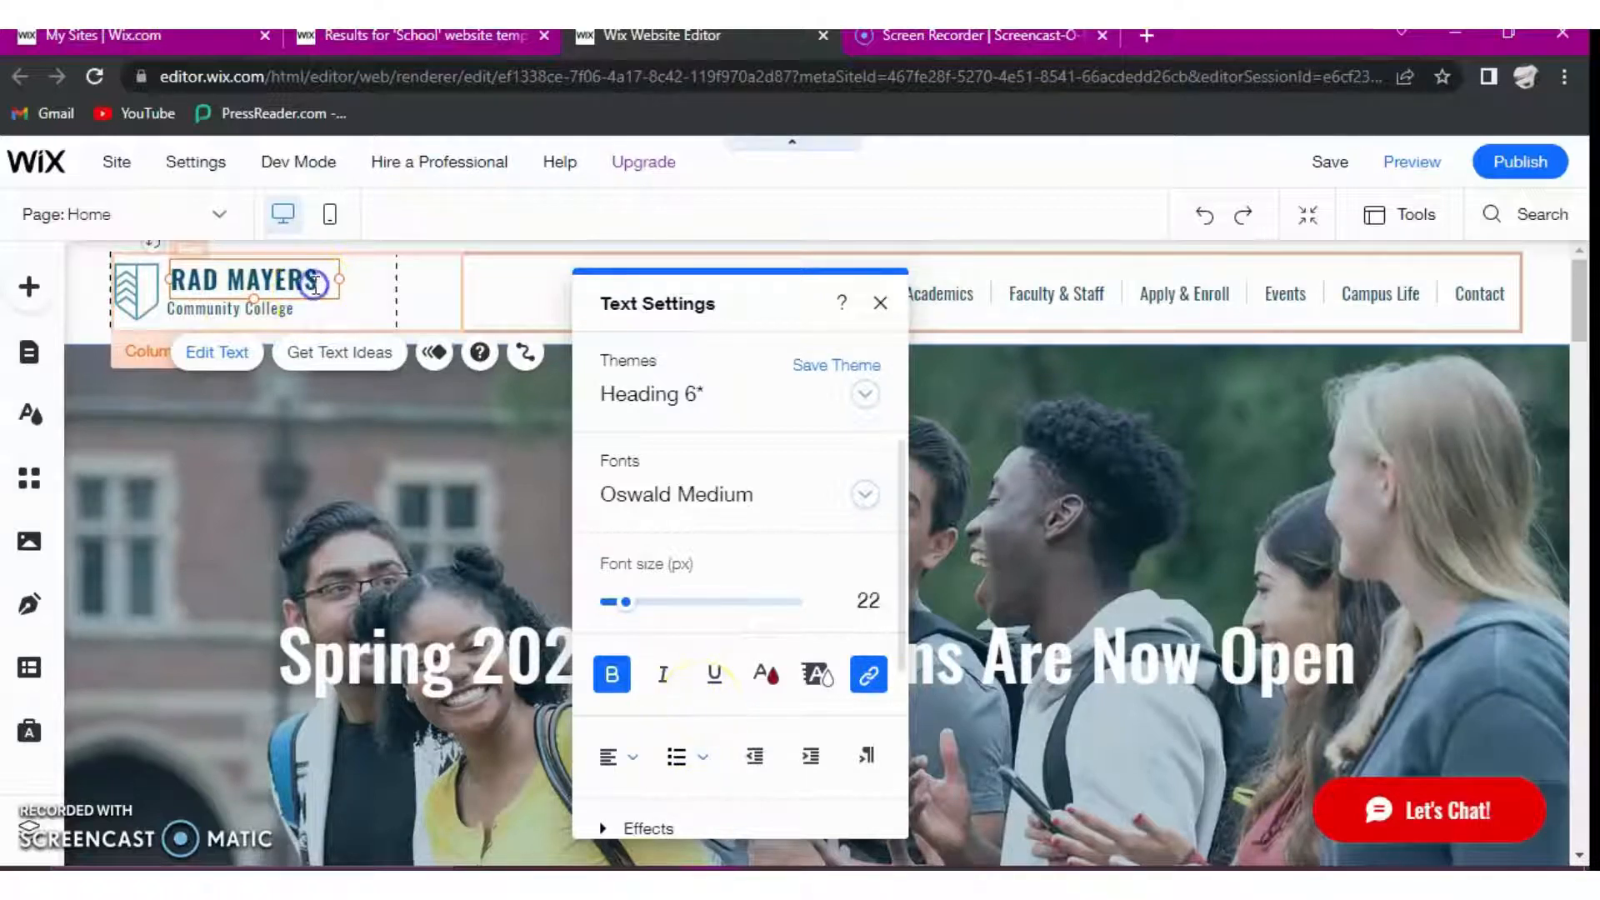
drag(315, 283, 169, 281)
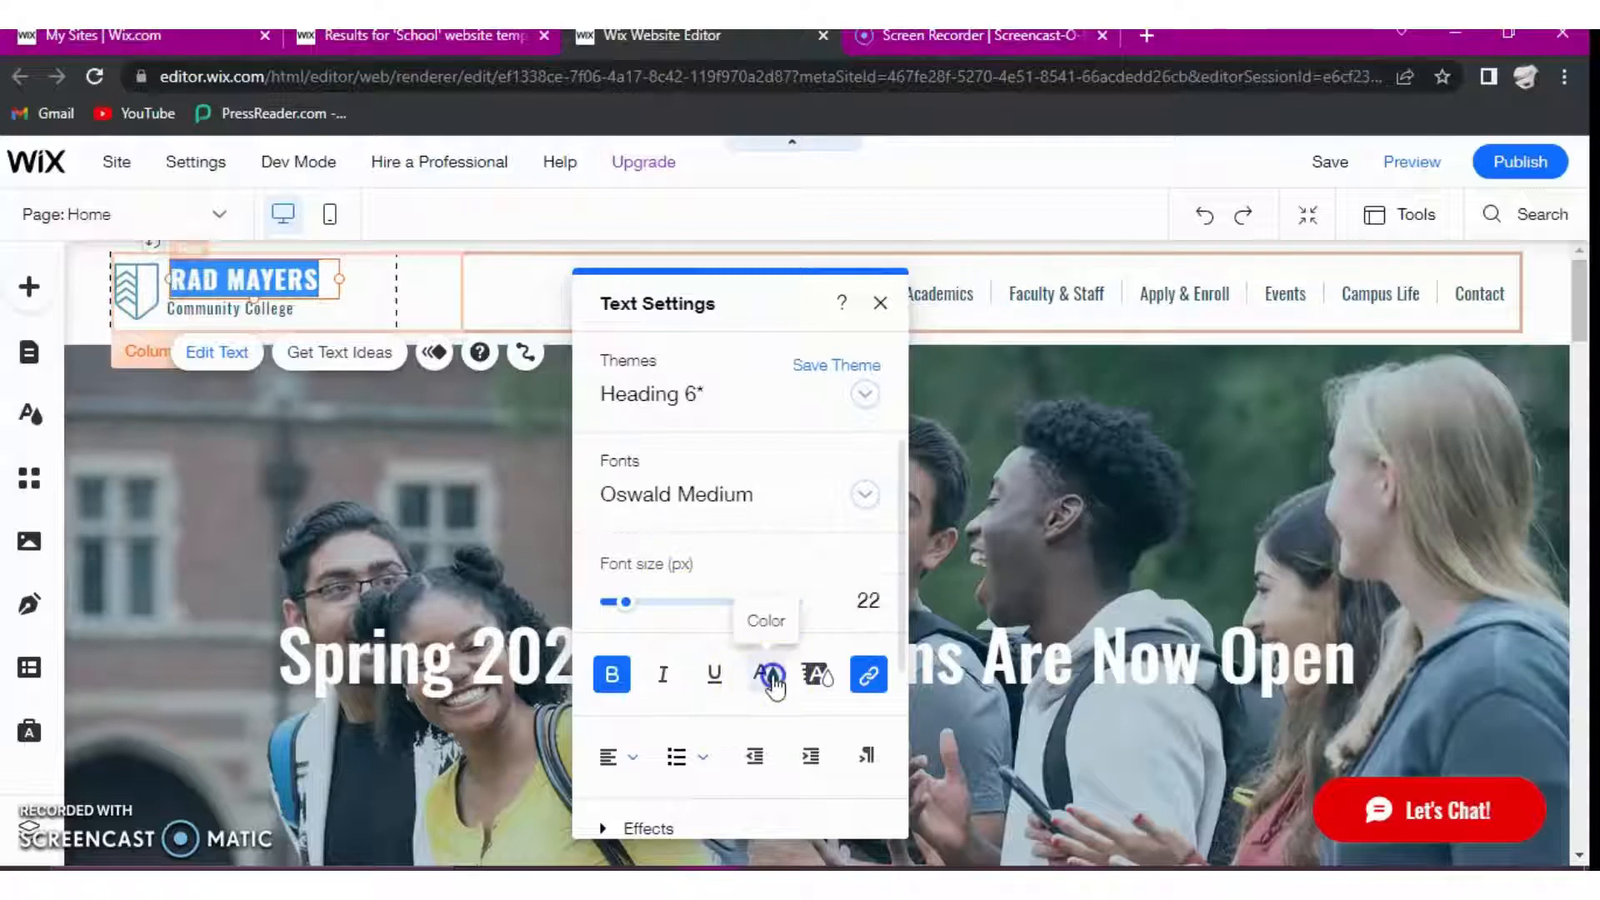
click(764, 673)
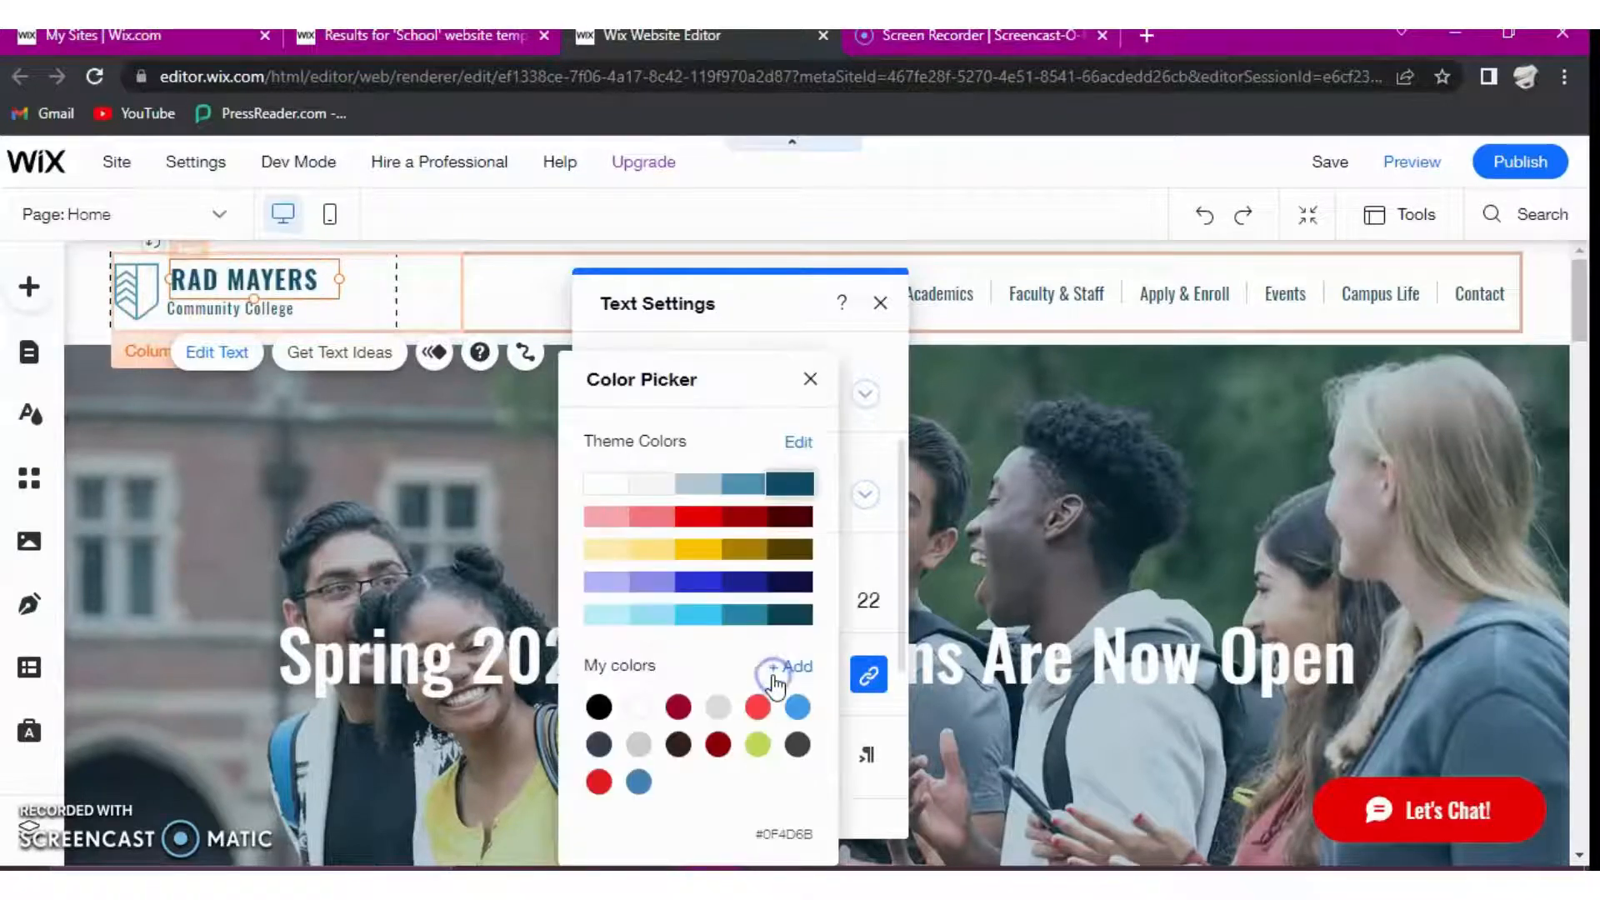
click(678, 708)
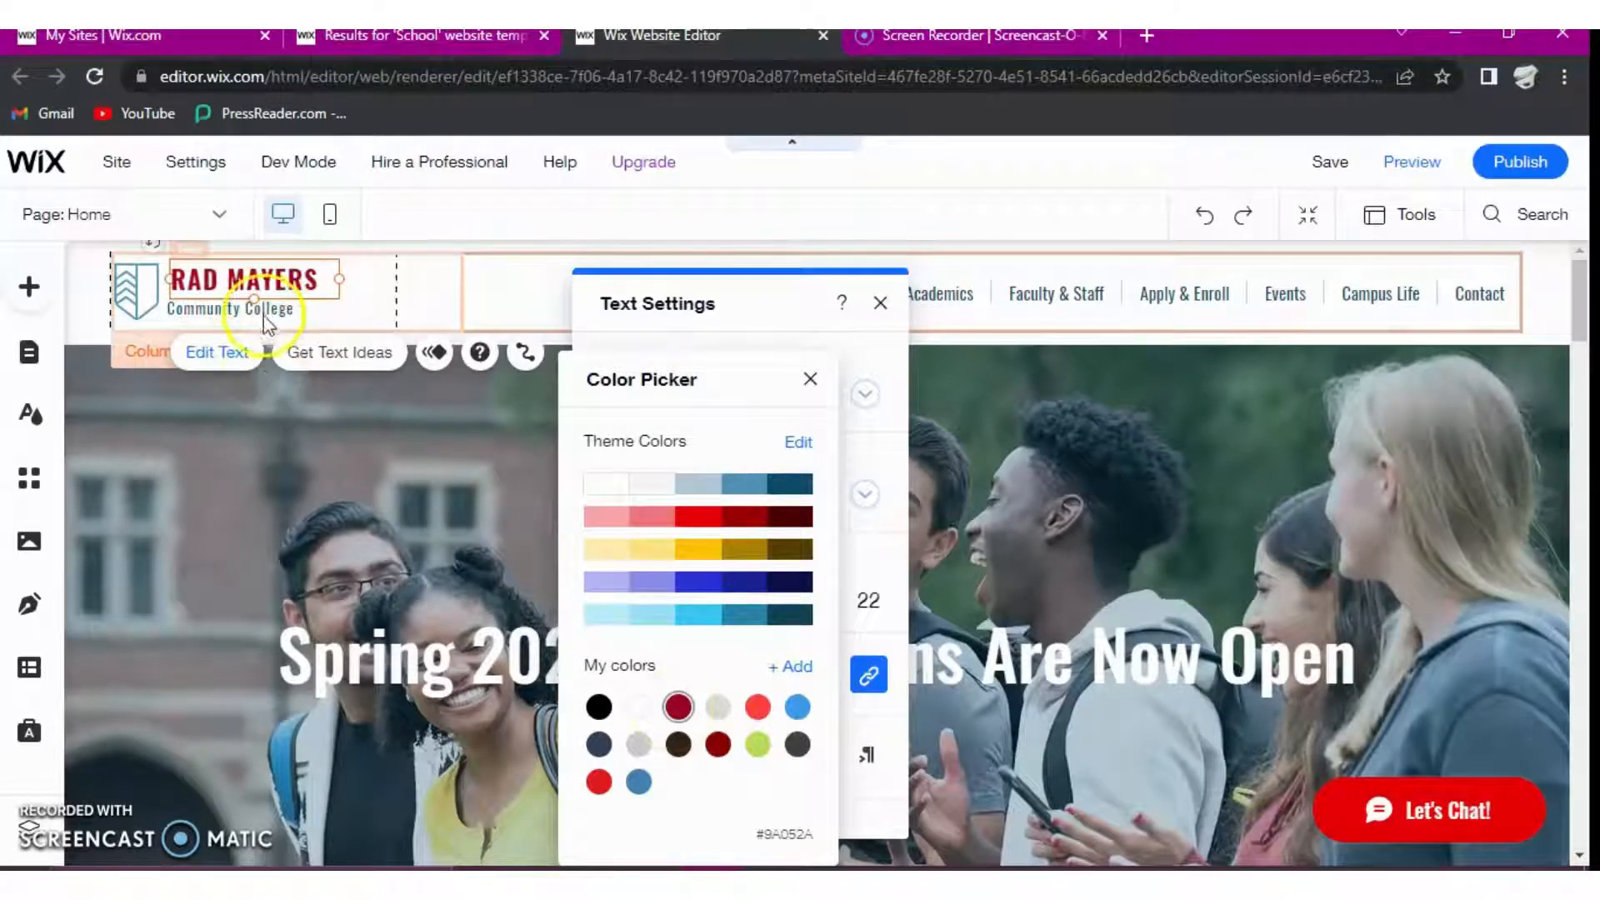
click(264, 313)
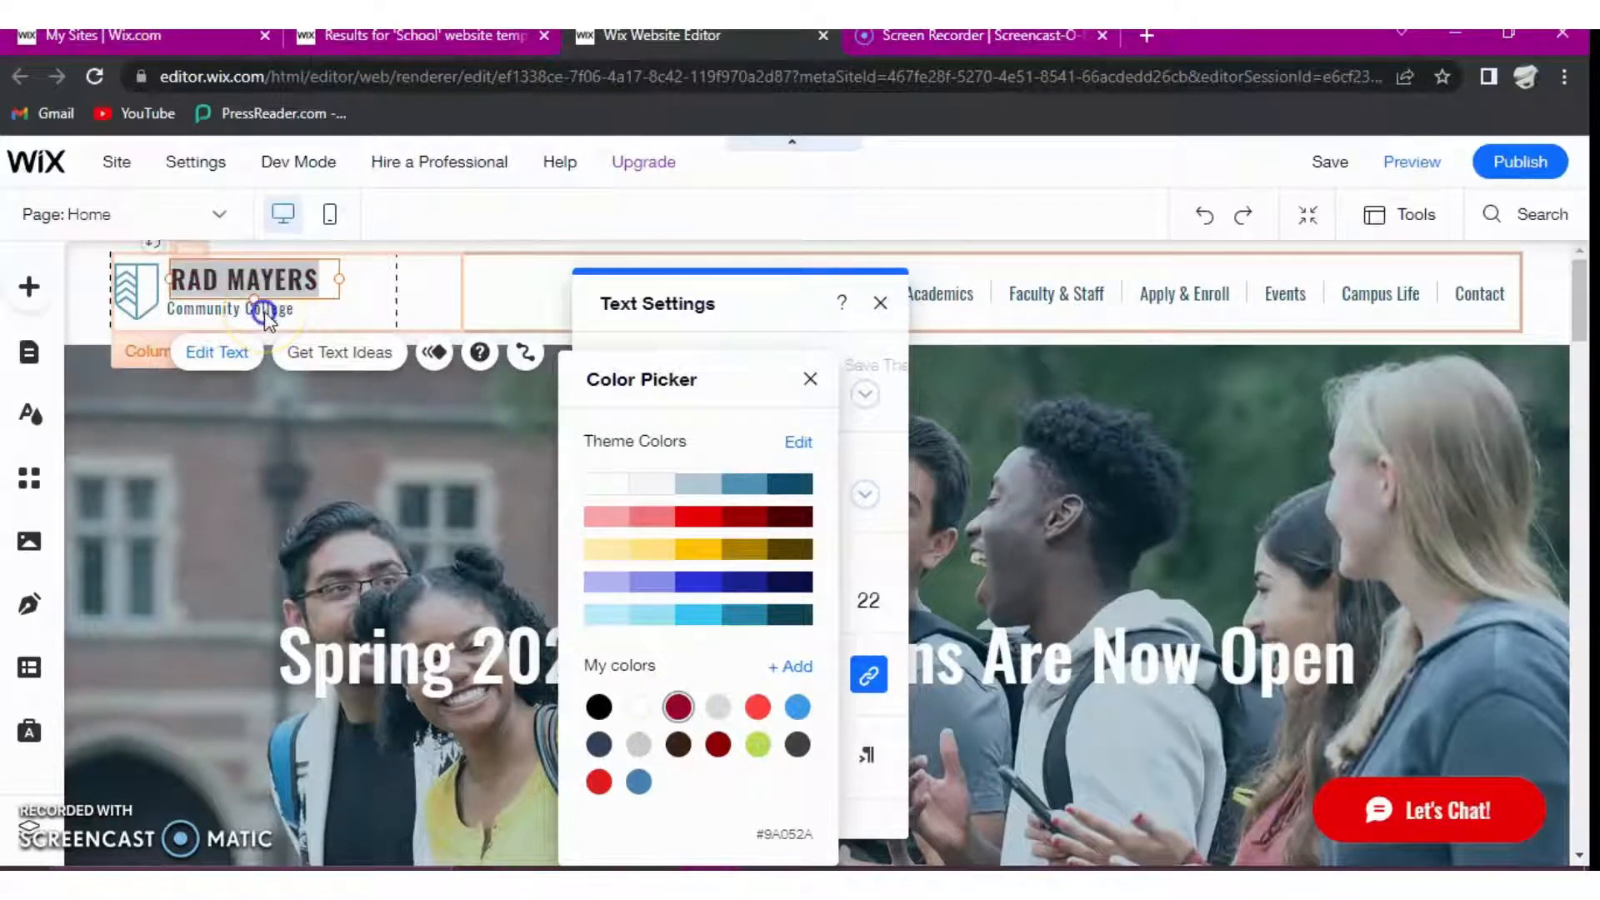
click(272, 311)
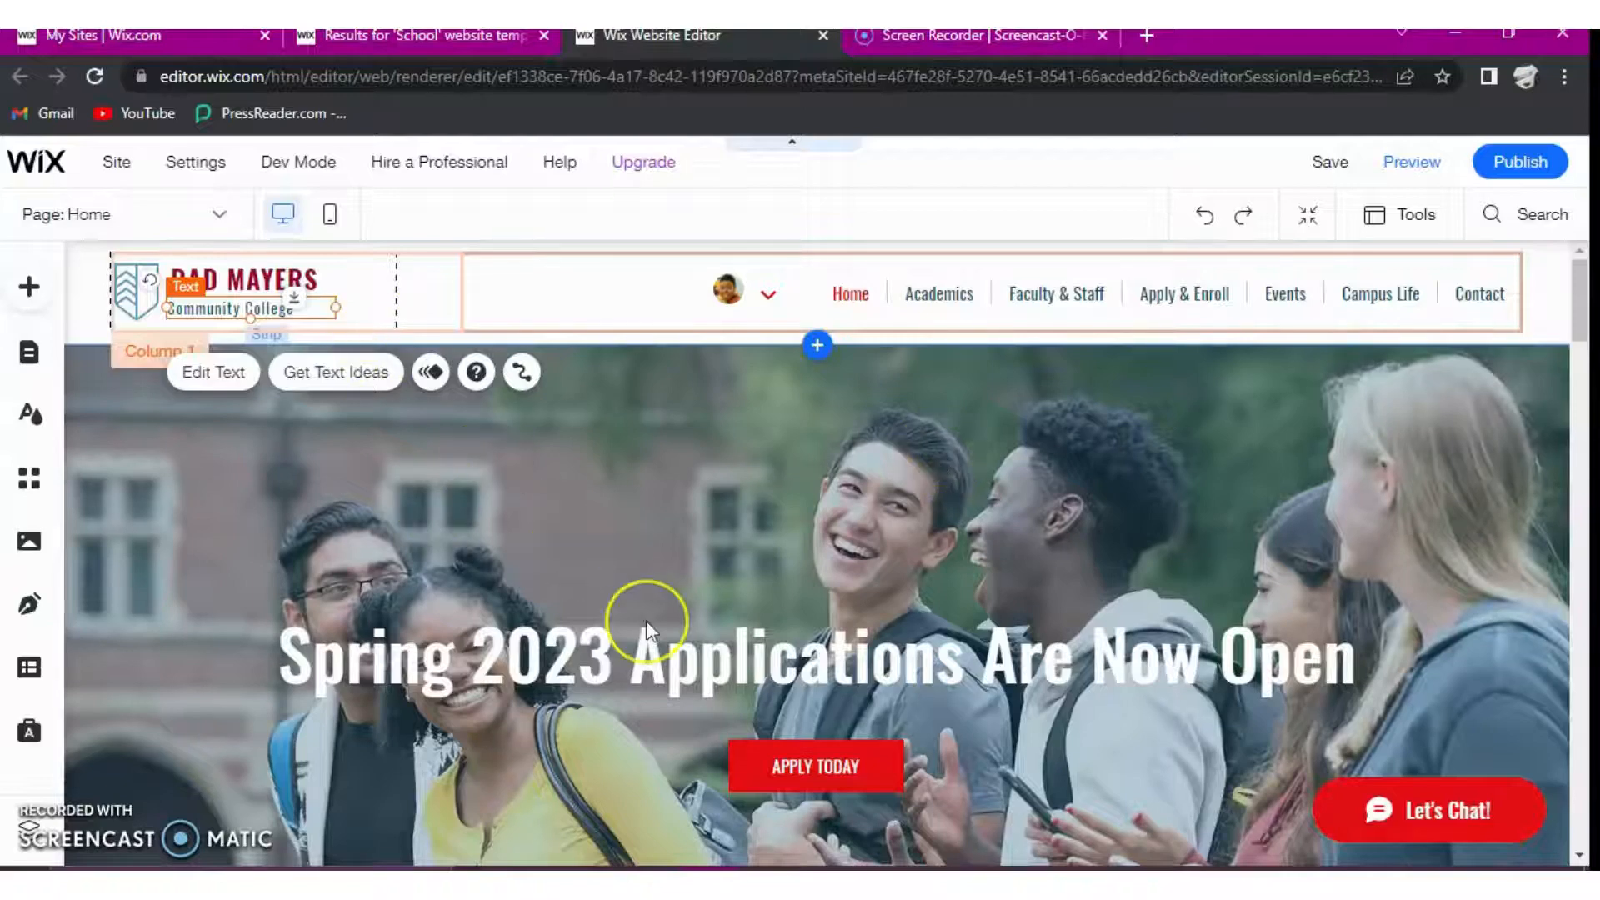
scroll(650, 630, down, 3)
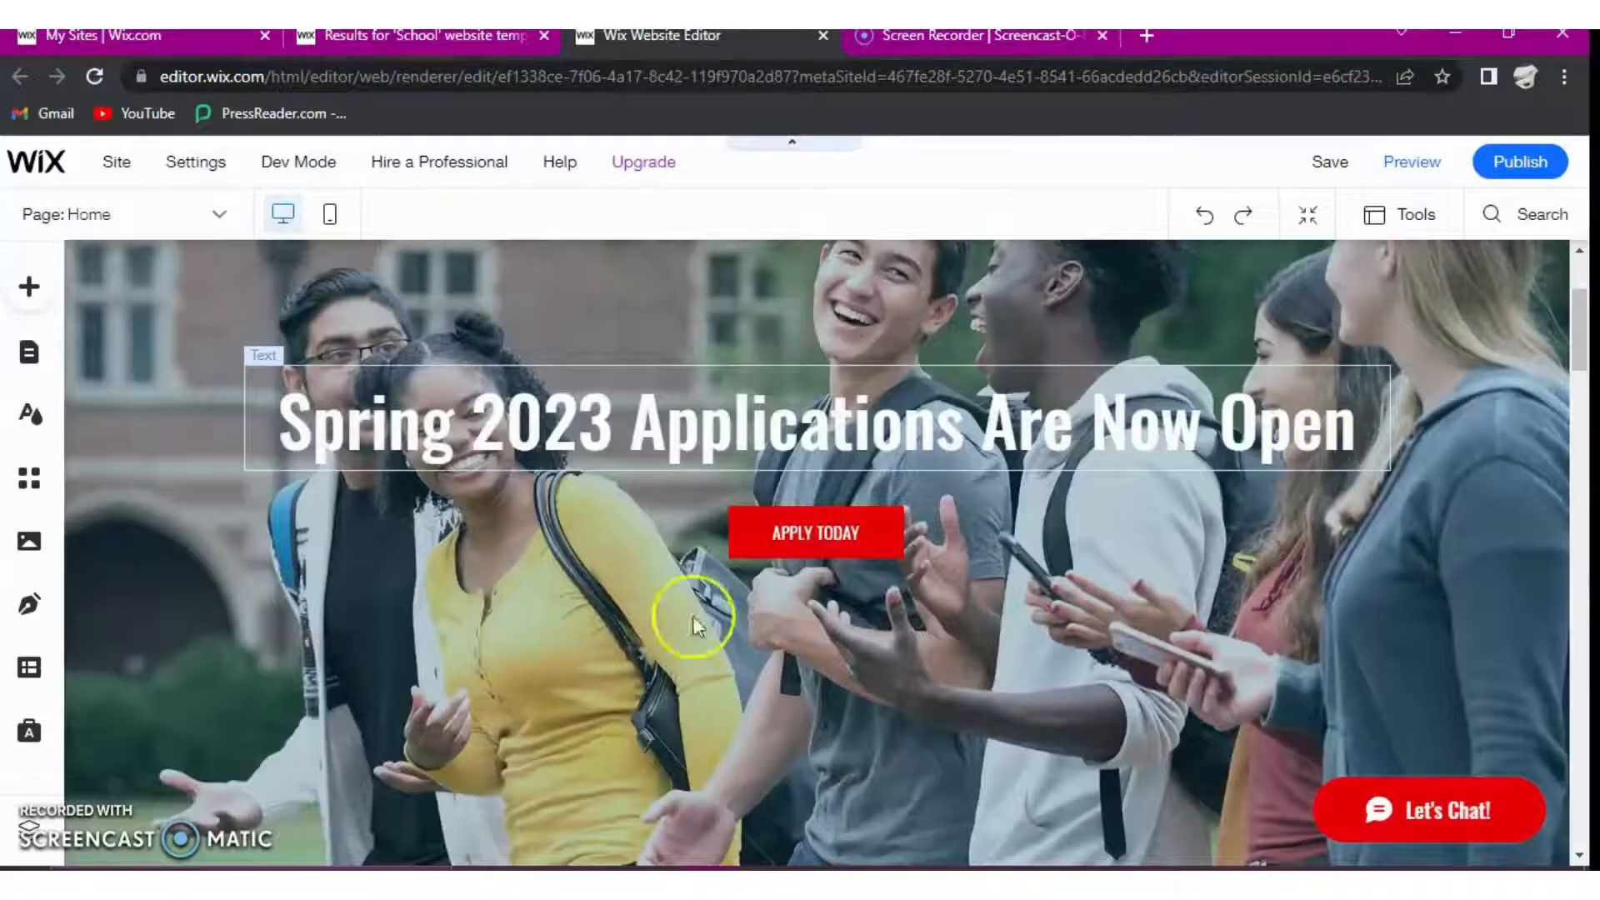
scroll(1350, 315, down, 5)
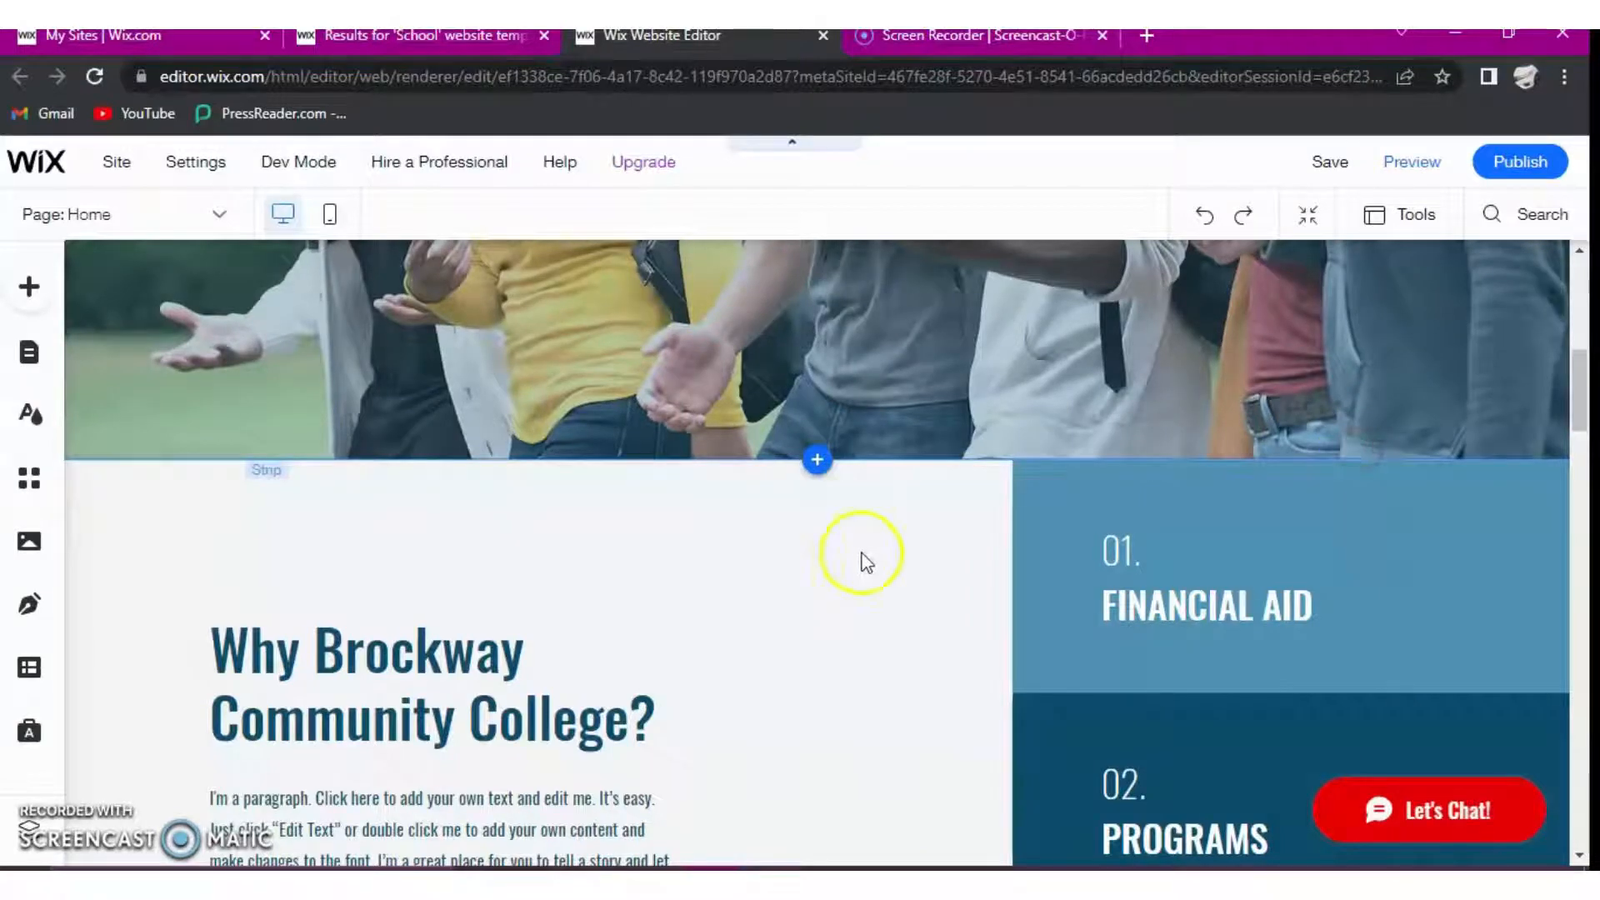
right_click(1029, 436)
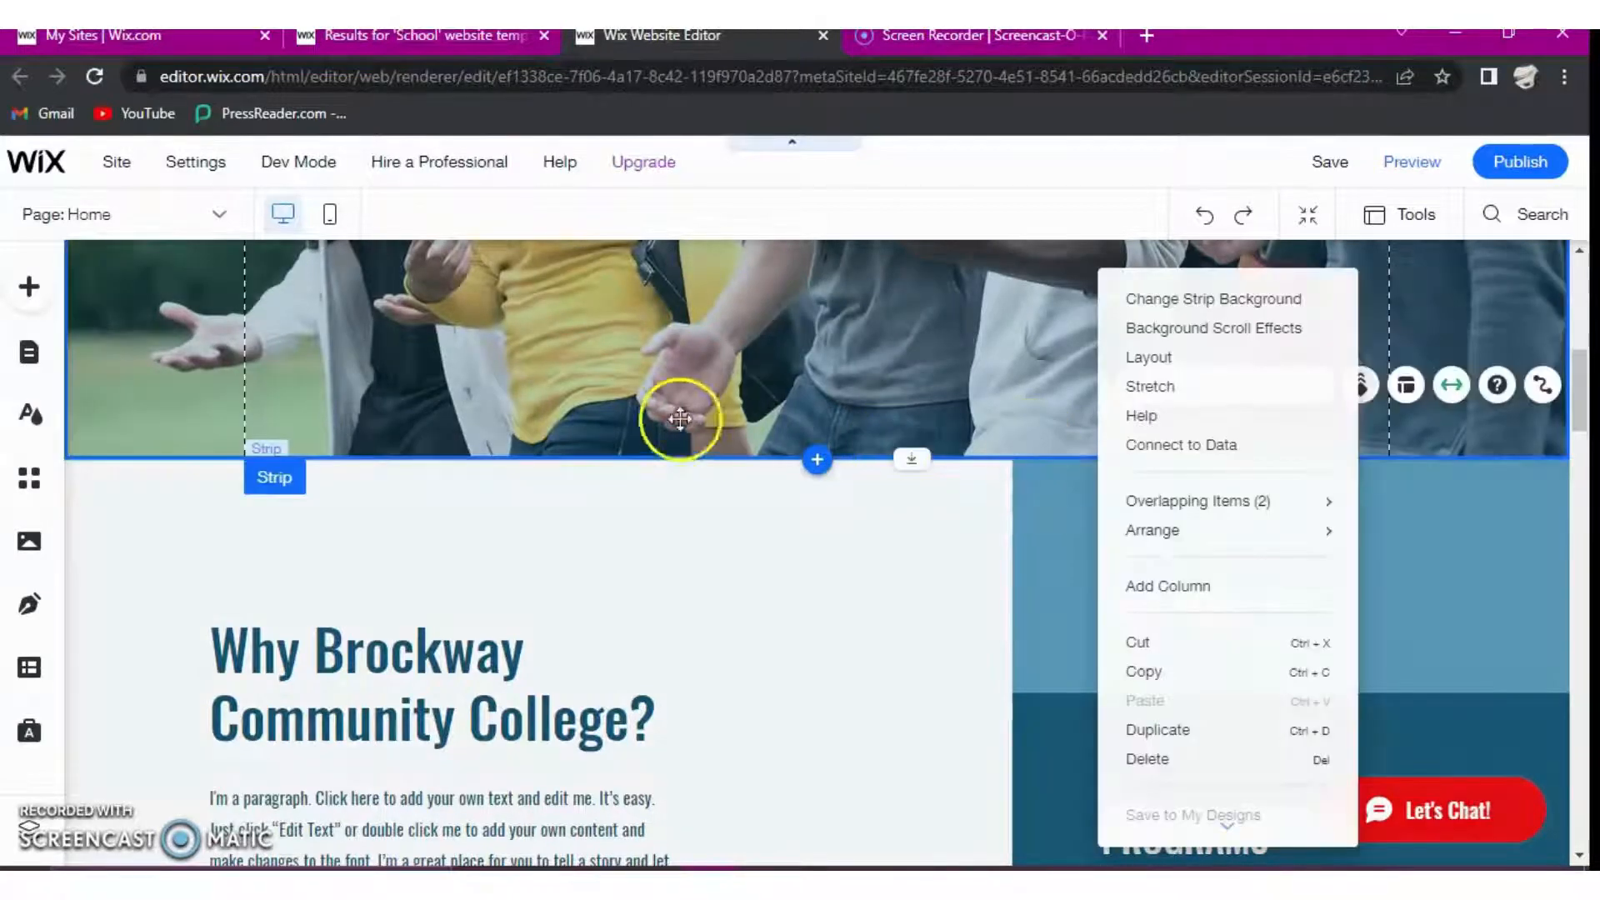
scroll(679, 418, up, 8)
click(738, 310)
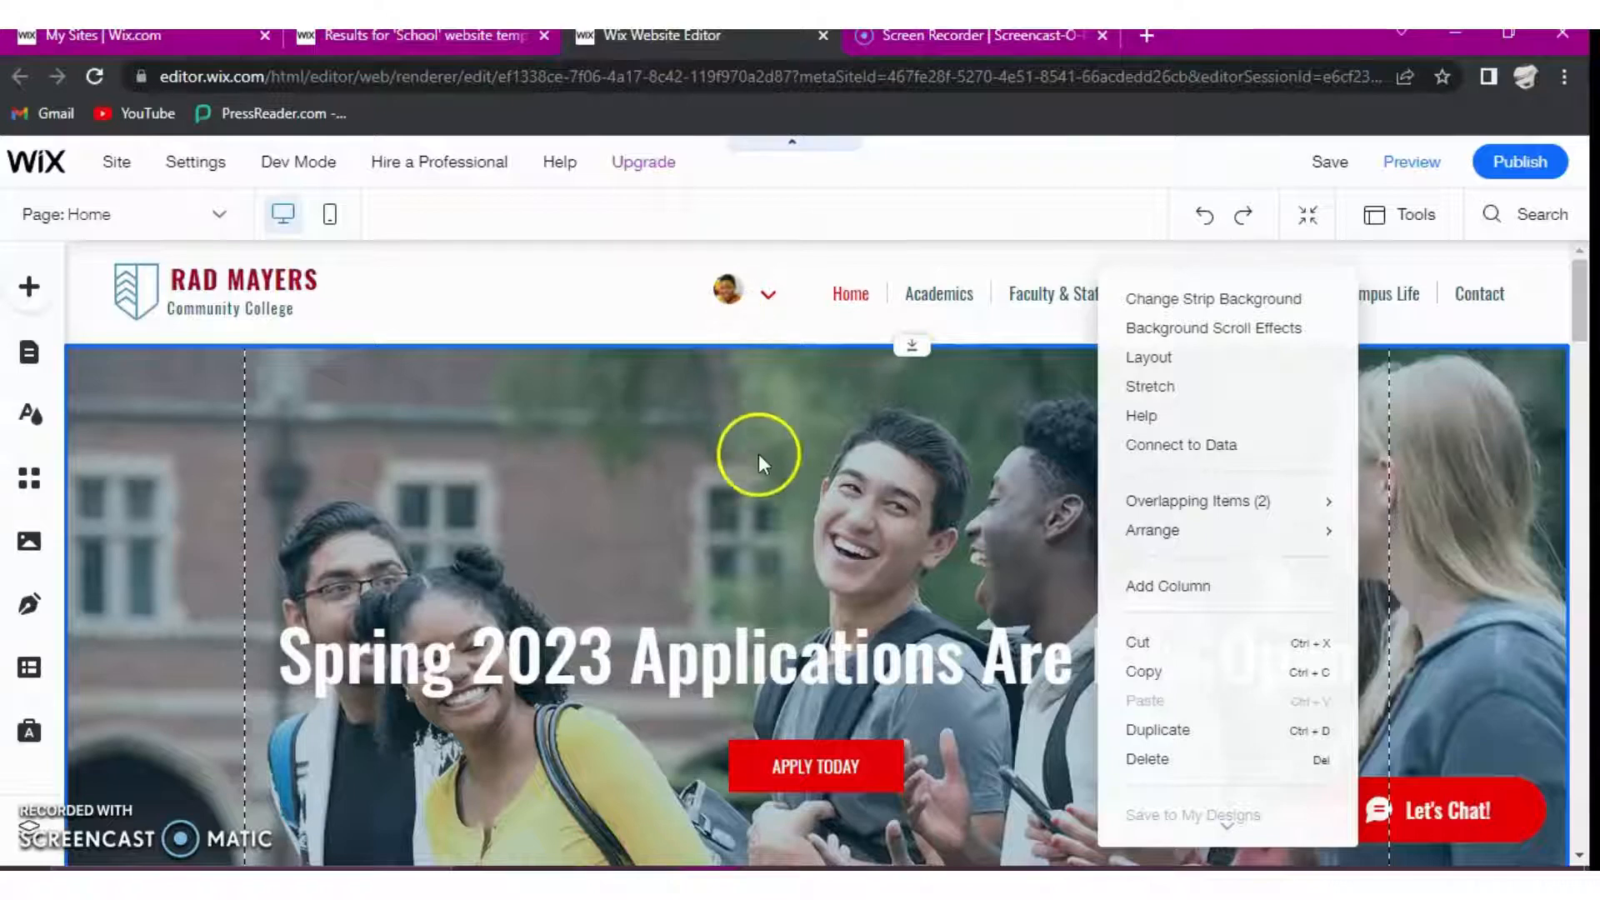
- Open the image chooser for the background of the hero strip behind "Spring 2023 Applications Are Now Open"
click(750, 517)
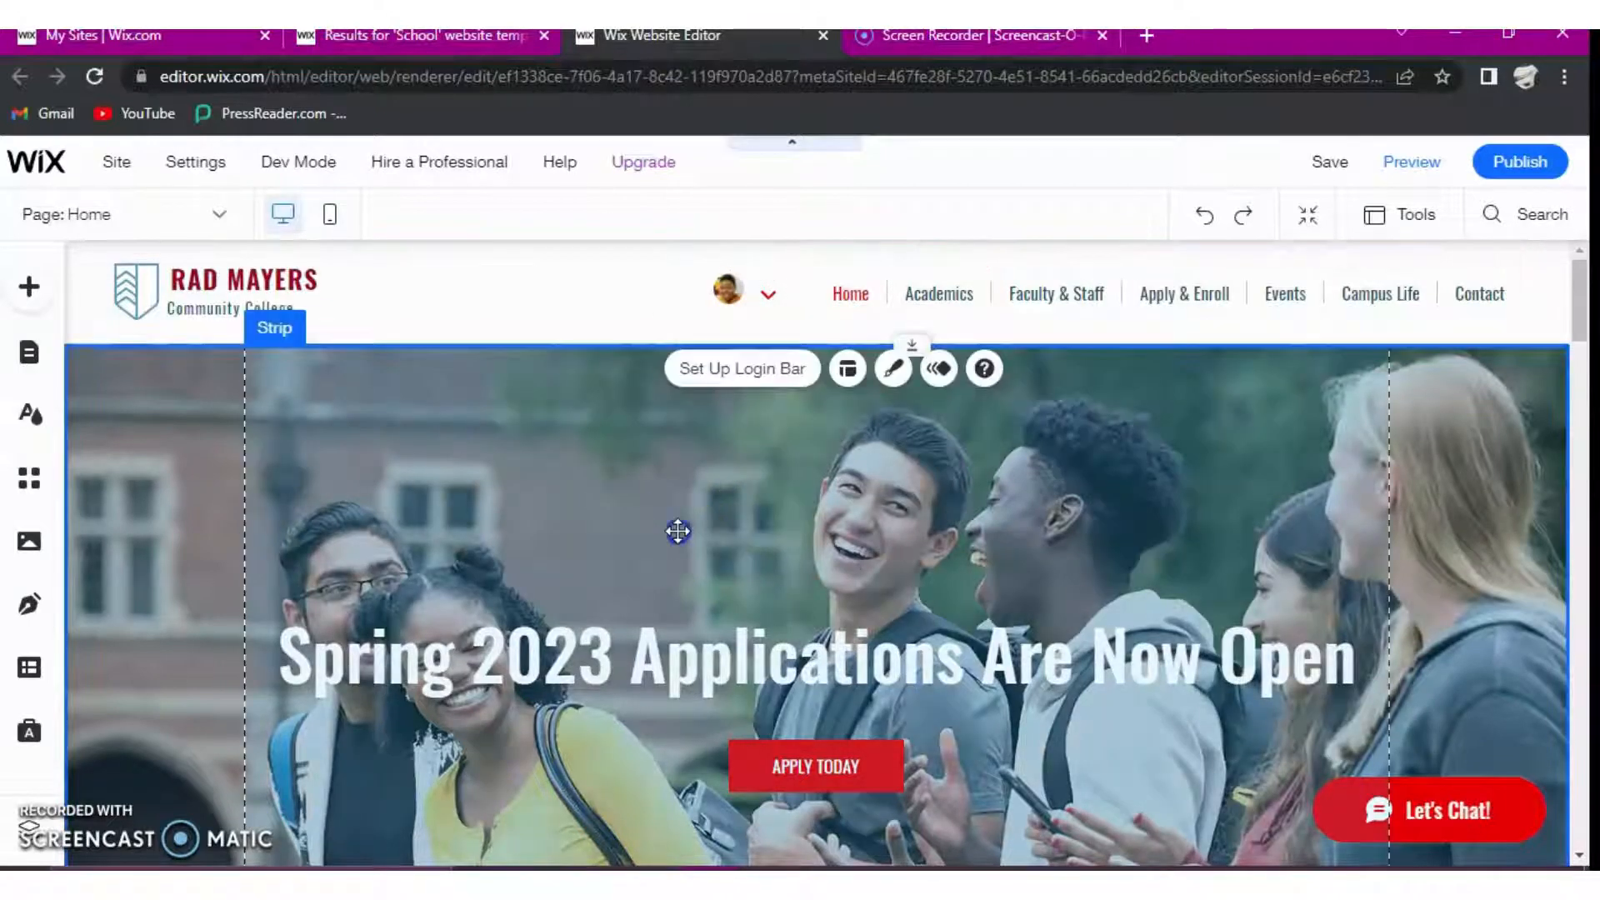
click(483, 538)
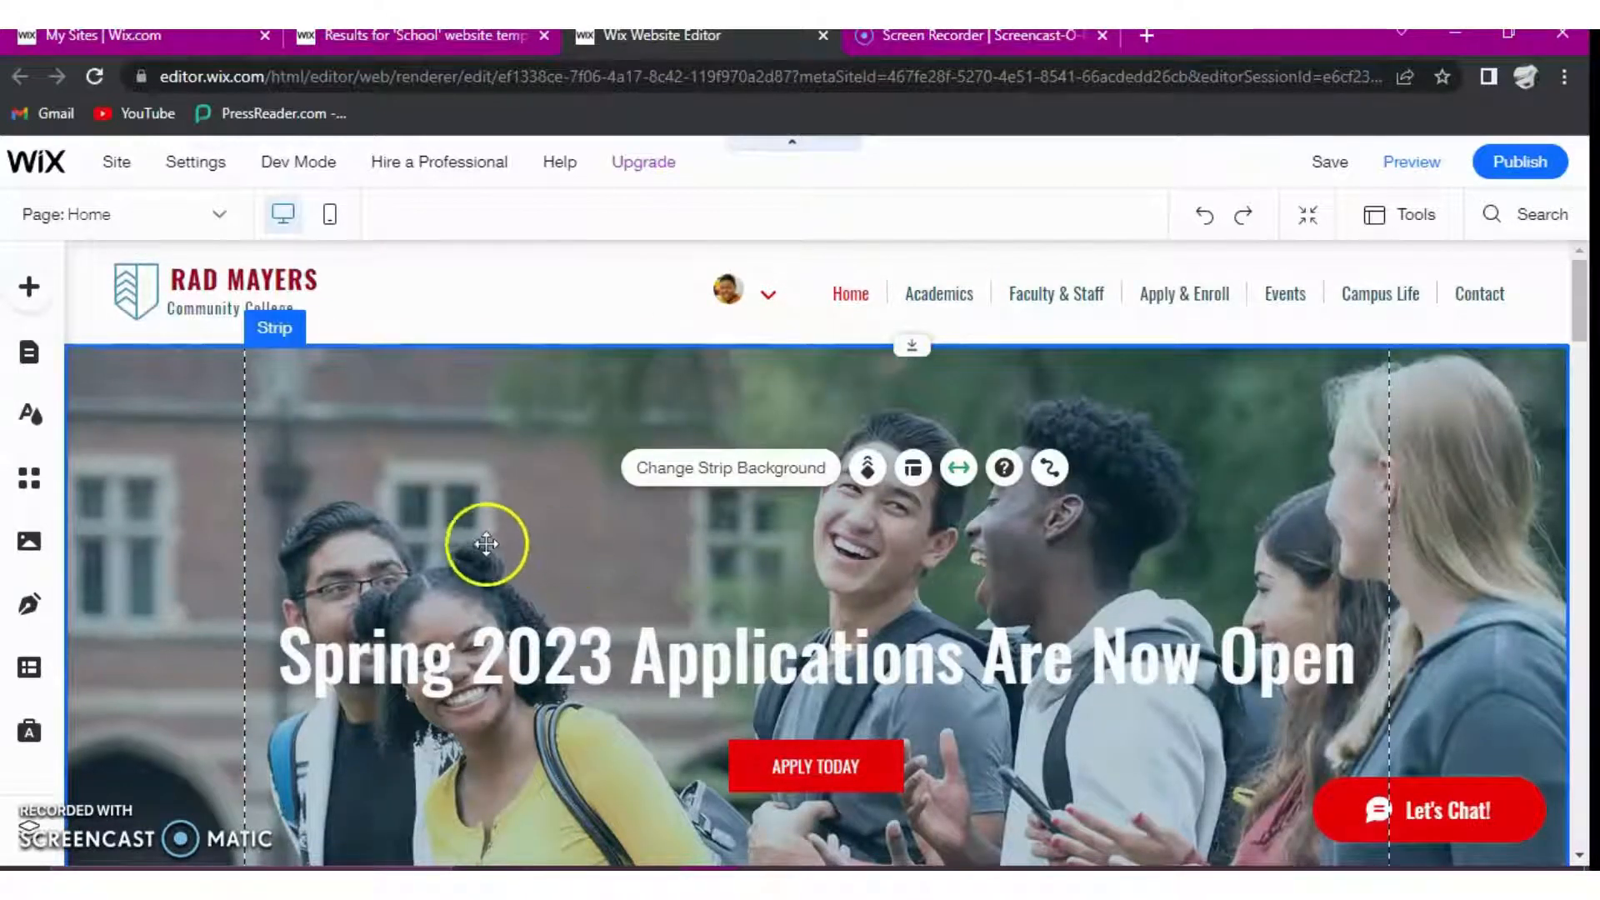
click(728, 469)
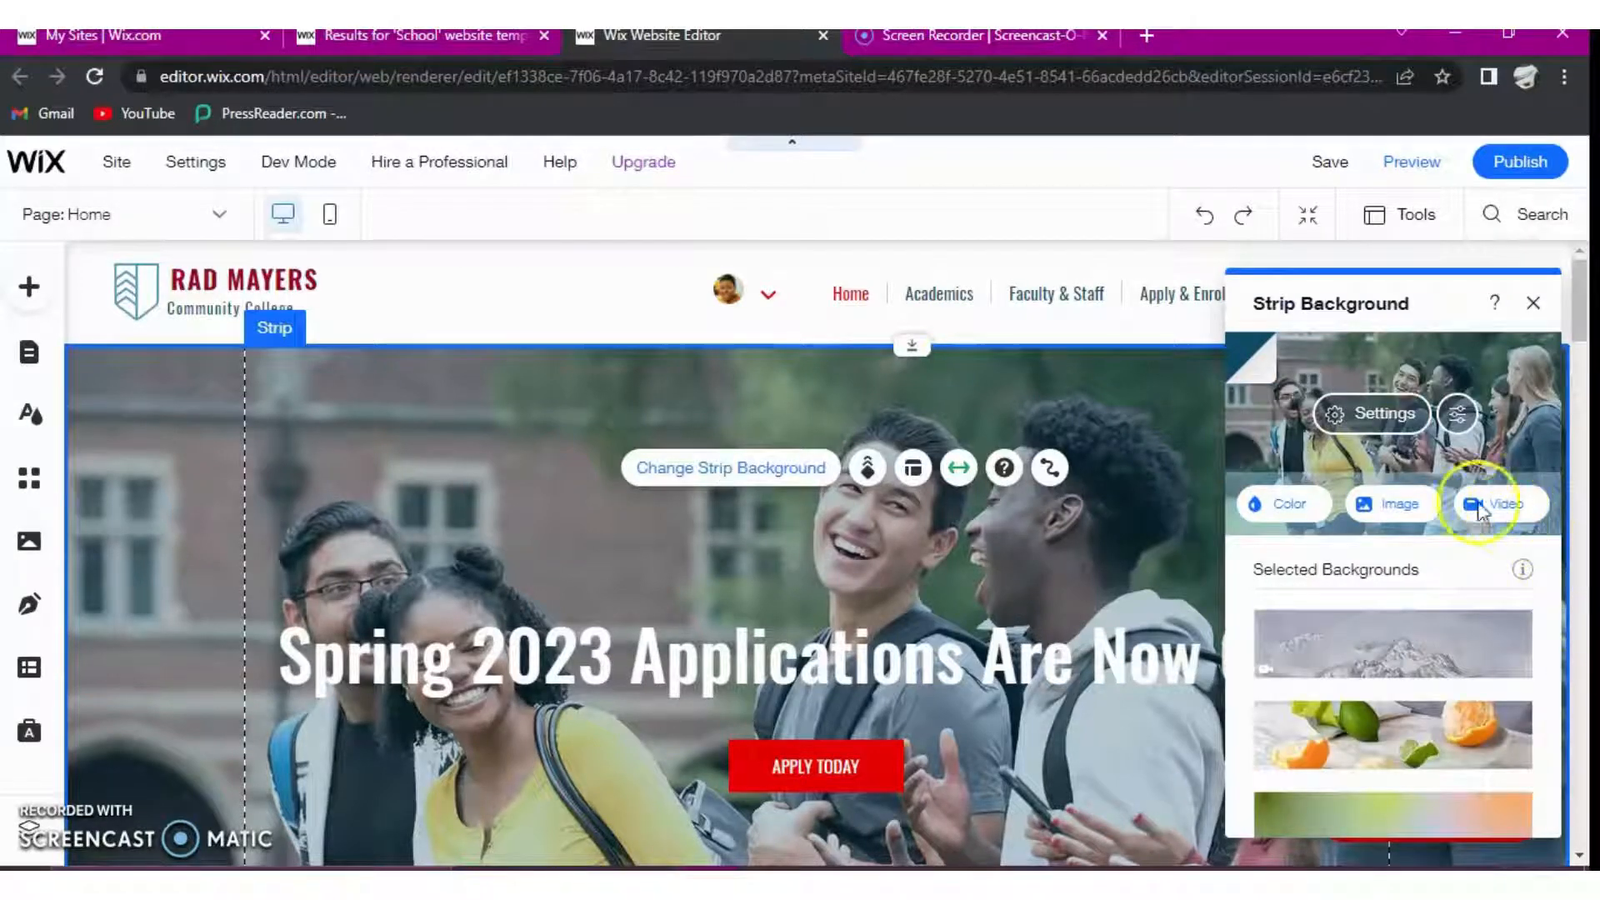
click(1429, 510)
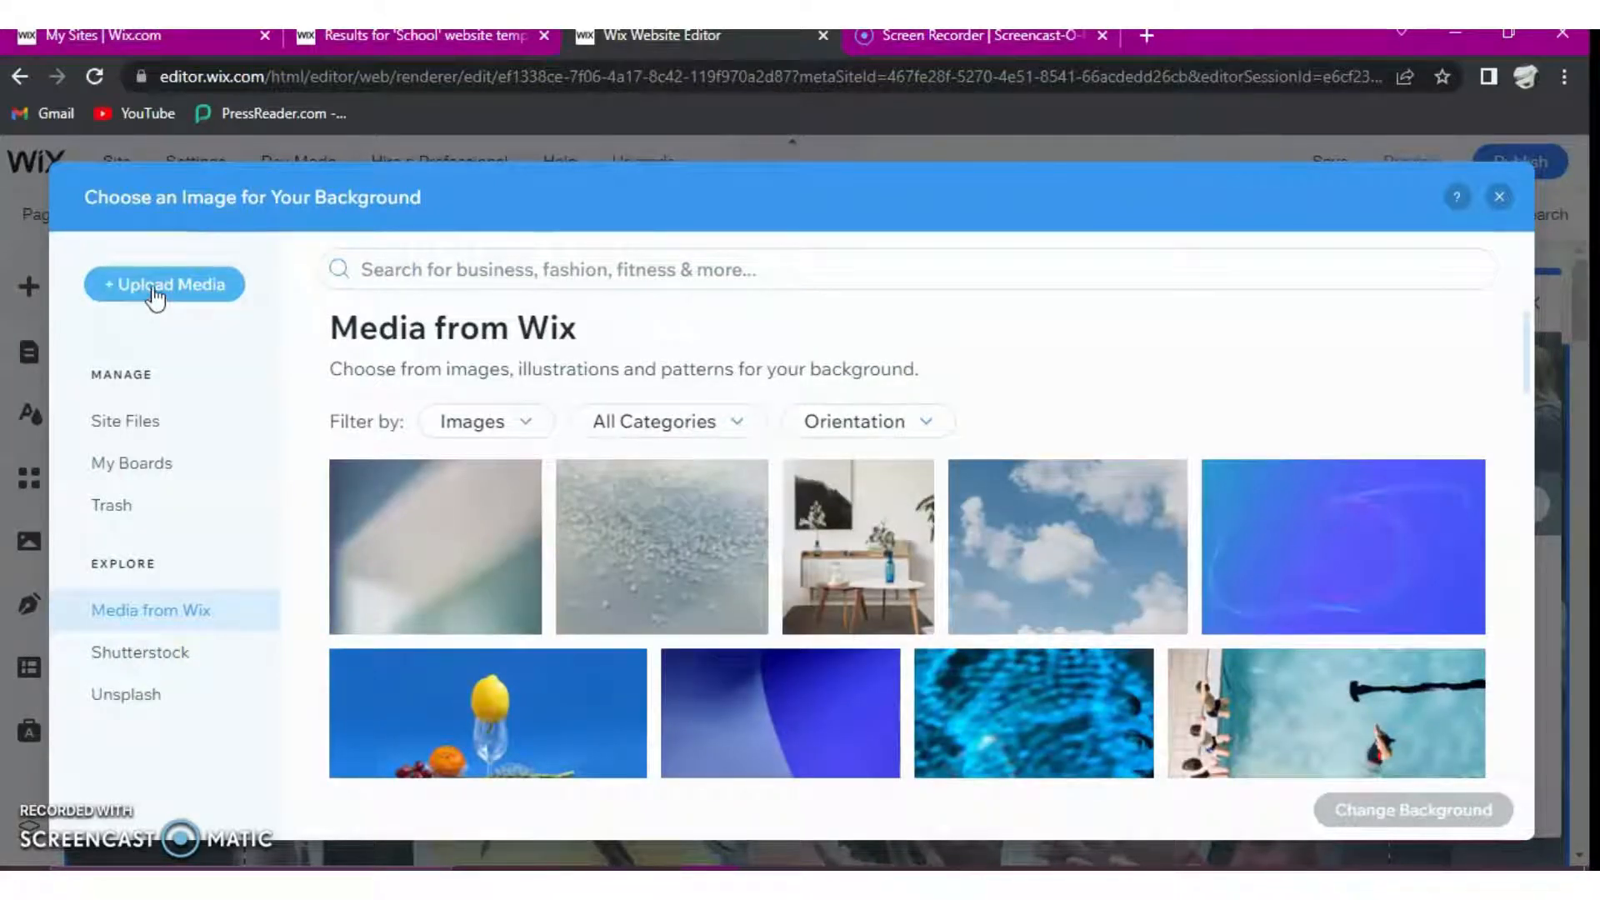
- Upload the picture 8s776ZQUcu.jpg from the computer's Downloads folder to the site files
click(155, 292)
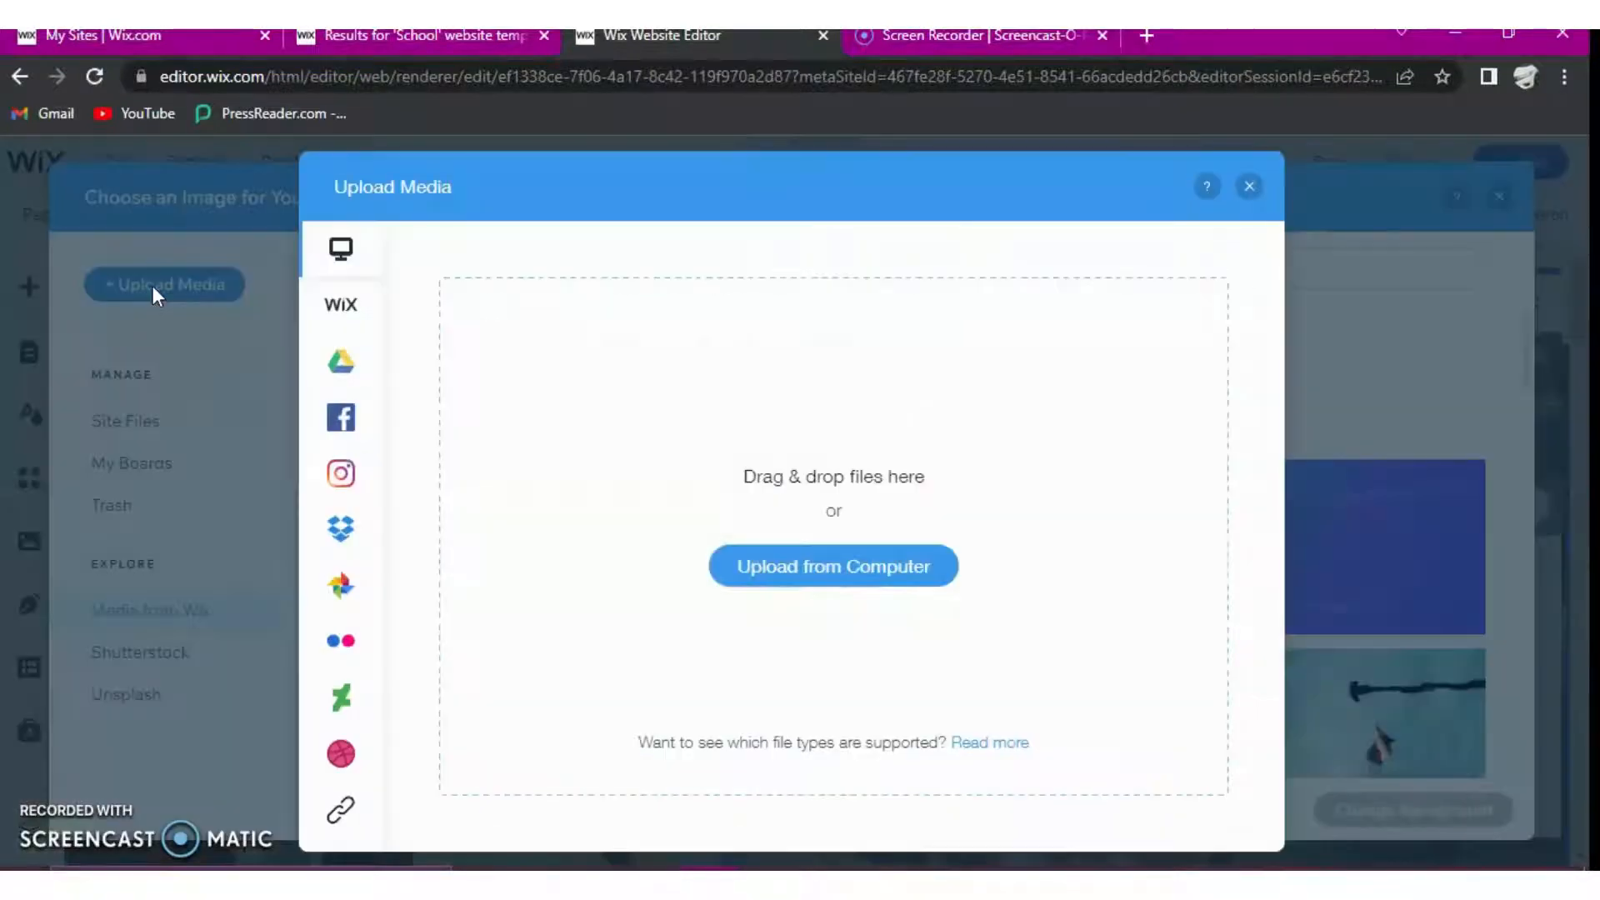
click(812, 586)
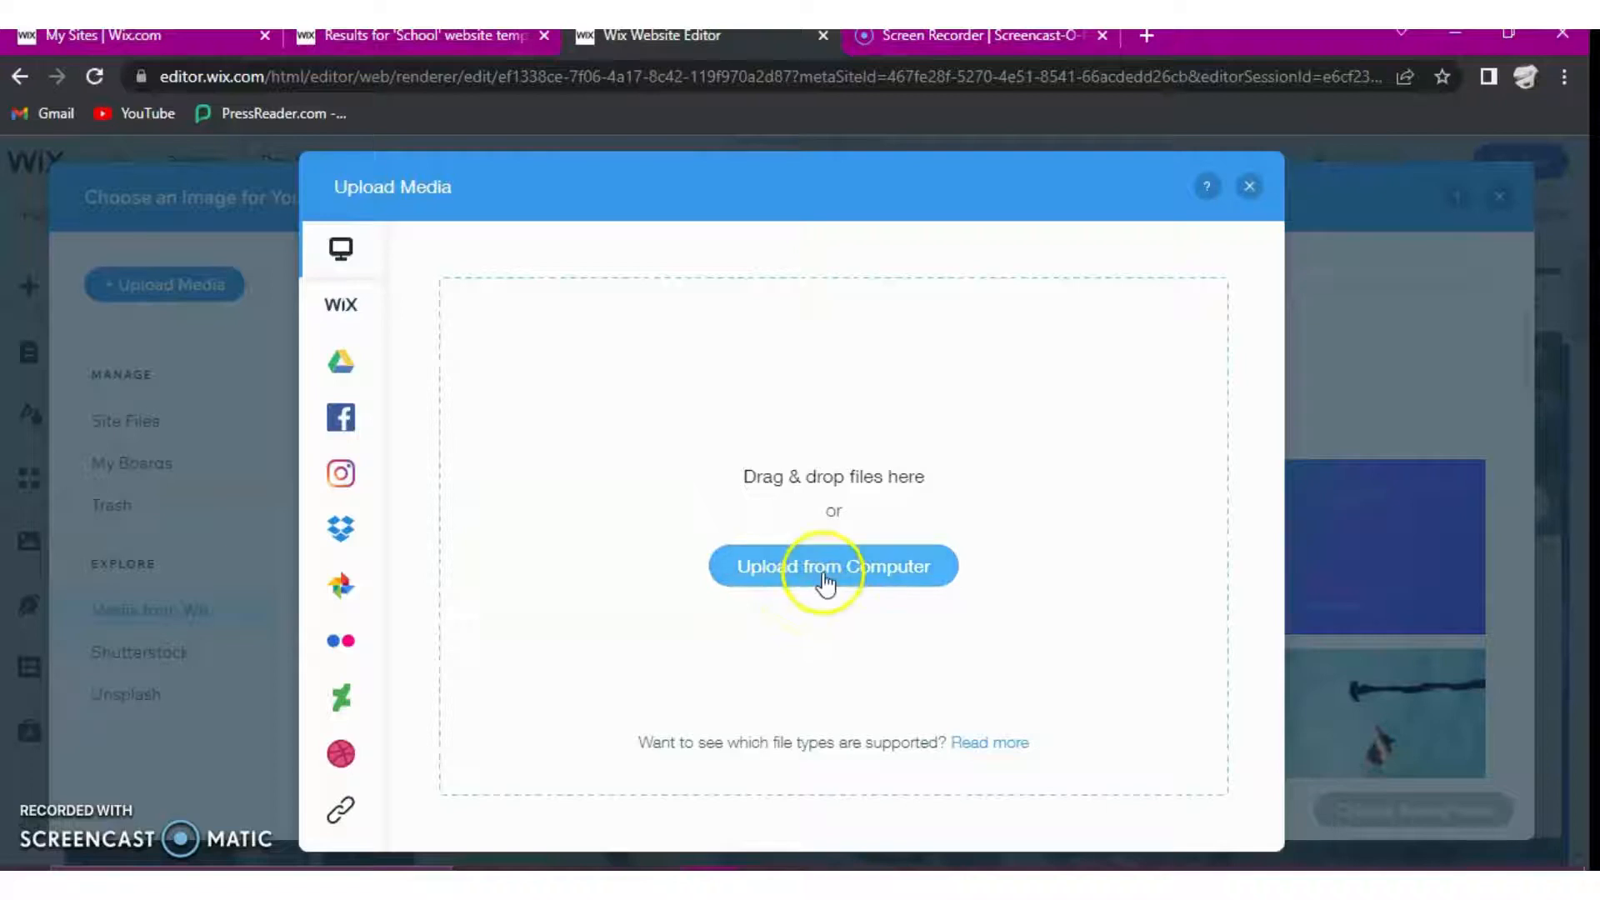
click(823, 572)
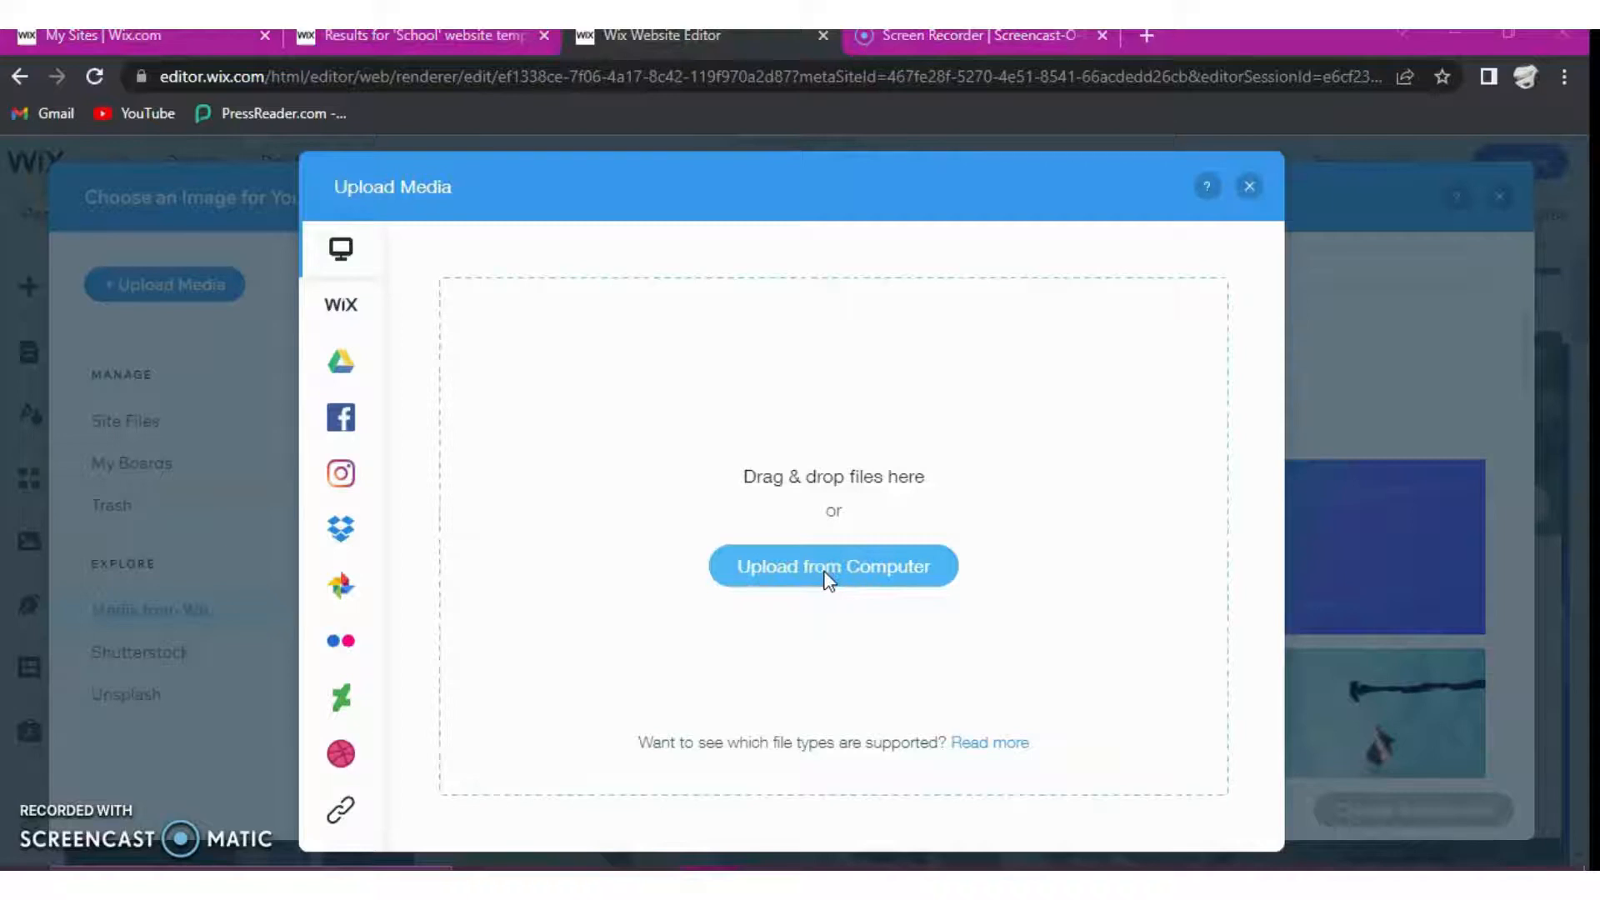
click(829, 580)
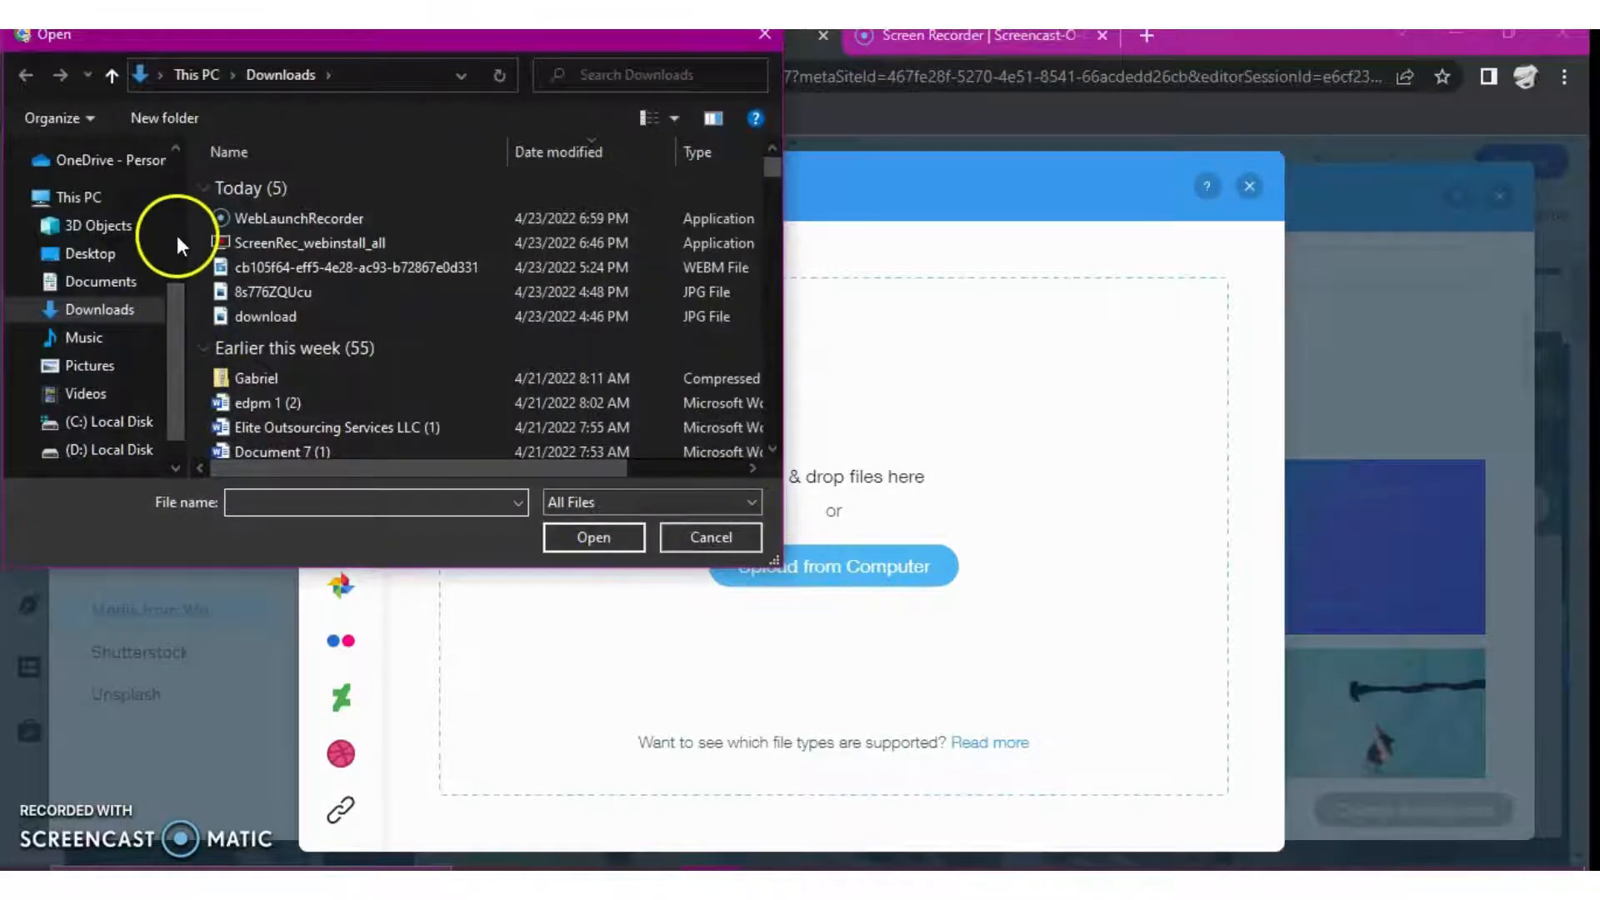
click(331, 291)
click(592, 536)
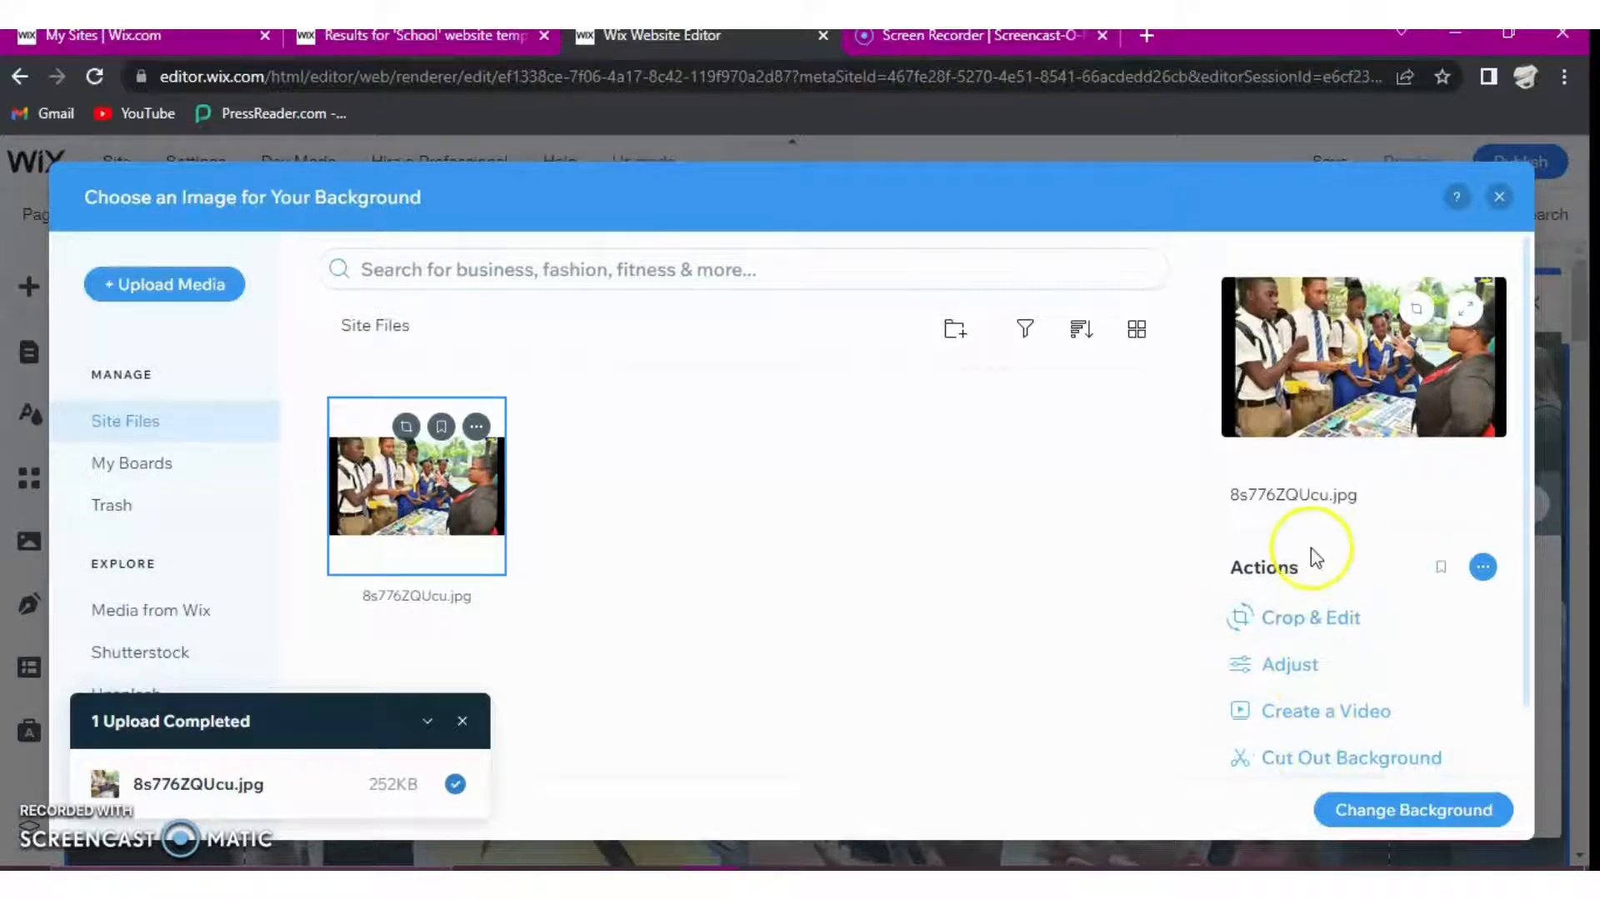
click(1313, 670)
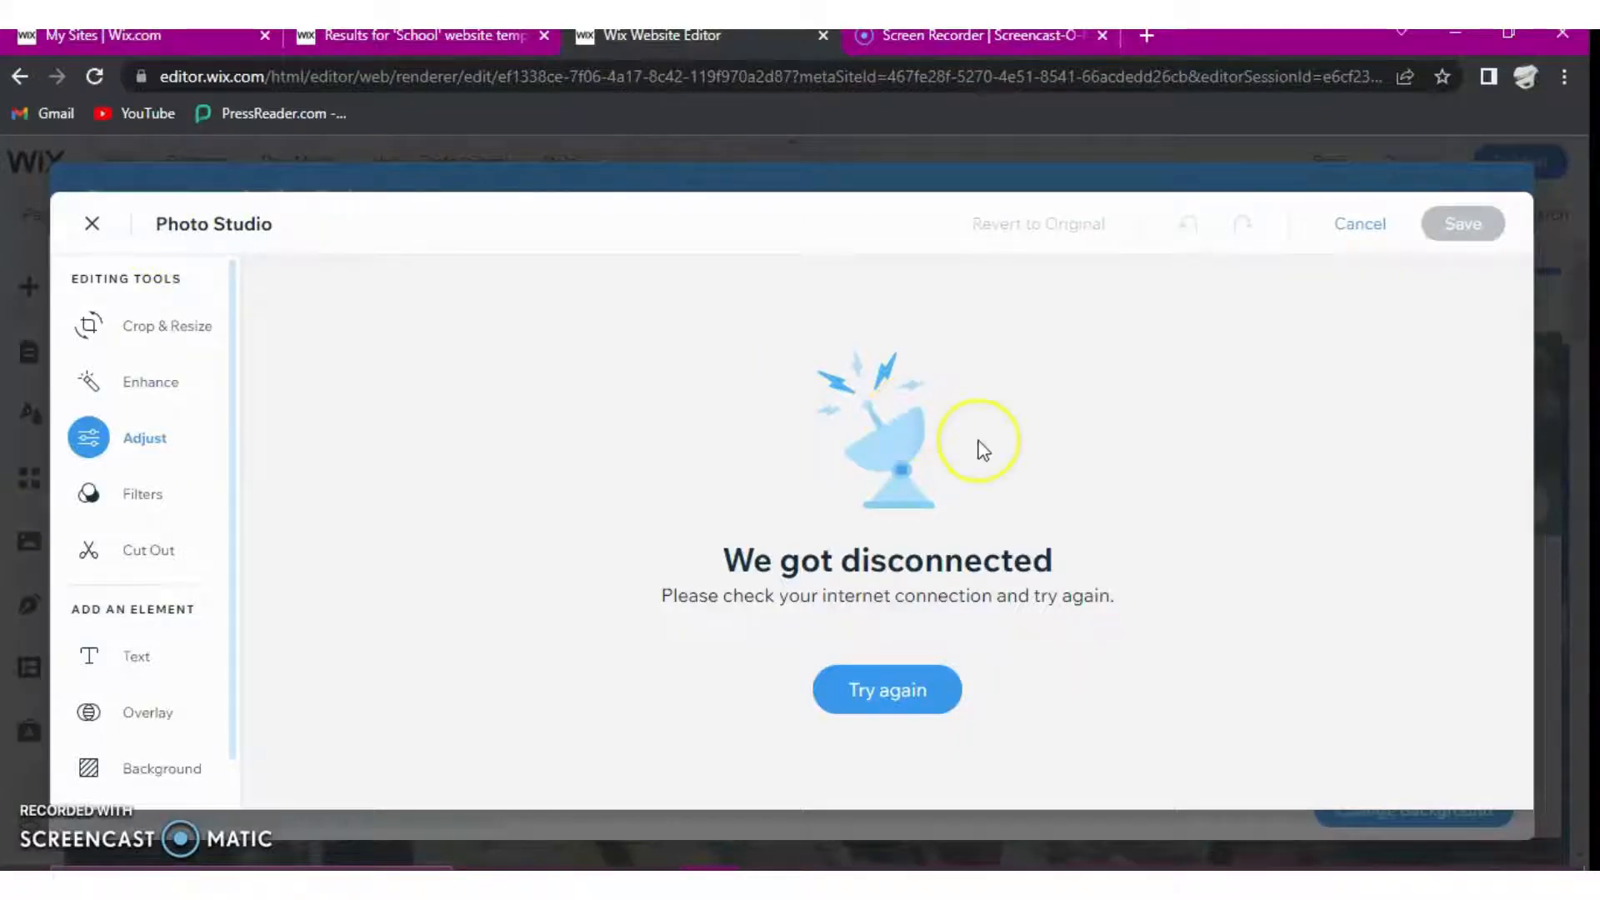
click(1375, 231)
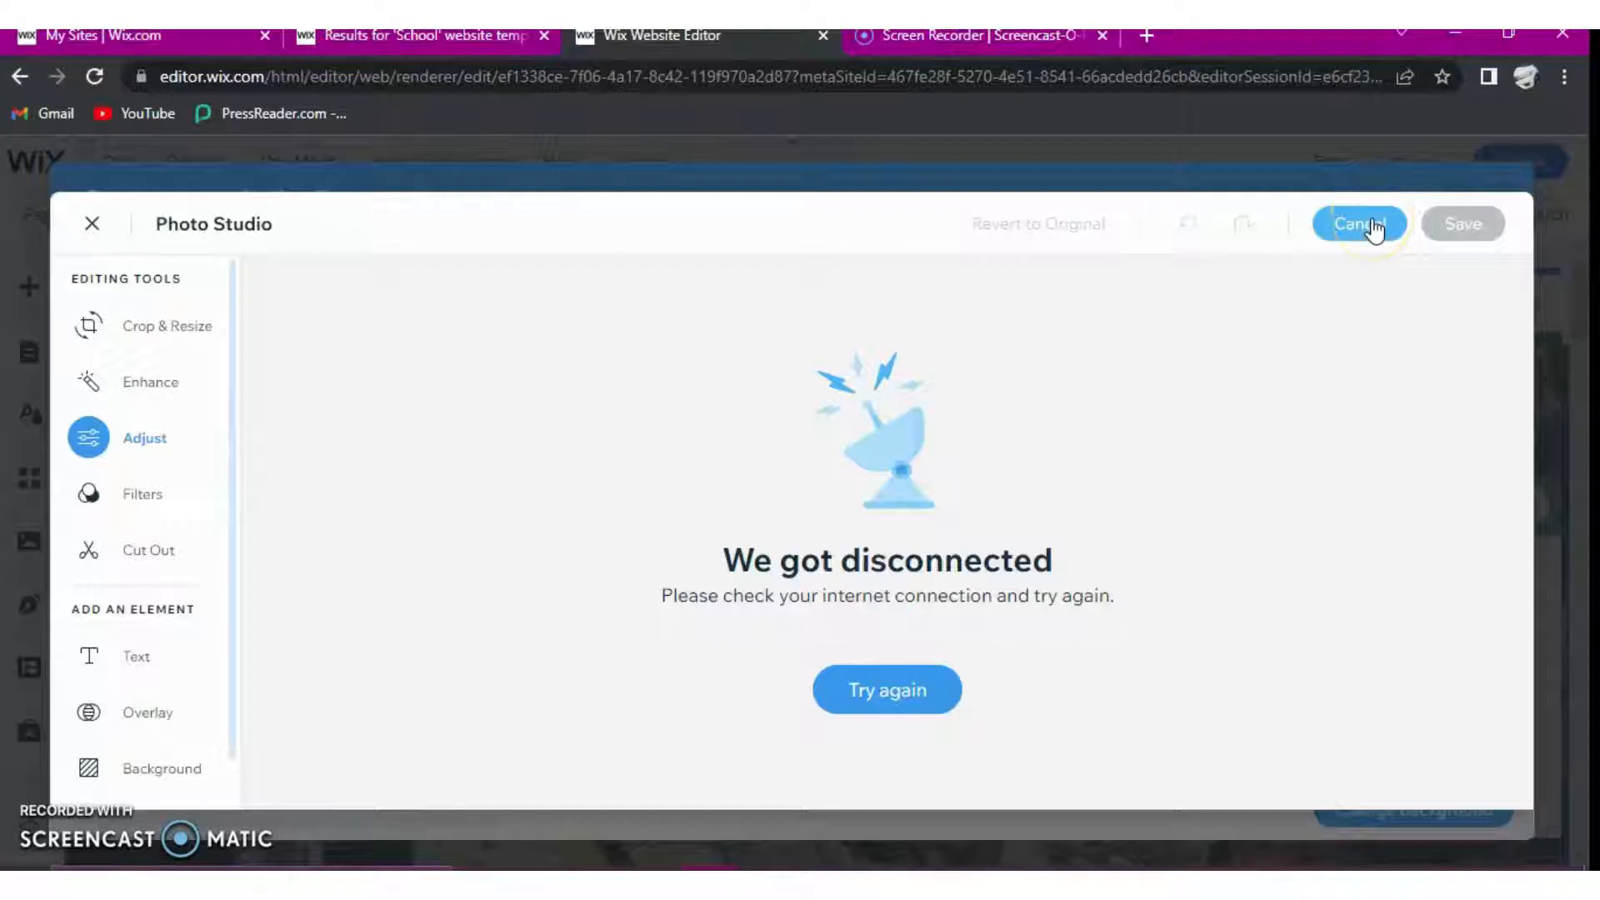
click(1375, 231)
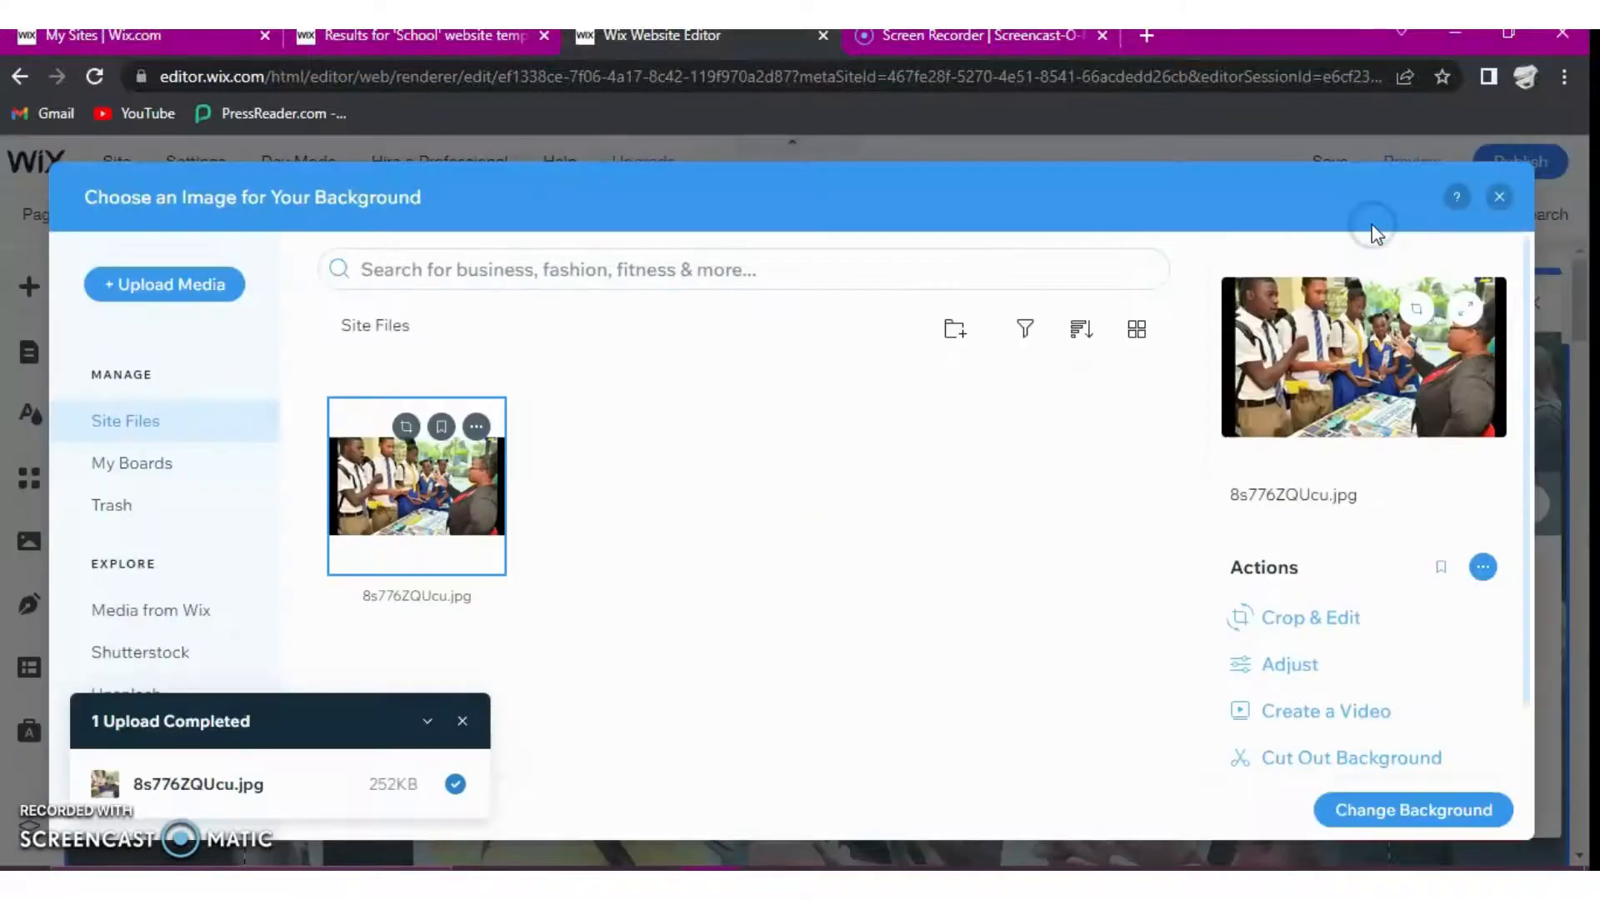
- Apply the uploaded 8s776ZQUcu.jpg as the hero strip's background image
click(1425, 812)
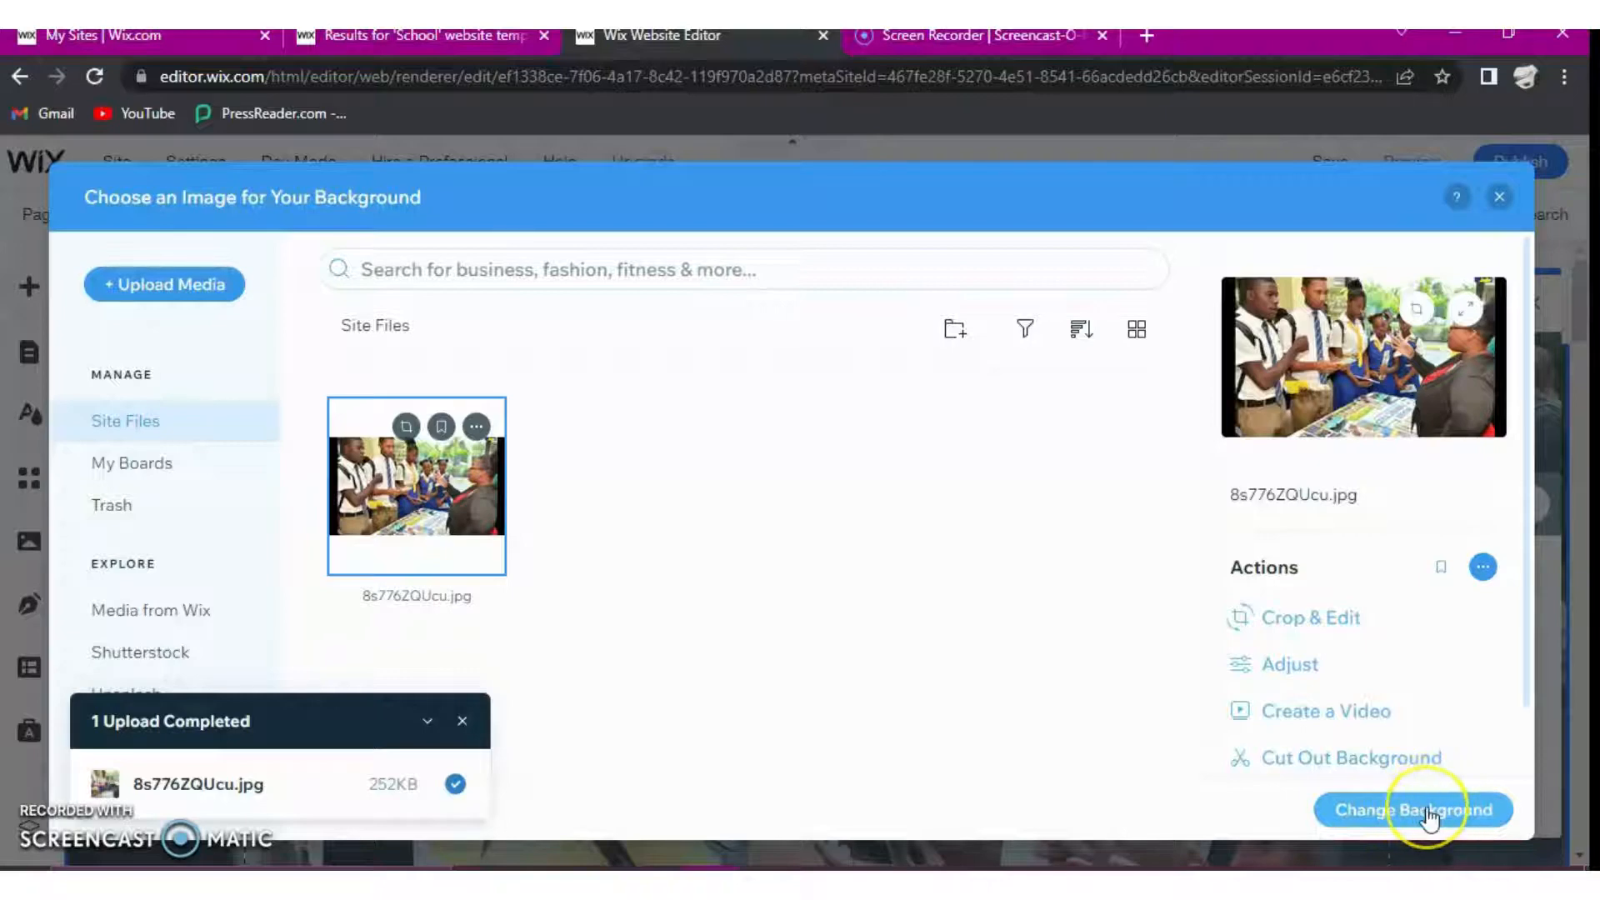
click(1426, 815)
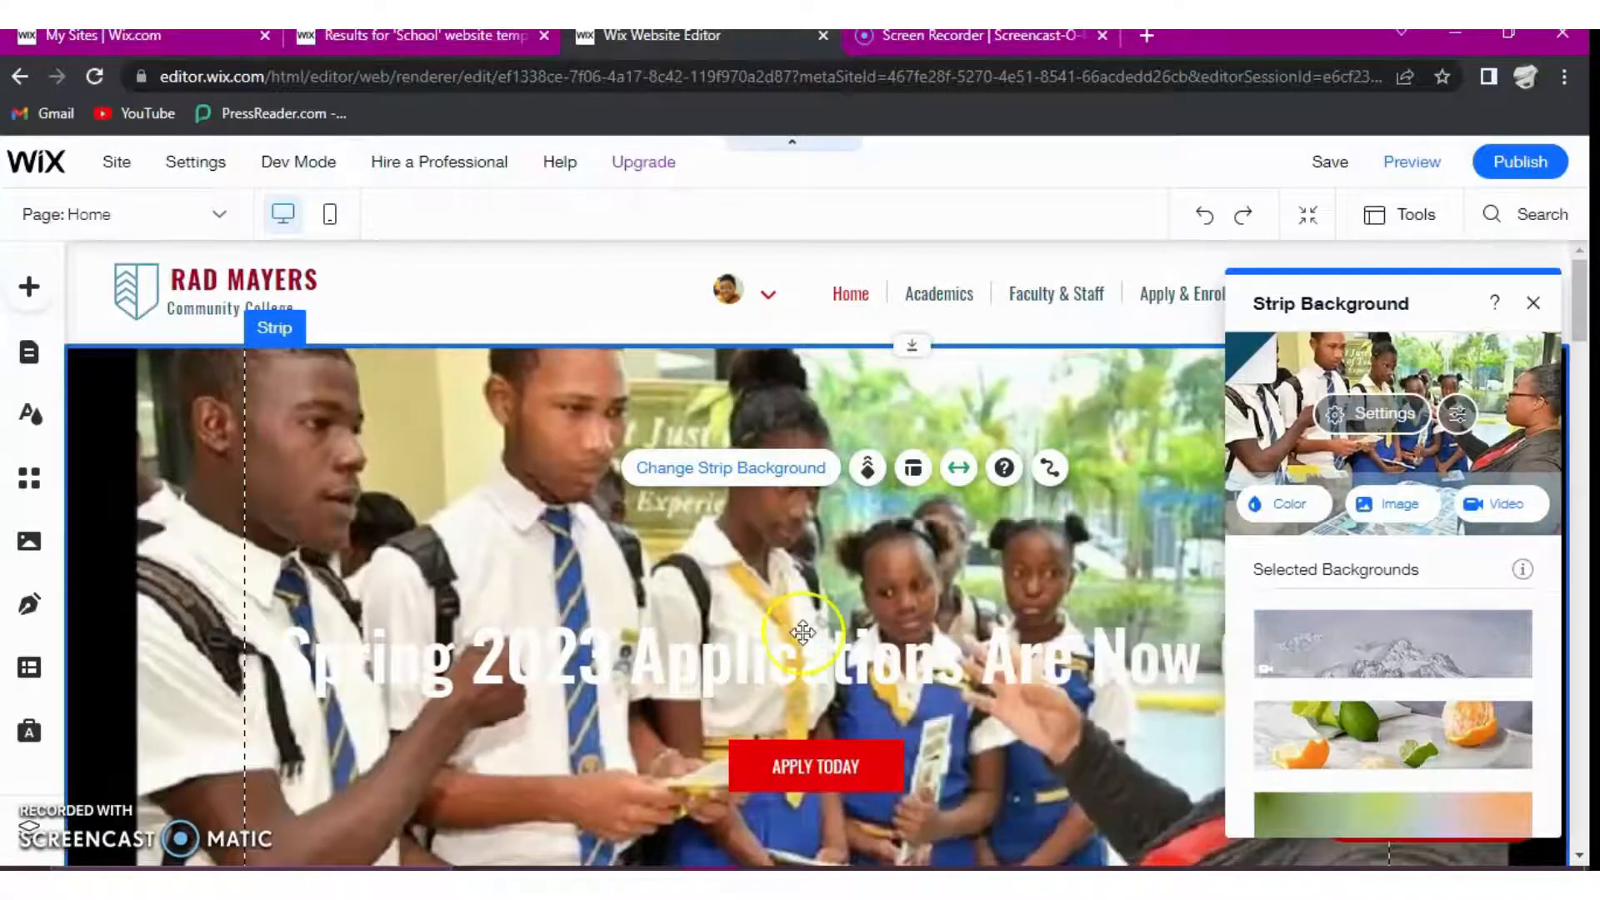
scroll(807, 758, down, 10)
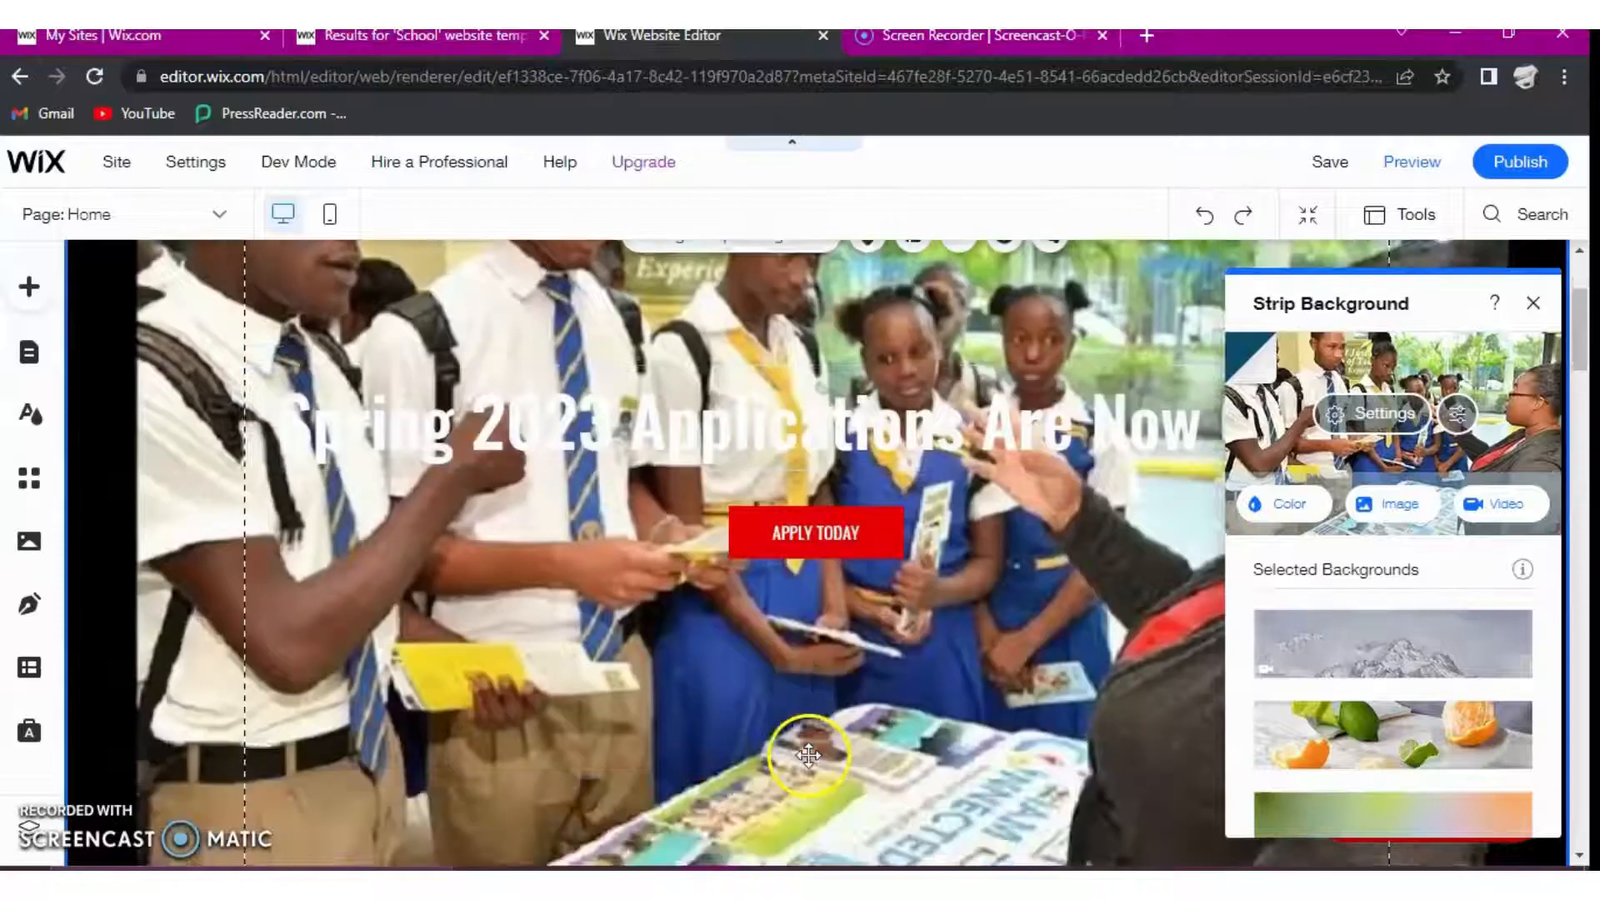
scroll(833, 754, down, 1)
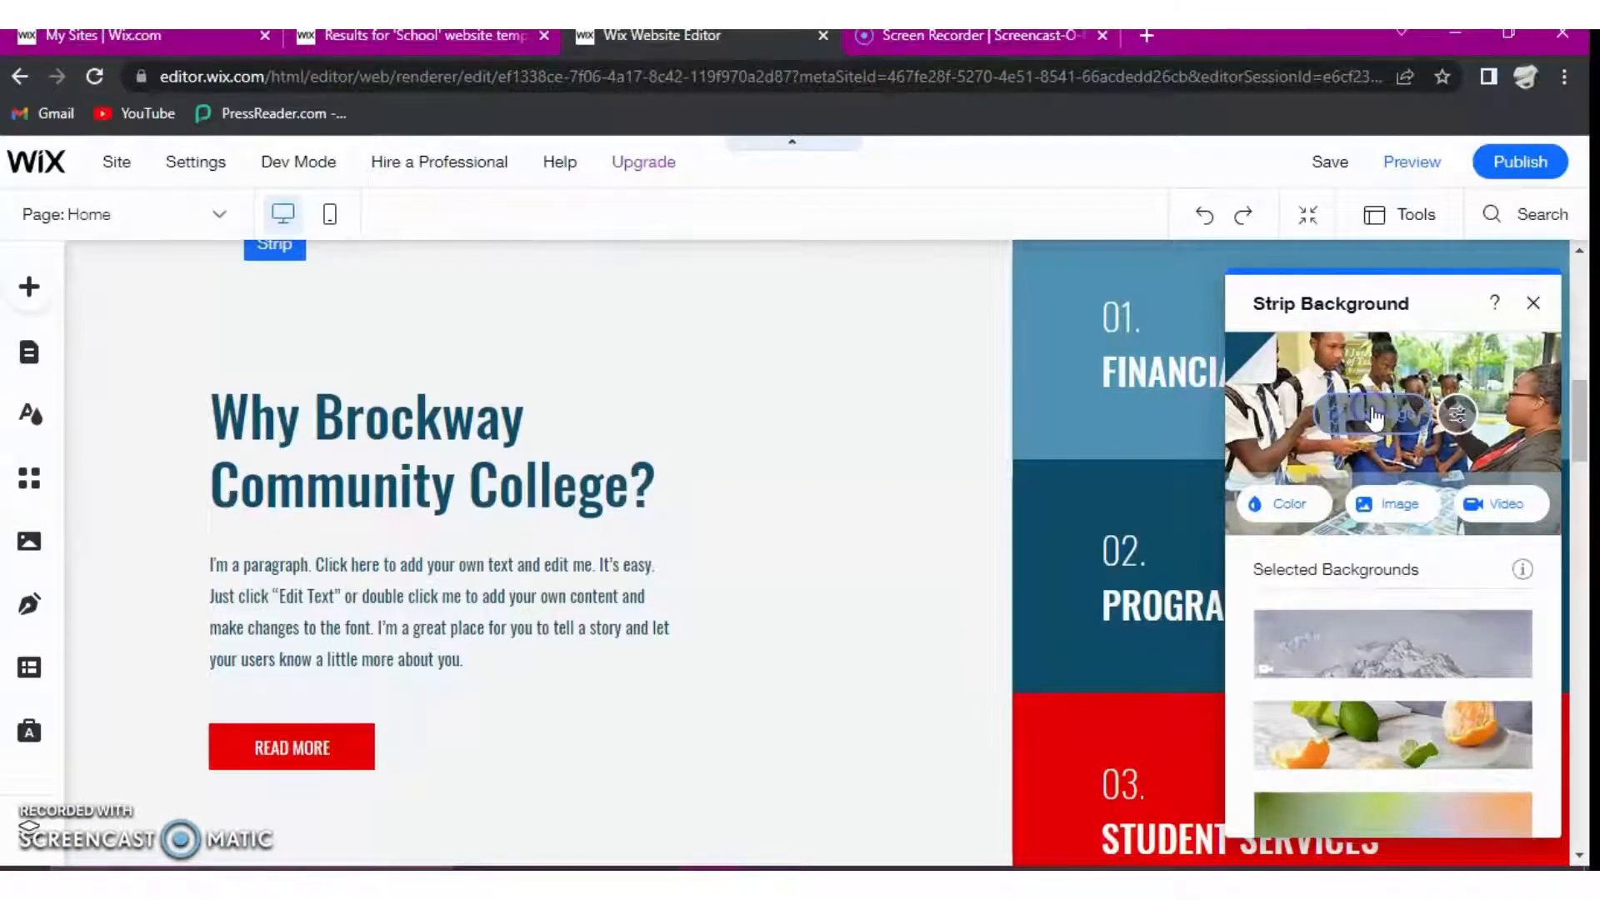
- Examine the scaling options in the hero background's image settings and close them without changing anything
click(1379, 413)
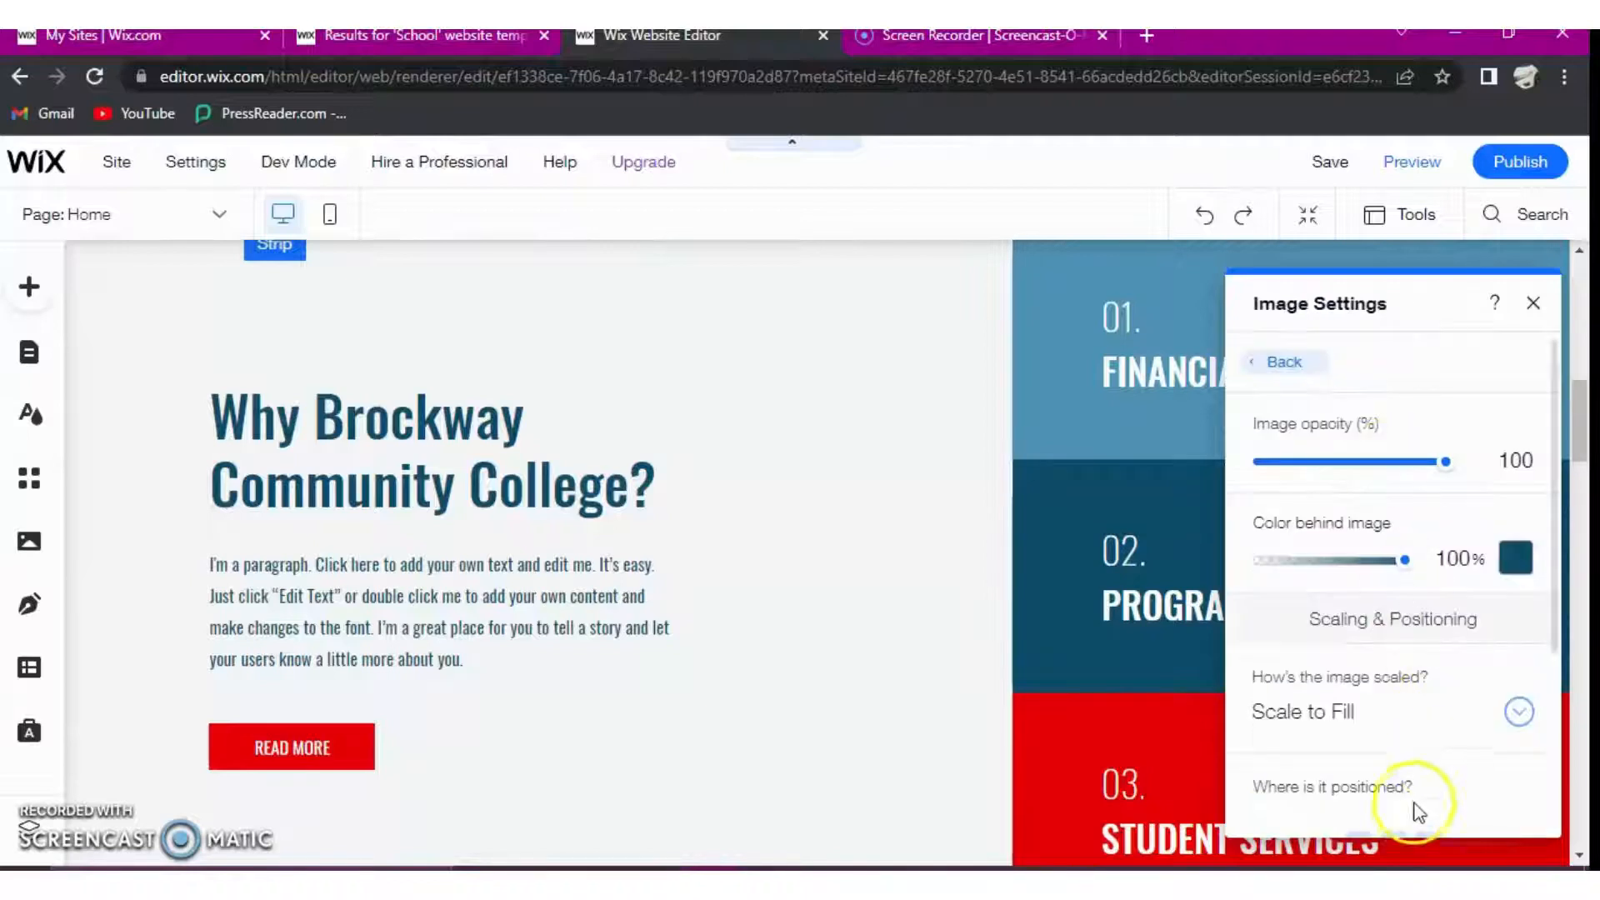
click(1518, 713)
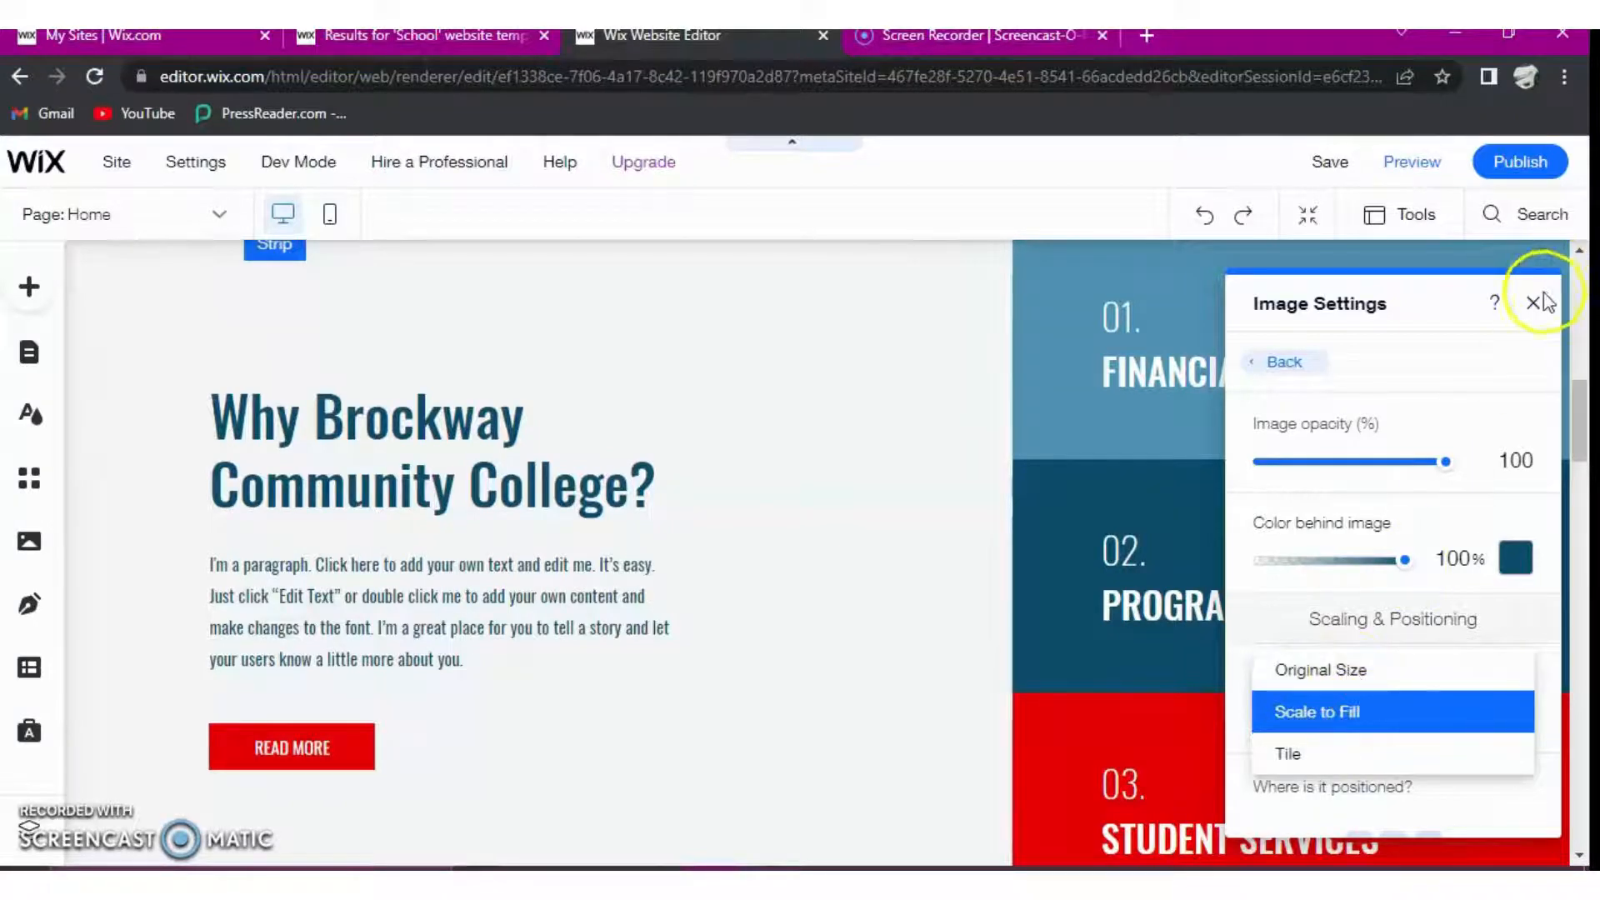
click(1454, 300)
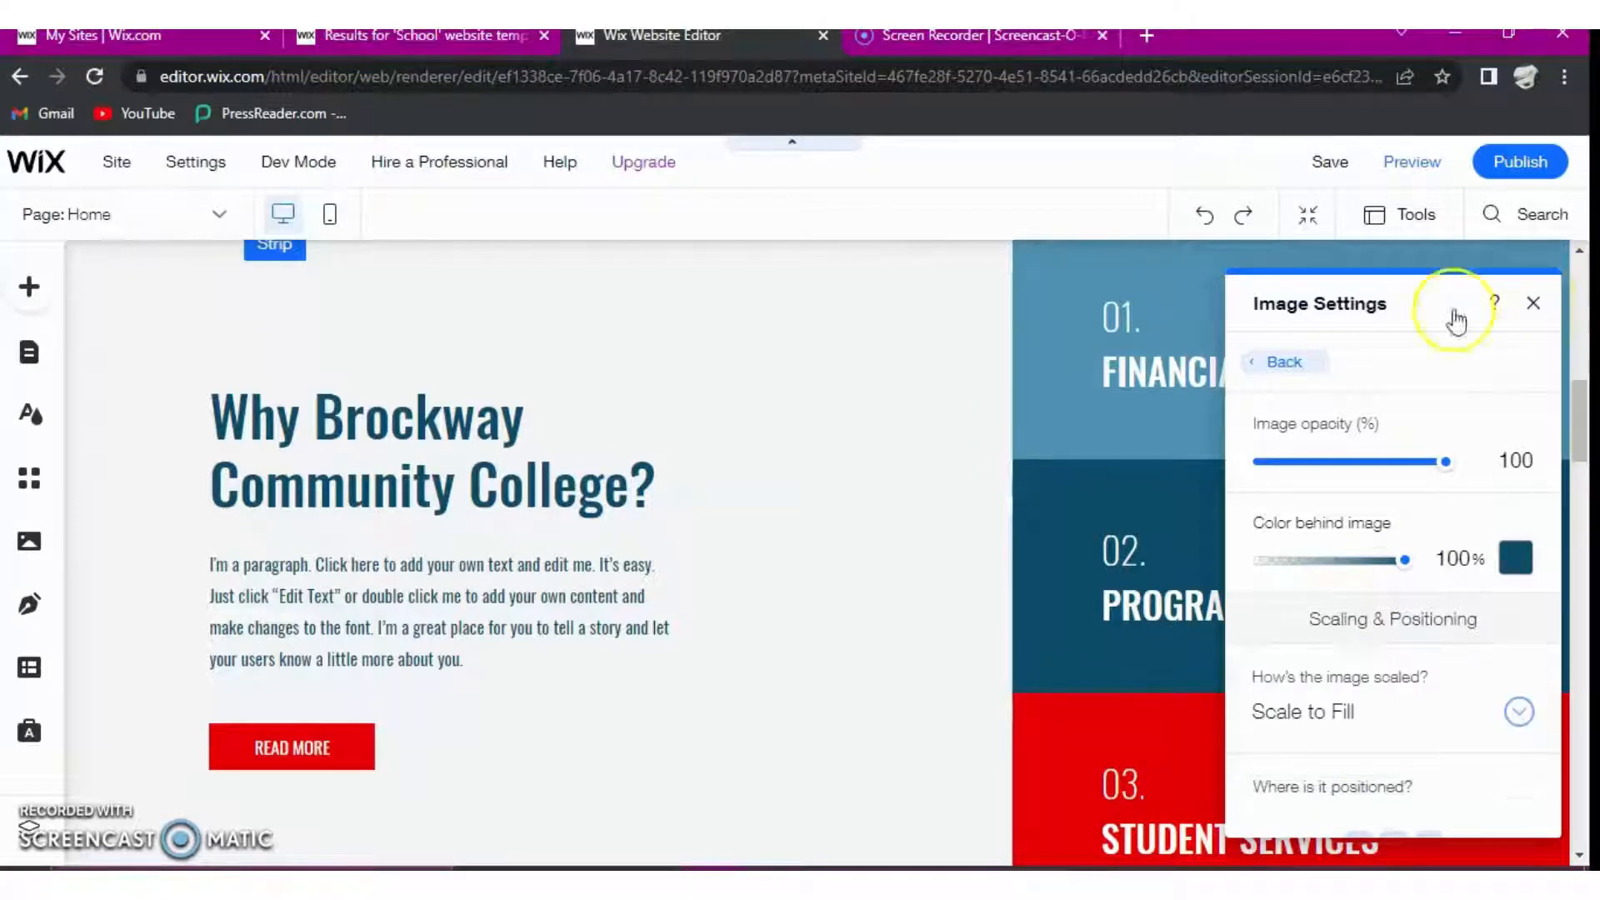
click(1223, 347)
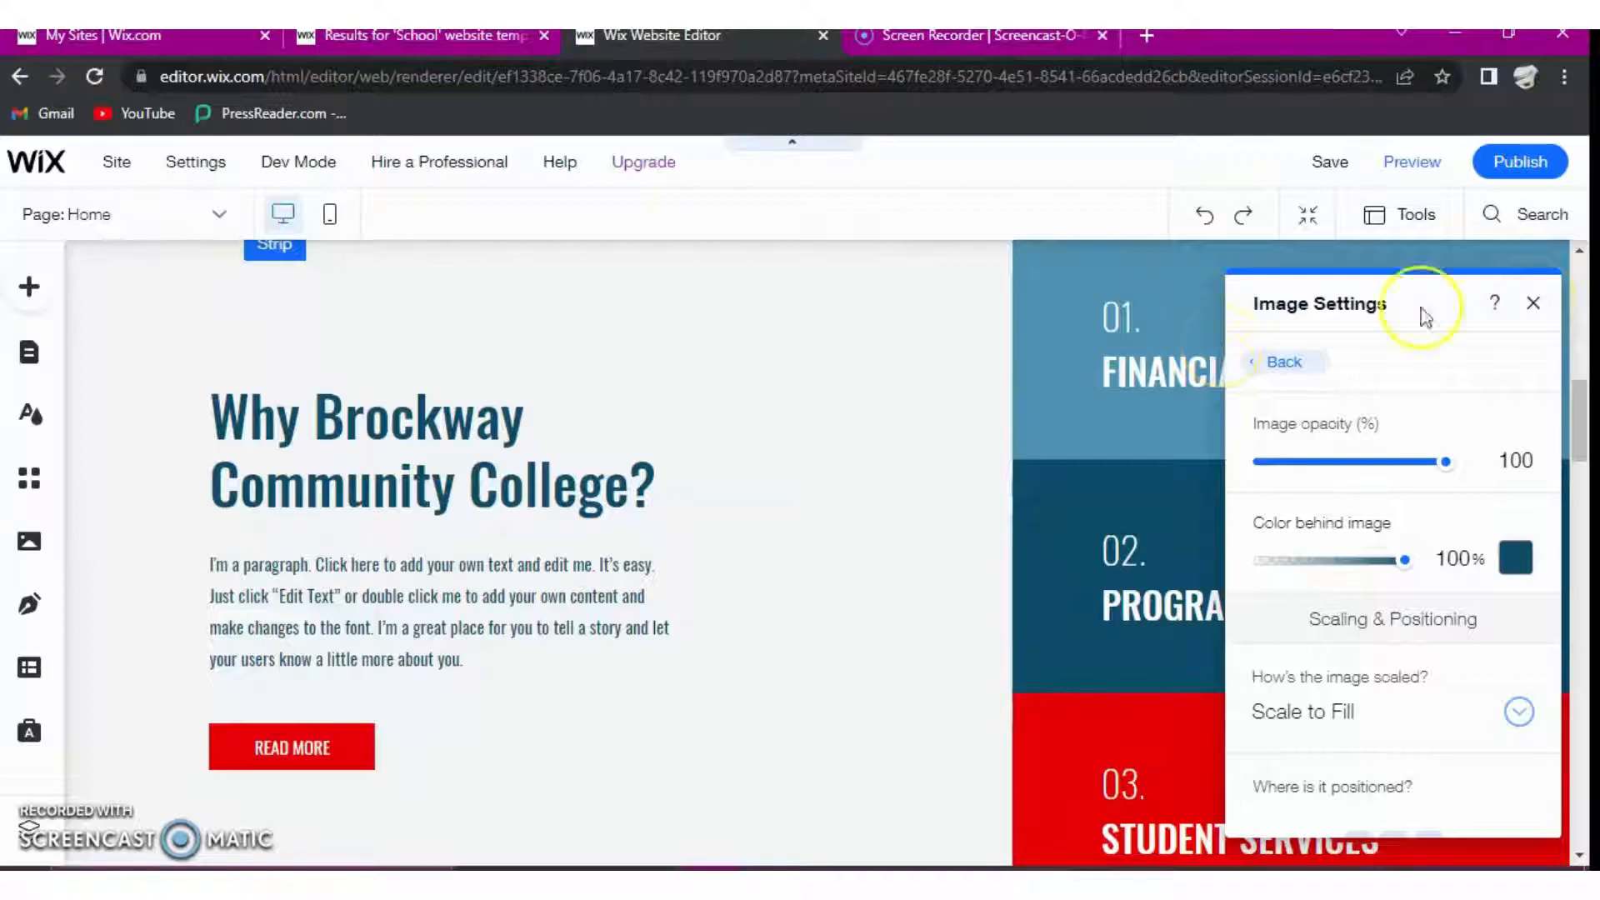
click(763, 557)
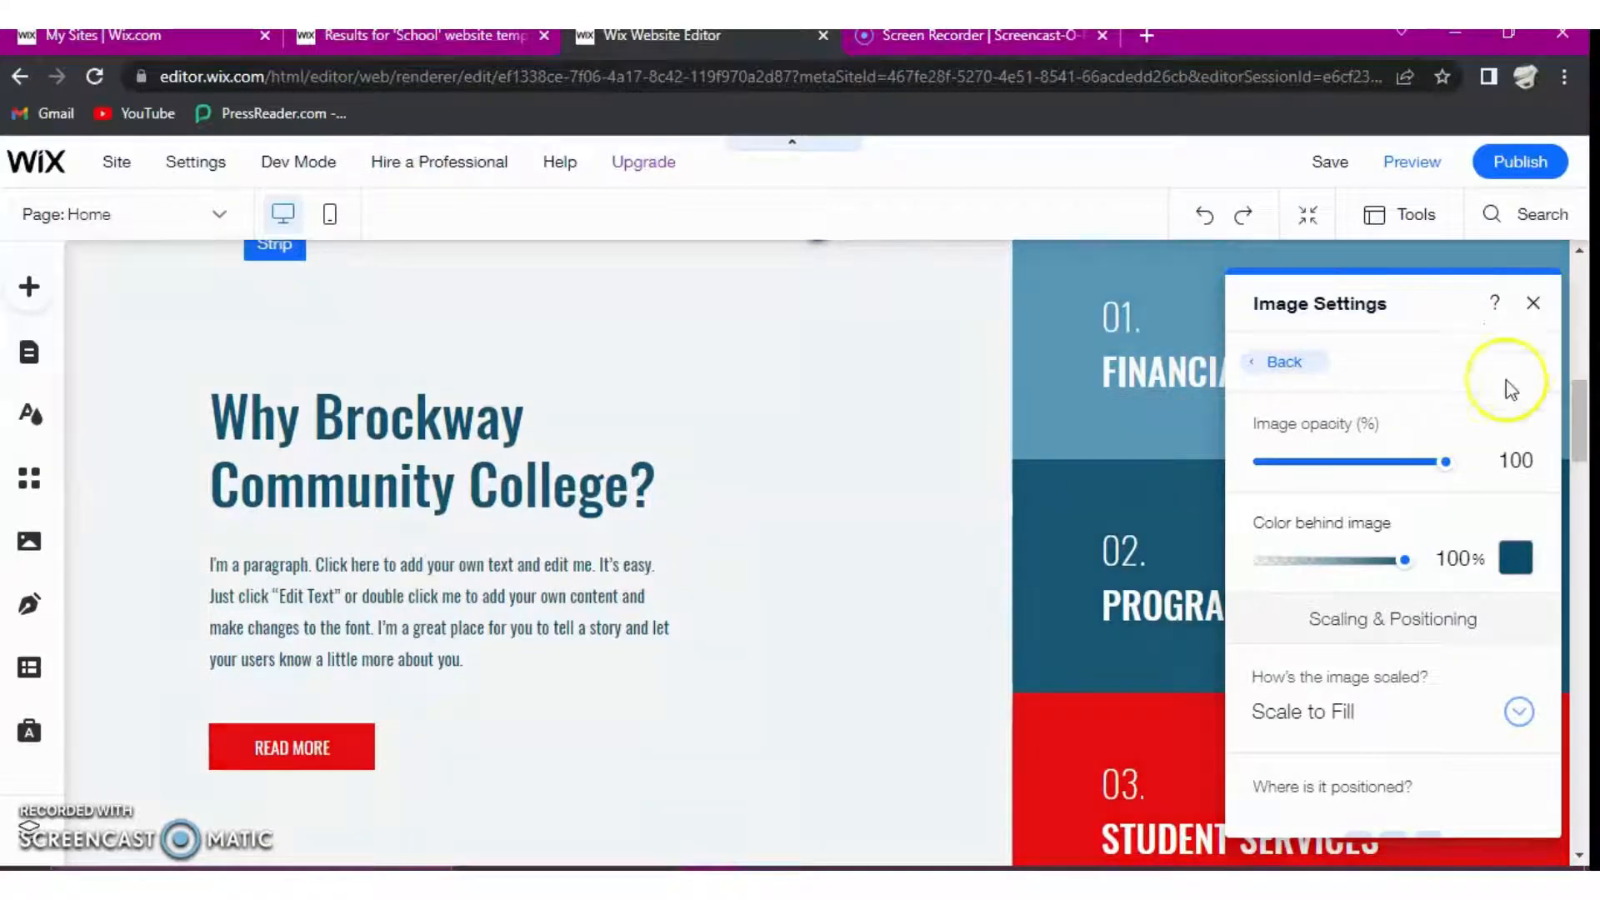
click(1540, 305)
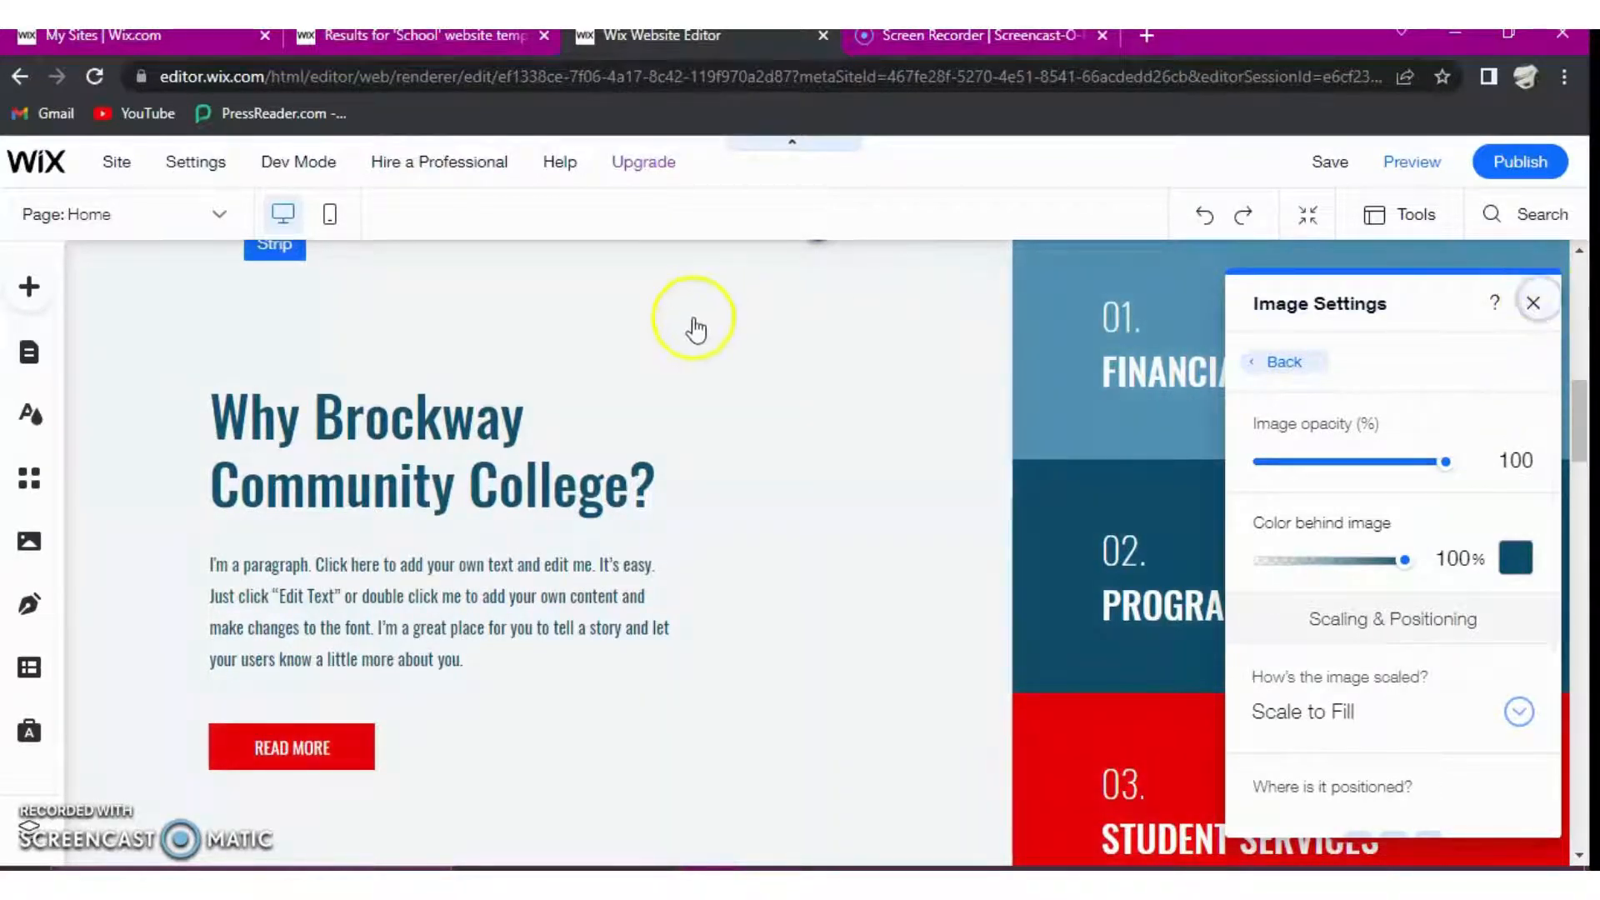
click(707, 667)
- Delete the "Upcoming Events" strip below the student statistics on the home page
scroll(717, 666, up, 2)
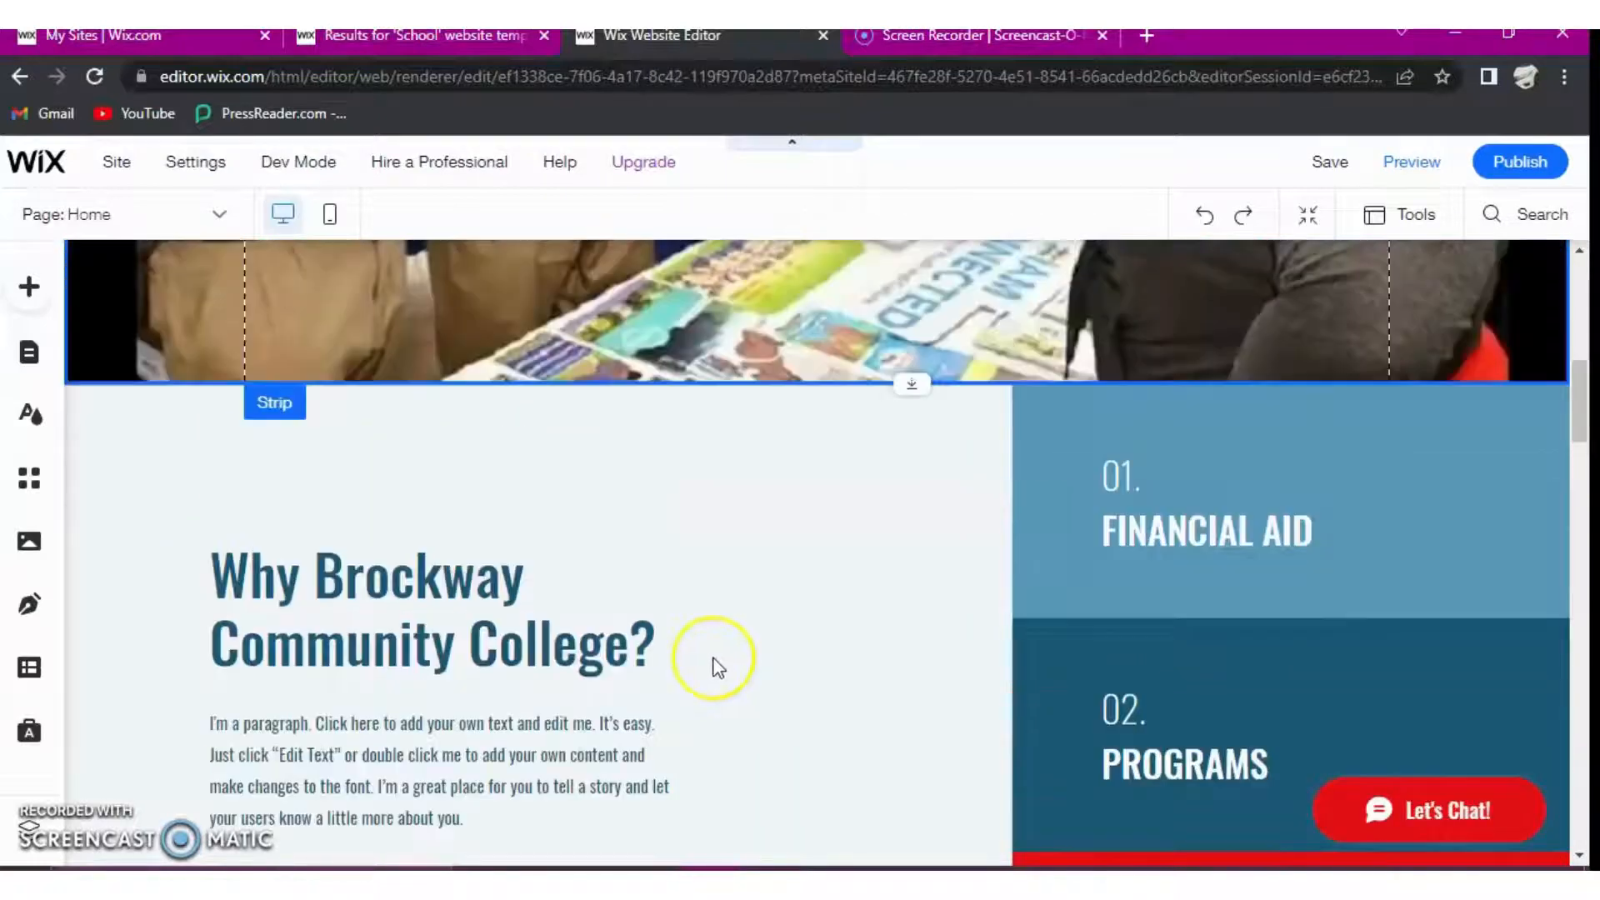
scroll(1164, 503, up, 4)
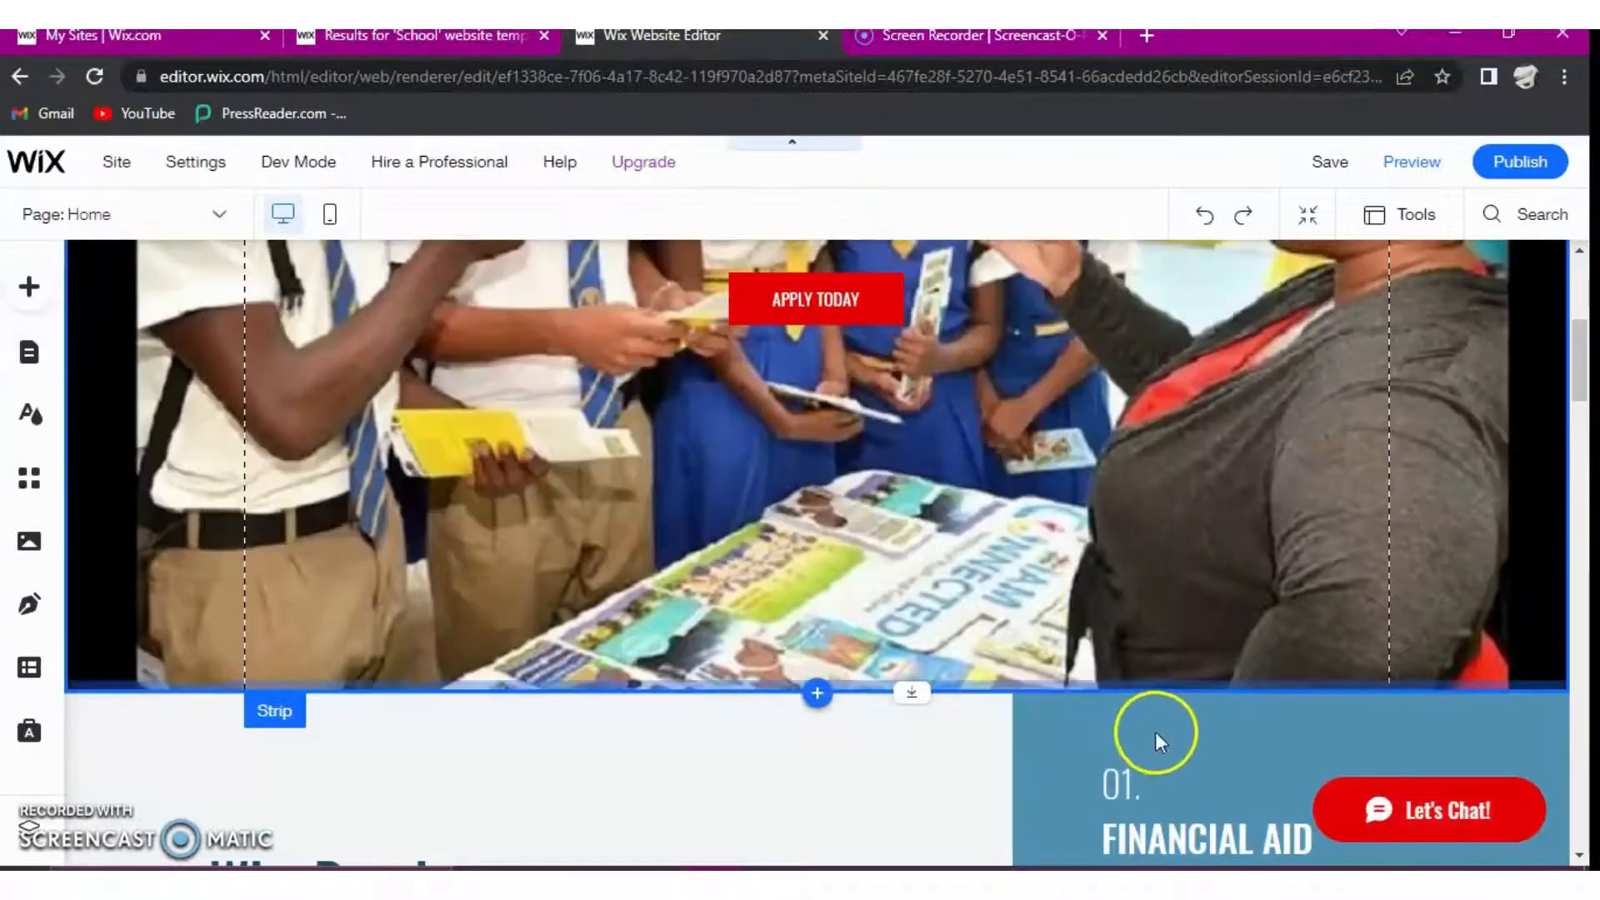
scroll(1153, 733, down, 5)
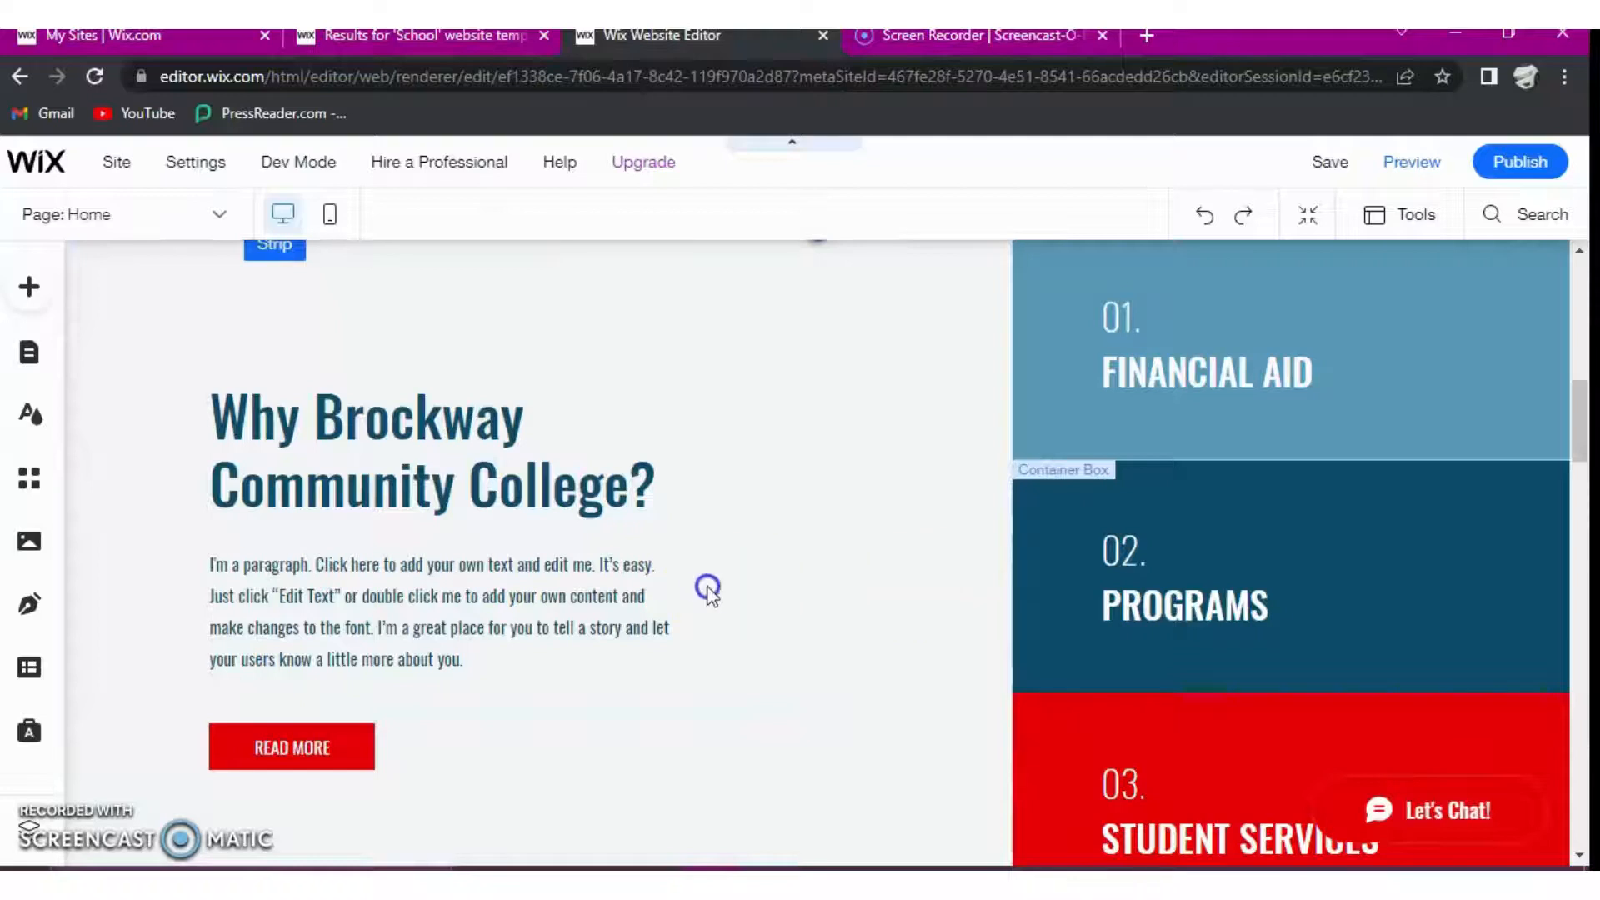
scroll(708, 597, down, 5)
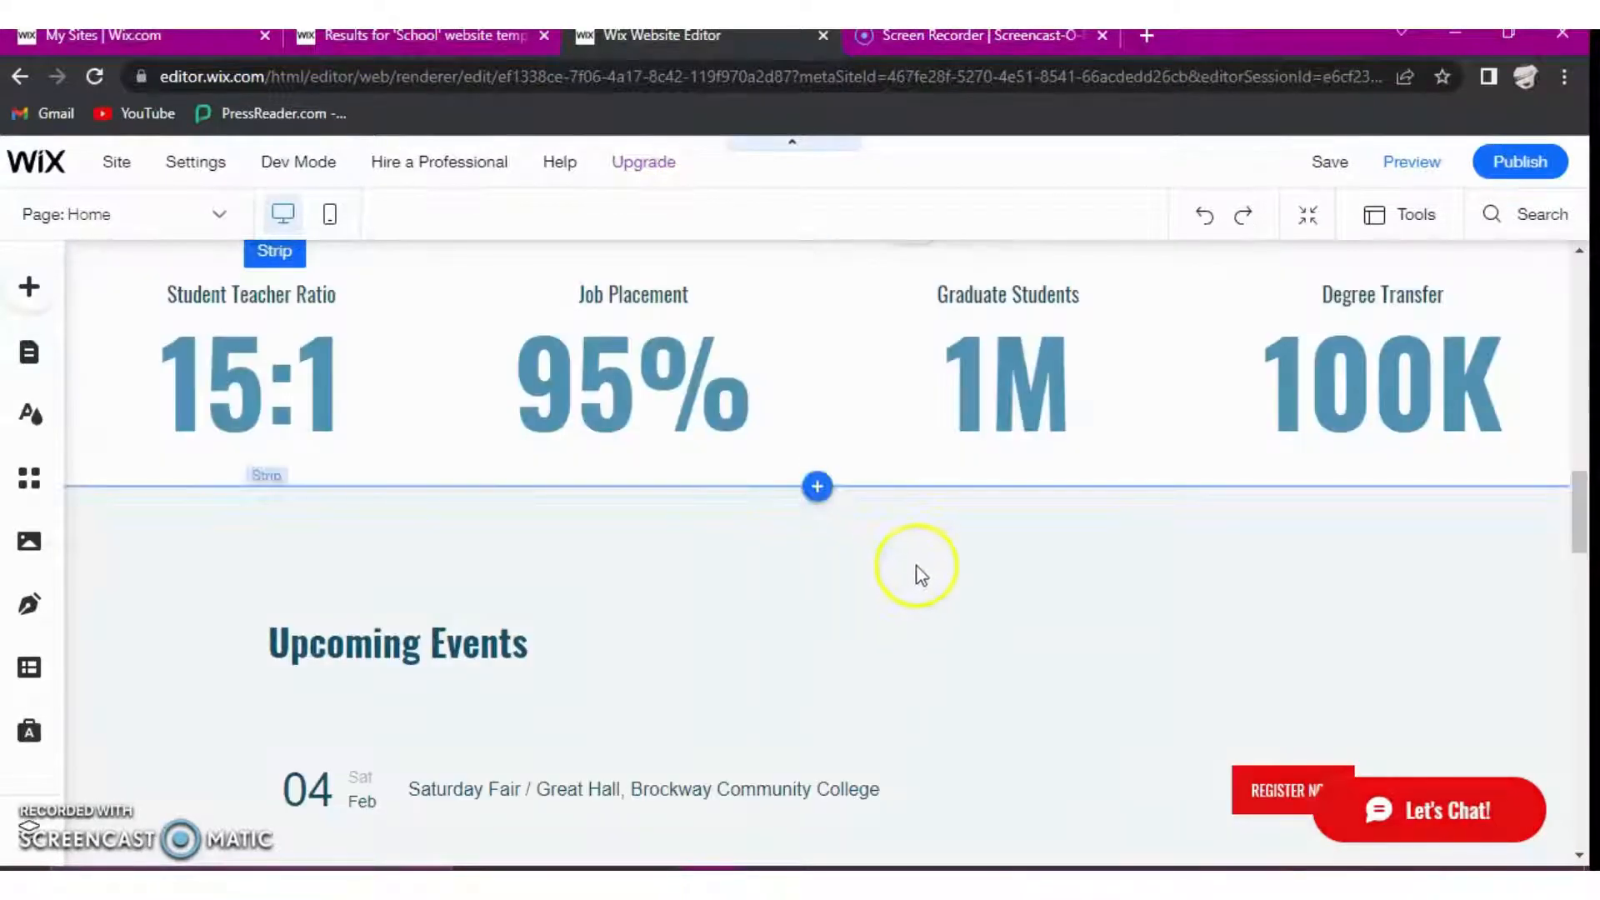
click(971, 566)
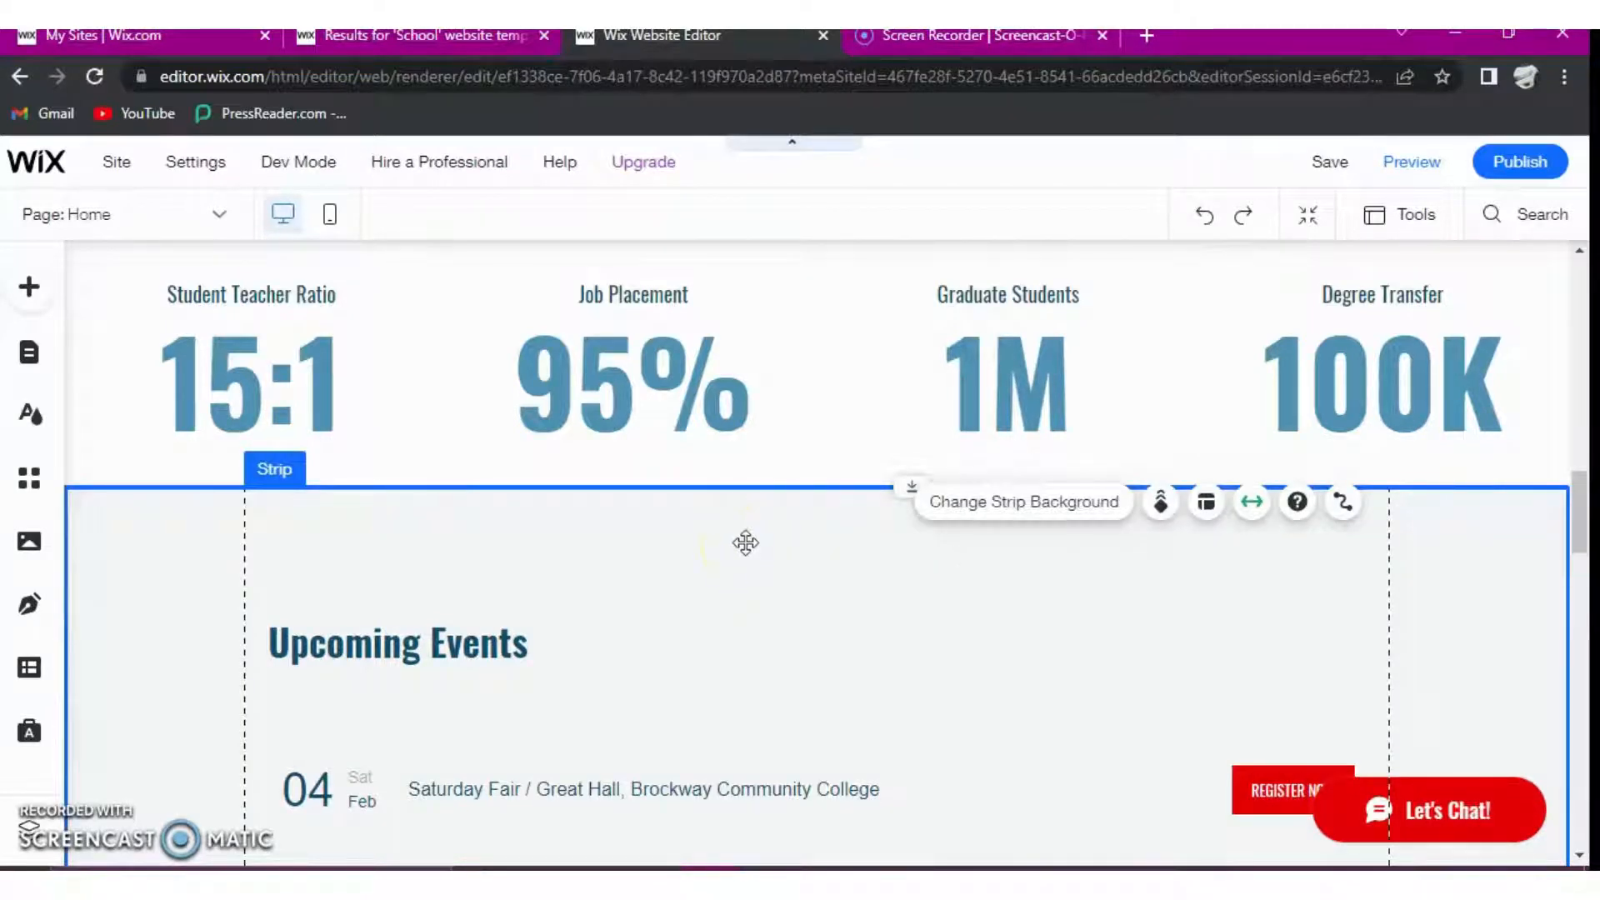
key(Delete)
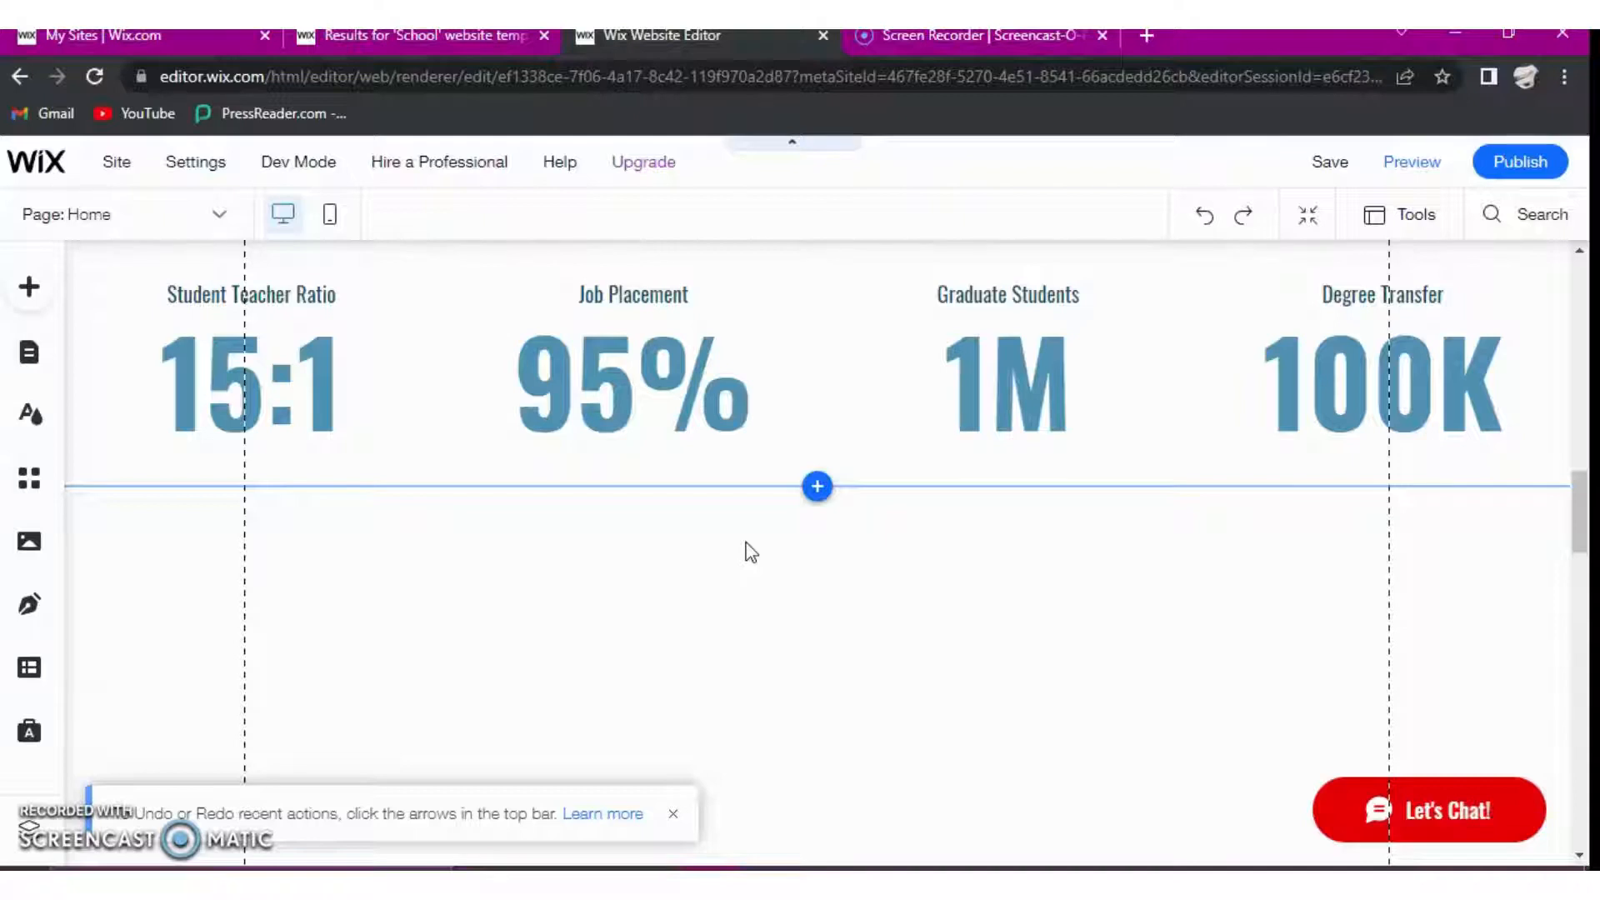
- Look over the remaining home page sections down to the footer, including the photo gallery and contact form, and return to the hero
scroll(762, 704, down, 3)
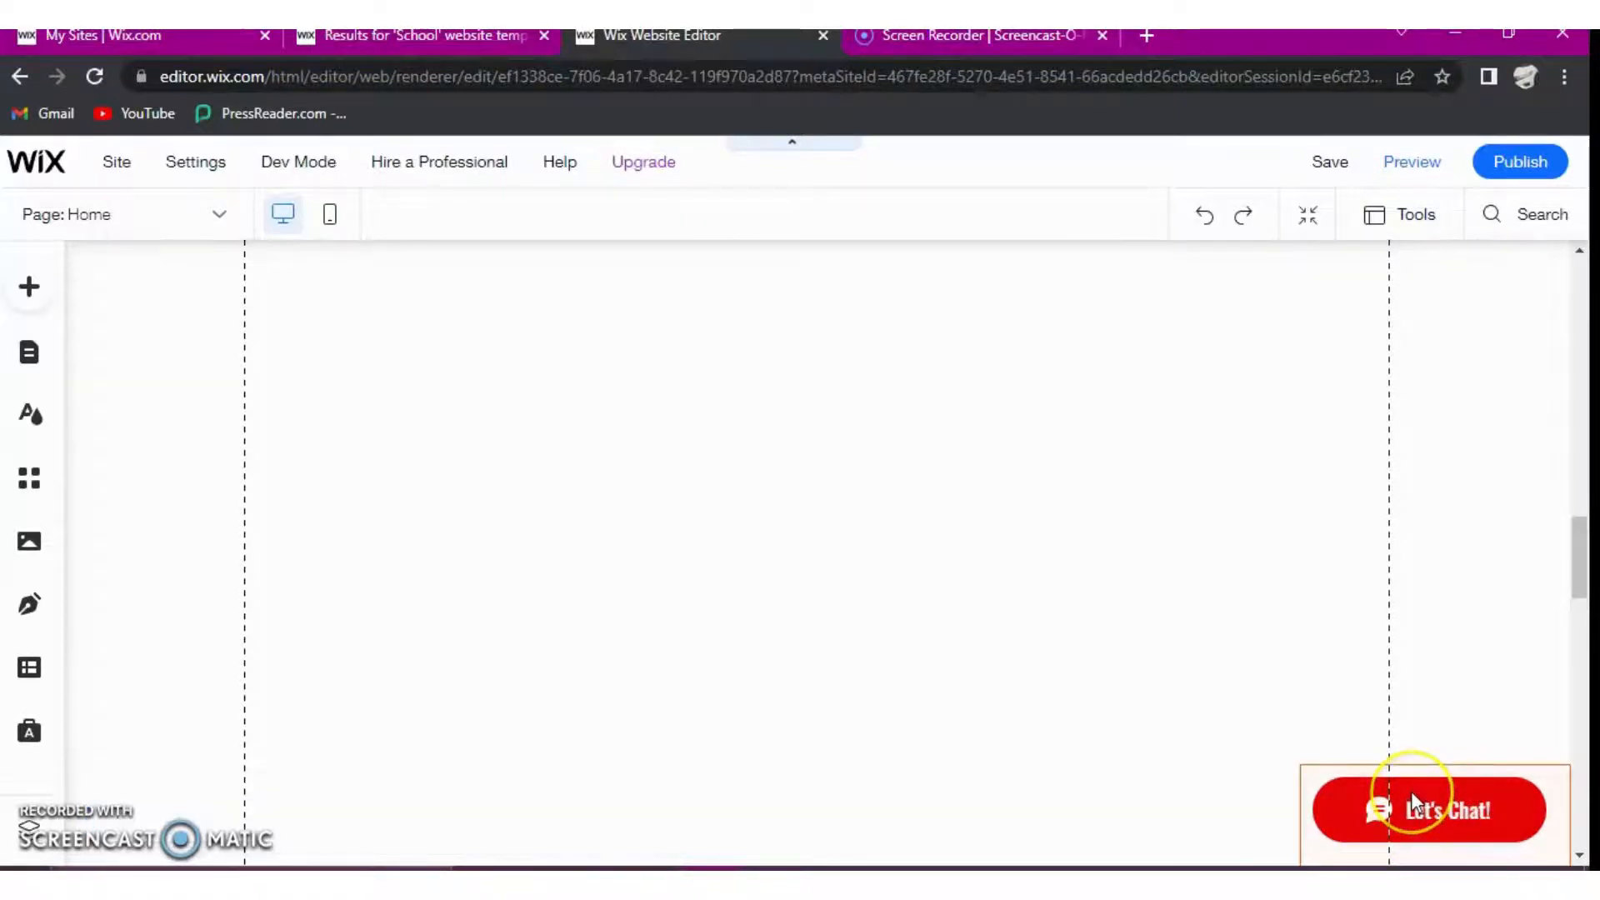
scroll(1031, 694, down, 5)
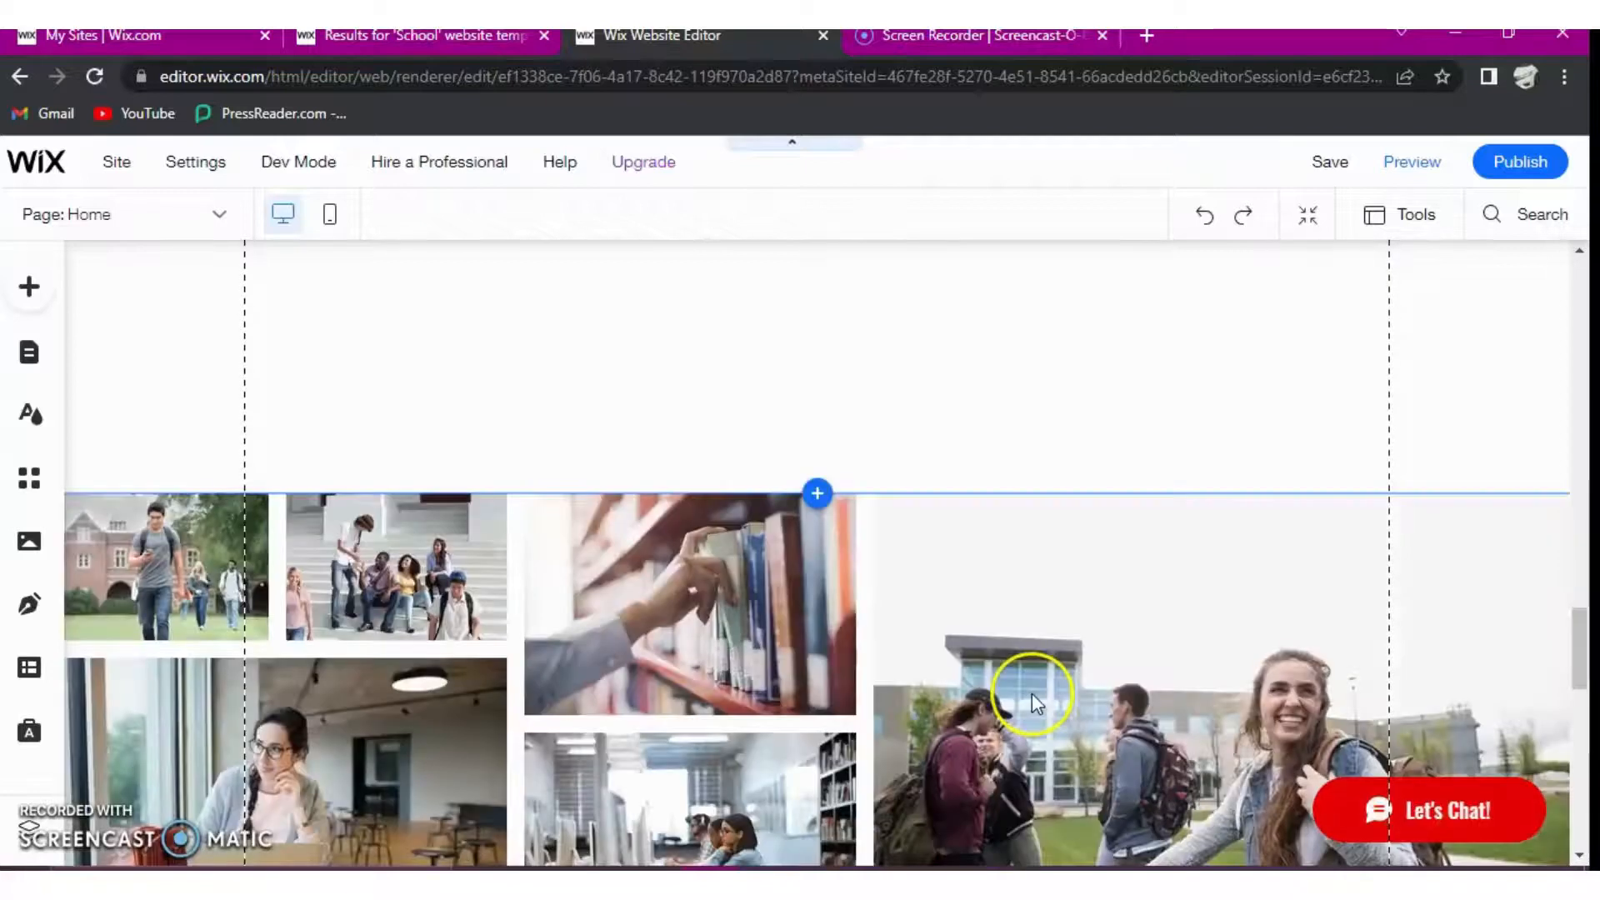
scroll(1032, 693, down, 10)
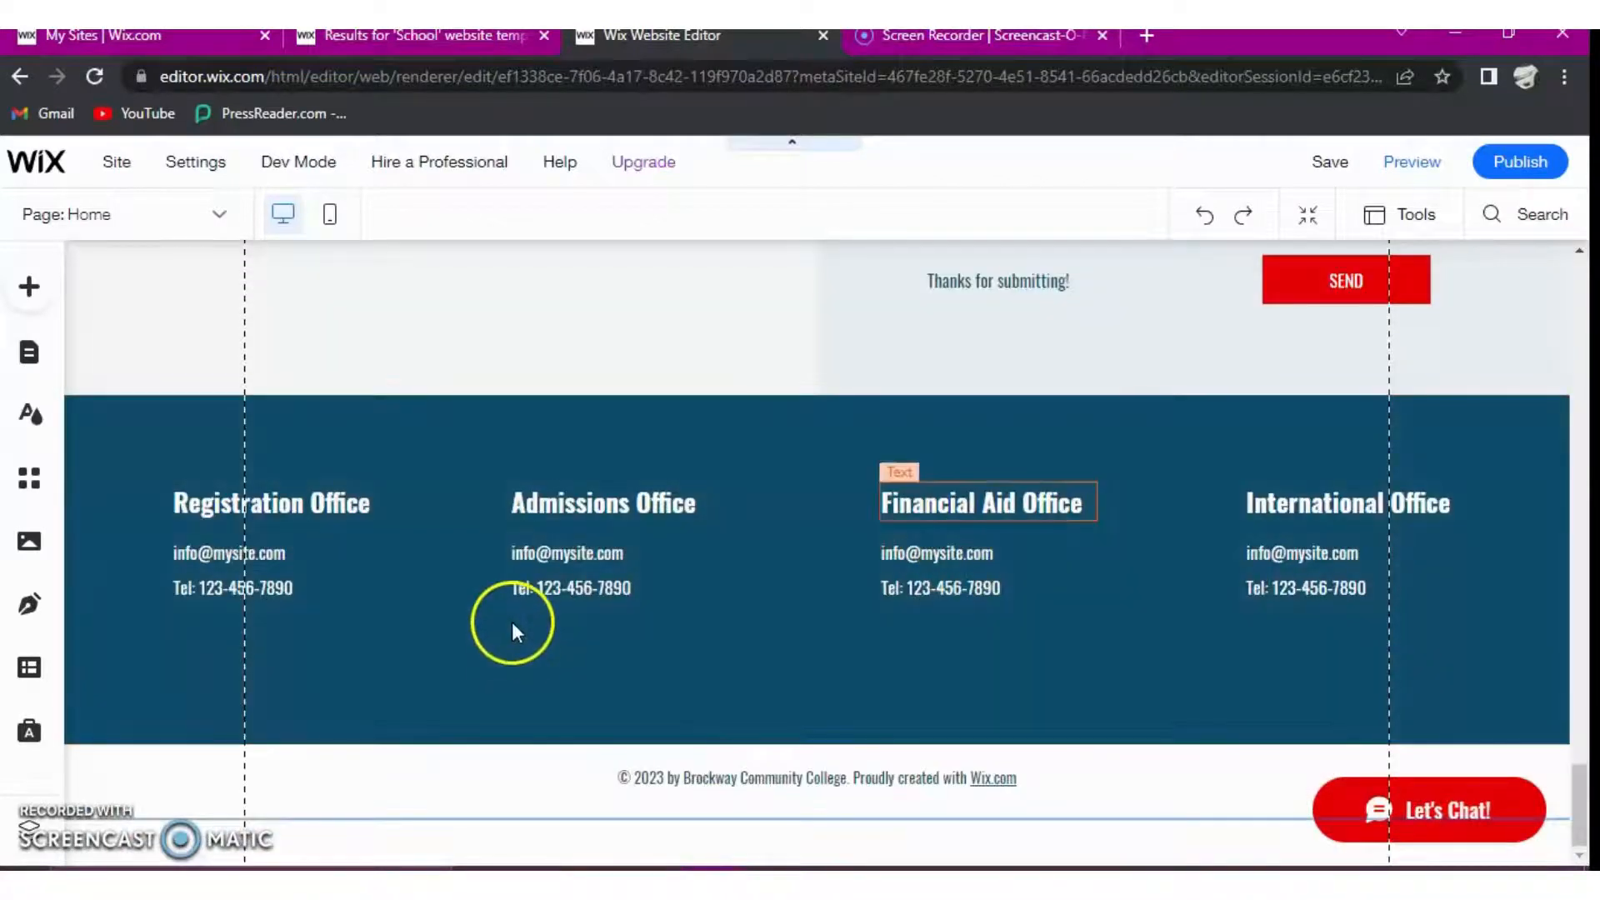
scroll(1187, 587, up, 3)
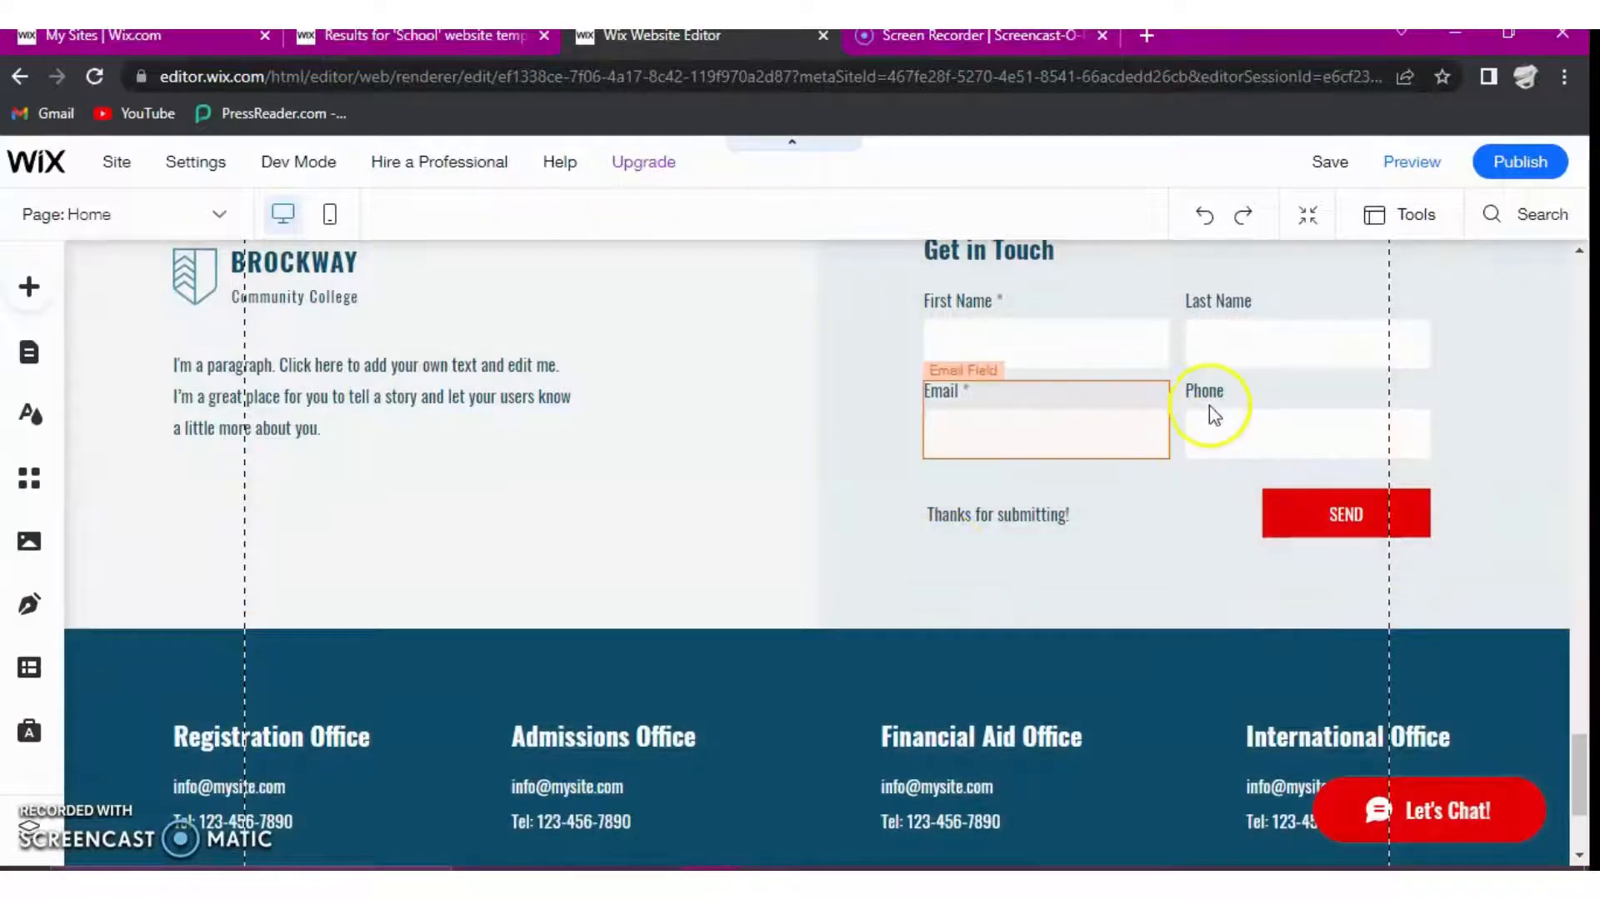
scroll(1207, 414, up, 6)
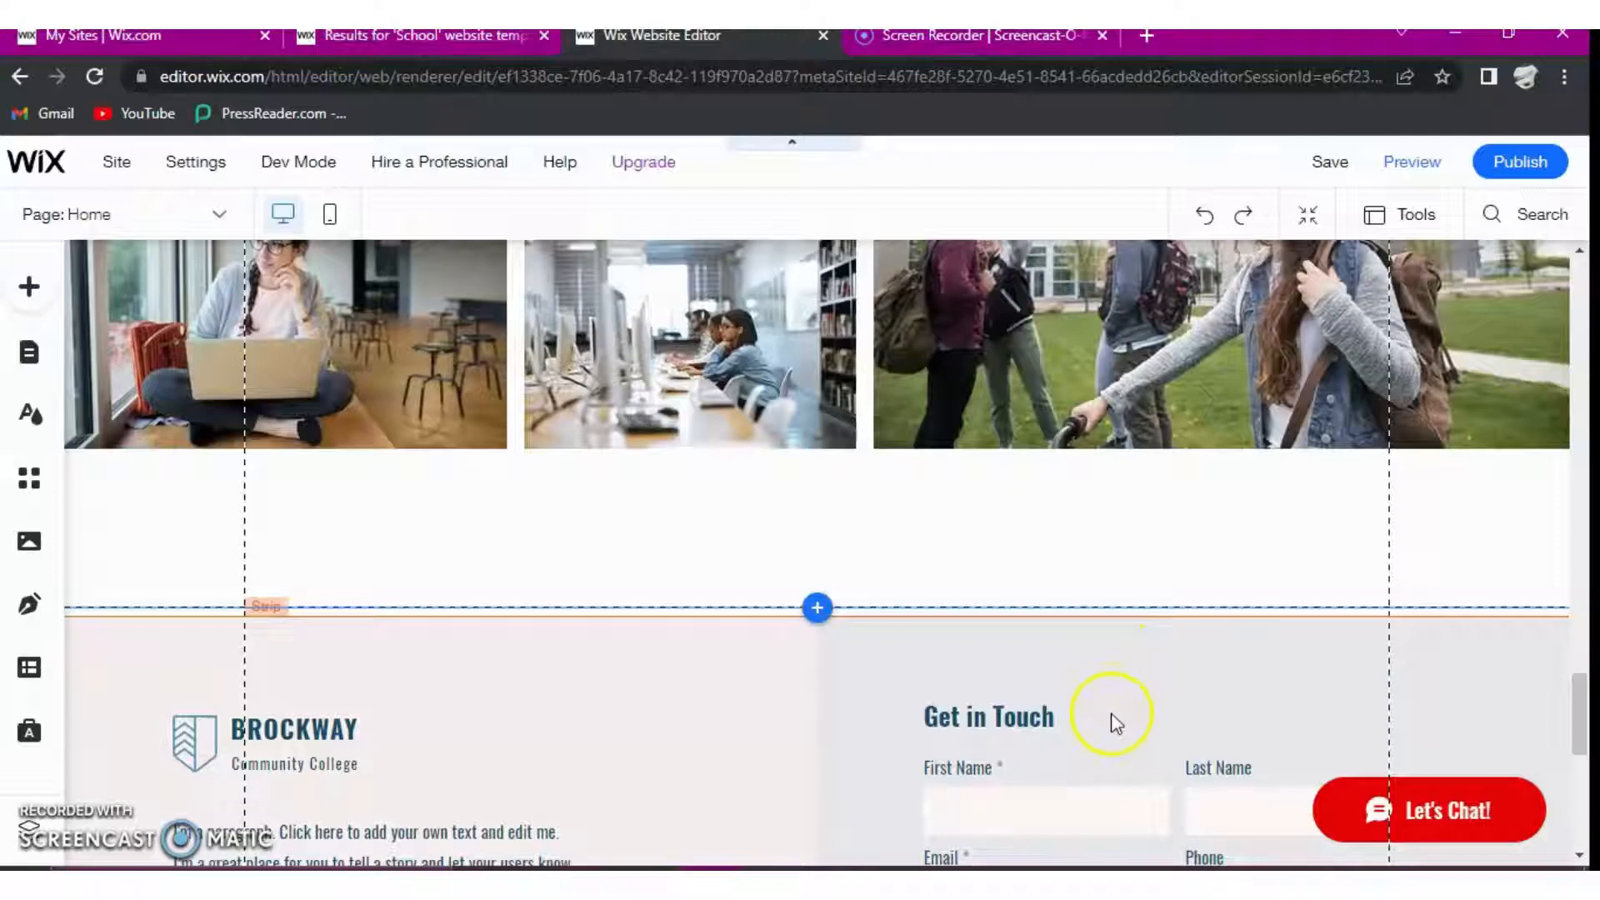
scroll(992, 650, up, 6)
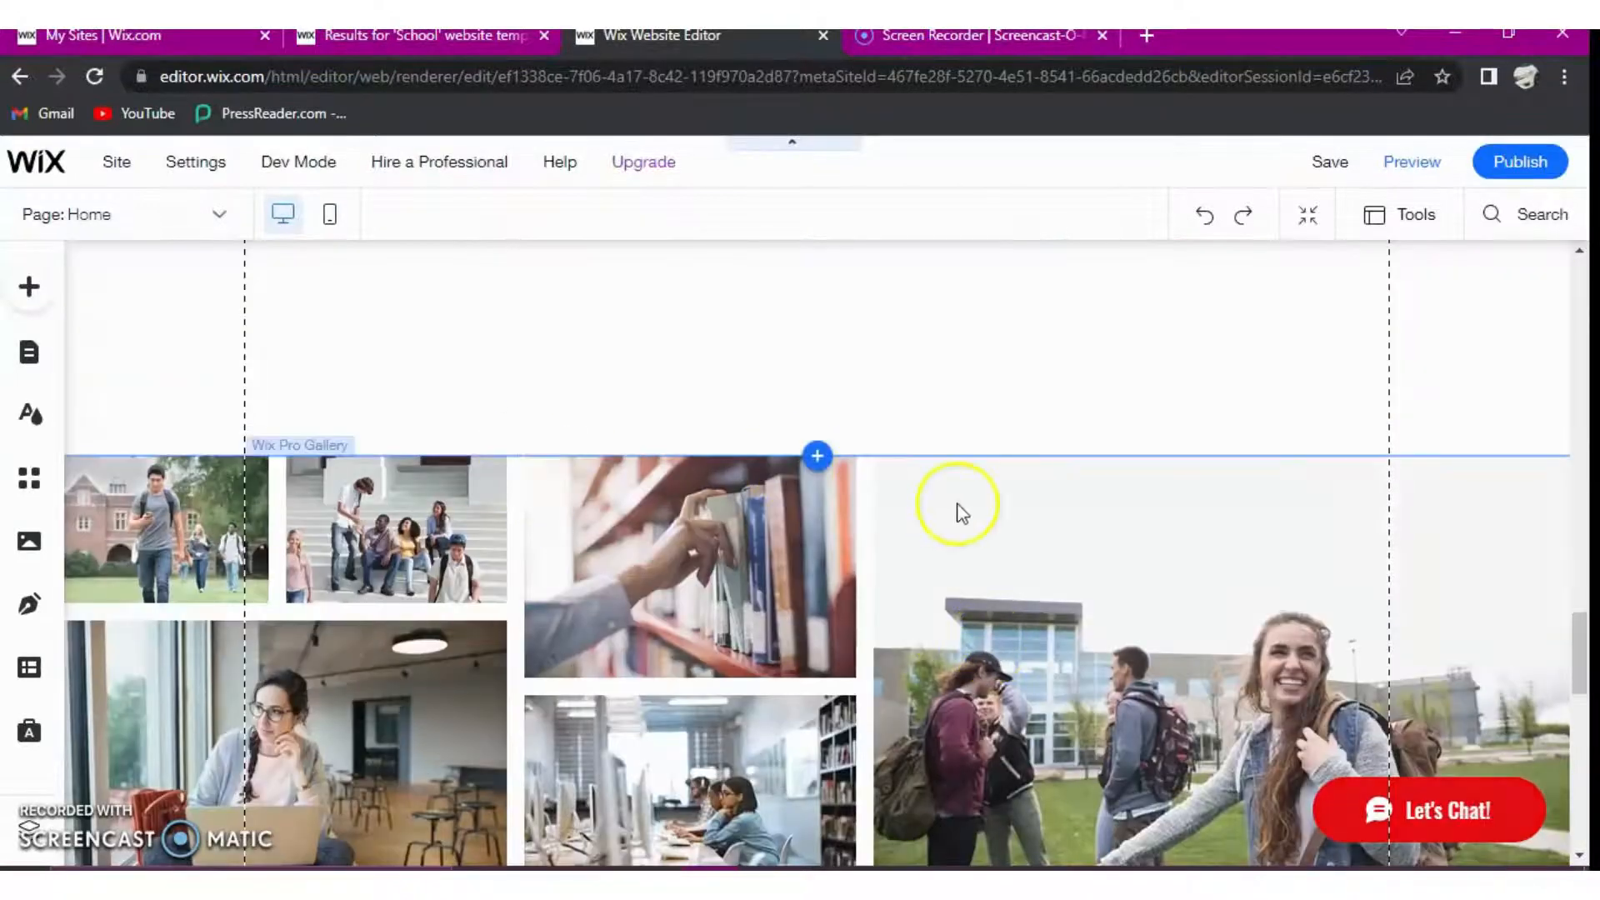
scroll(958, 515, up, 10)
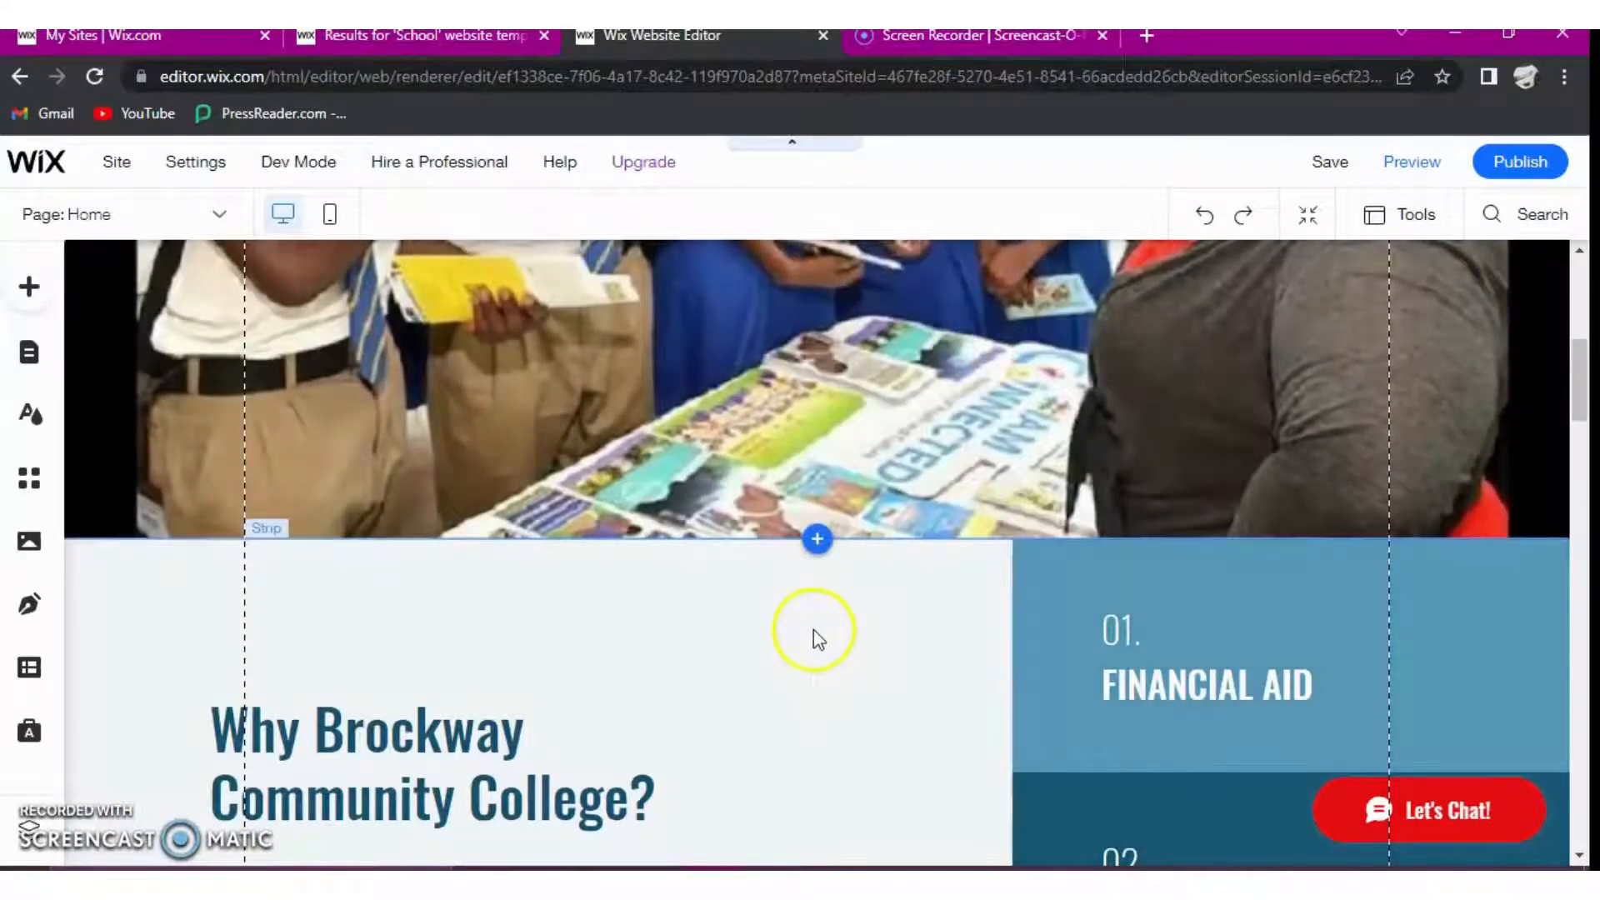
- Delete the "Why Brockway Community College?" column from the strip below the hero on the home page
click(819, 638)
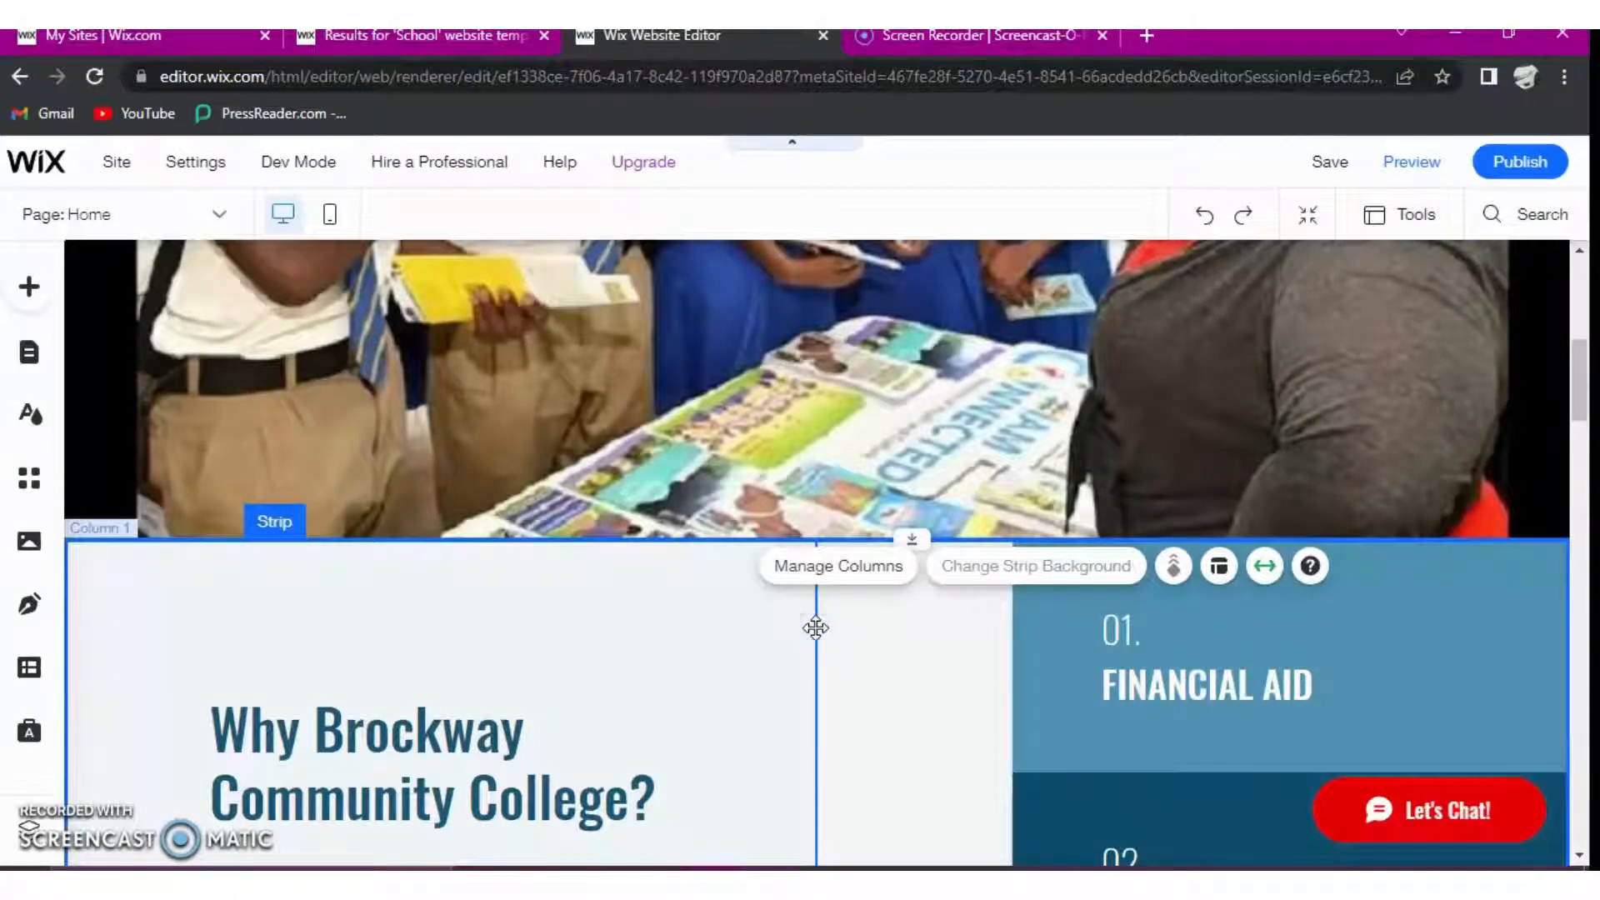
click(815, 627)
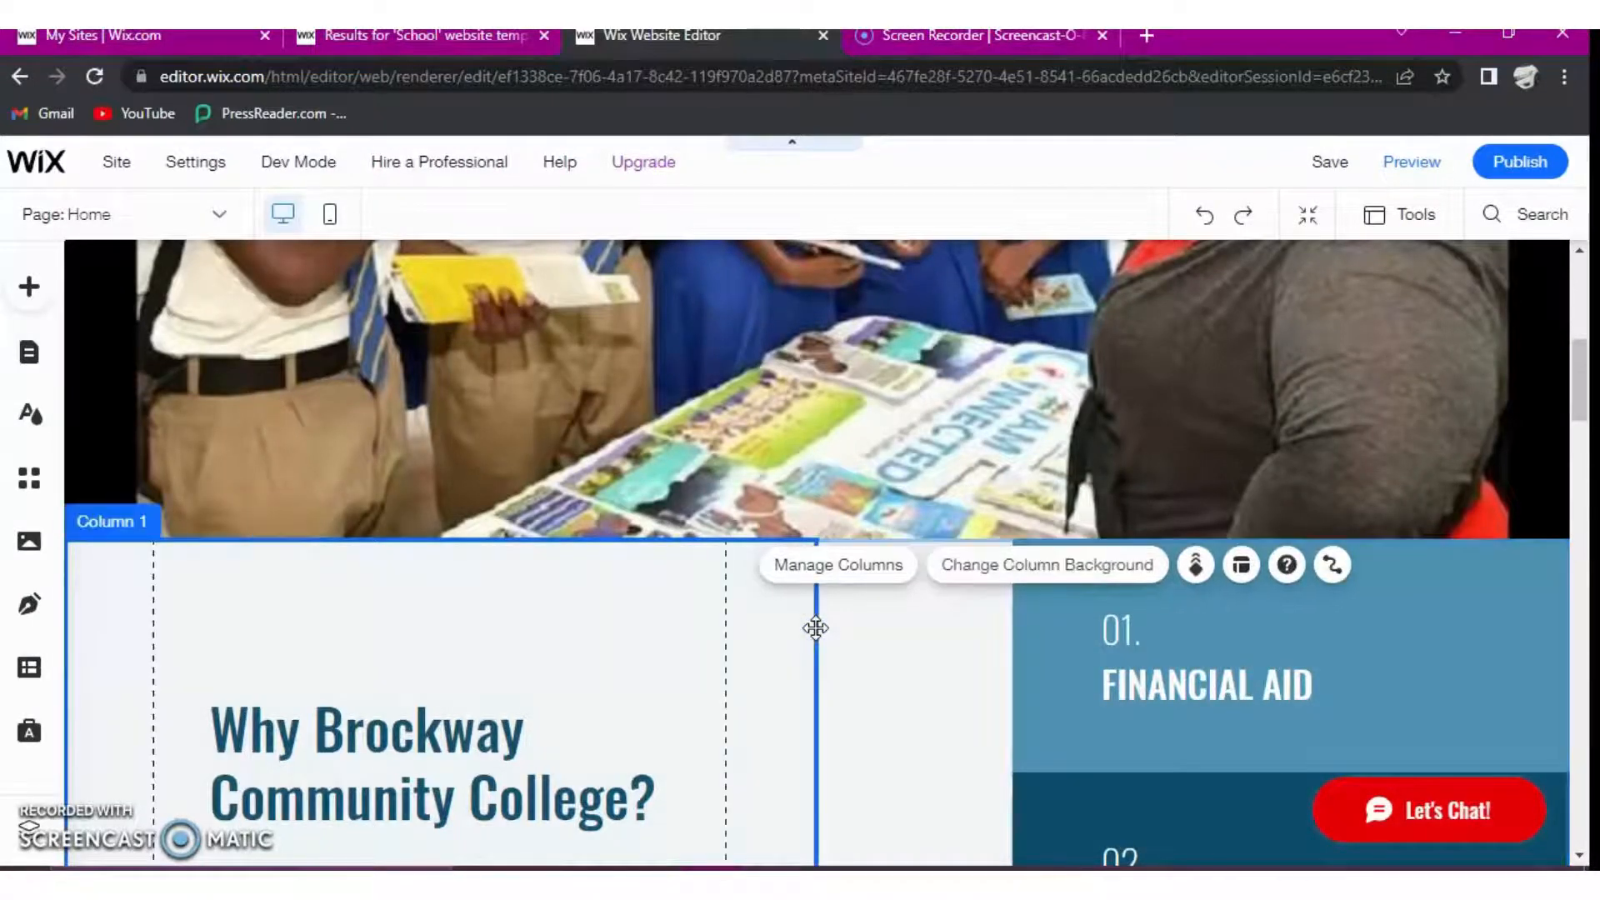
key(Delete)
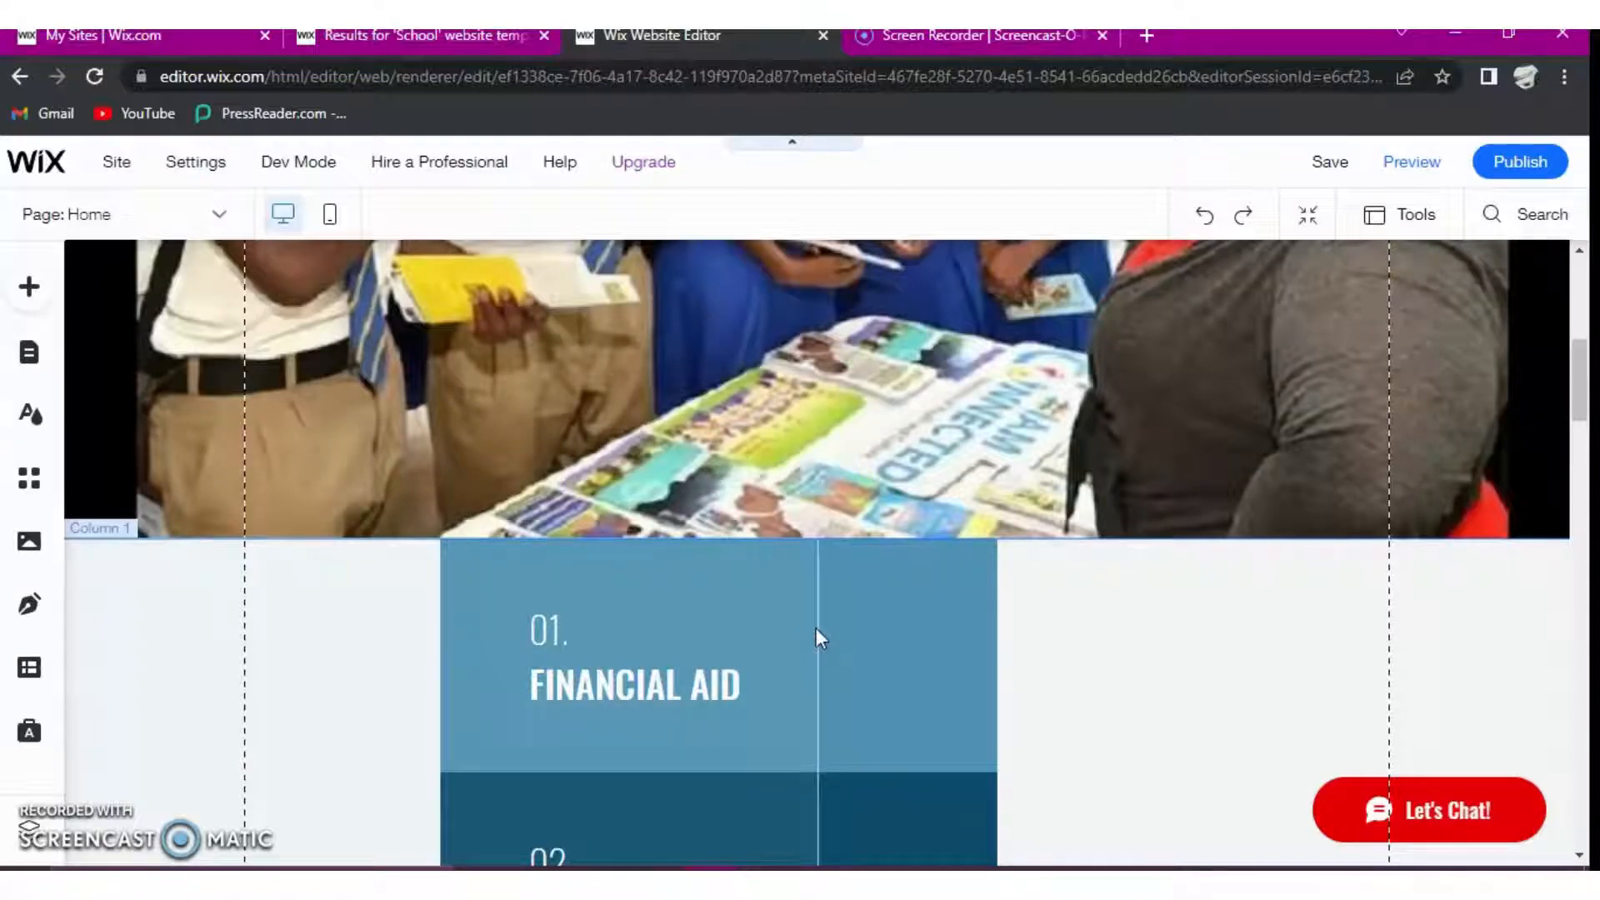
scroll(758, 761, down, 10)
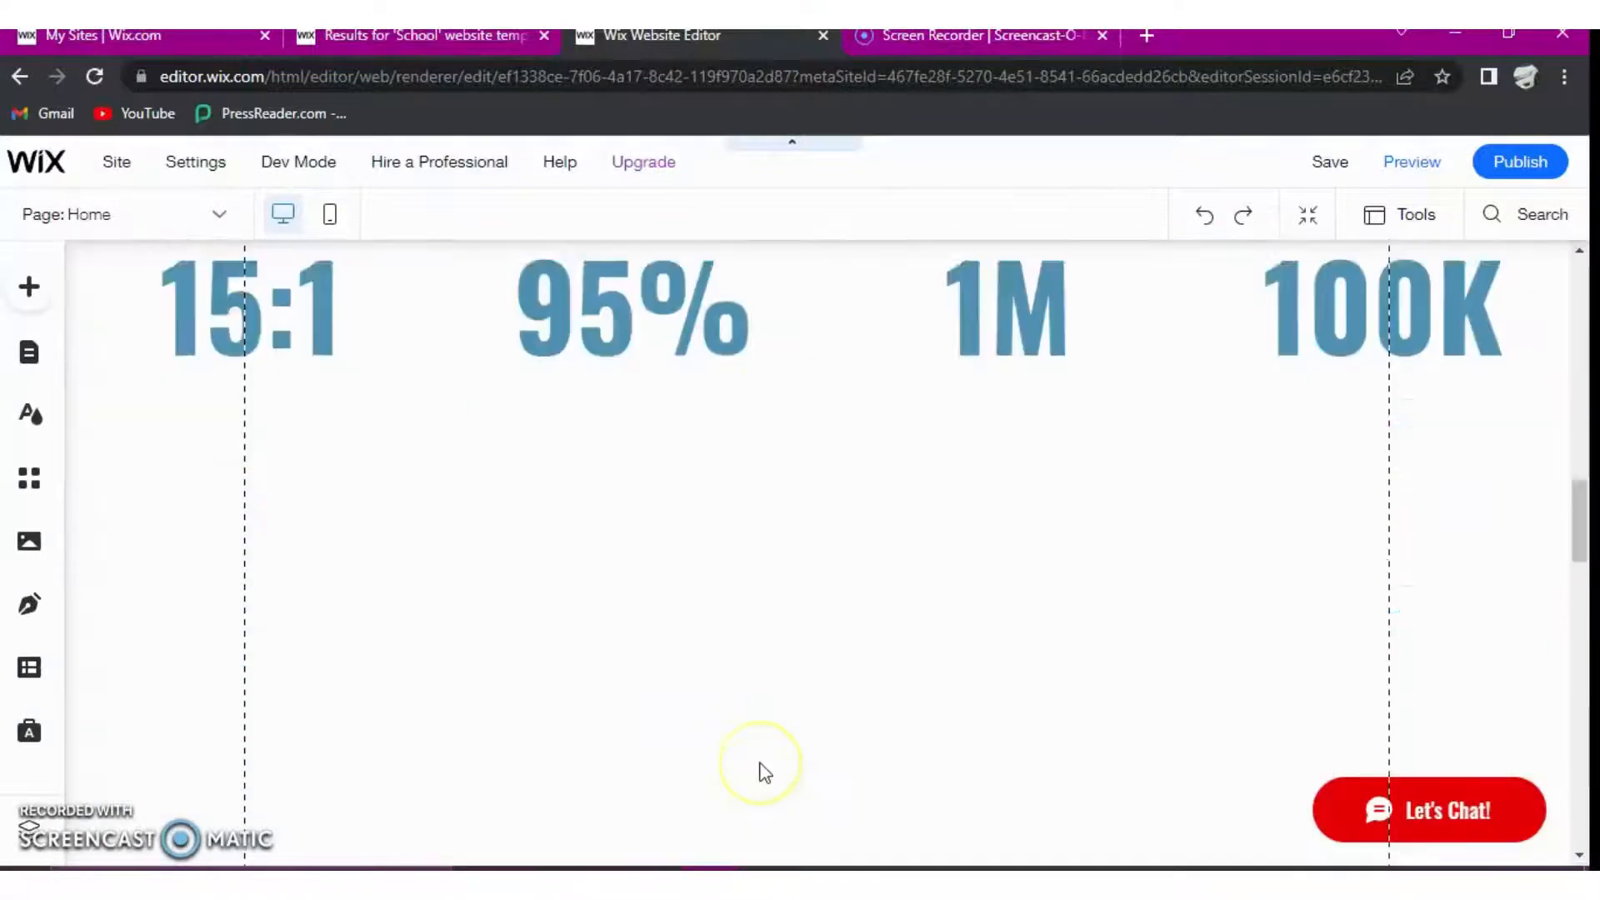
scroll(771, 768, up, 10)
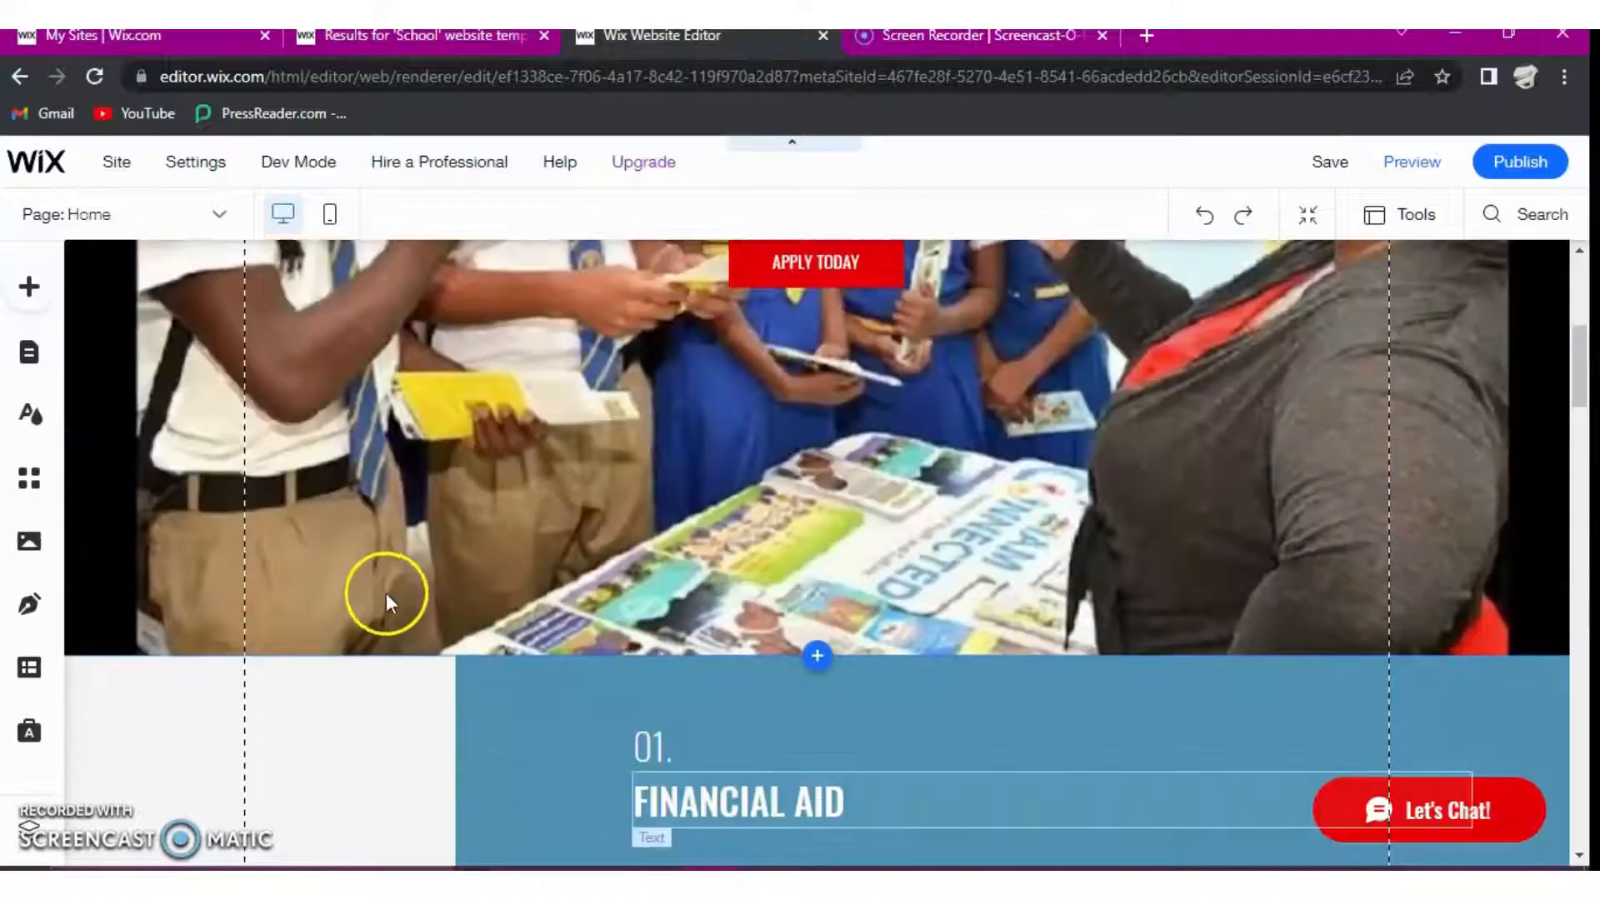
- Change the hero heading "Spring 2023 Applications Are Now Open" to the saved red color #E21C21
scroll(396, 564, up, 5)
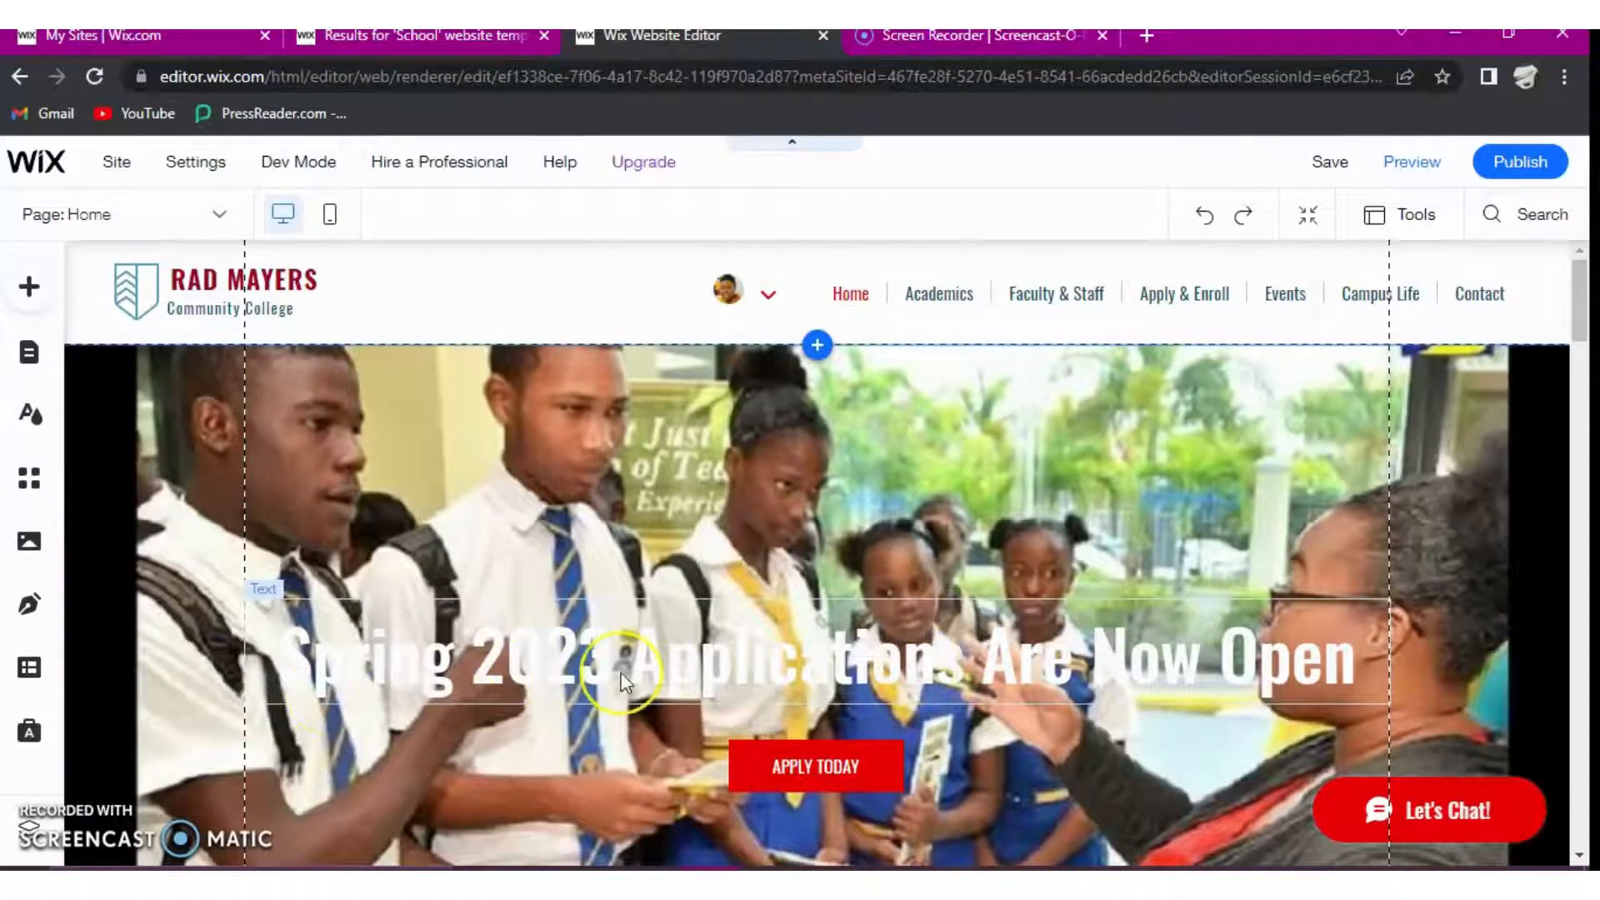
click(500, 679)
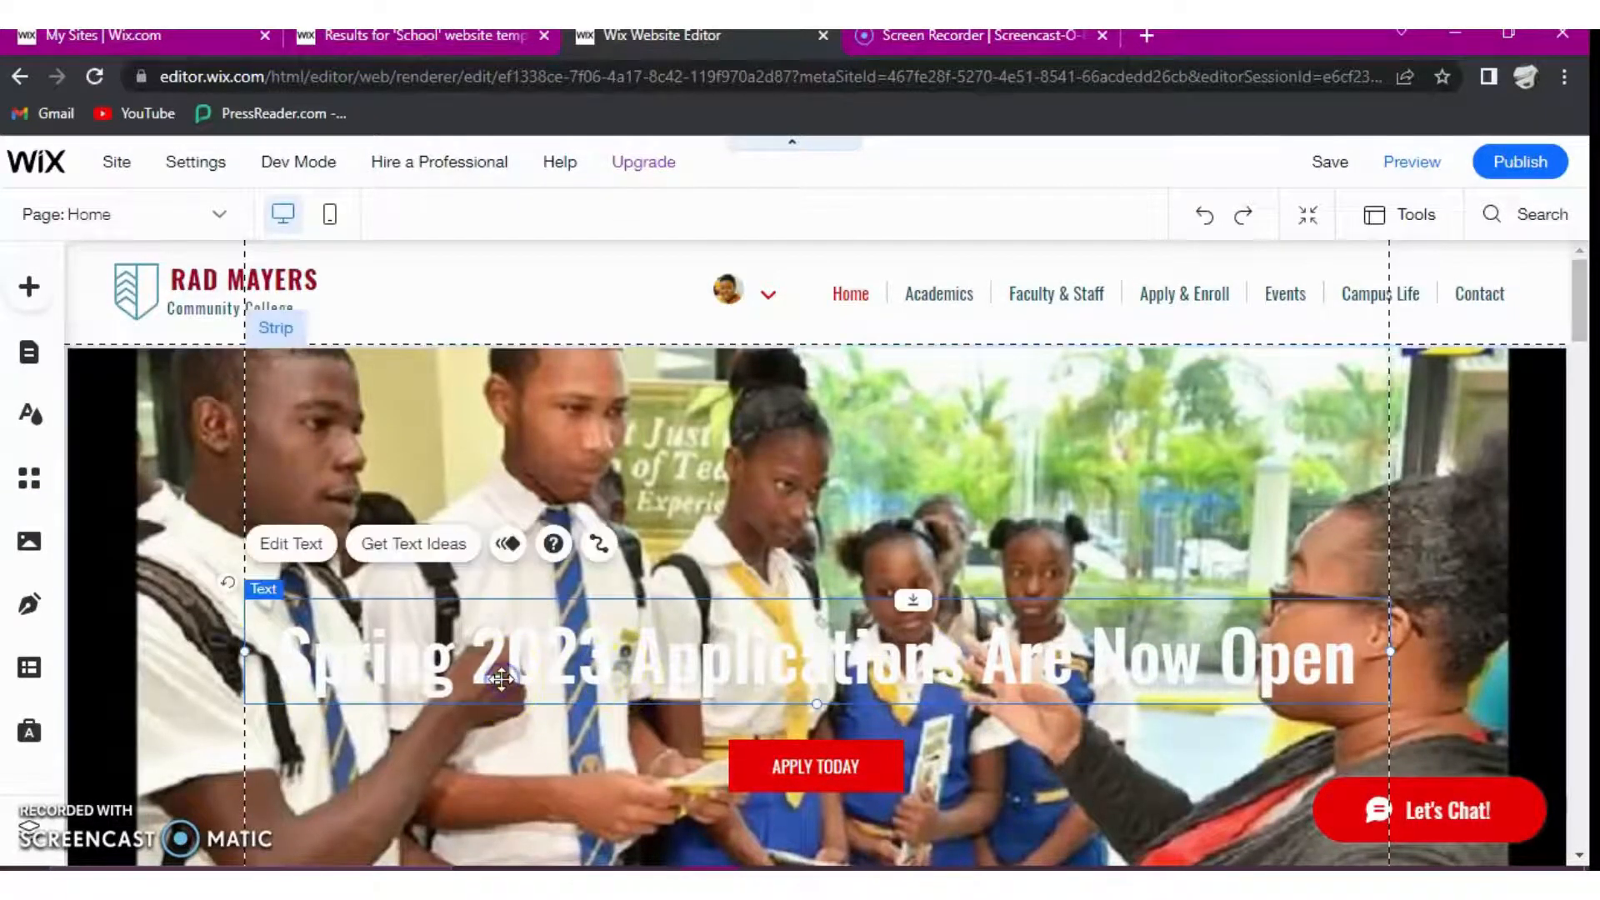
click(821, 670)
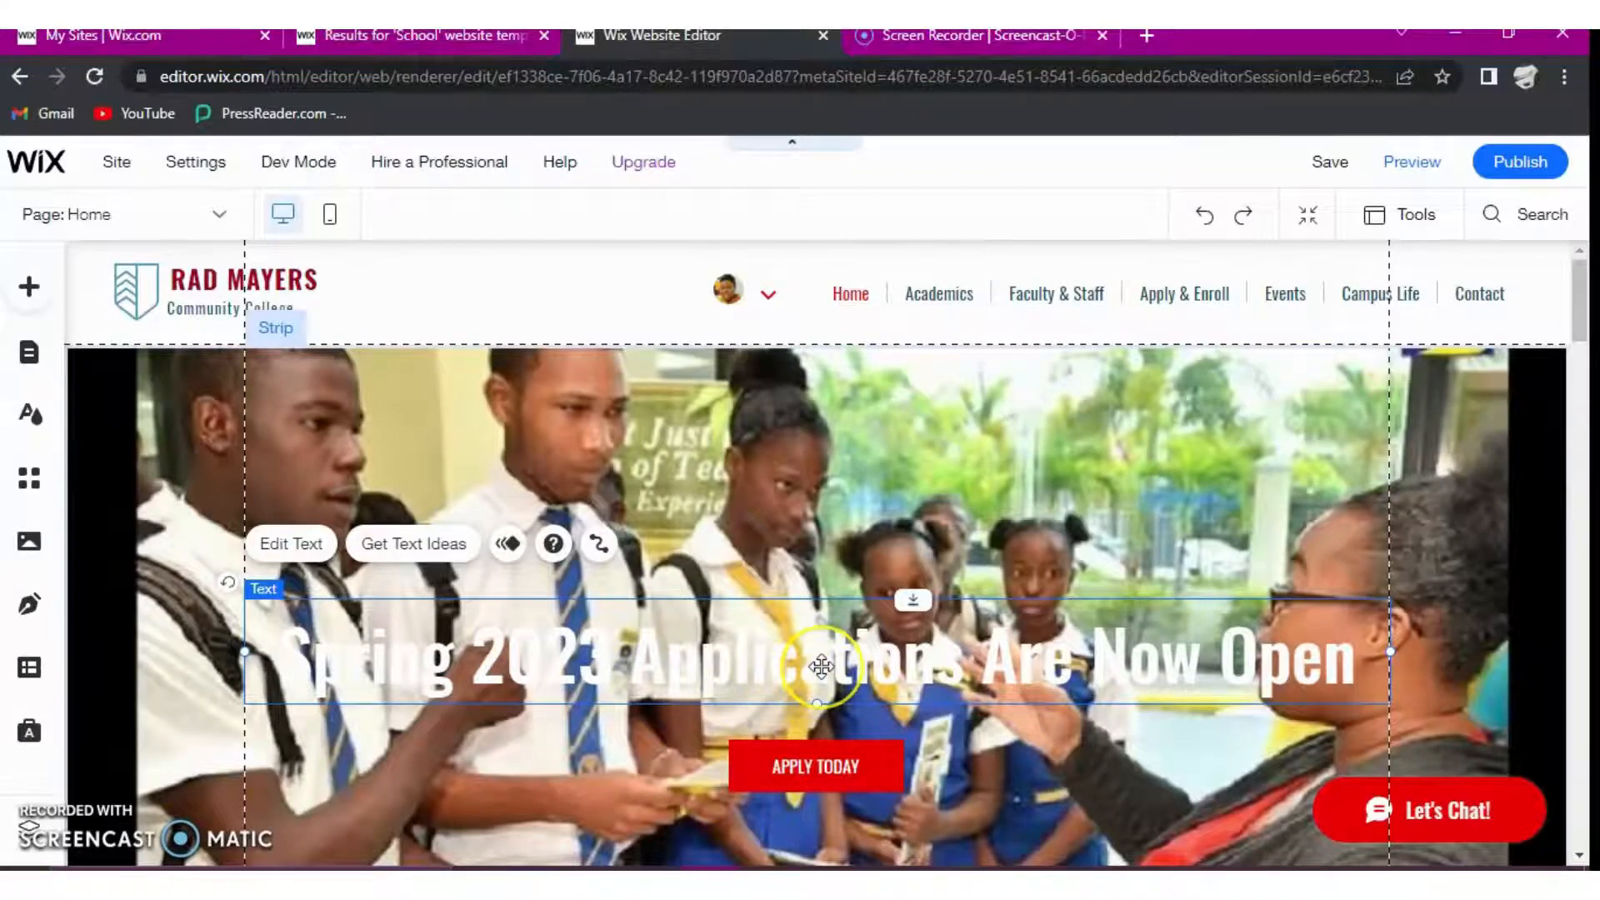
click(289, 545)
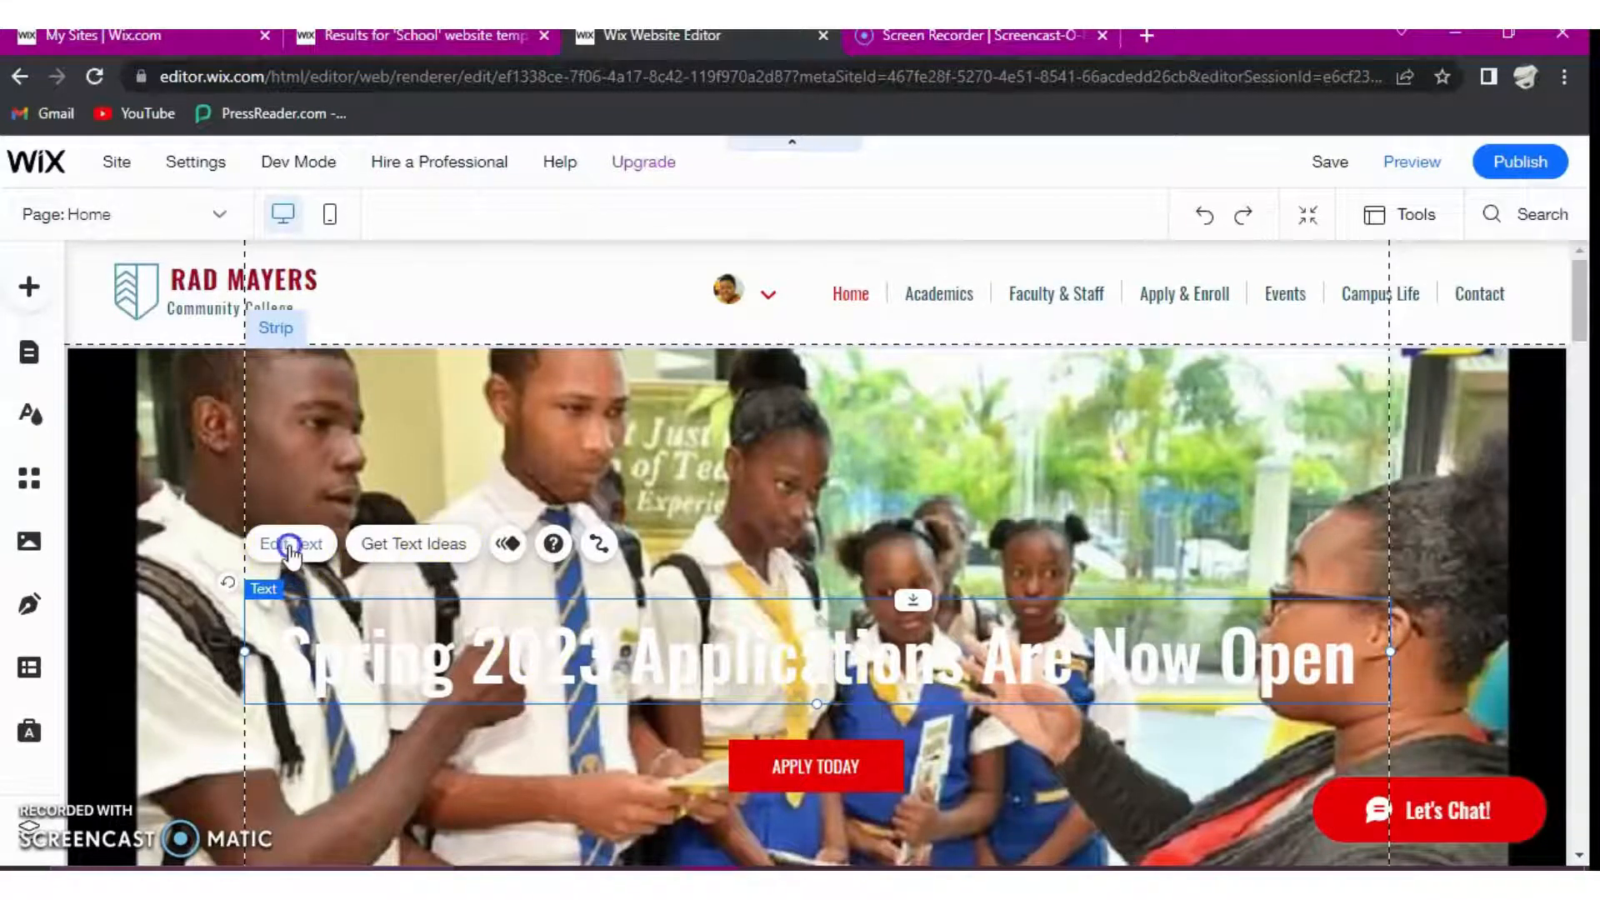
click(1046, 595)
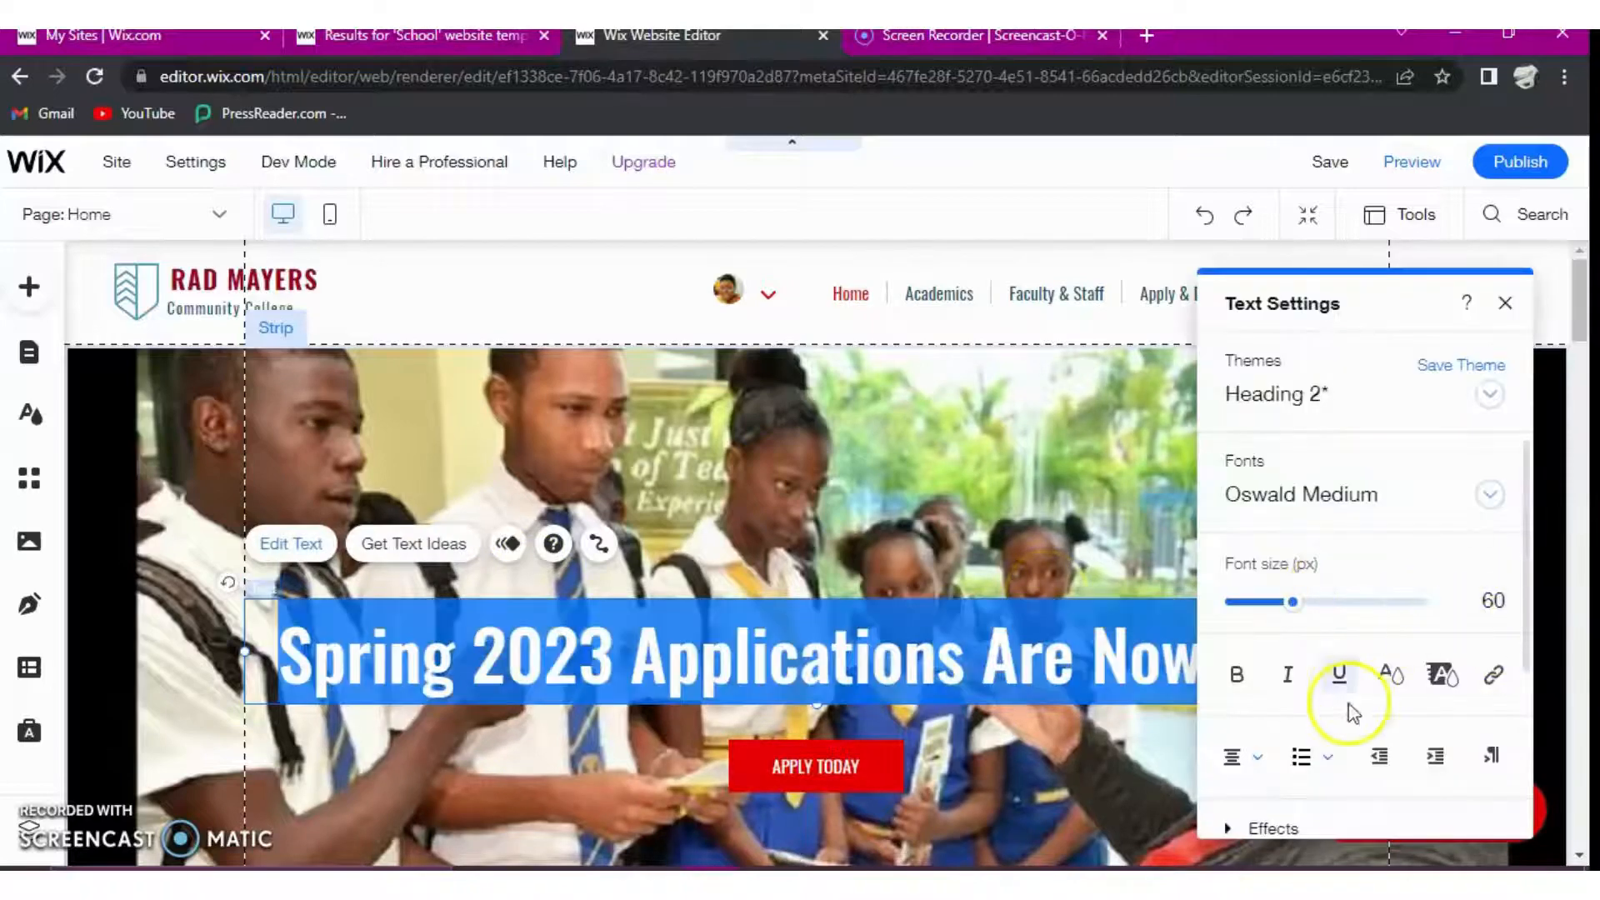
click(1390, 674)
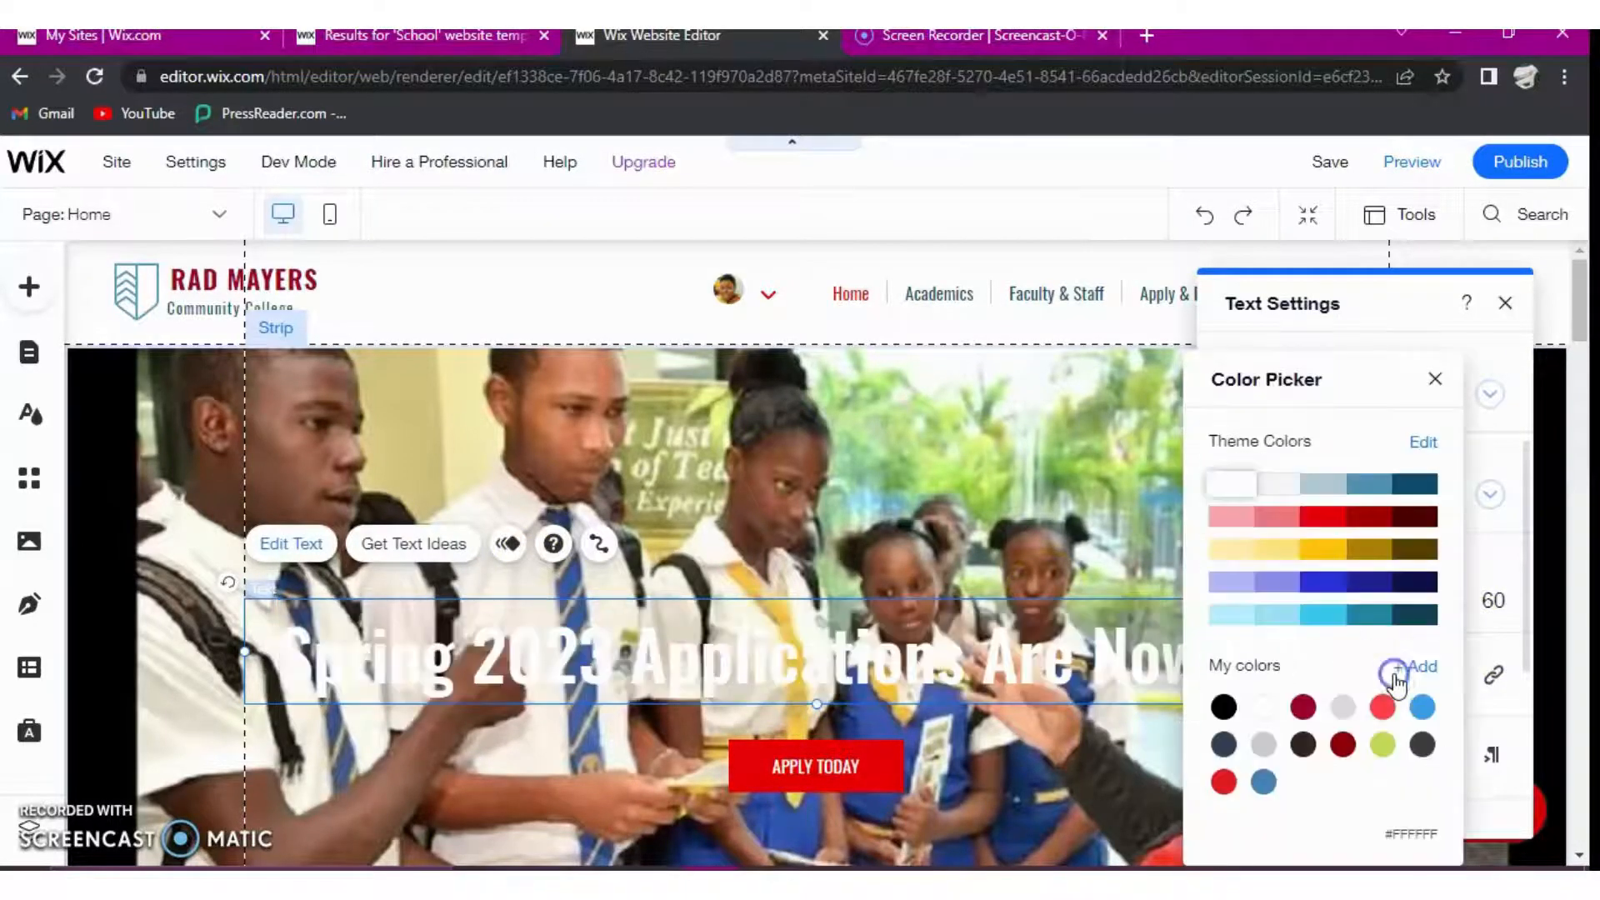
click(1342, 744)
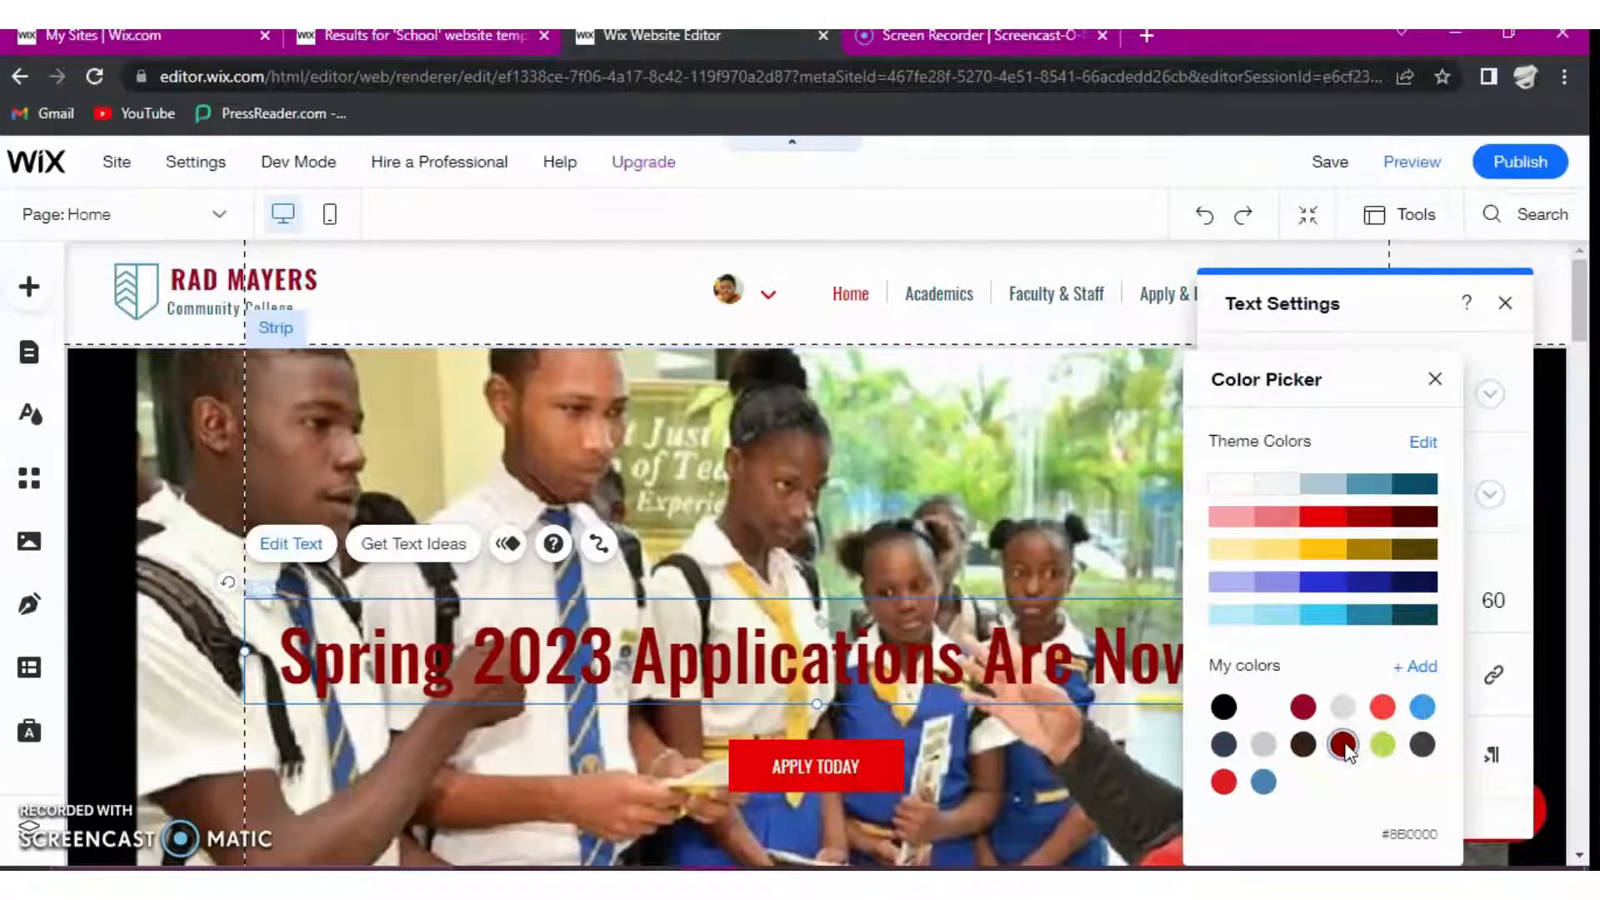
click(1224, 782)
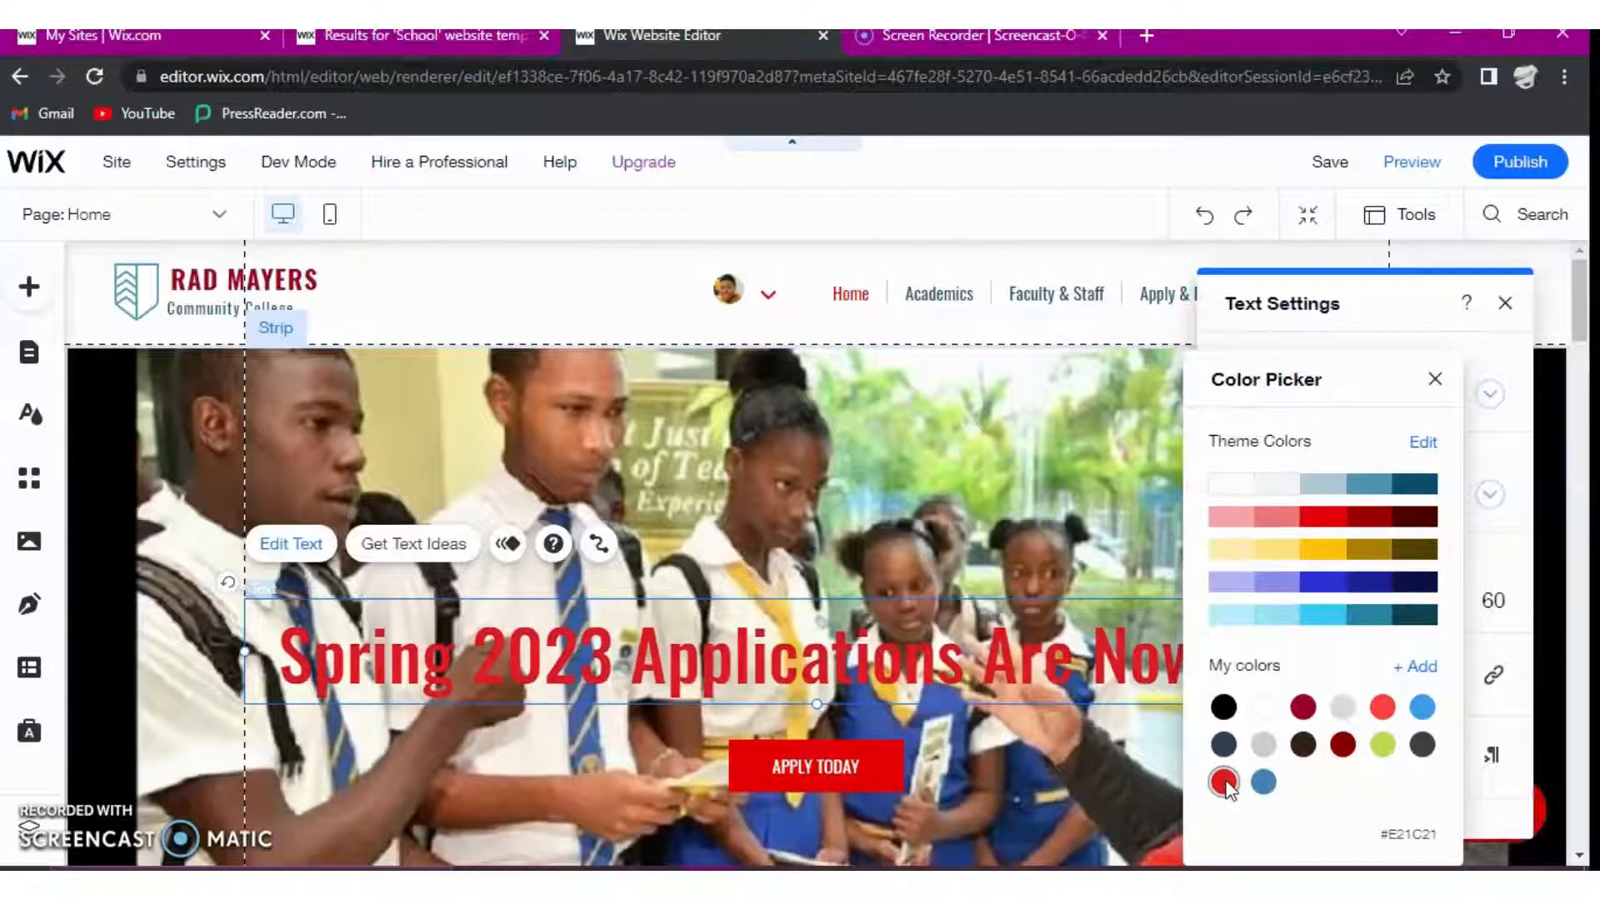
click(1430, 385)
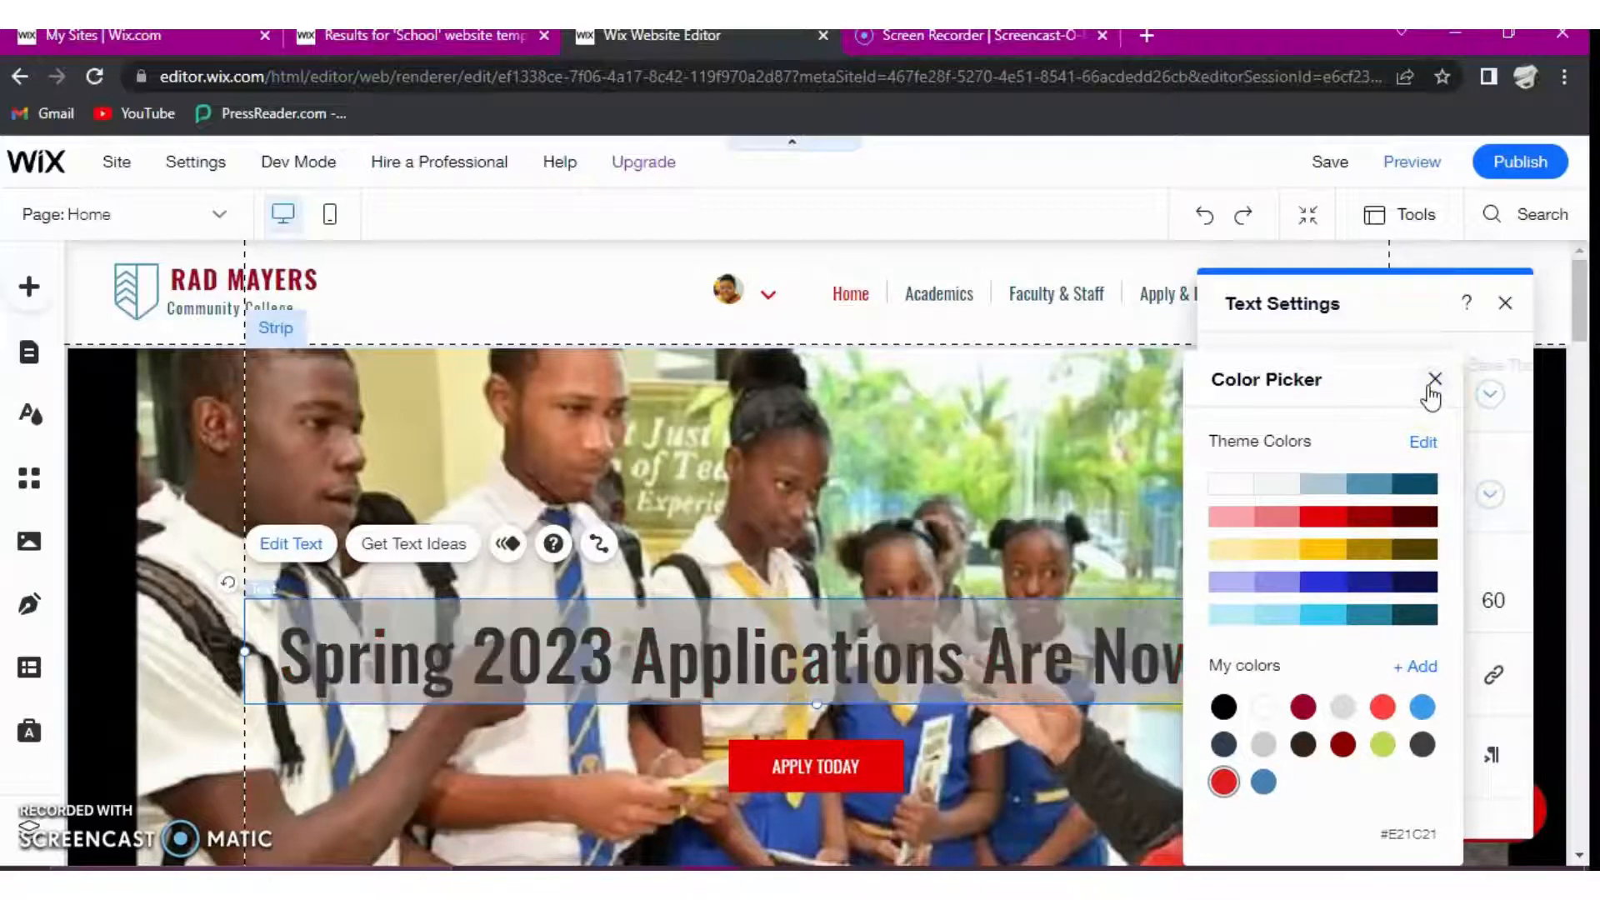
click(1432, 382)
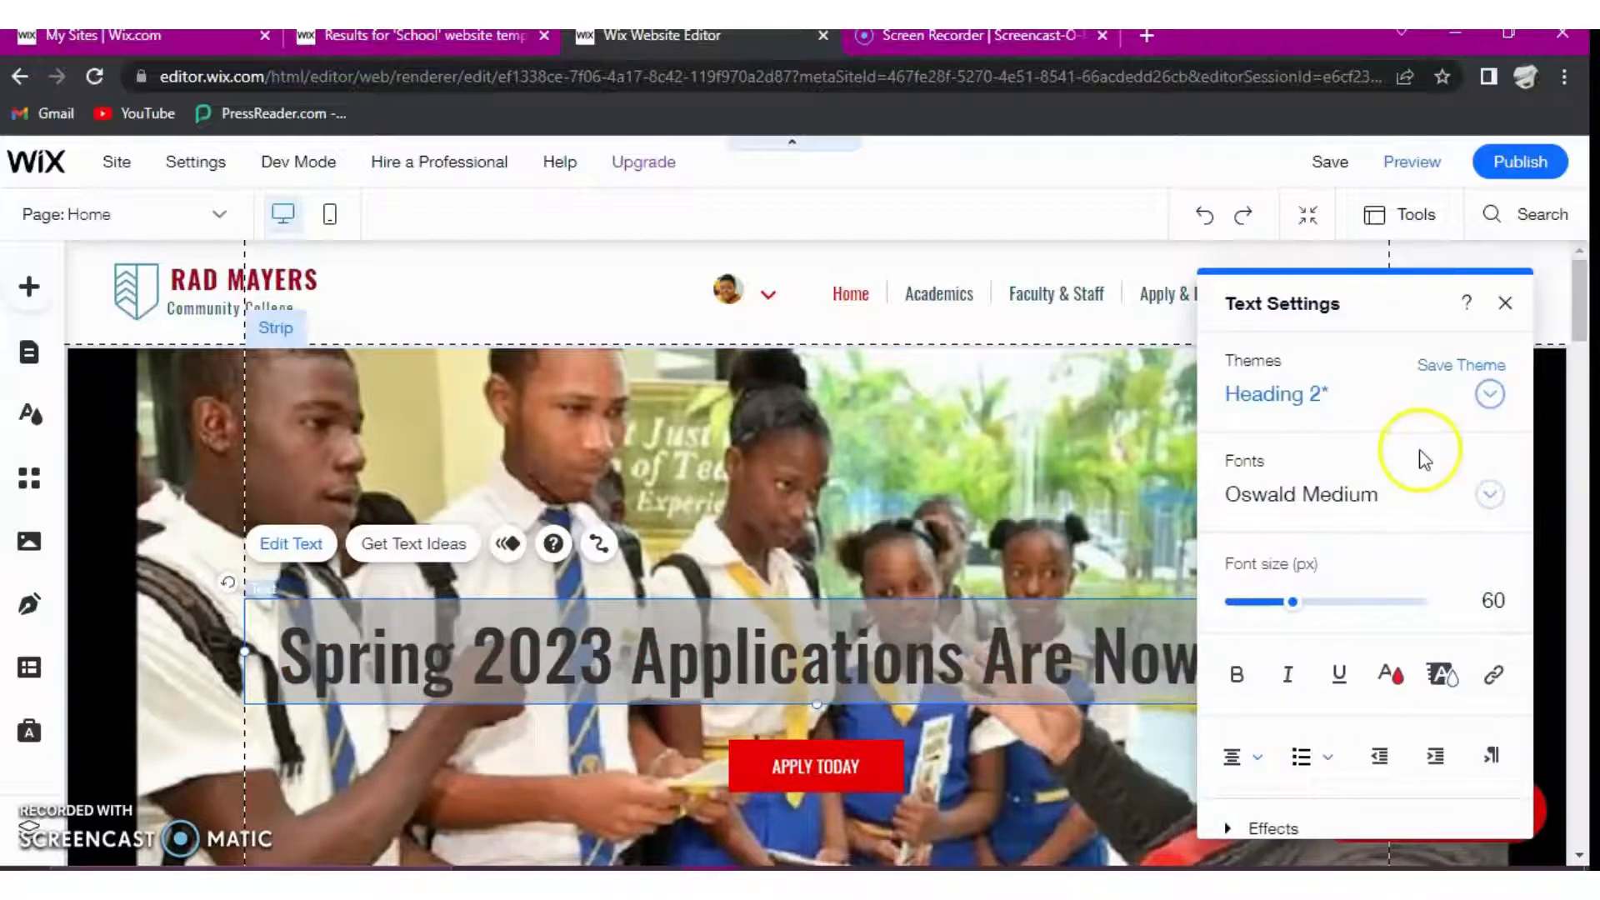
- Set the hero heading's font to Palatino Linotype and reduce its size to 36 px
click(1490, 496)
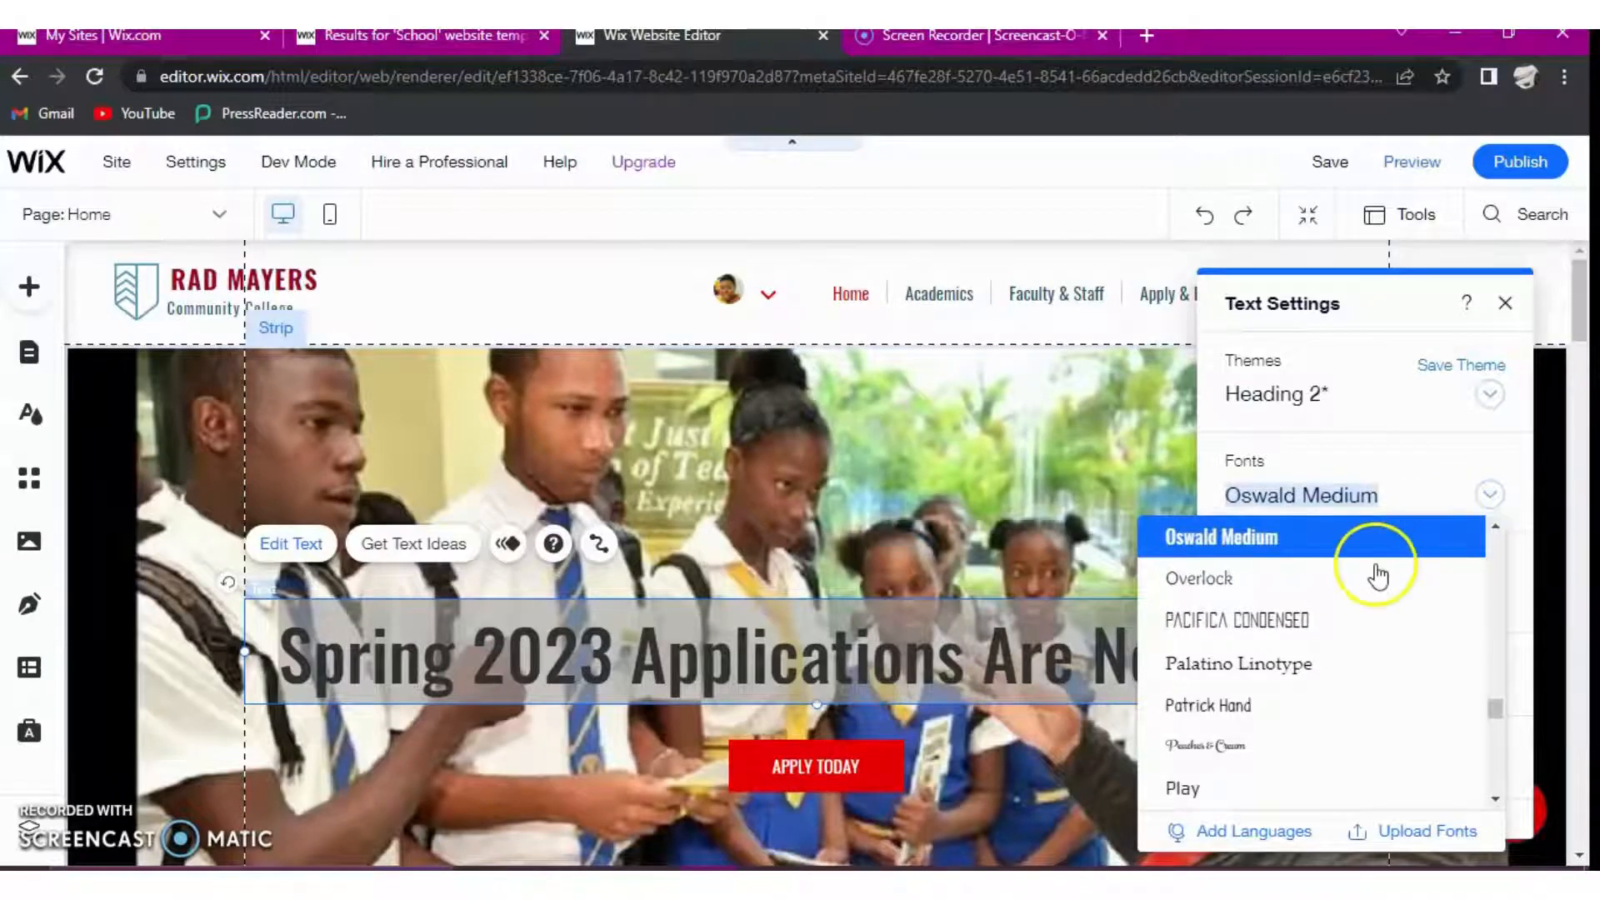
click(1298, 670)
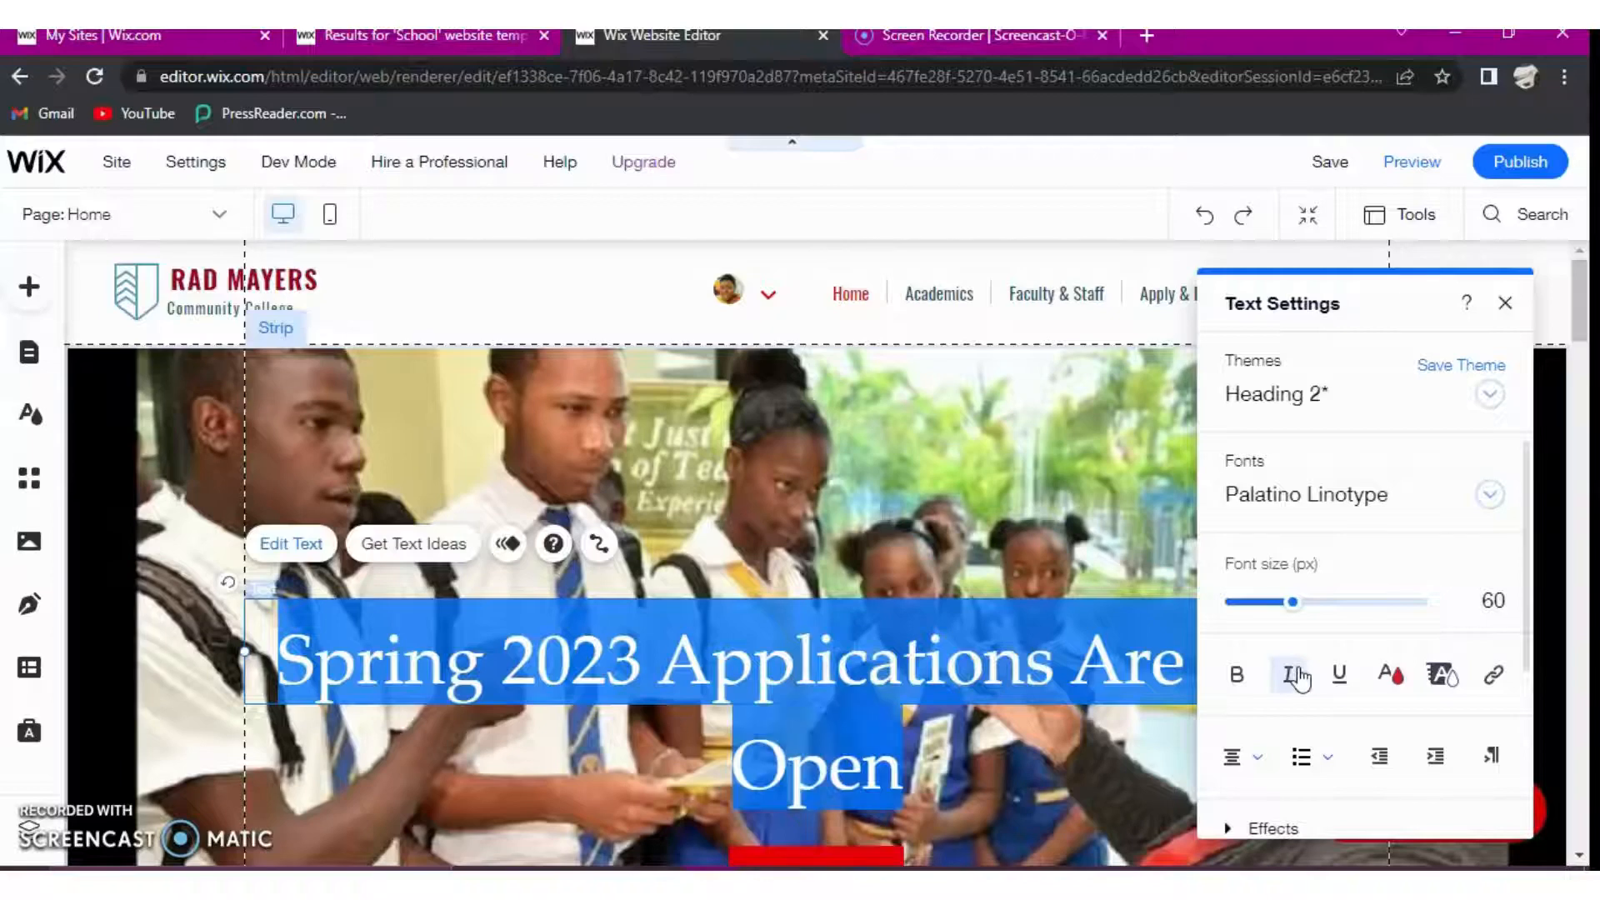
click(1293, 605)
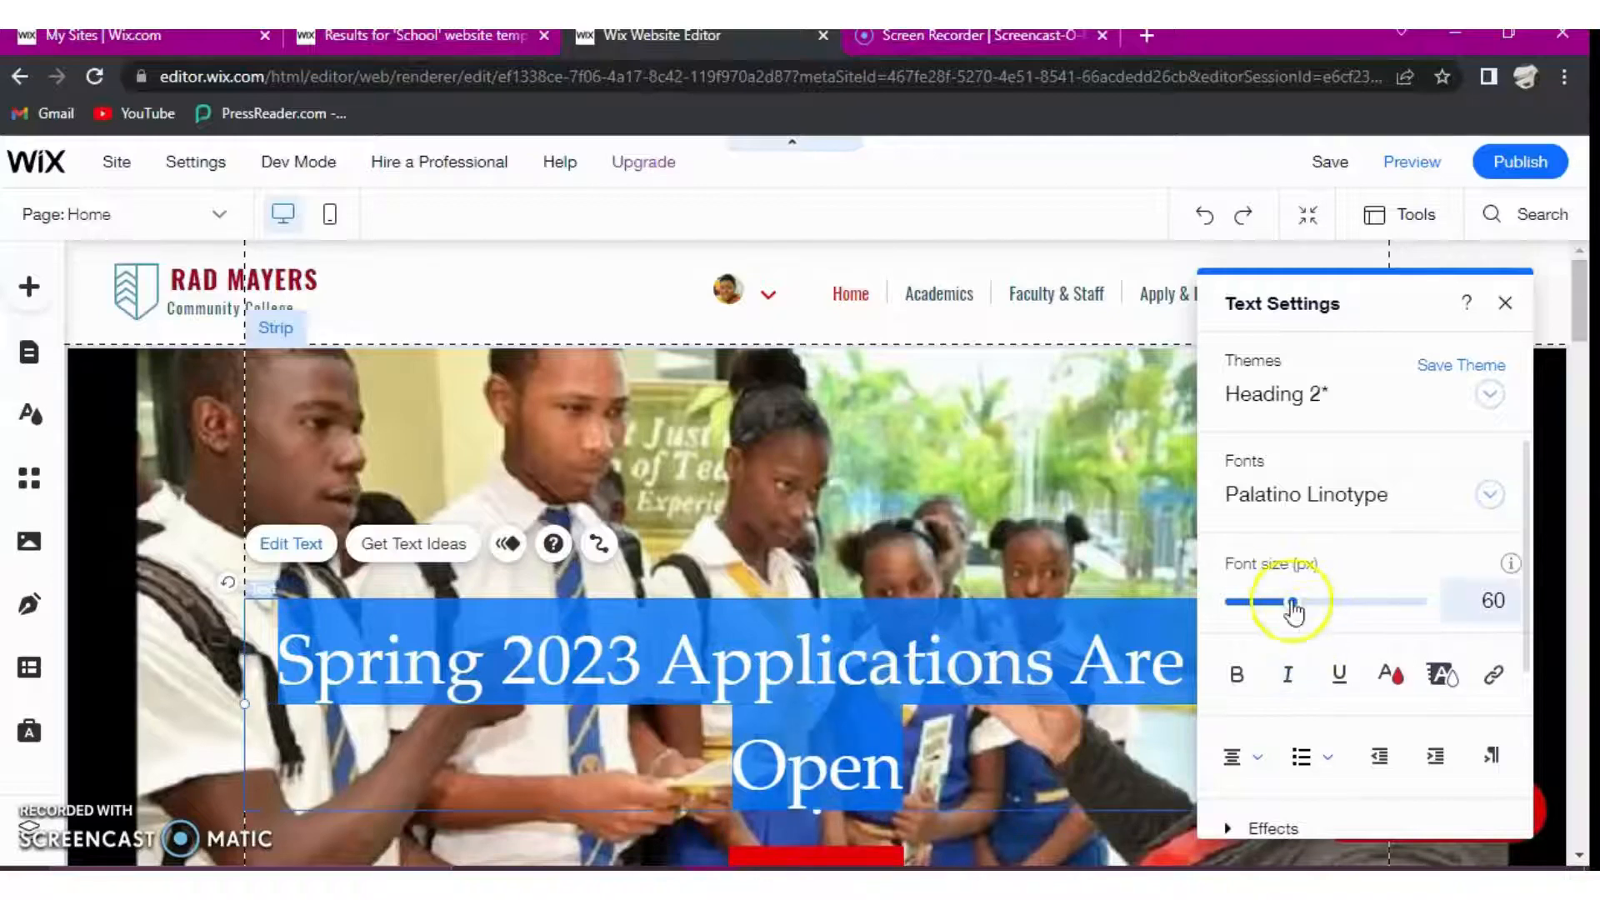
drag(1292, 611, 1269, 618)
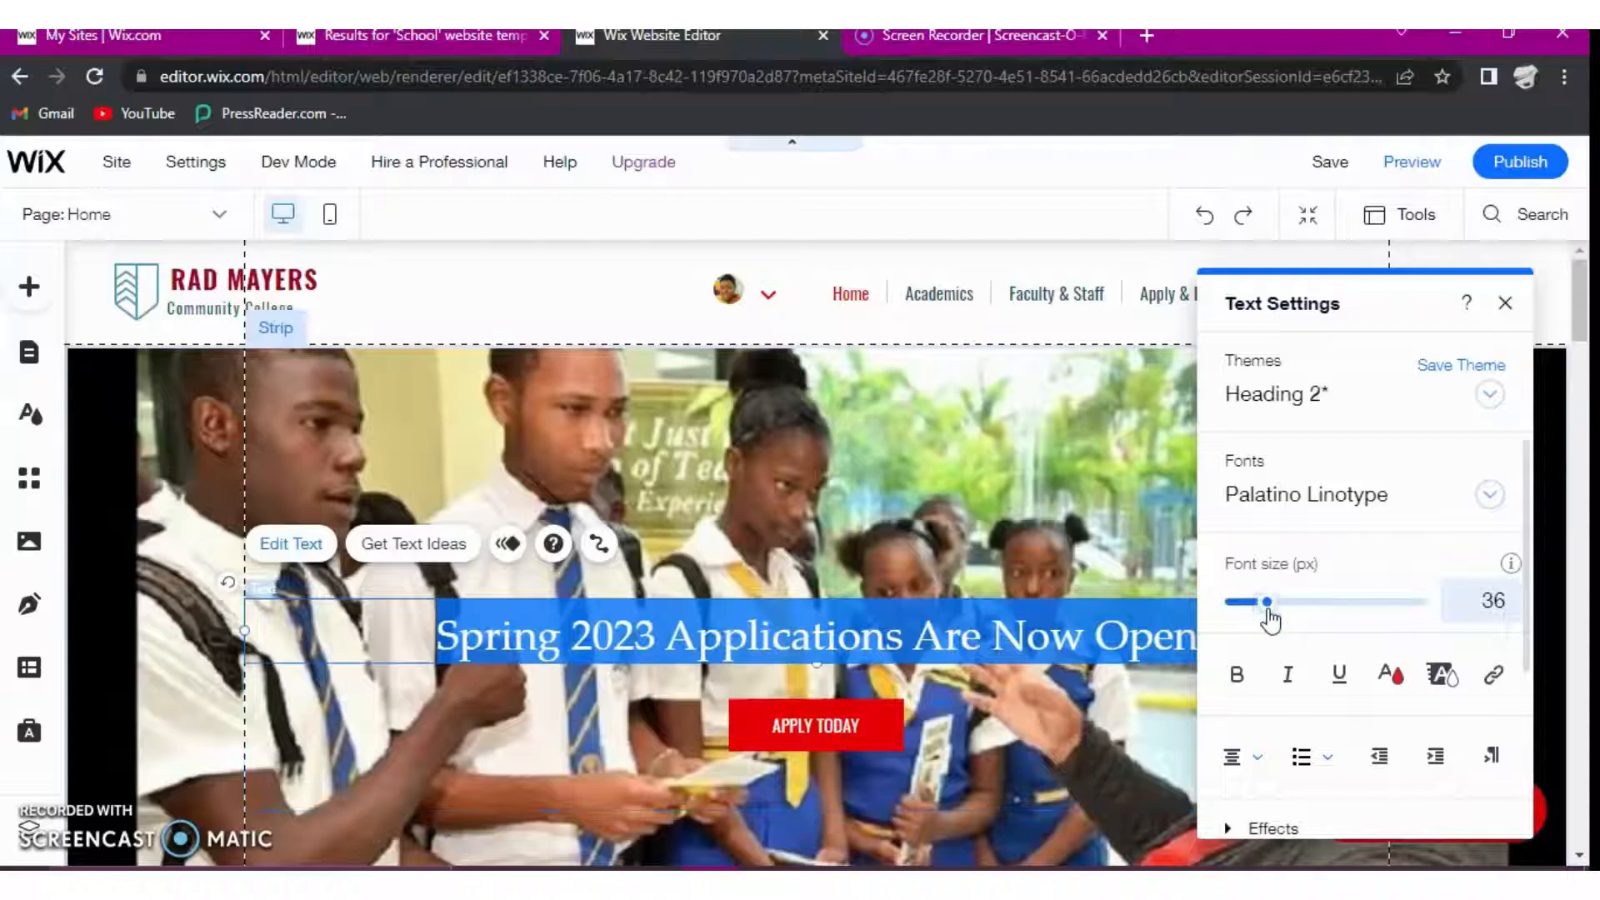
click(967, 616)
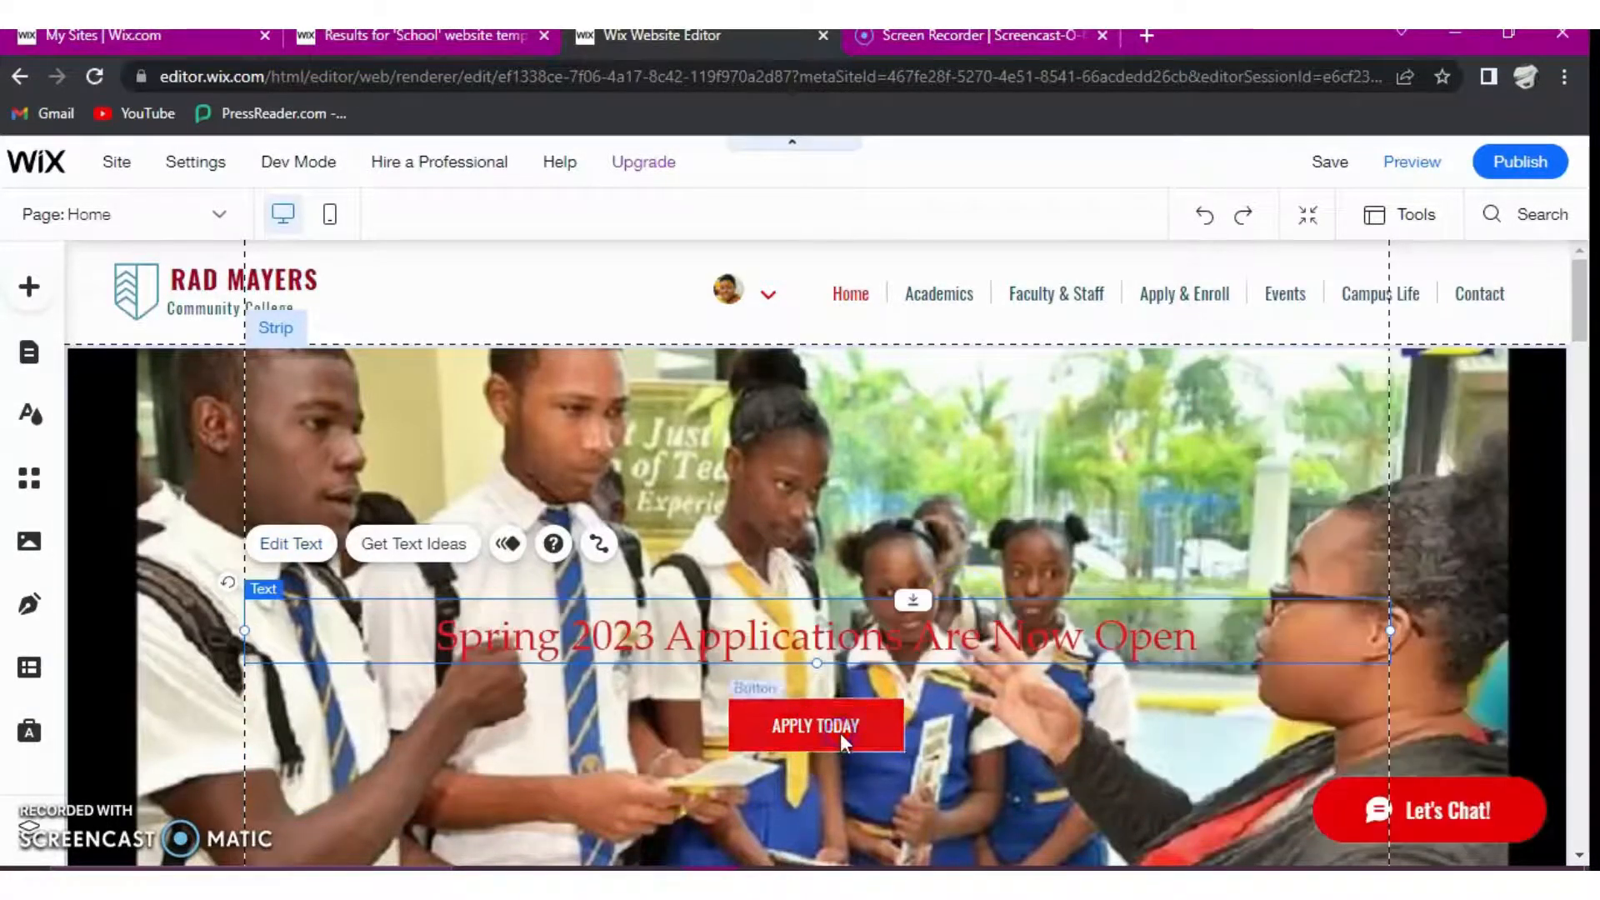
- Shorten the hero button's label to "APPLY" and close its settings
click(840, 732)
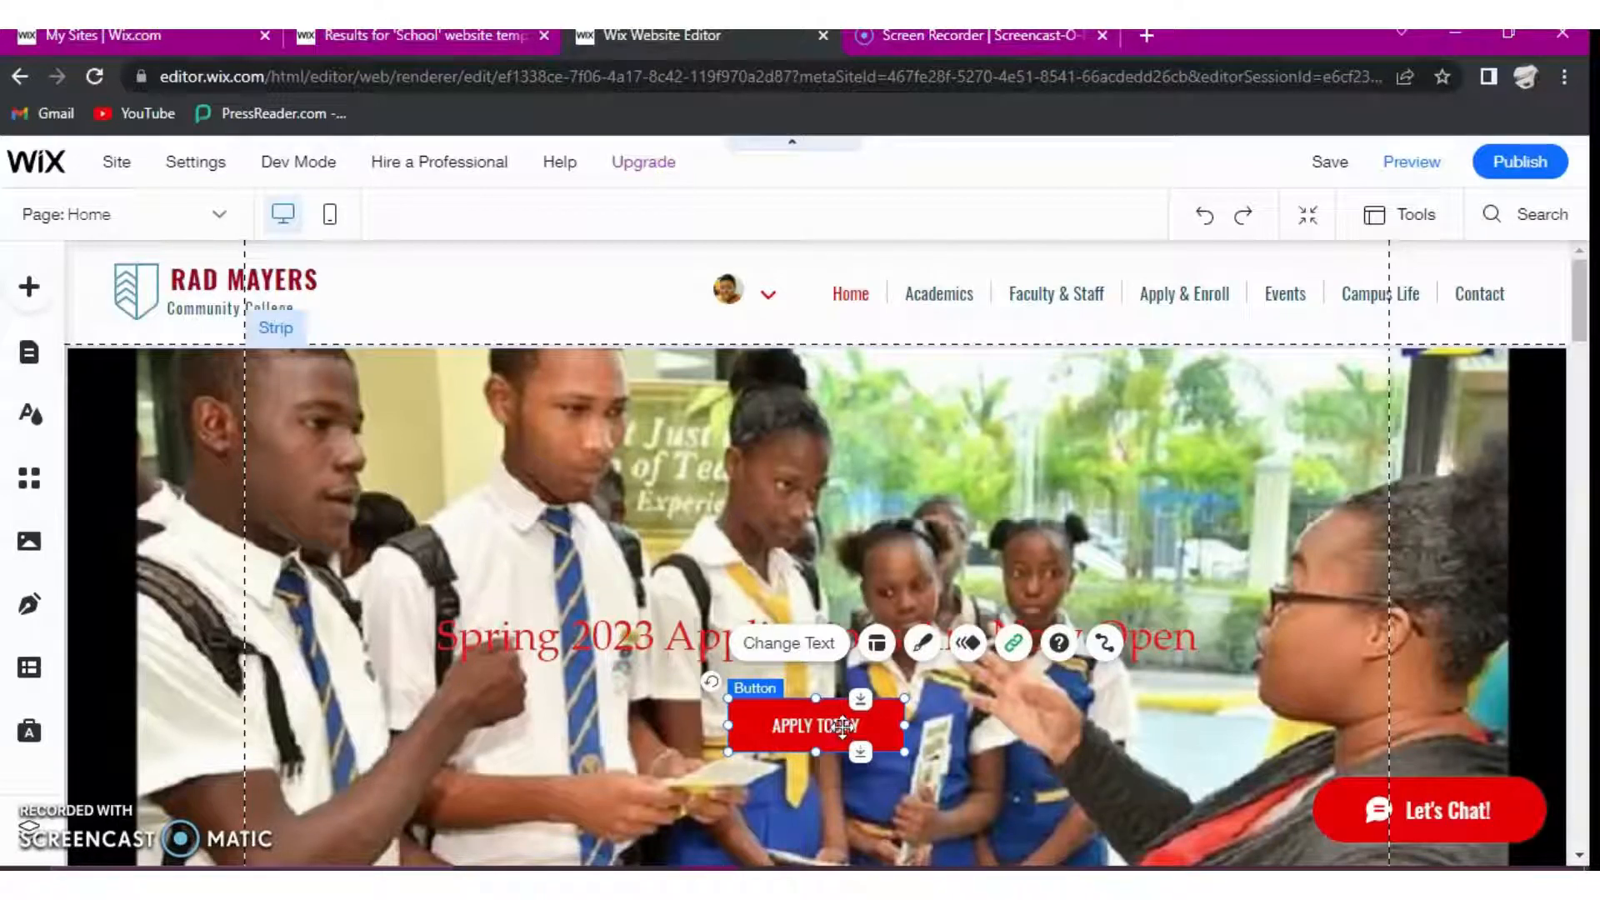
click(822, 645)
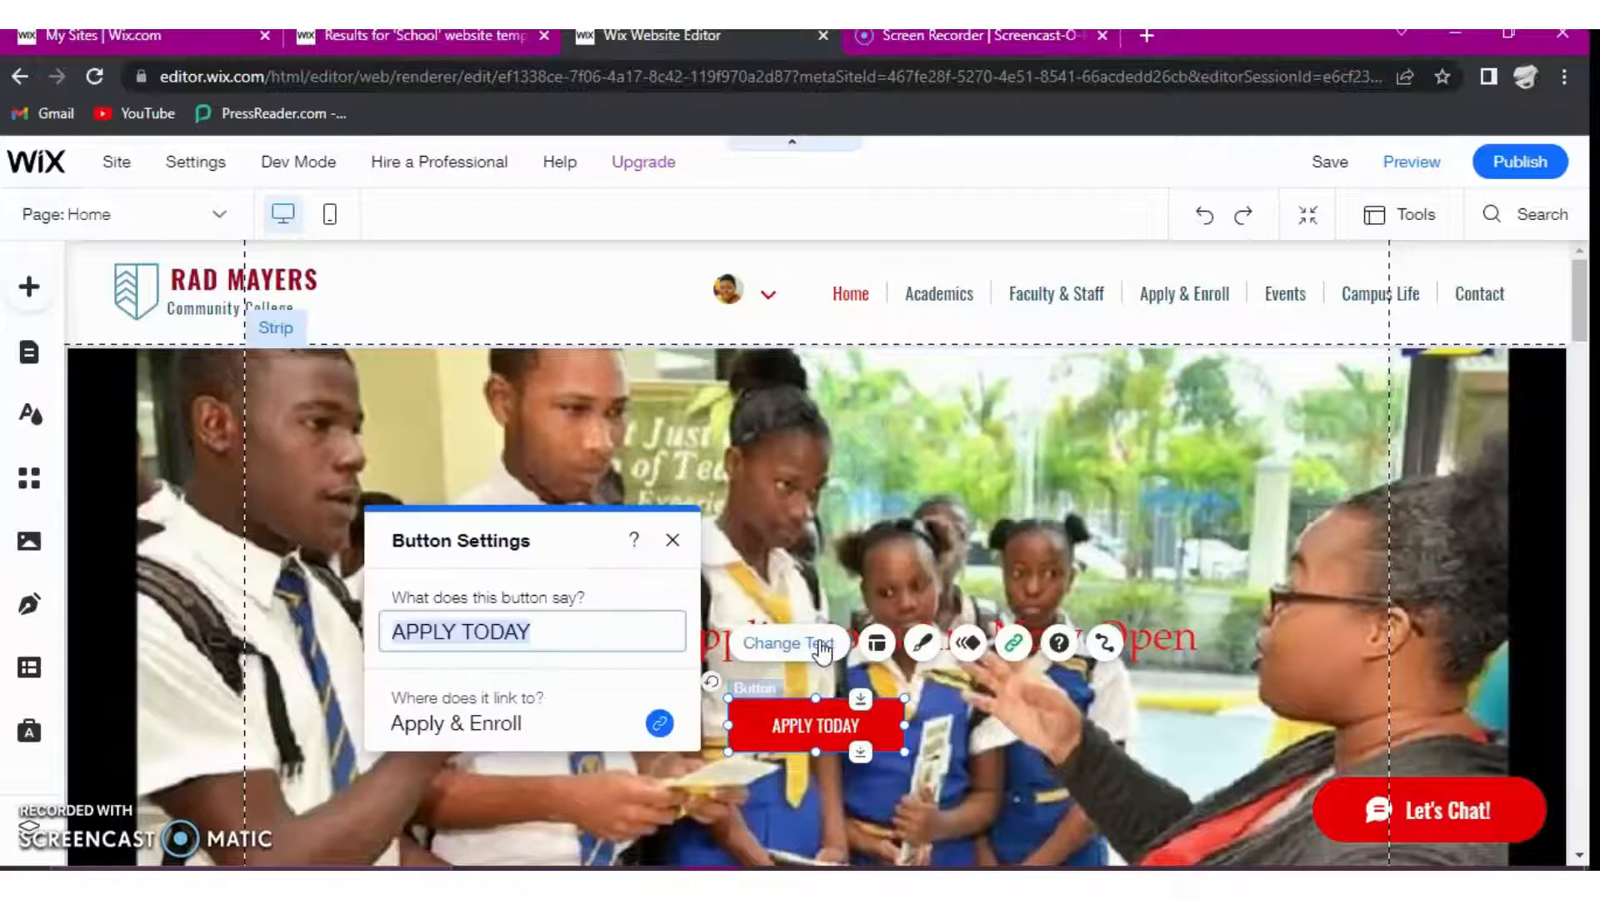
click(572, 631)
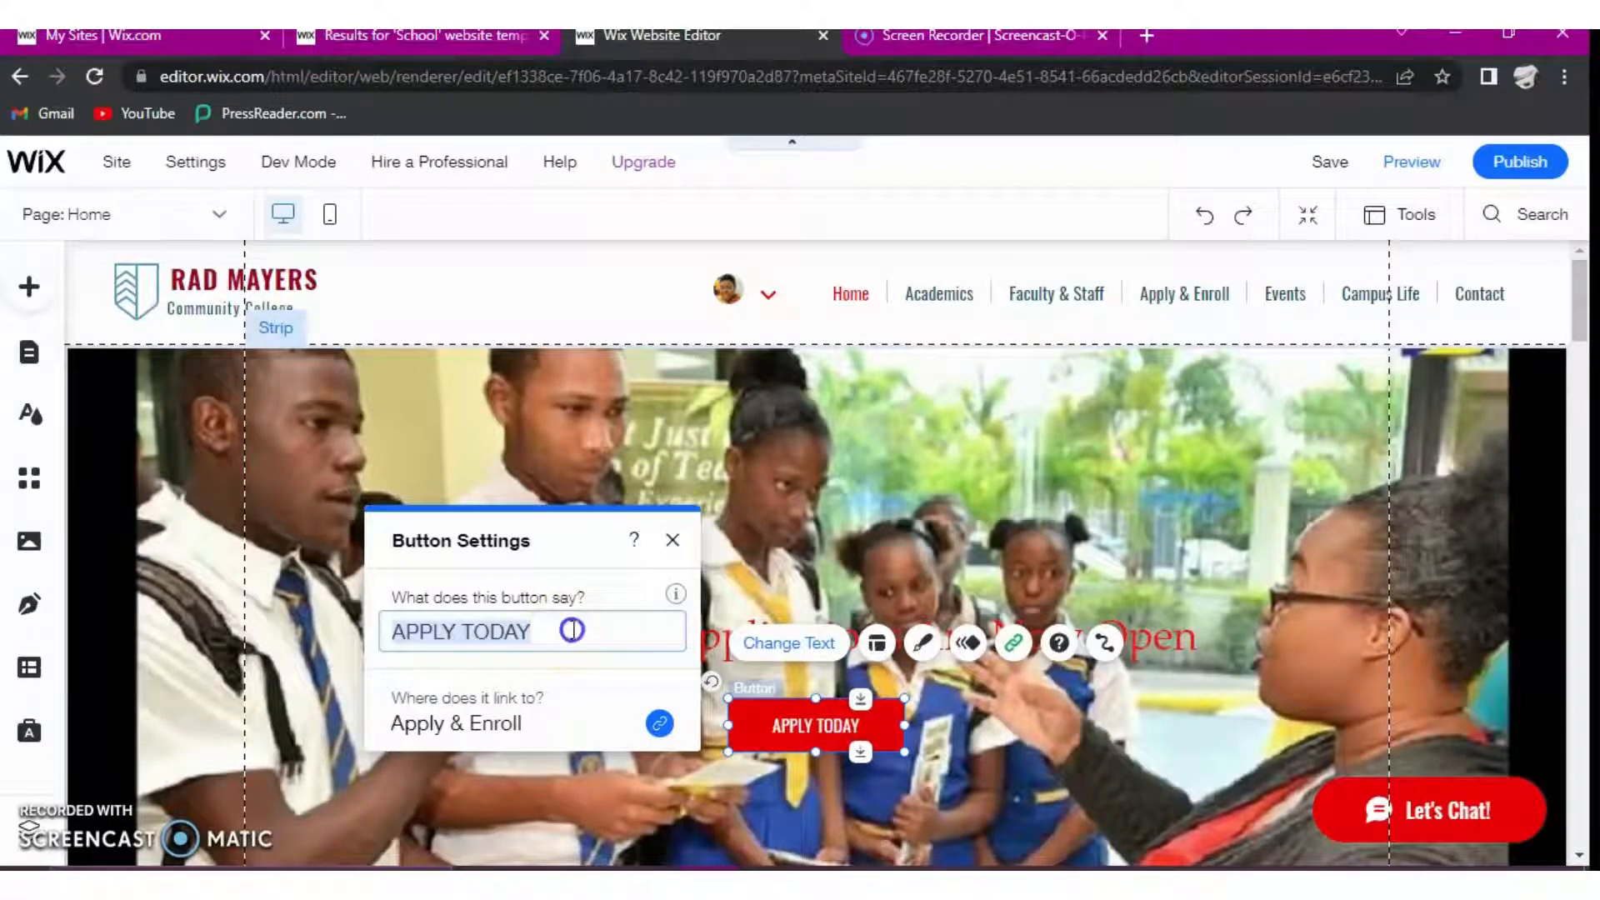
click(573, 630)
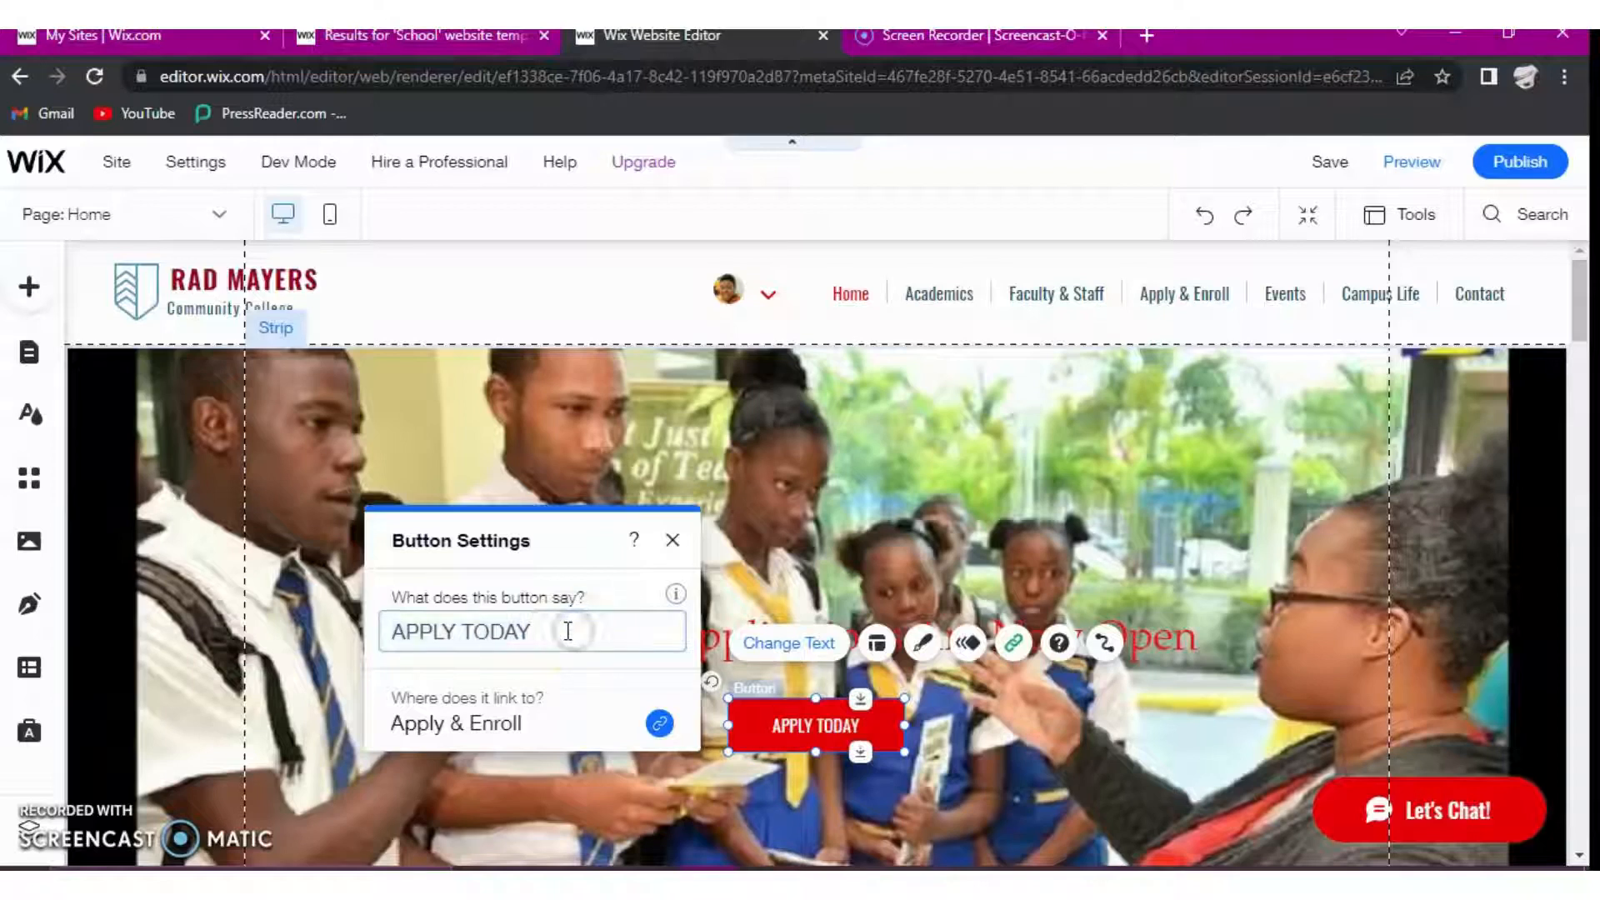
key(BackSpace)
key(BackSpace)
key(BackSpace)
key(BackSpace)
key(BackSpace)
key(BackSpace)
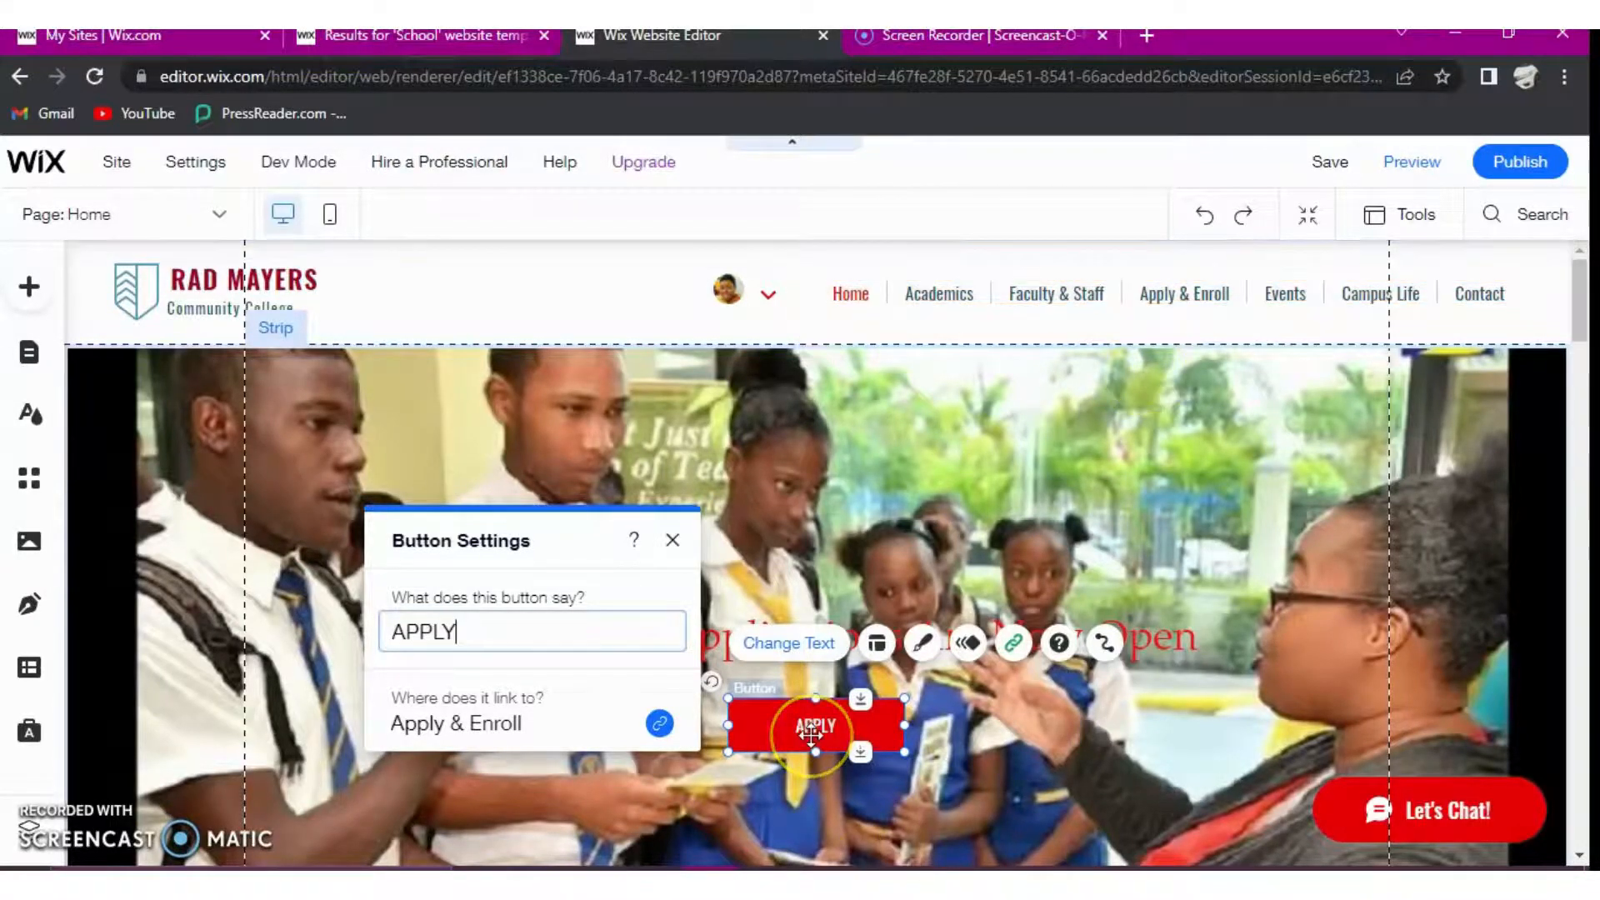
click(672, 540)
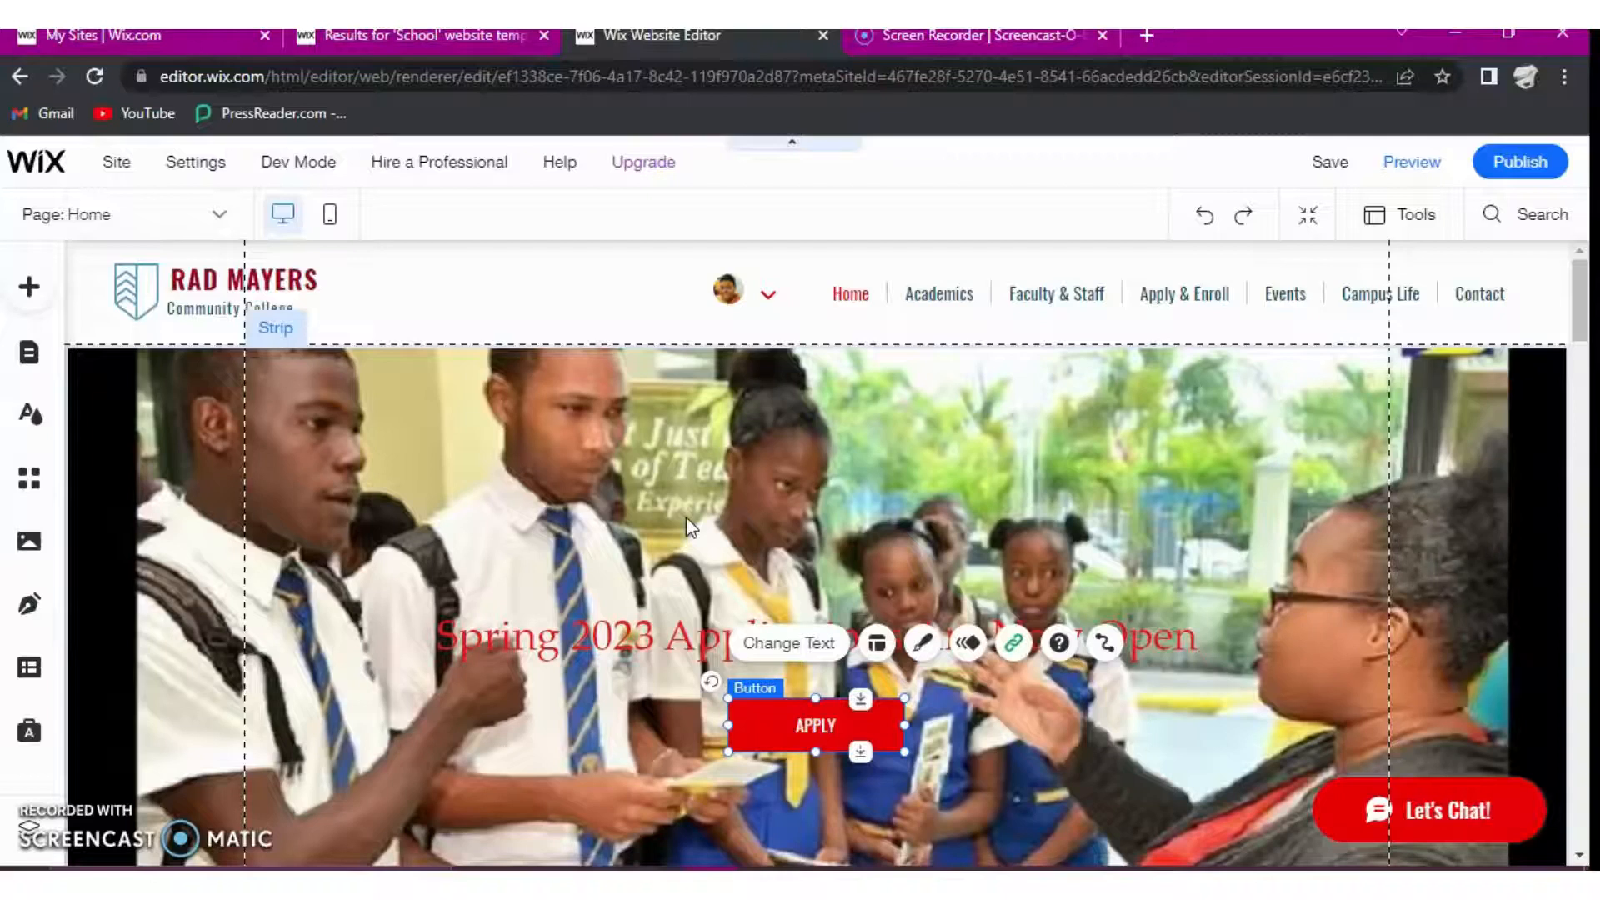
- Look through the site's media files and the addable element categories, including galleries, social bars and menus
click(33, 546)
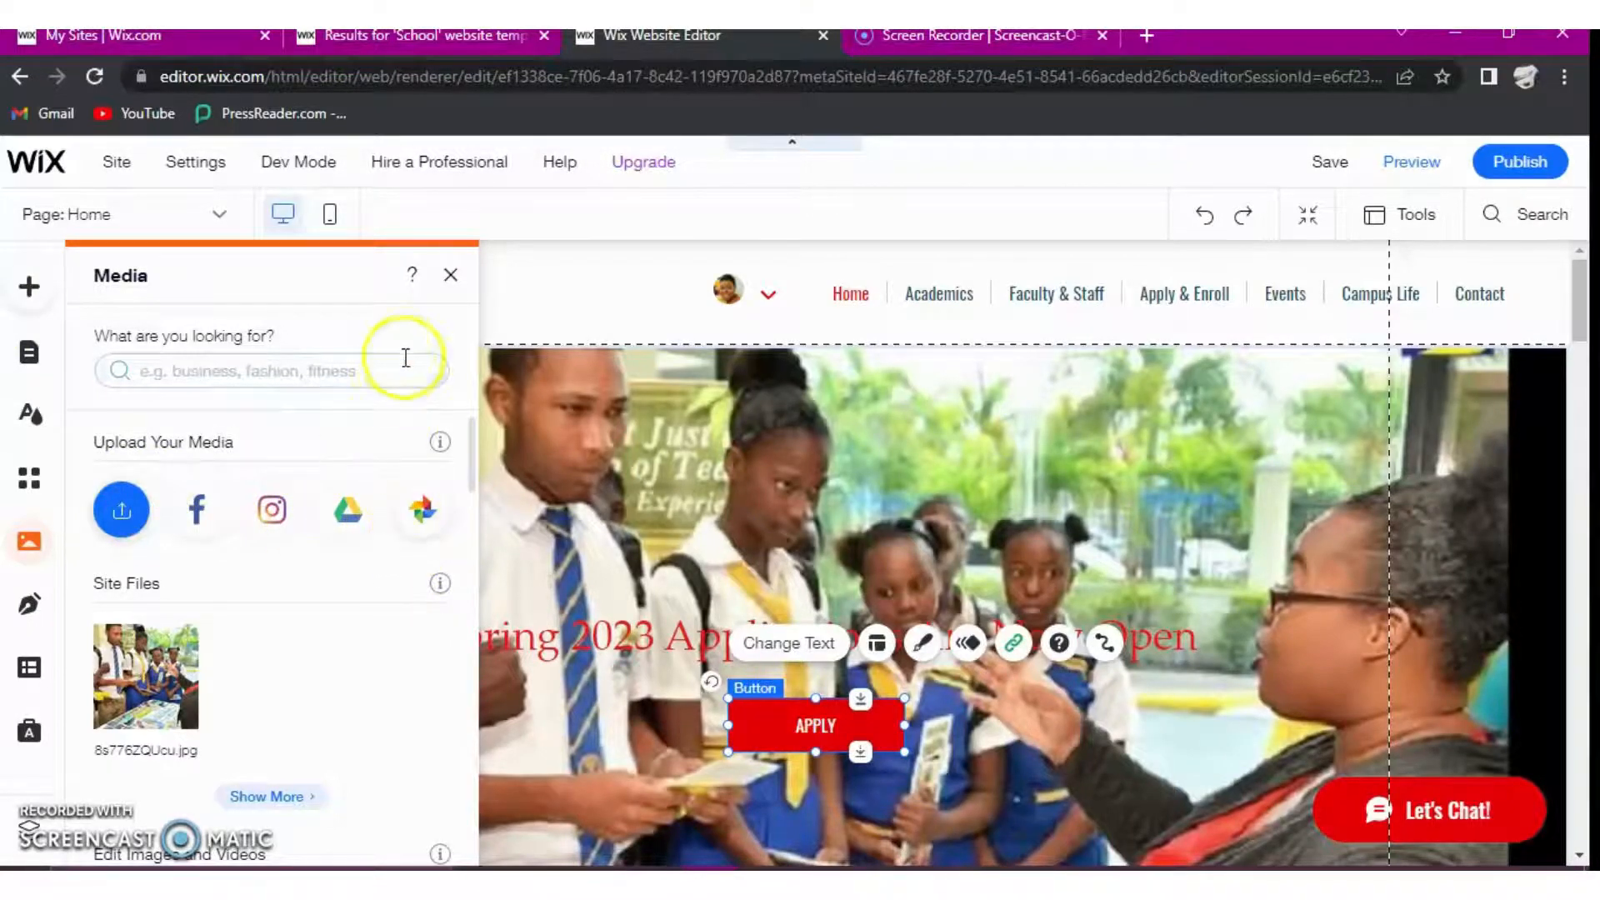
click(449, 276)
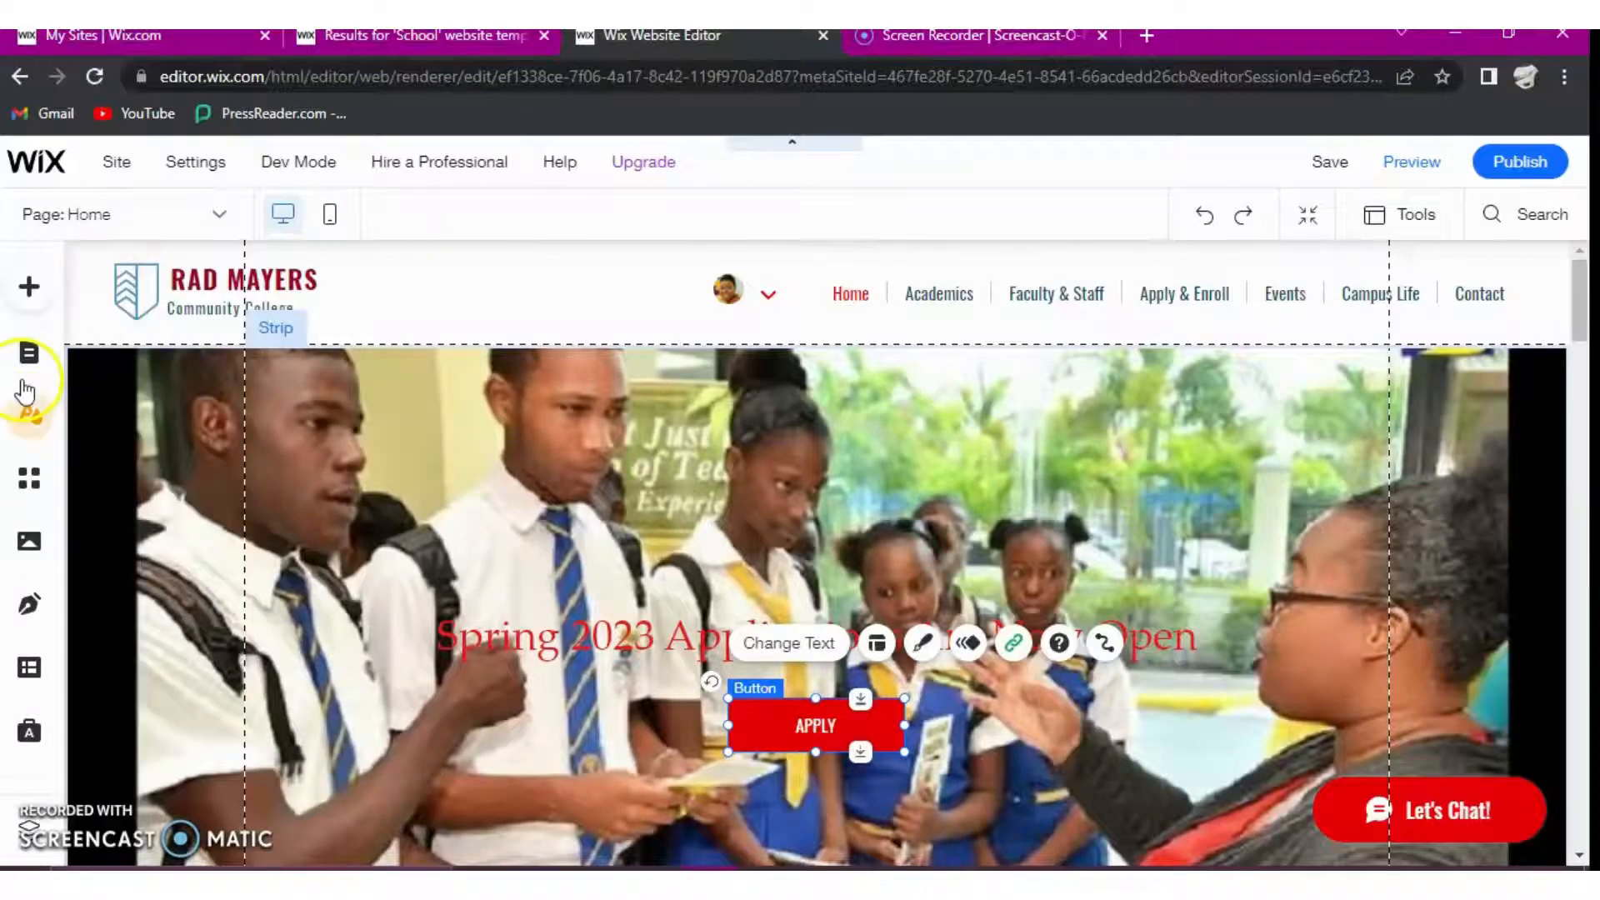
click(32, 290)
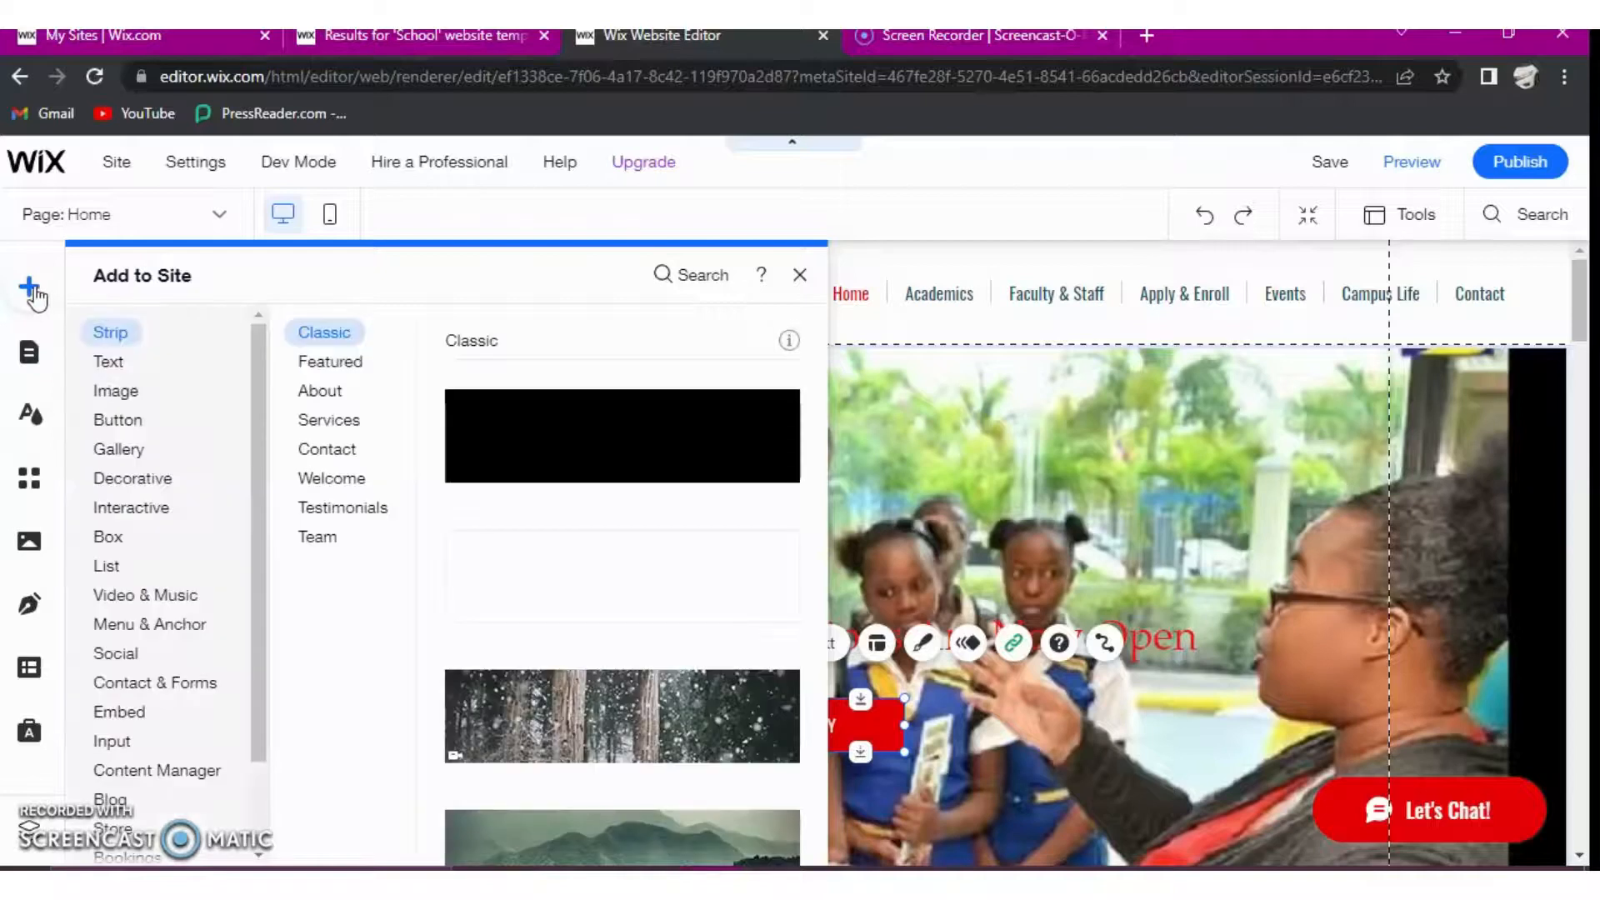
click(177, 479)
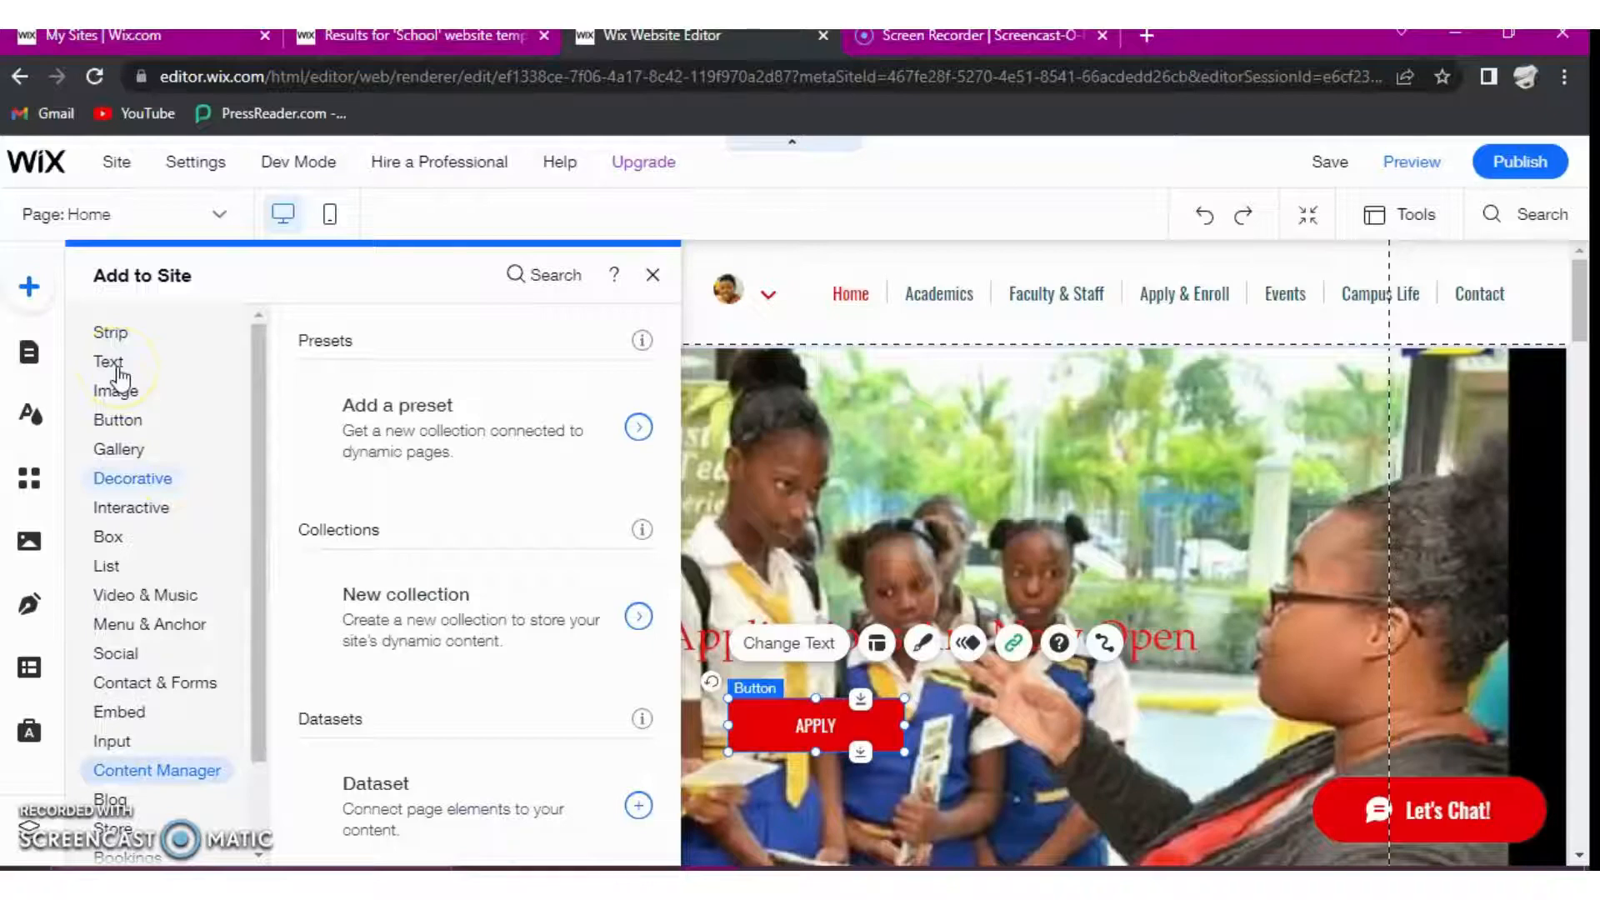
click(119, 471)
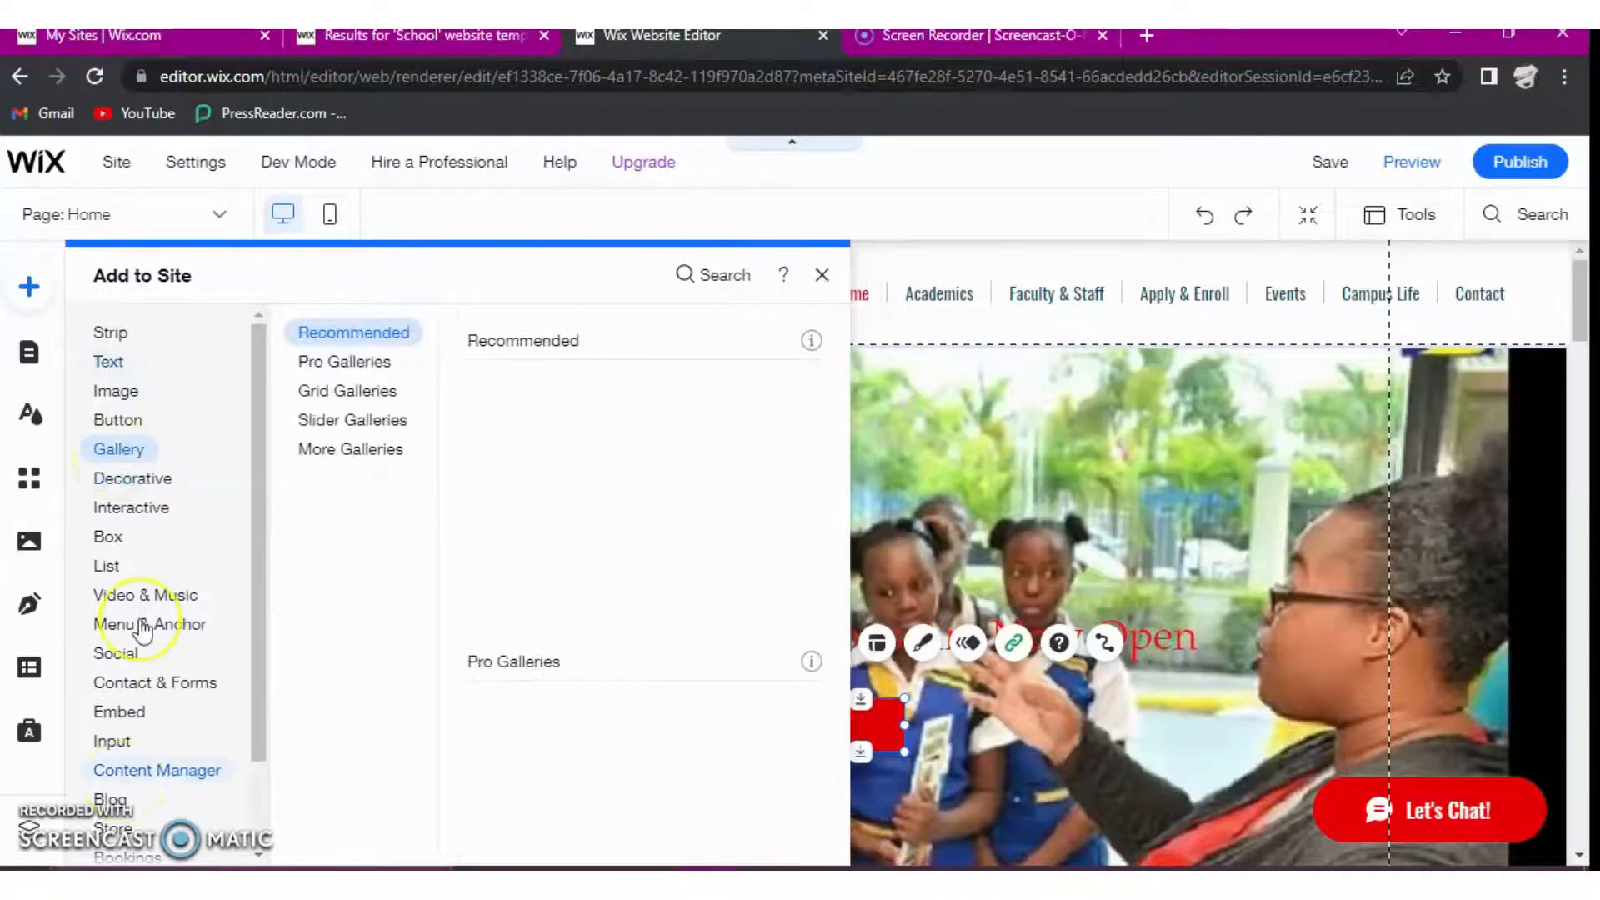
mouse_move(143, 631)
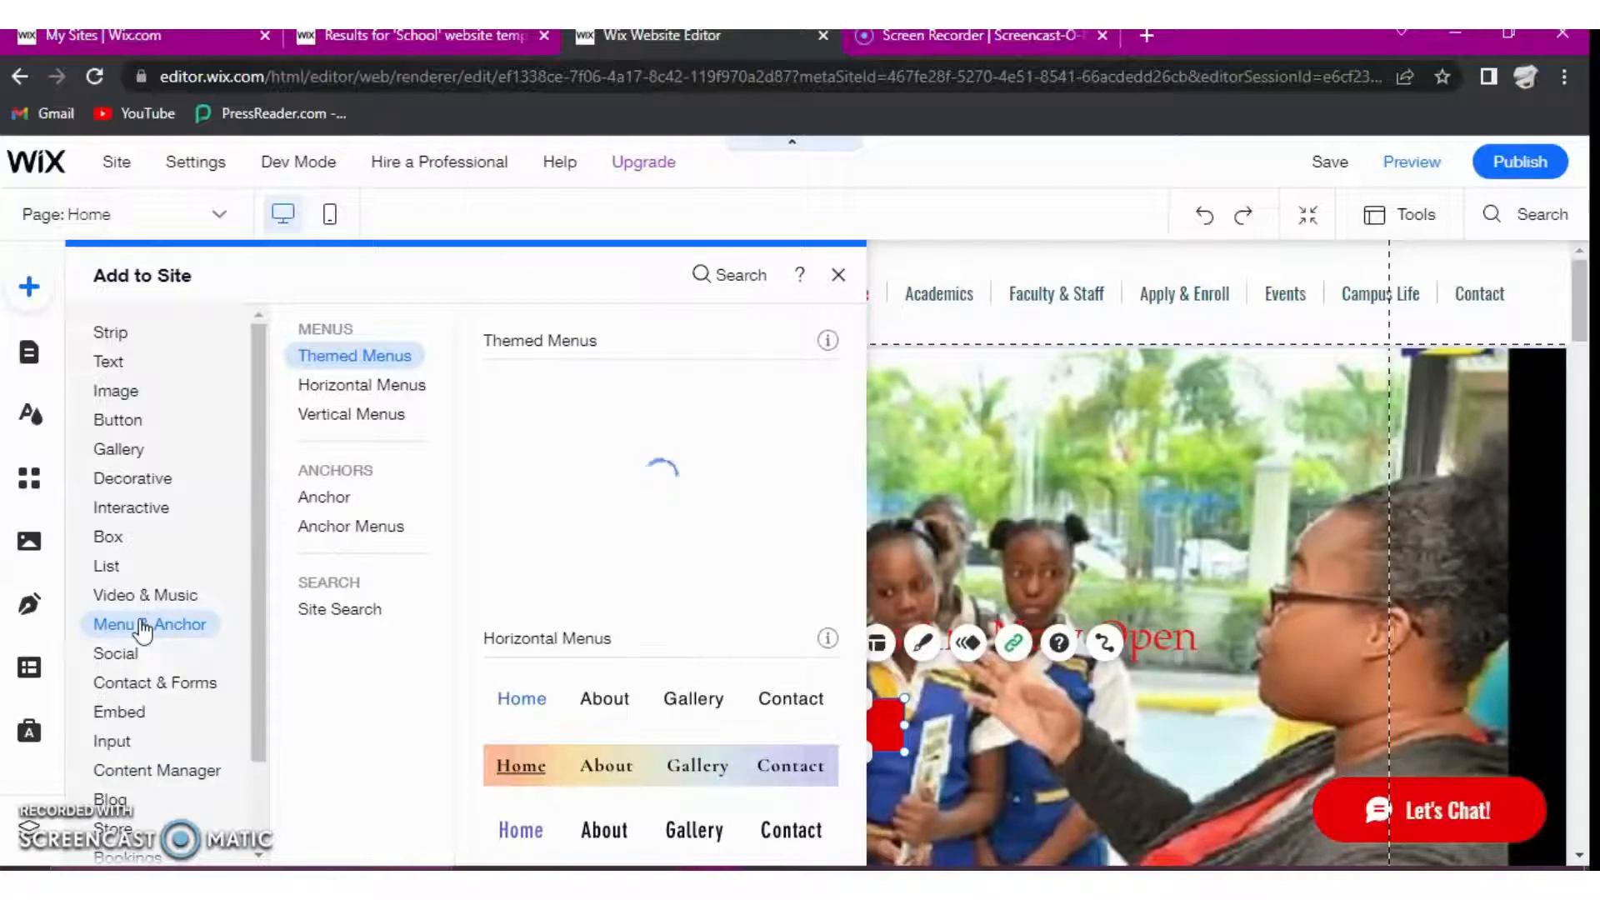
click(115, 658)
click(130, 660)
click(127, 662)
click(125, 663)
click(116, 662)
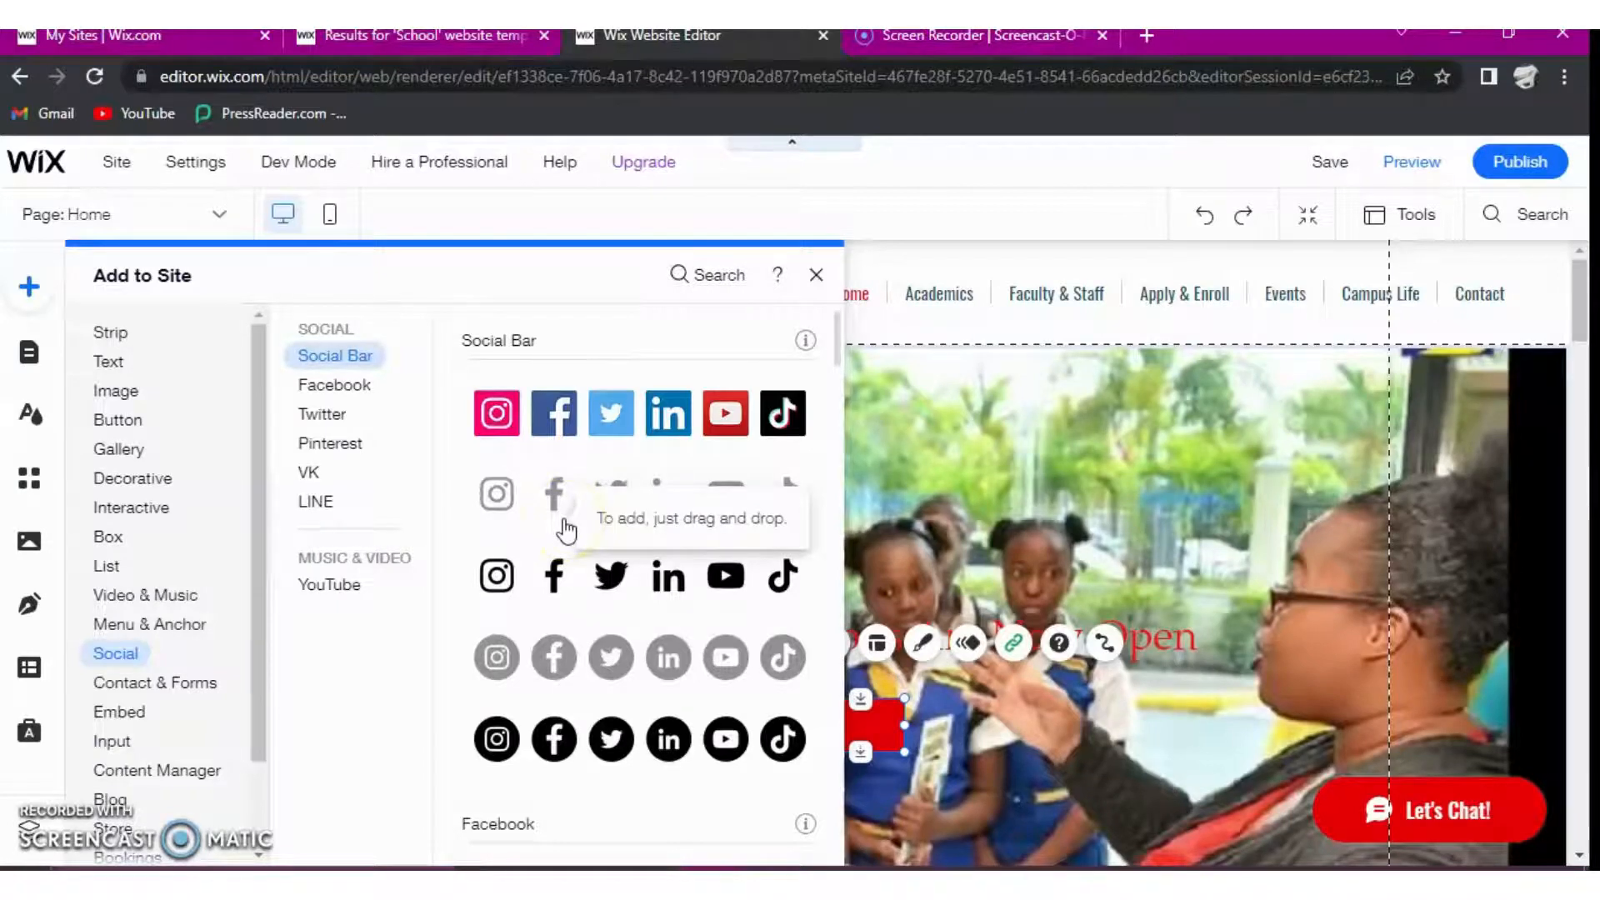
click(524, 735)
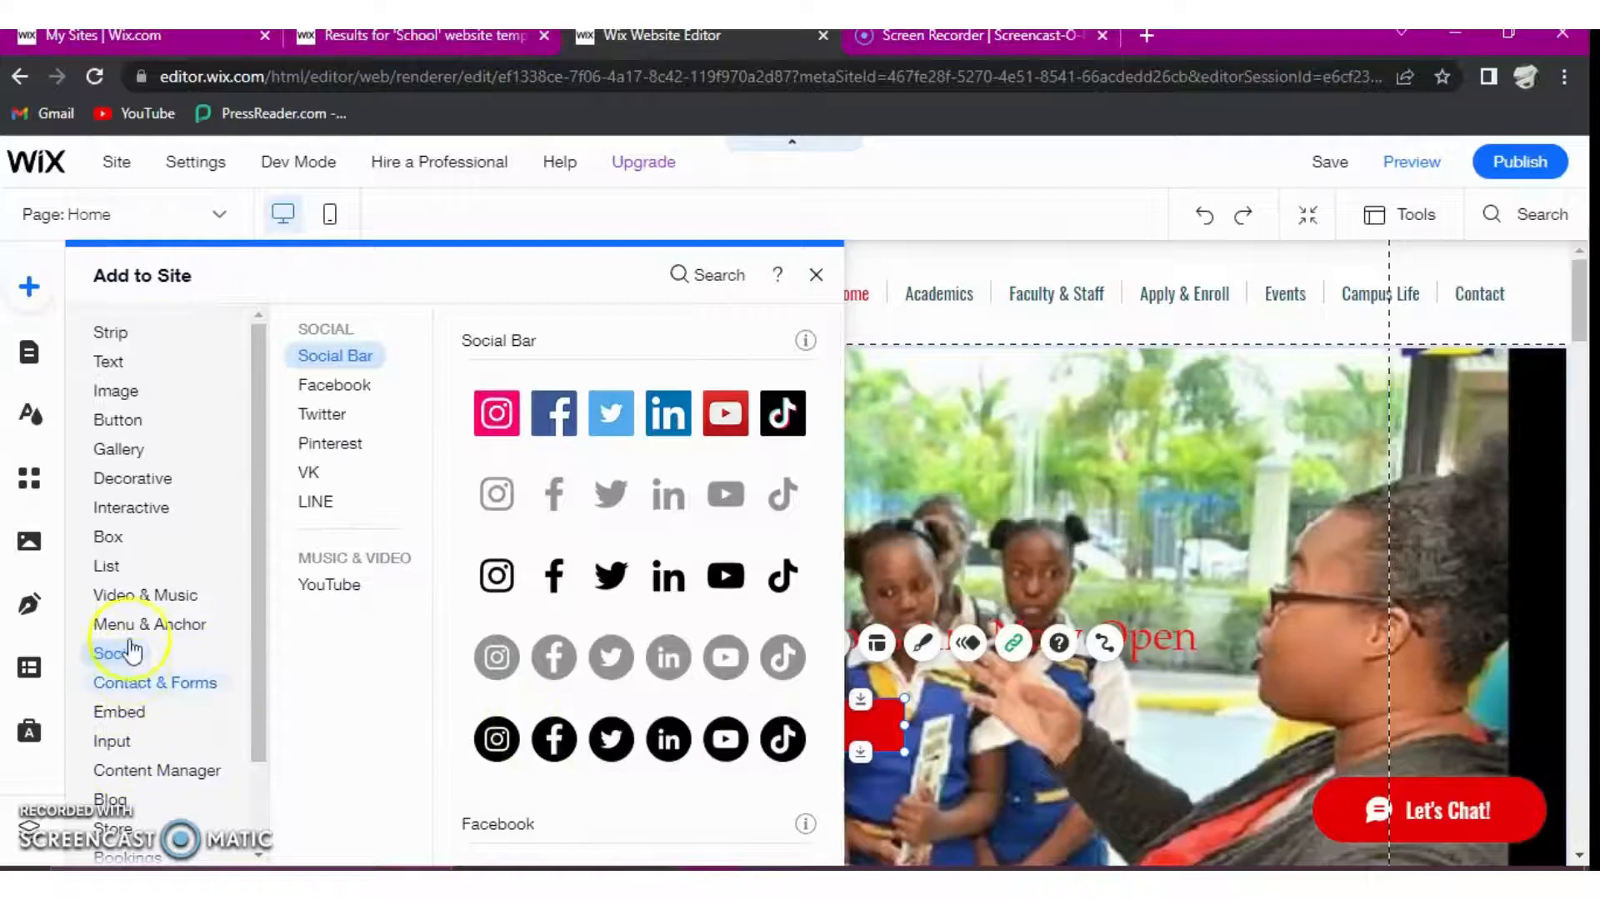
click(133, 601)
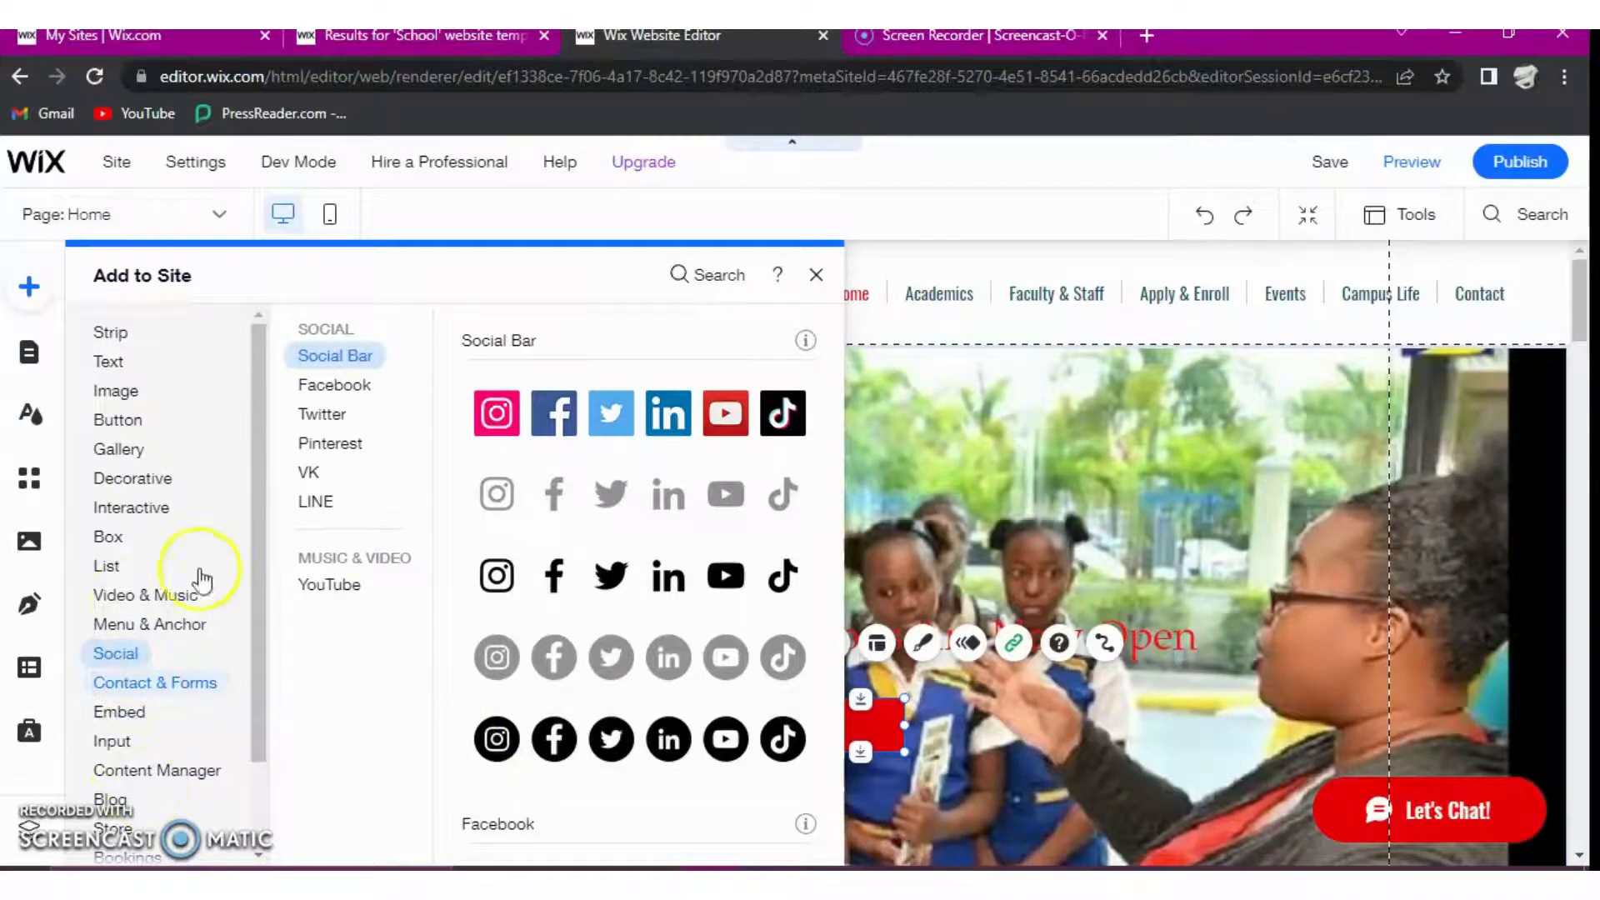
click(191, 632)
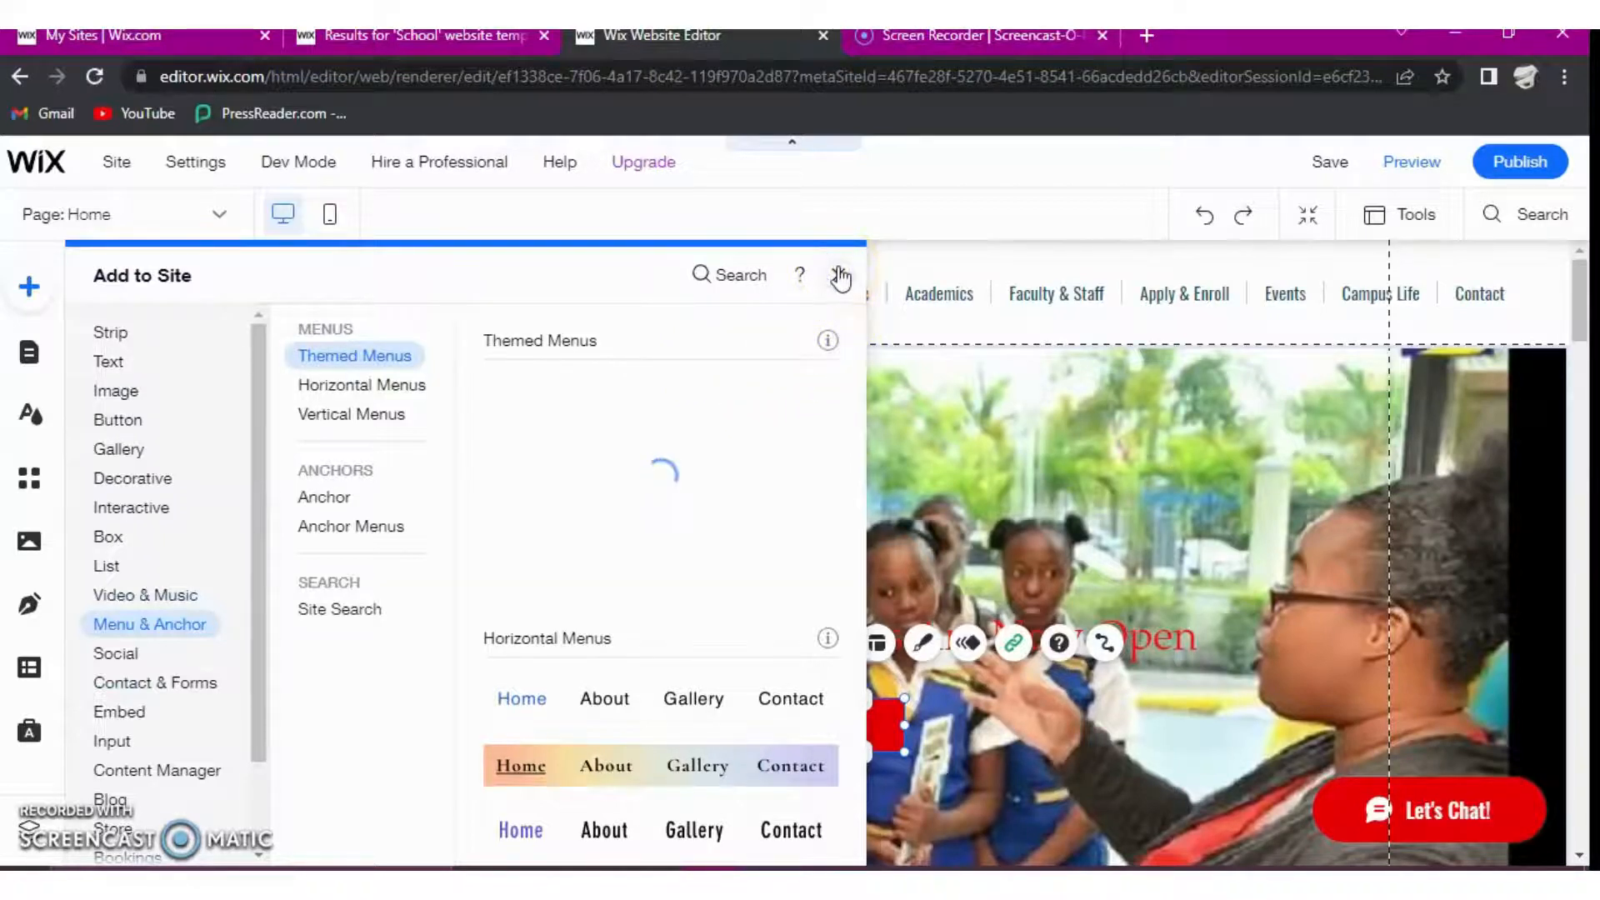
- Close the element browser and open the page management of the header's horizontal menu
click(821, 321)
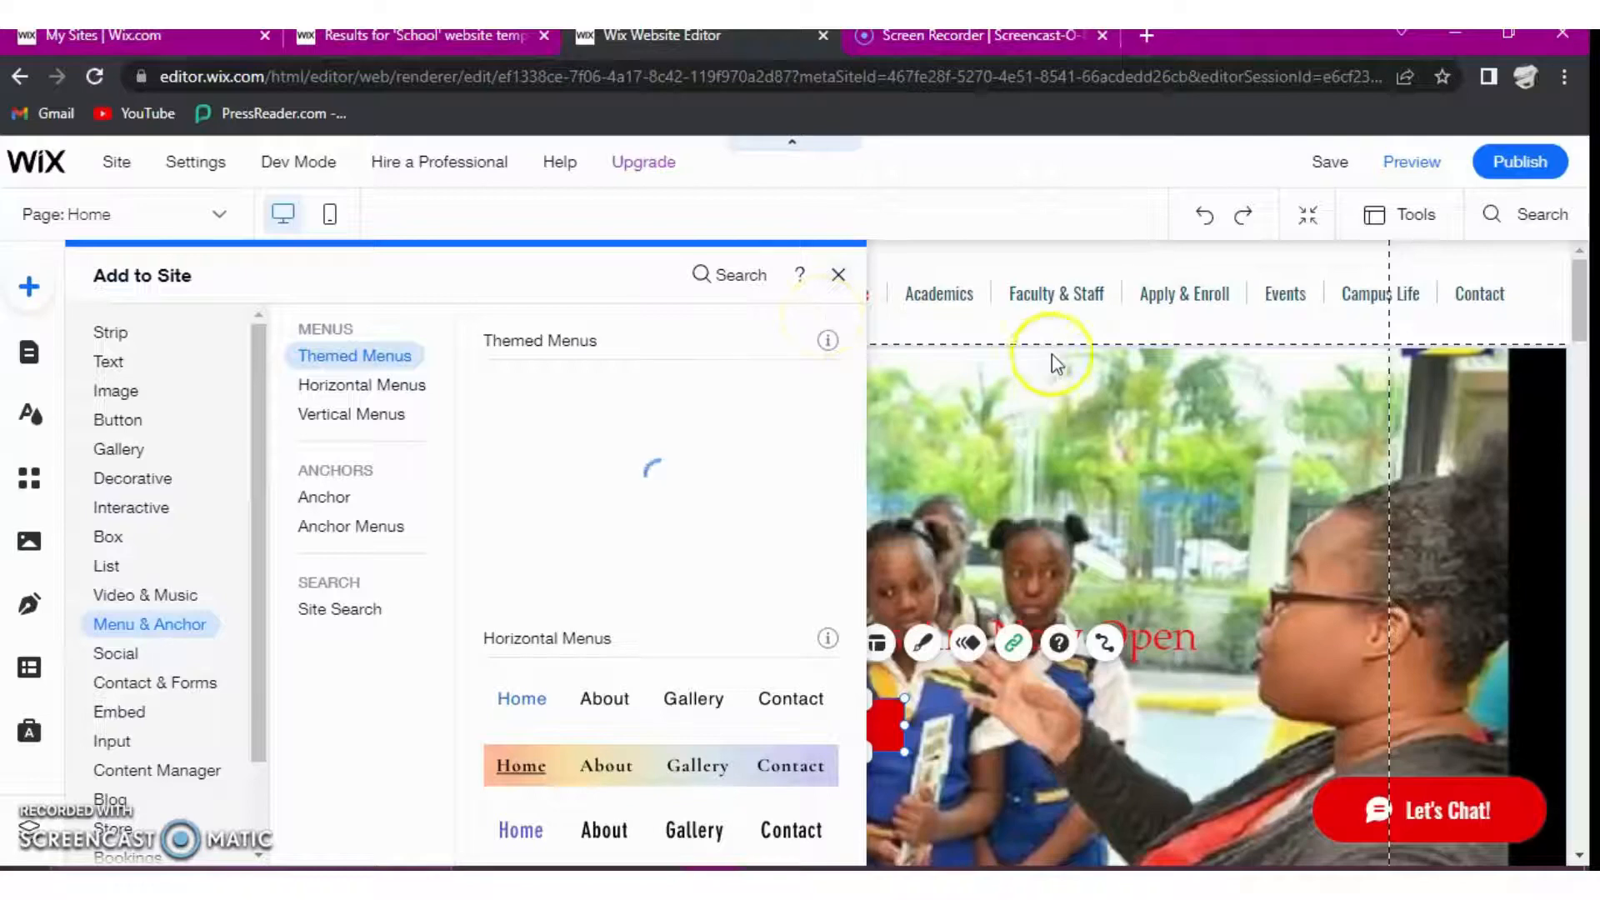
click(894, 246)
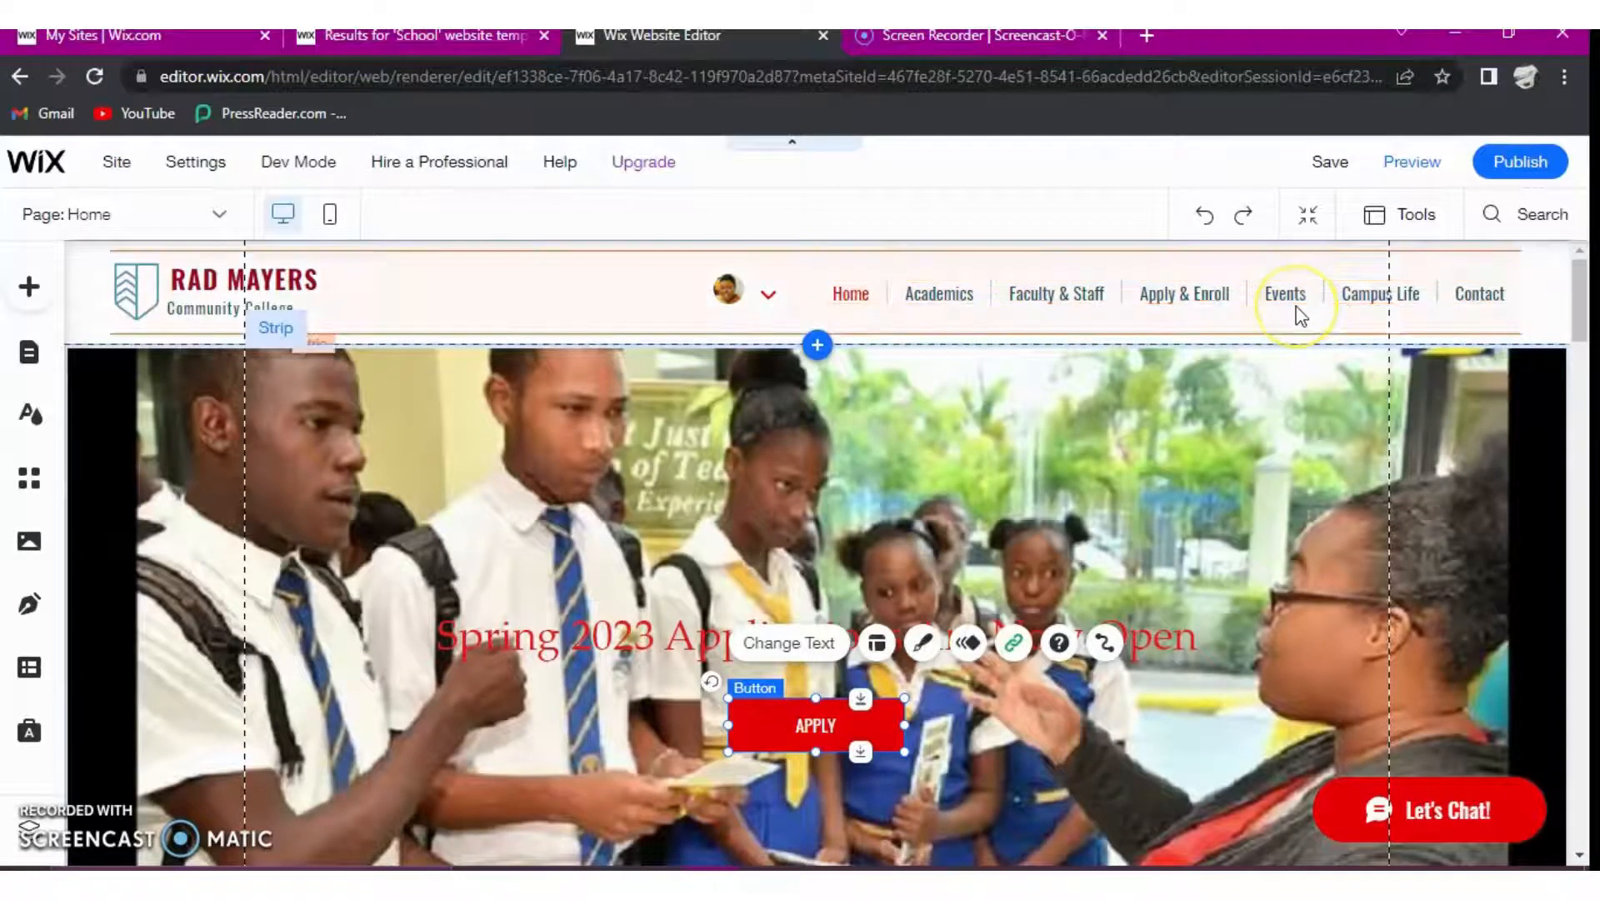
click(1143, 315)
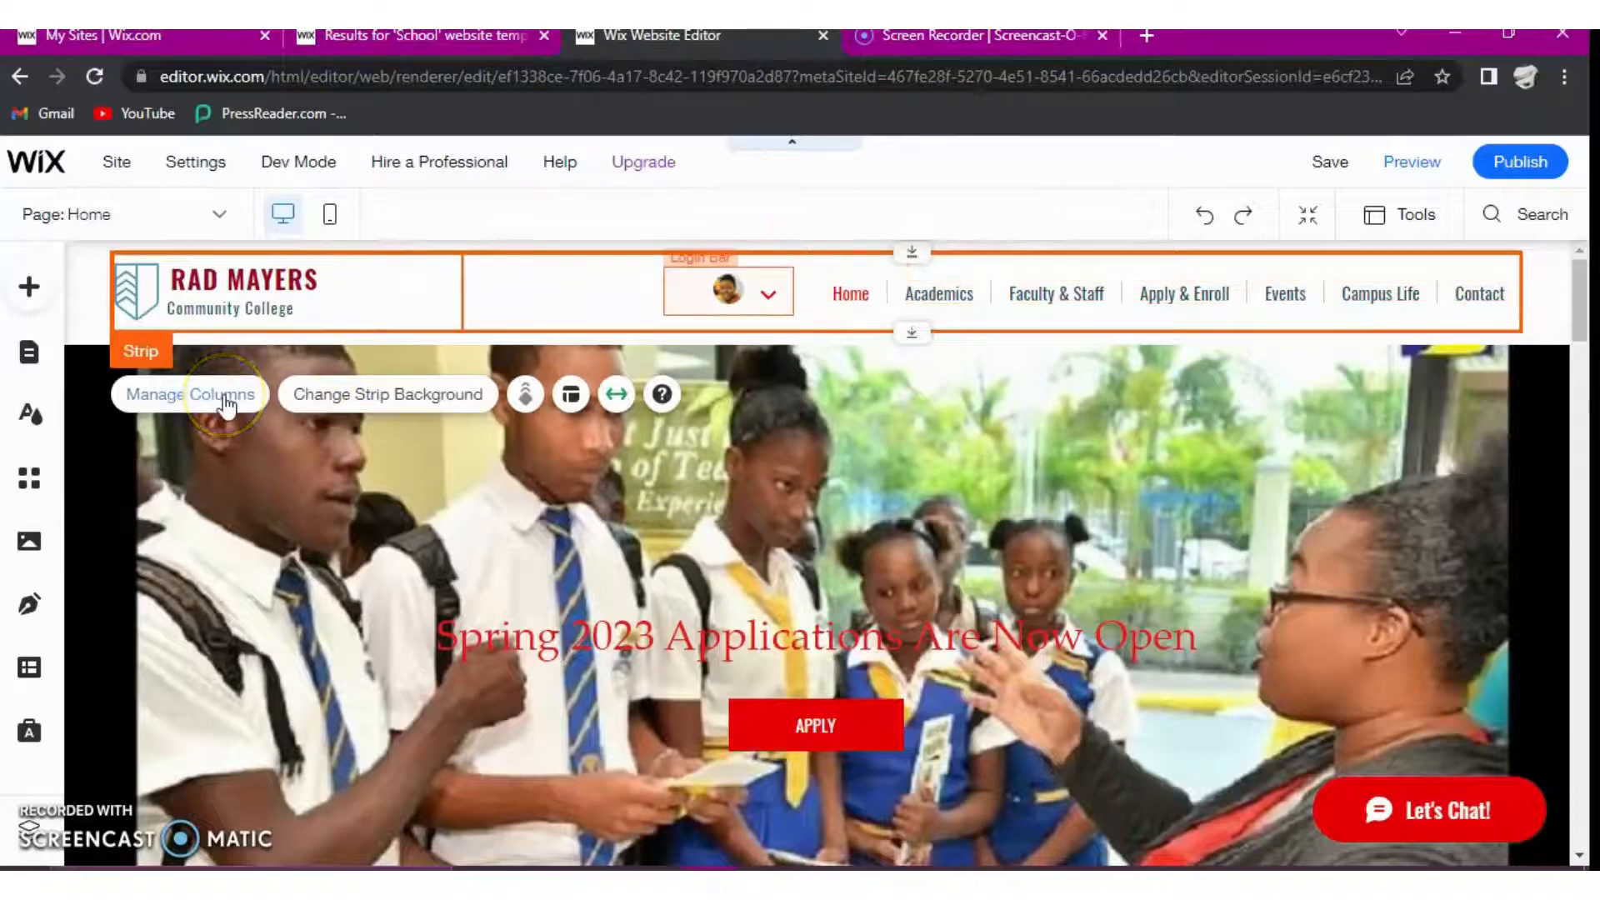
click(922, 287)
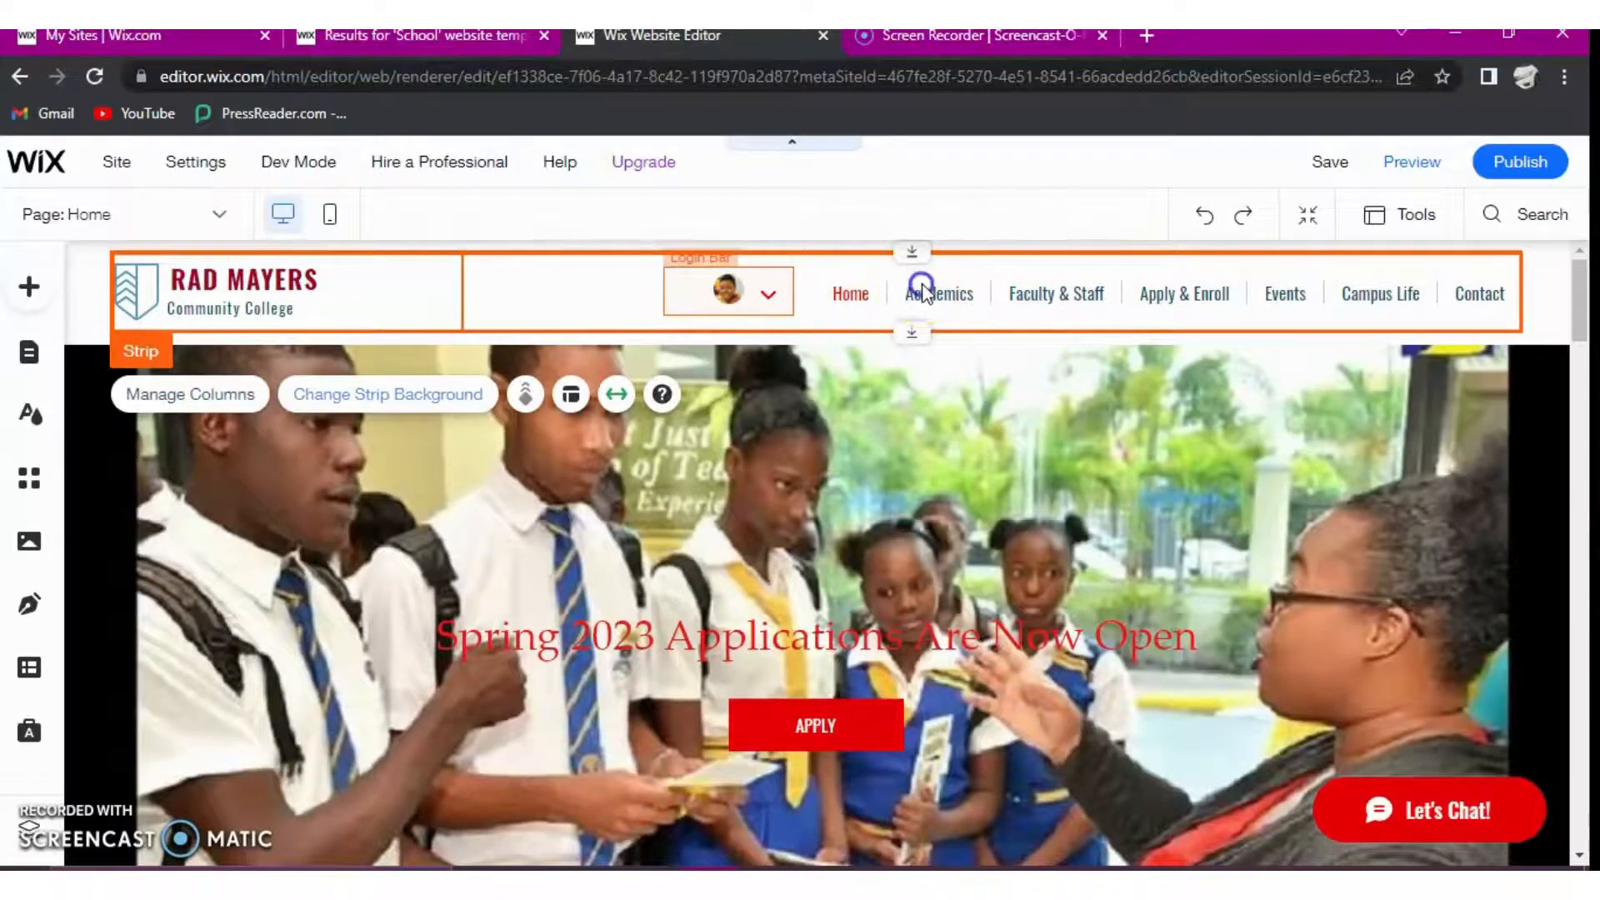
click(916, 293)
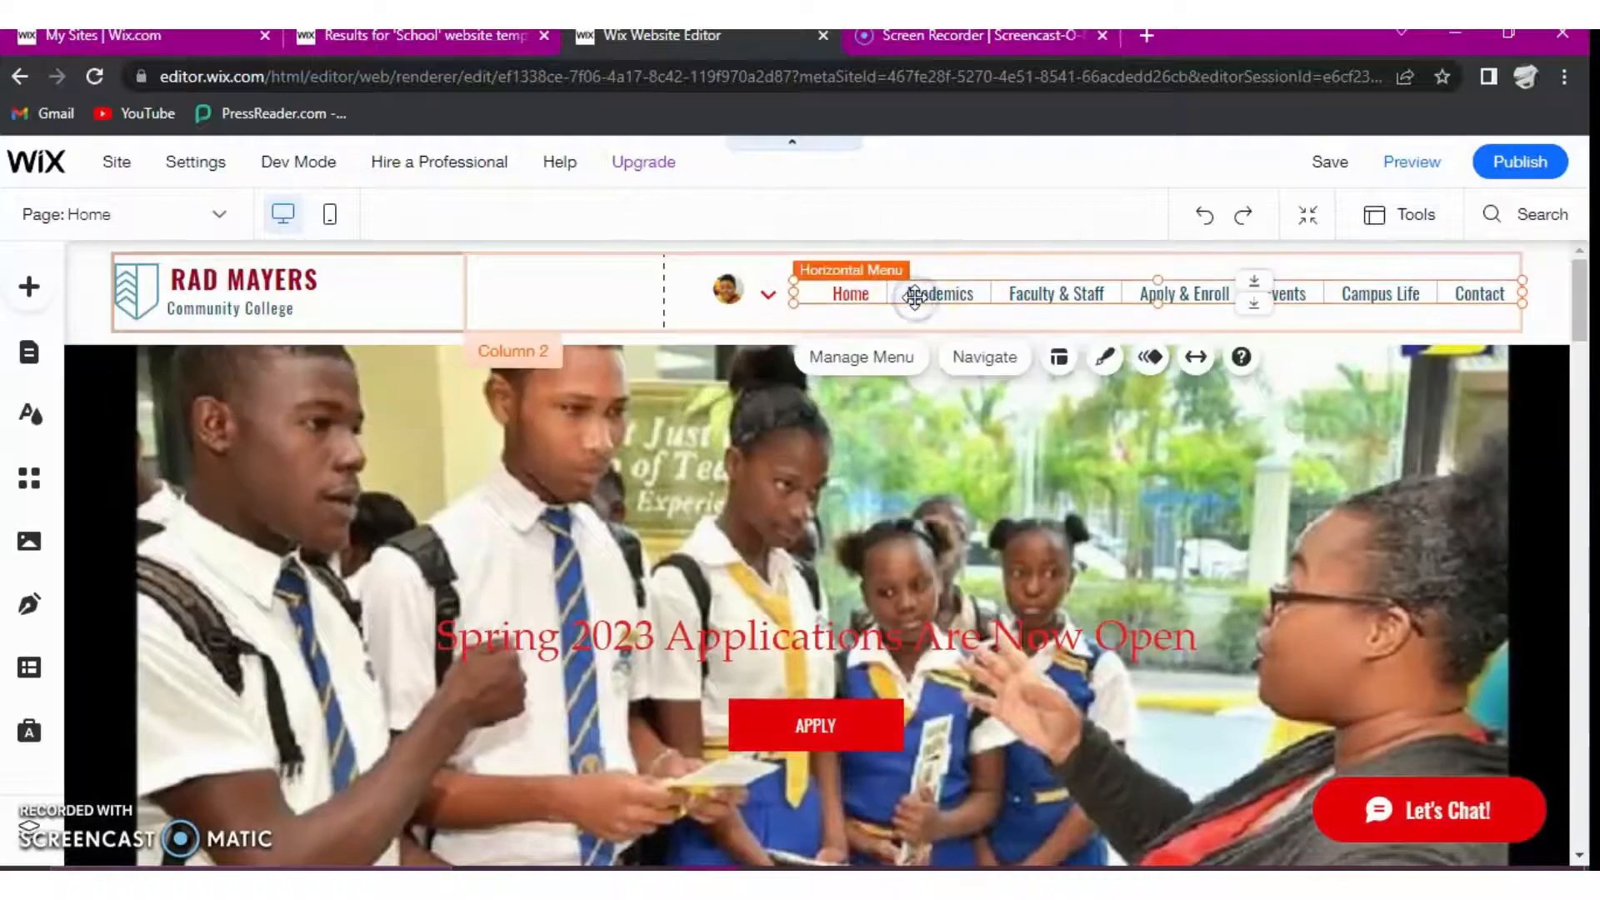
click(886, 361)
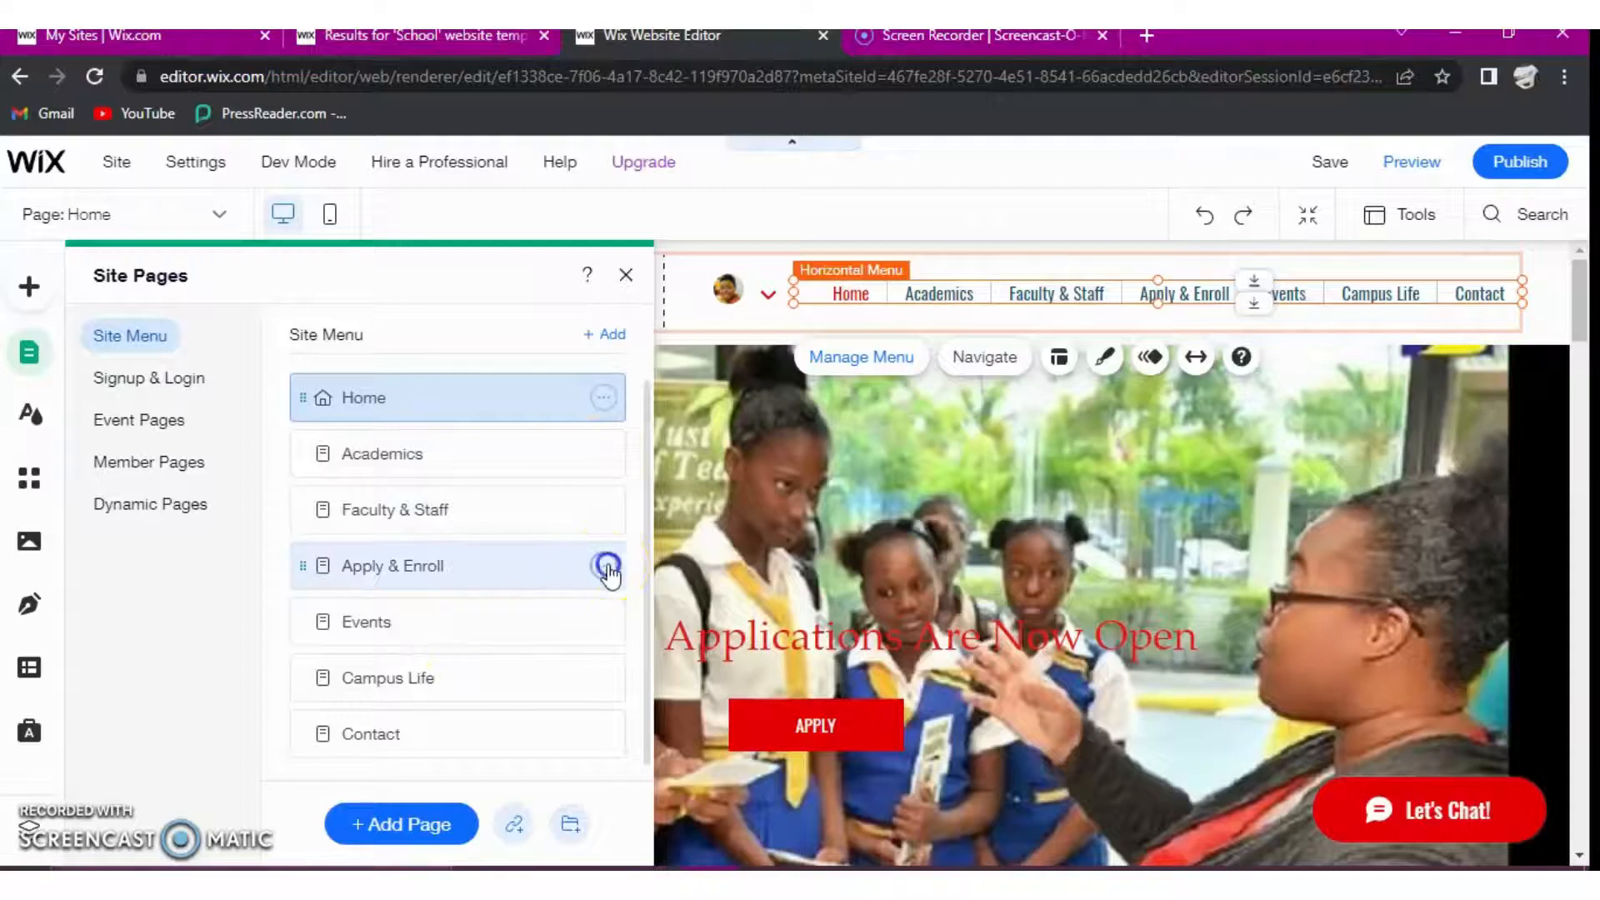
click(604, 567)
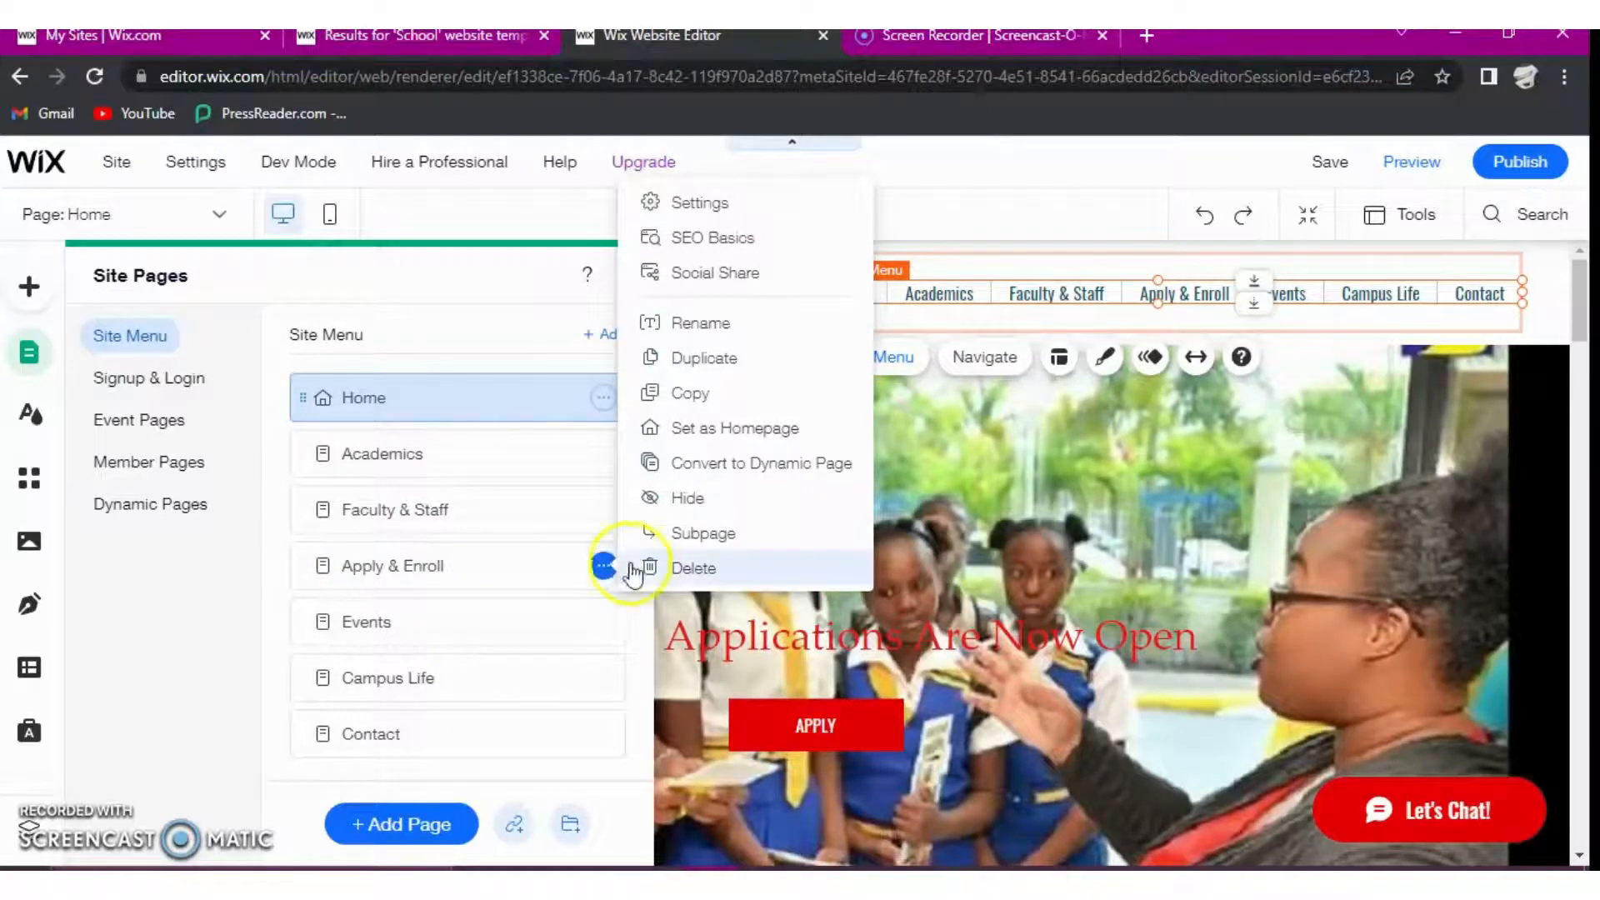
click(715, 322)
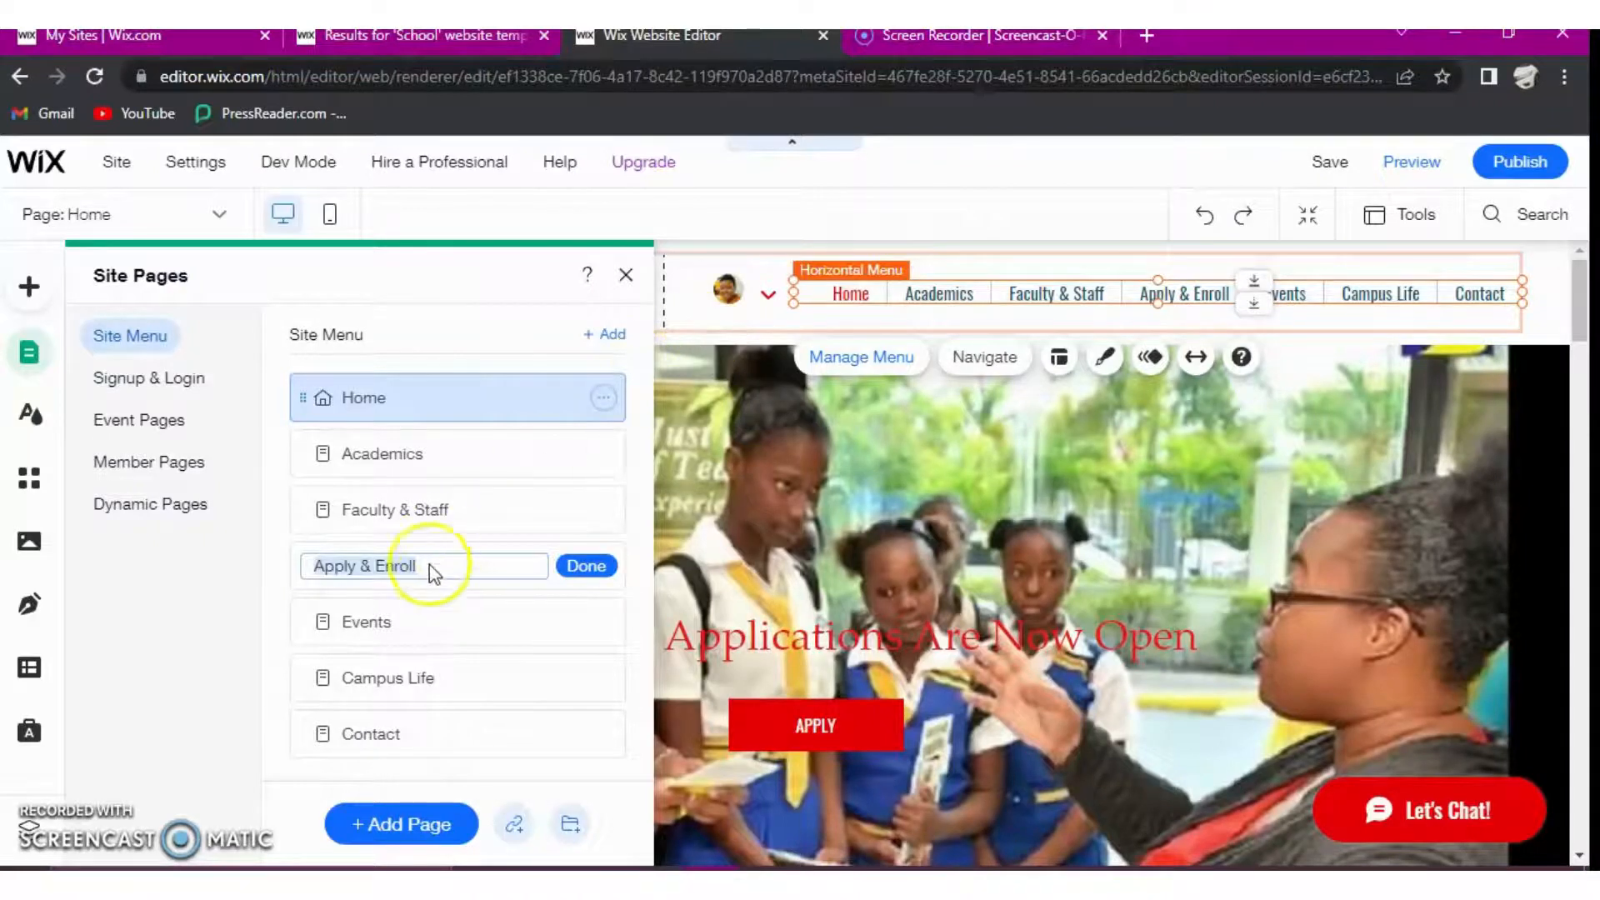
click(587, 567)
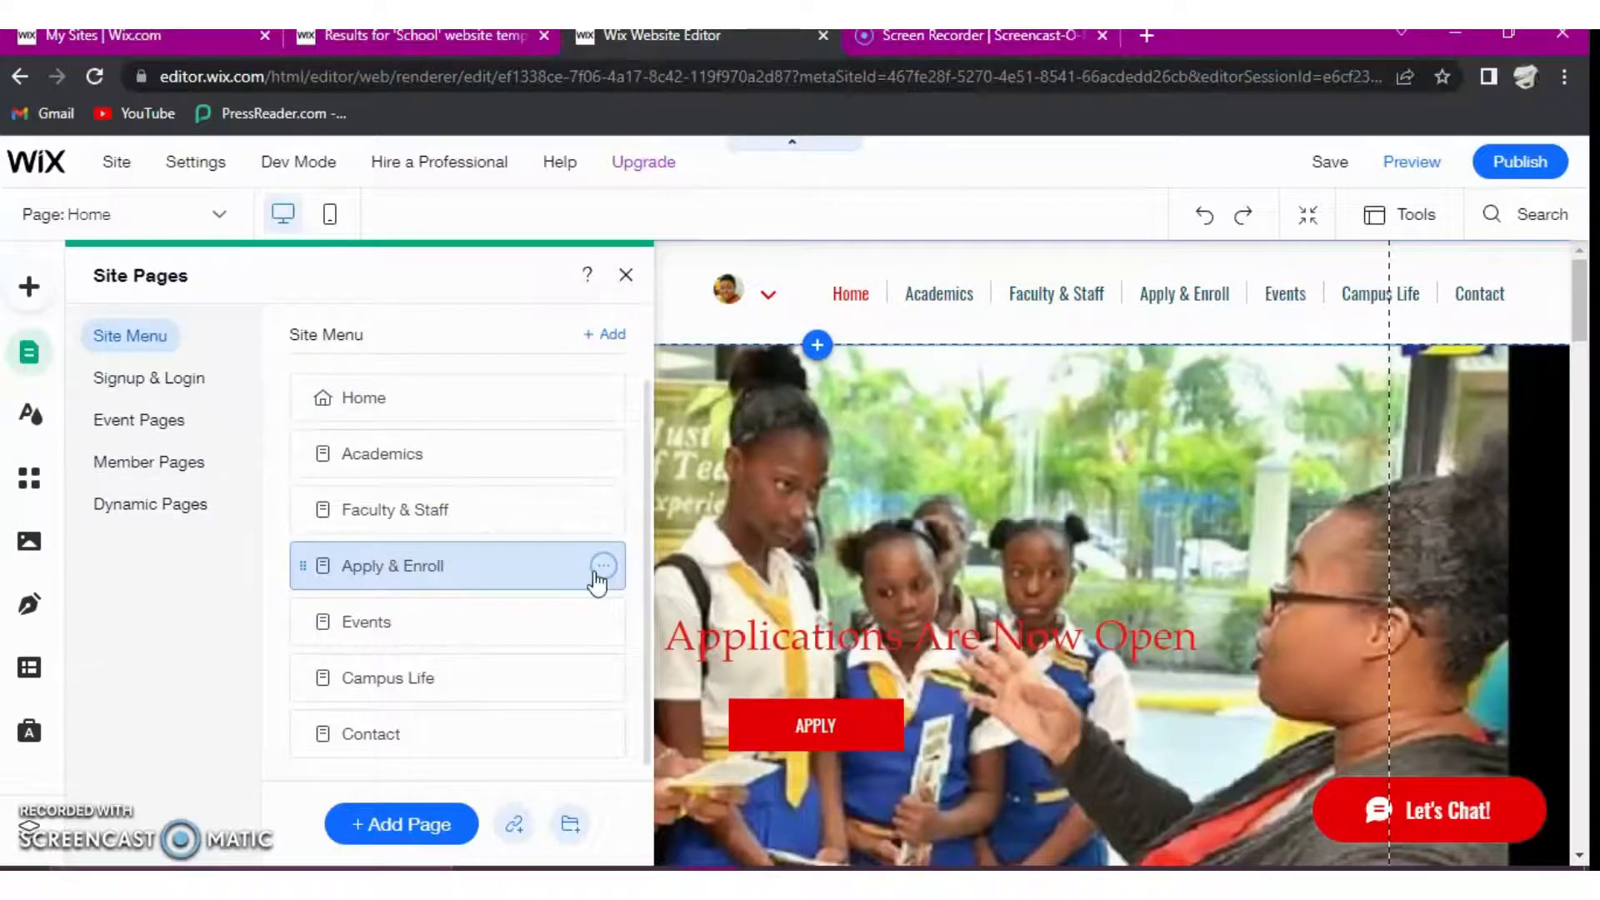
- Delete the Apply & Enroll page from the site menu and confirm the deletion
click(597, 573)
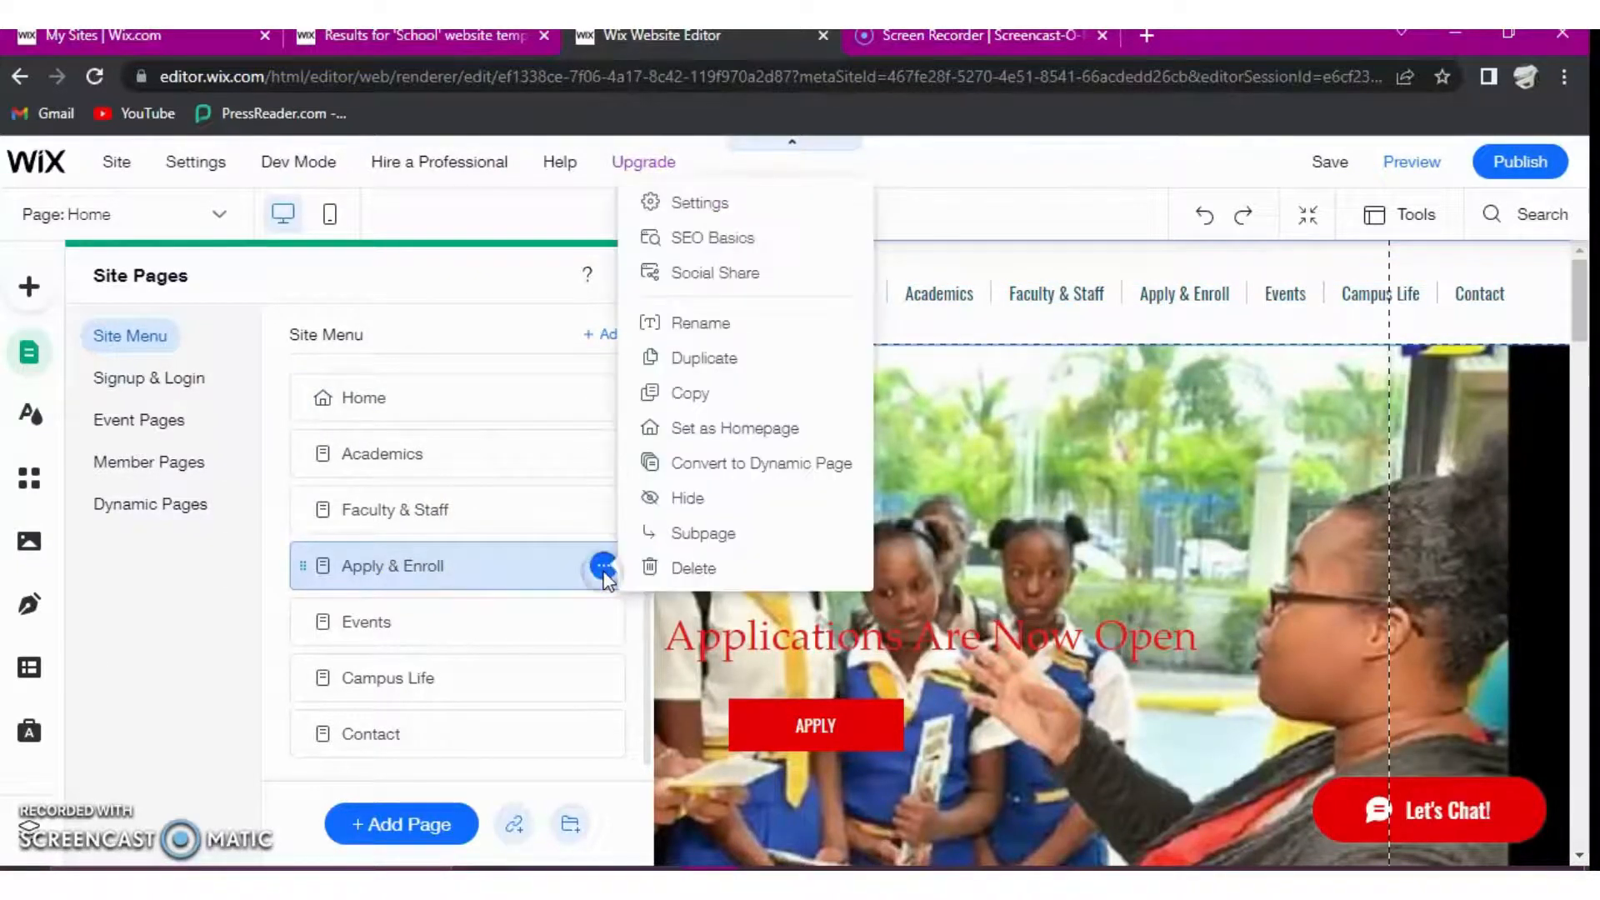
click(695, 574)
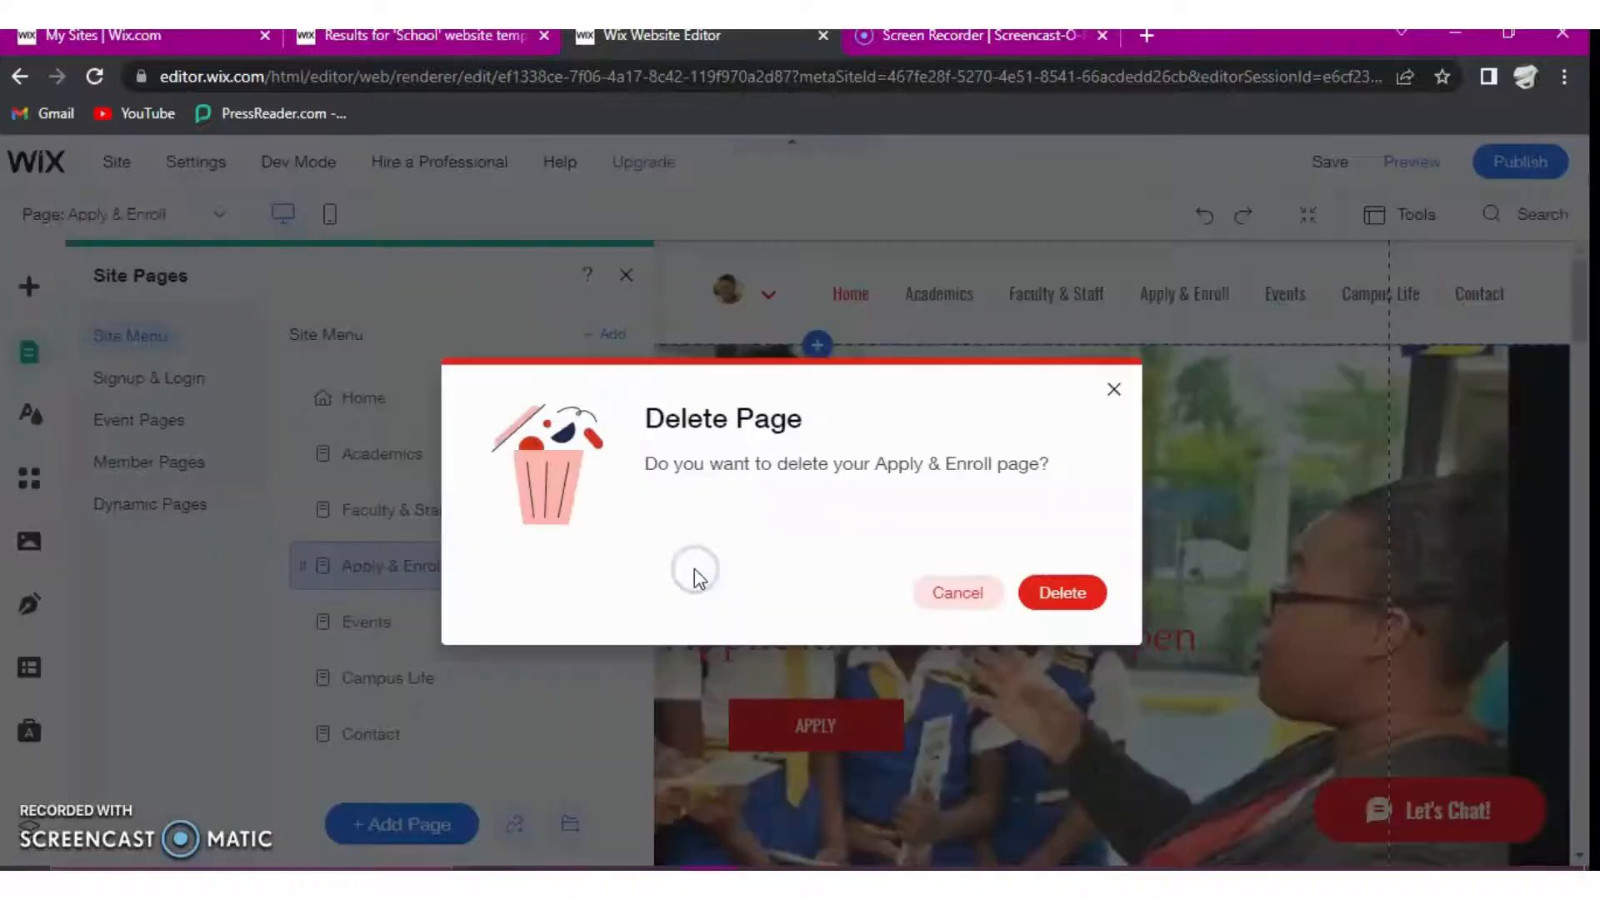
click(1126, 602)
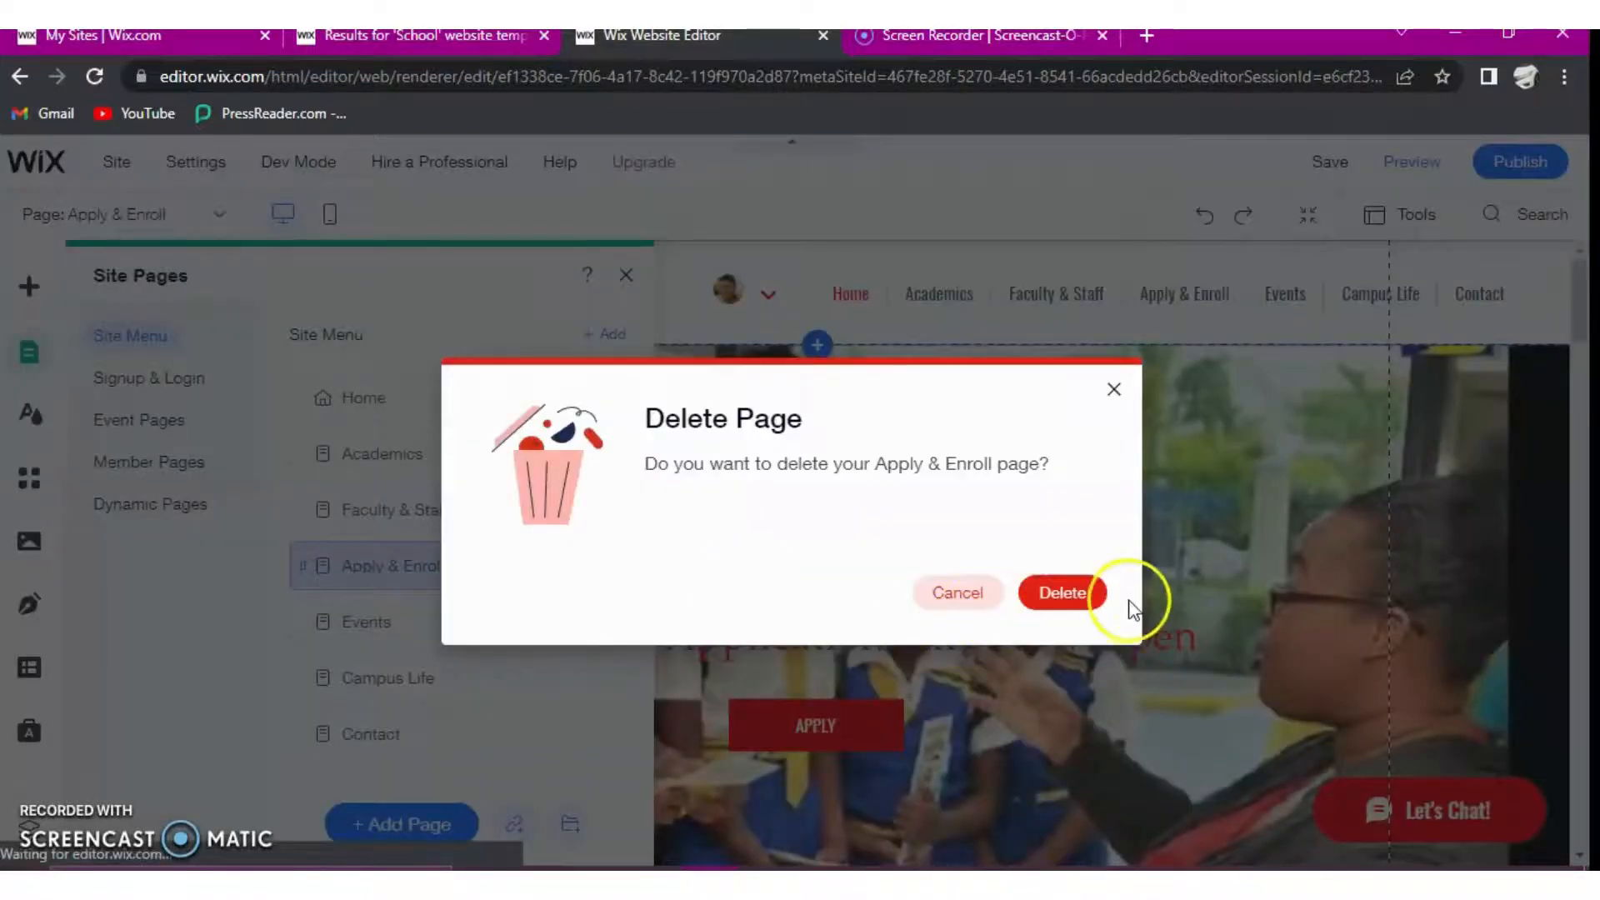
click(1054, 592)
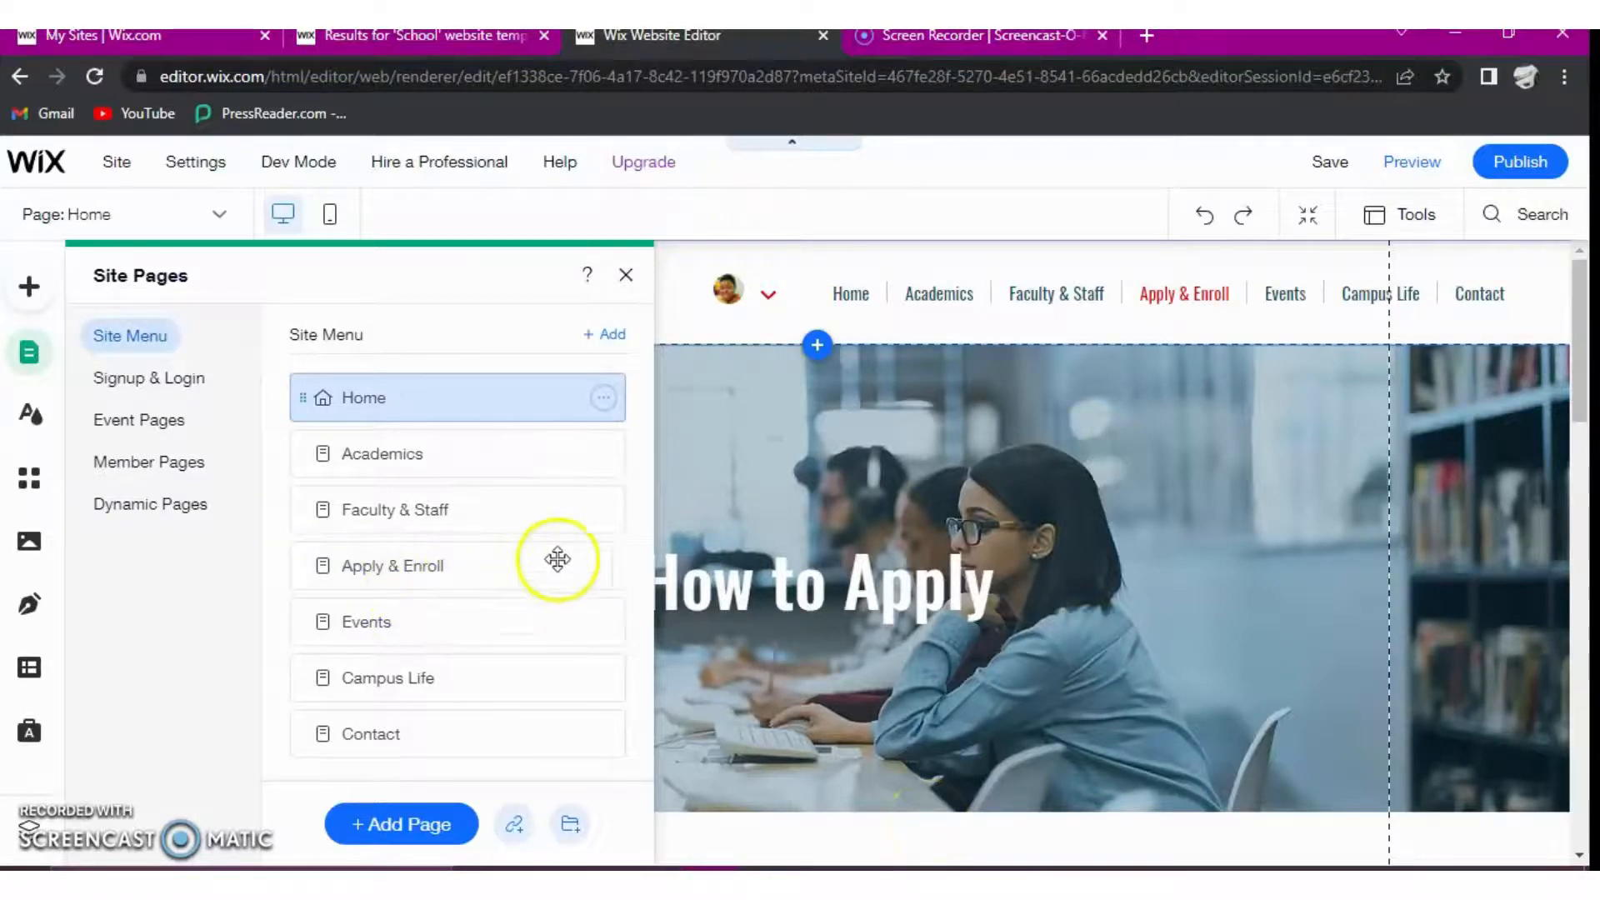
click(604, 567)
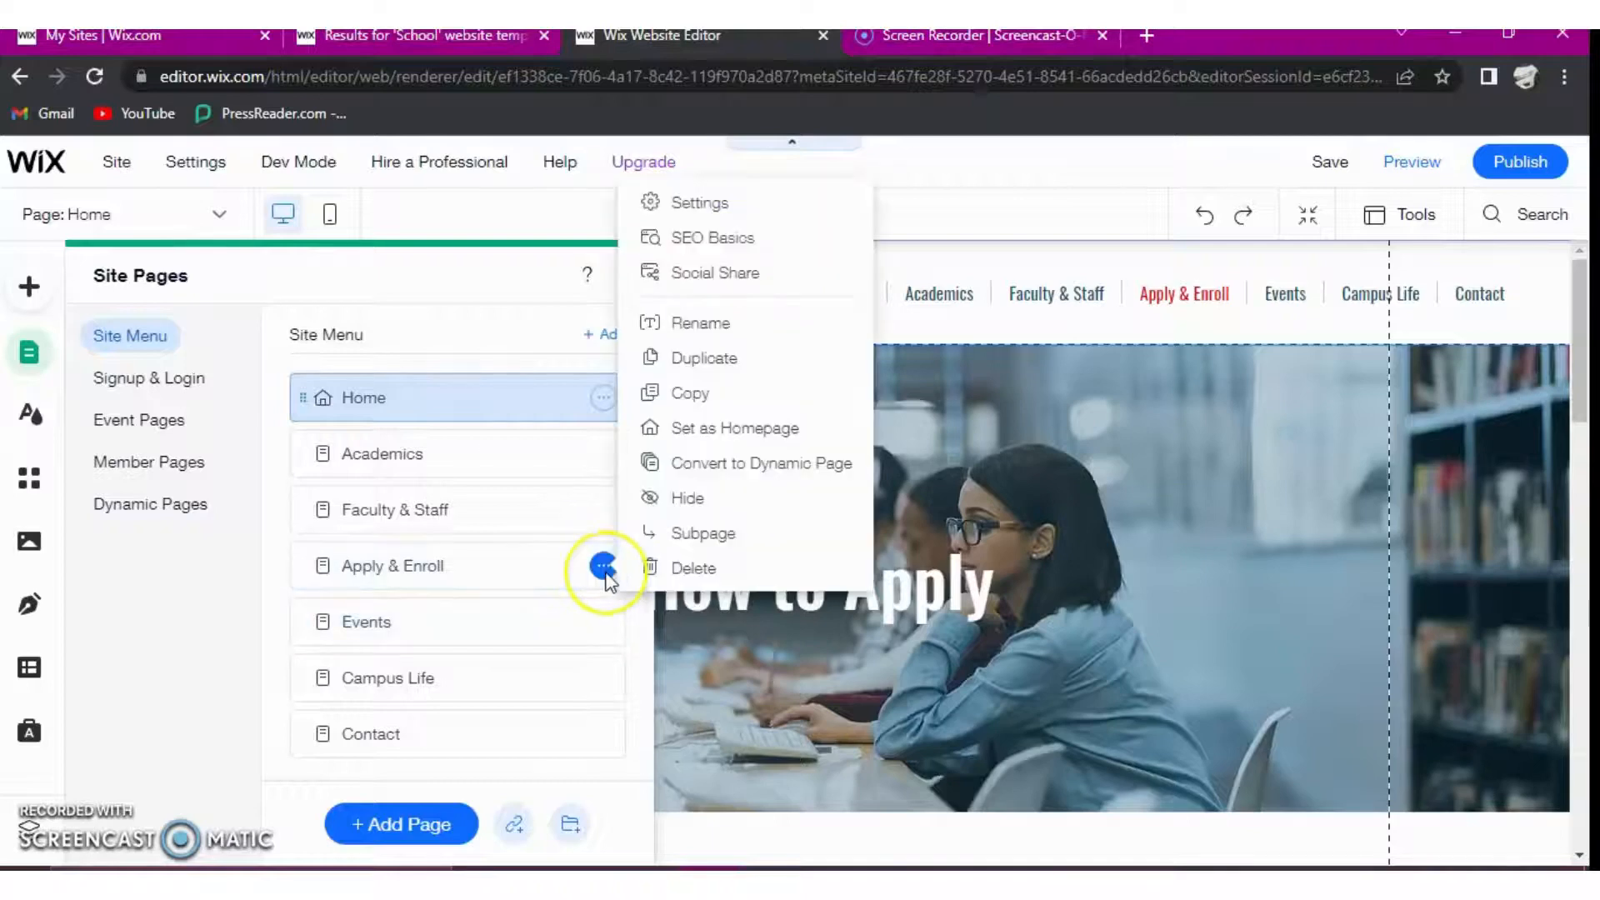
click(691, 571)
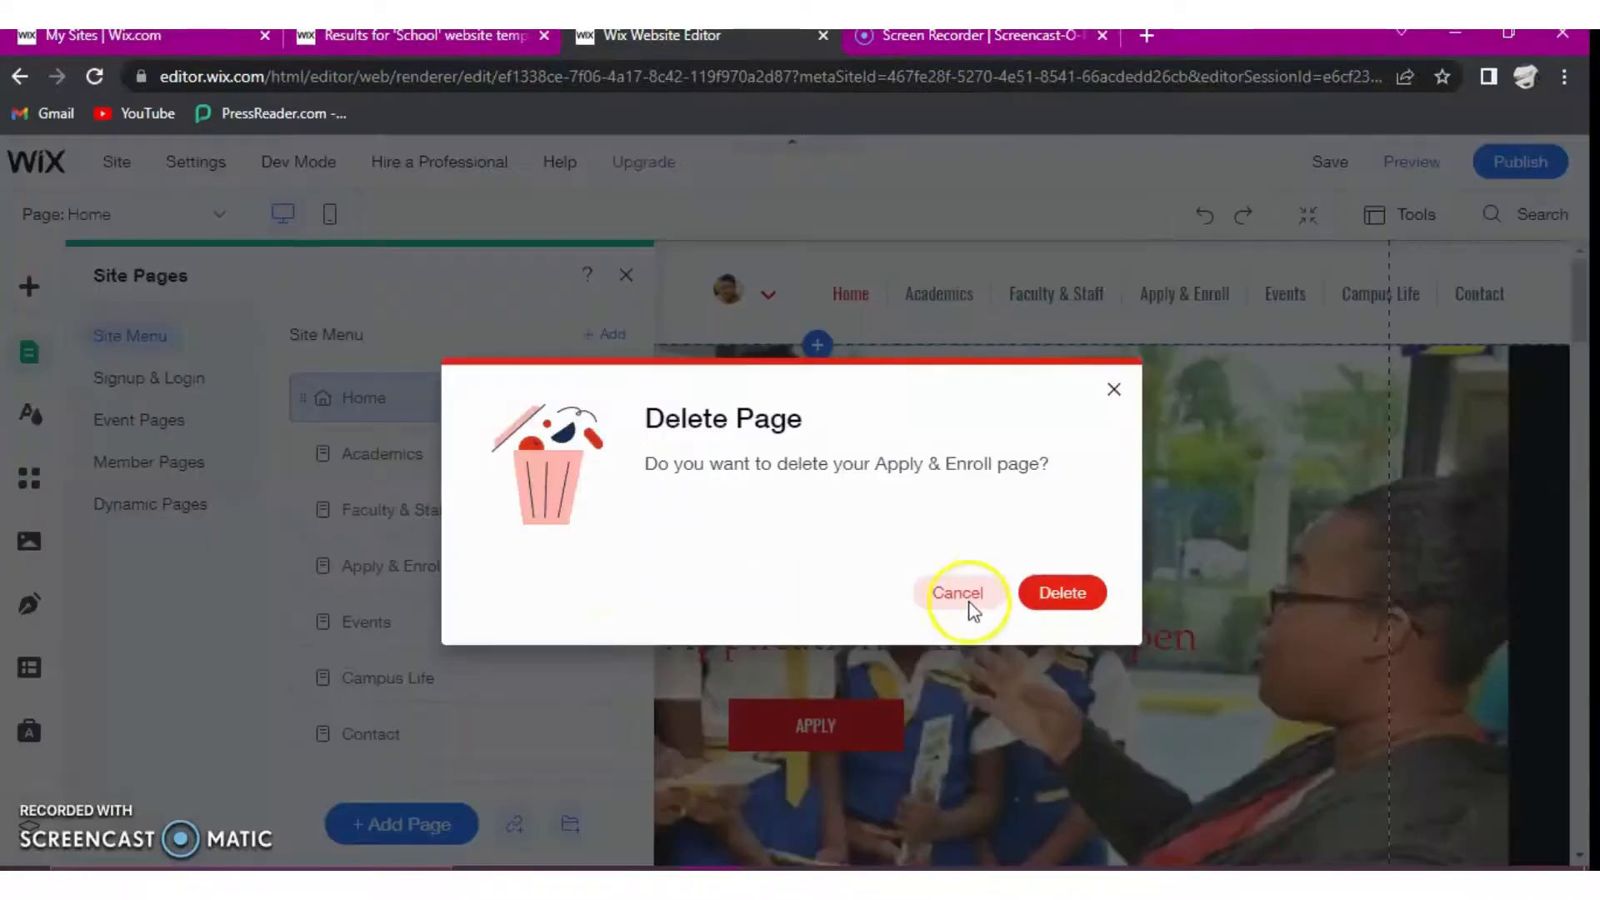
click(1063, 593)
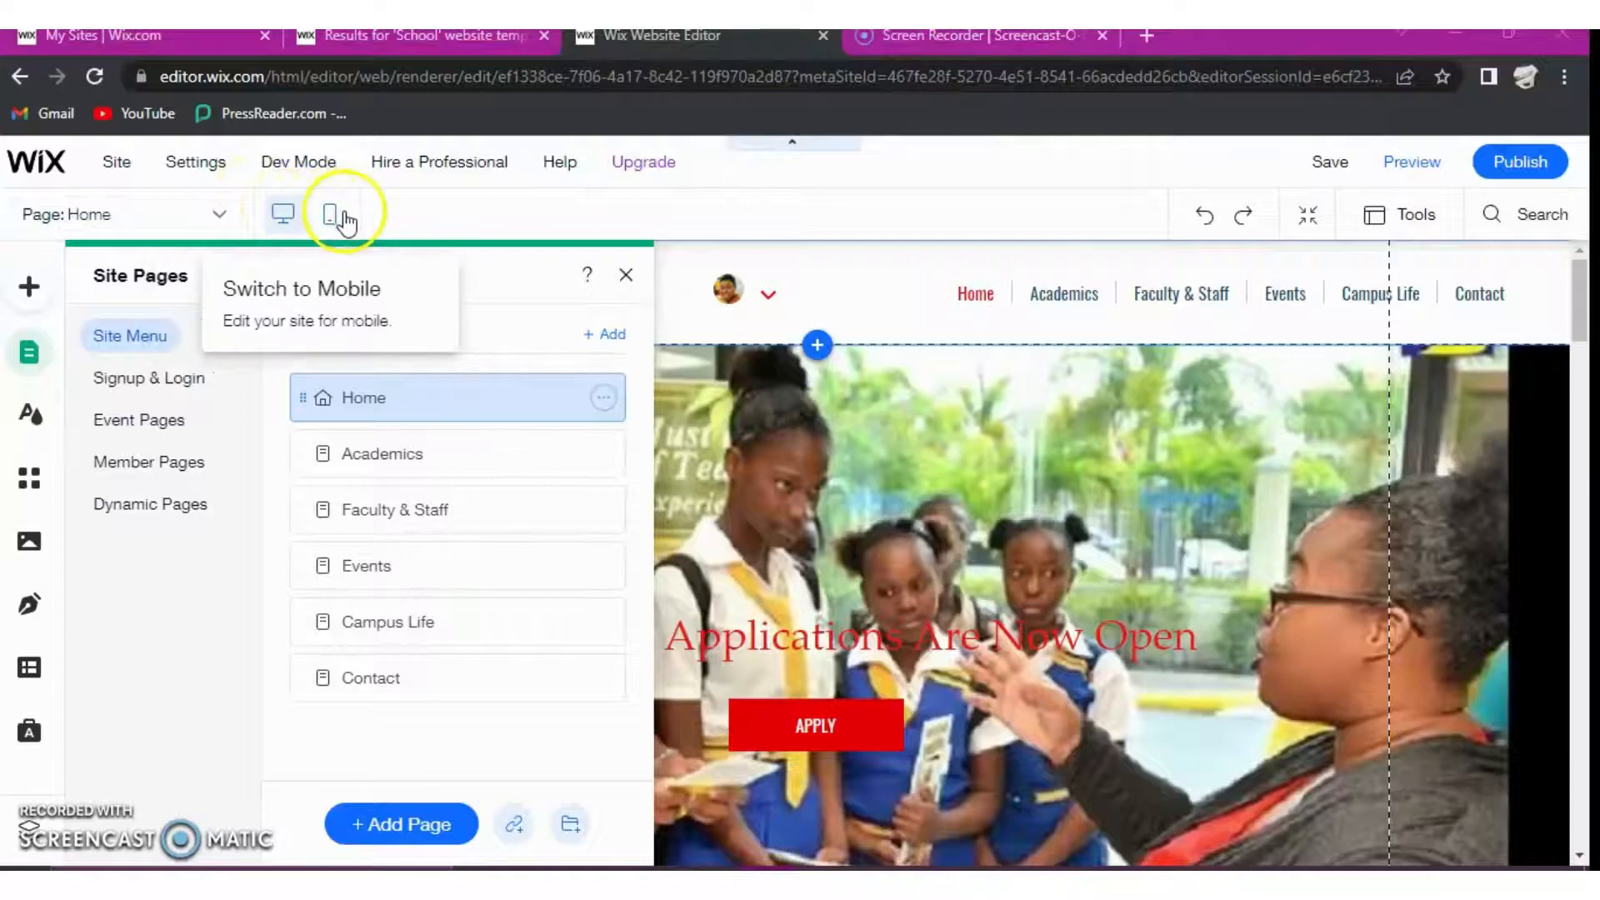
- Preview the site and look through the Home page's sections and footer, followed by the Faculty & Staff page
click(1418, 165)
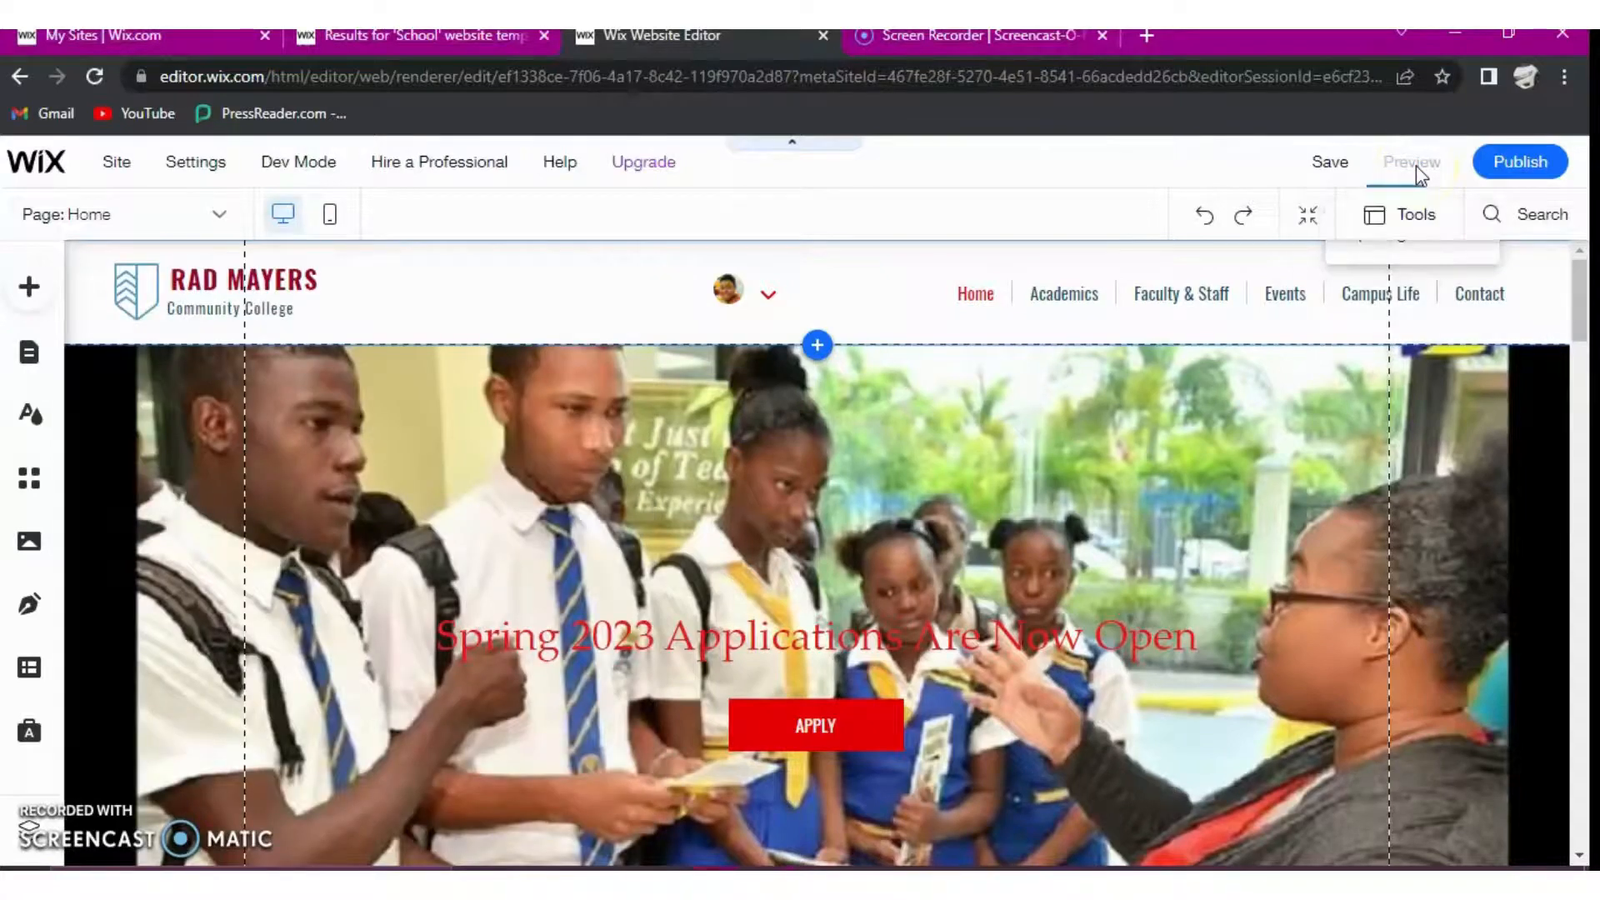
click(1409, 171)
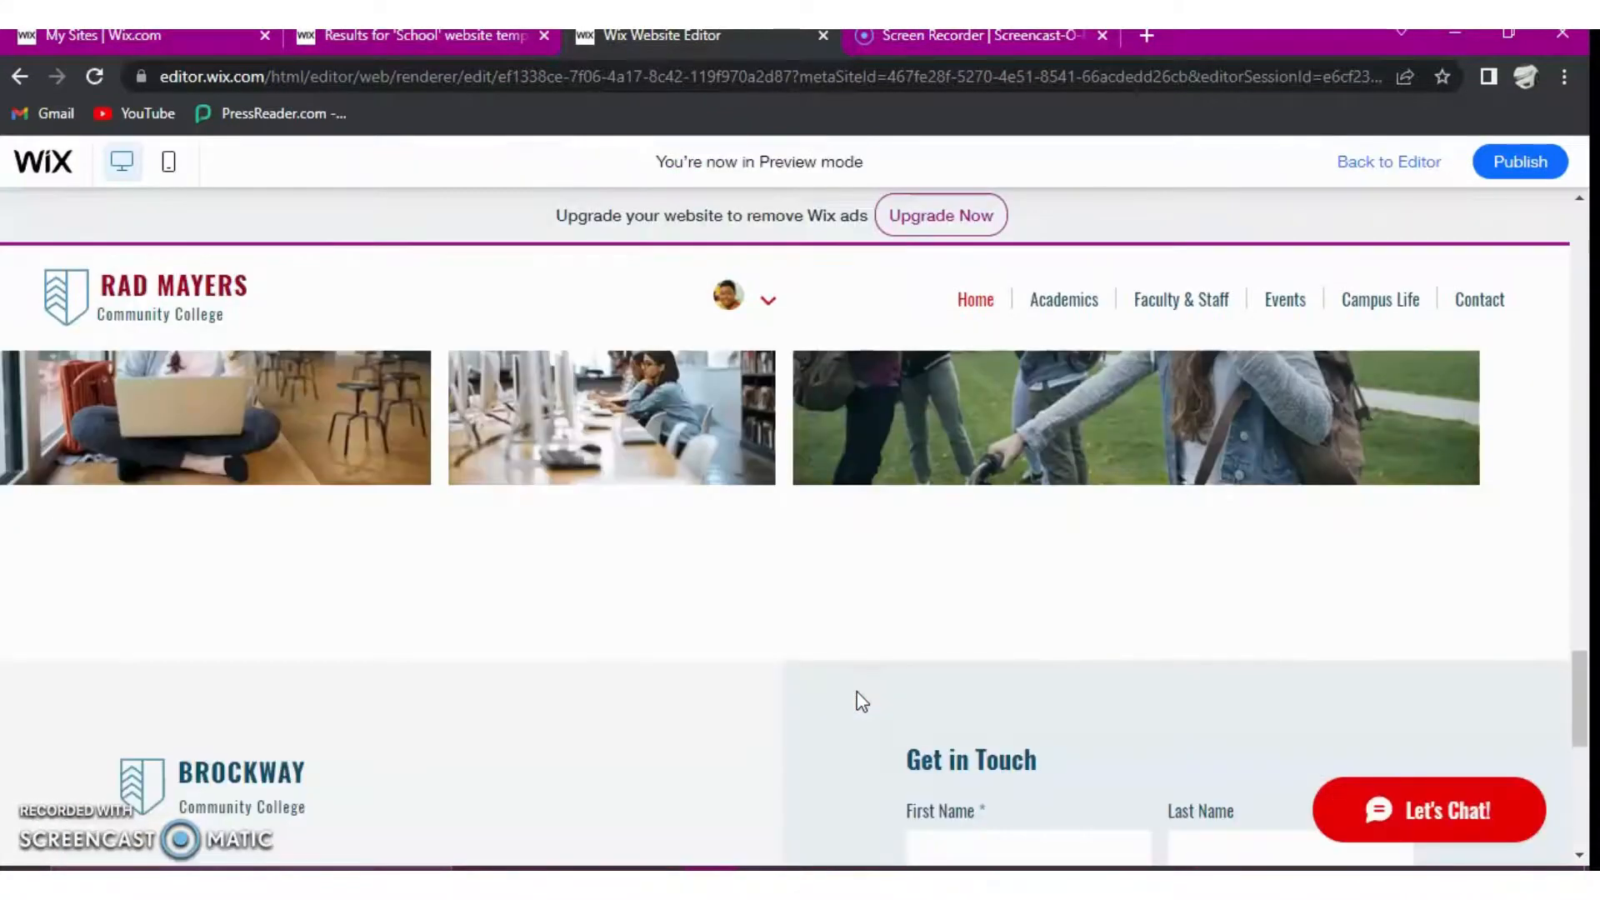
scroll(867, 691, down, 5)
scroll(872, 687, up, 5)
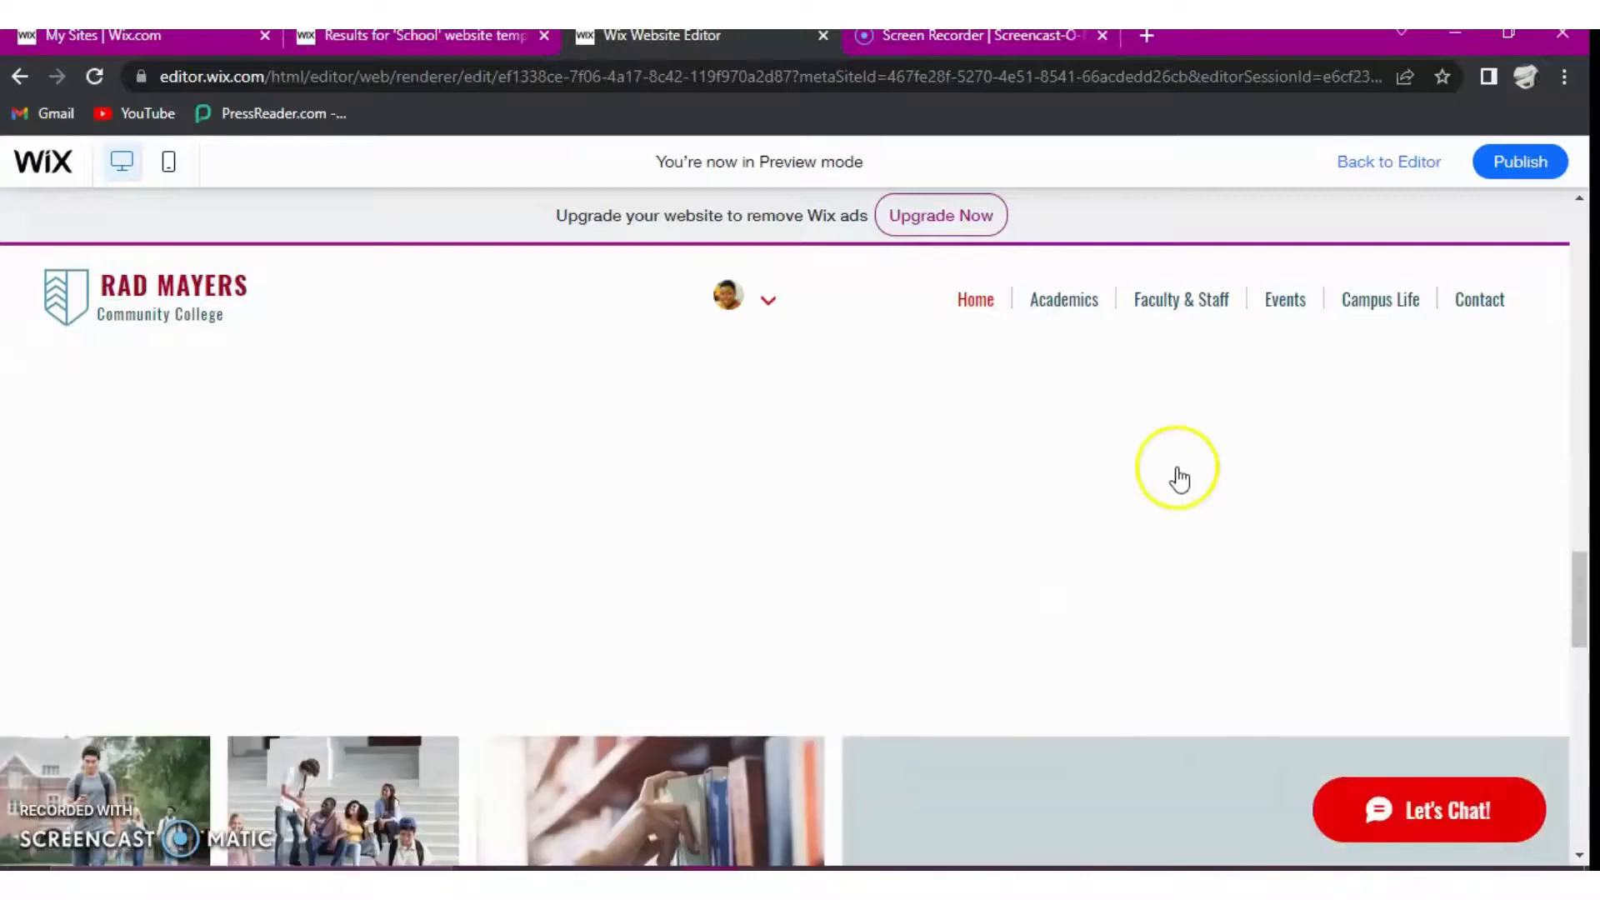
scroll(1179, 479, up, 2)
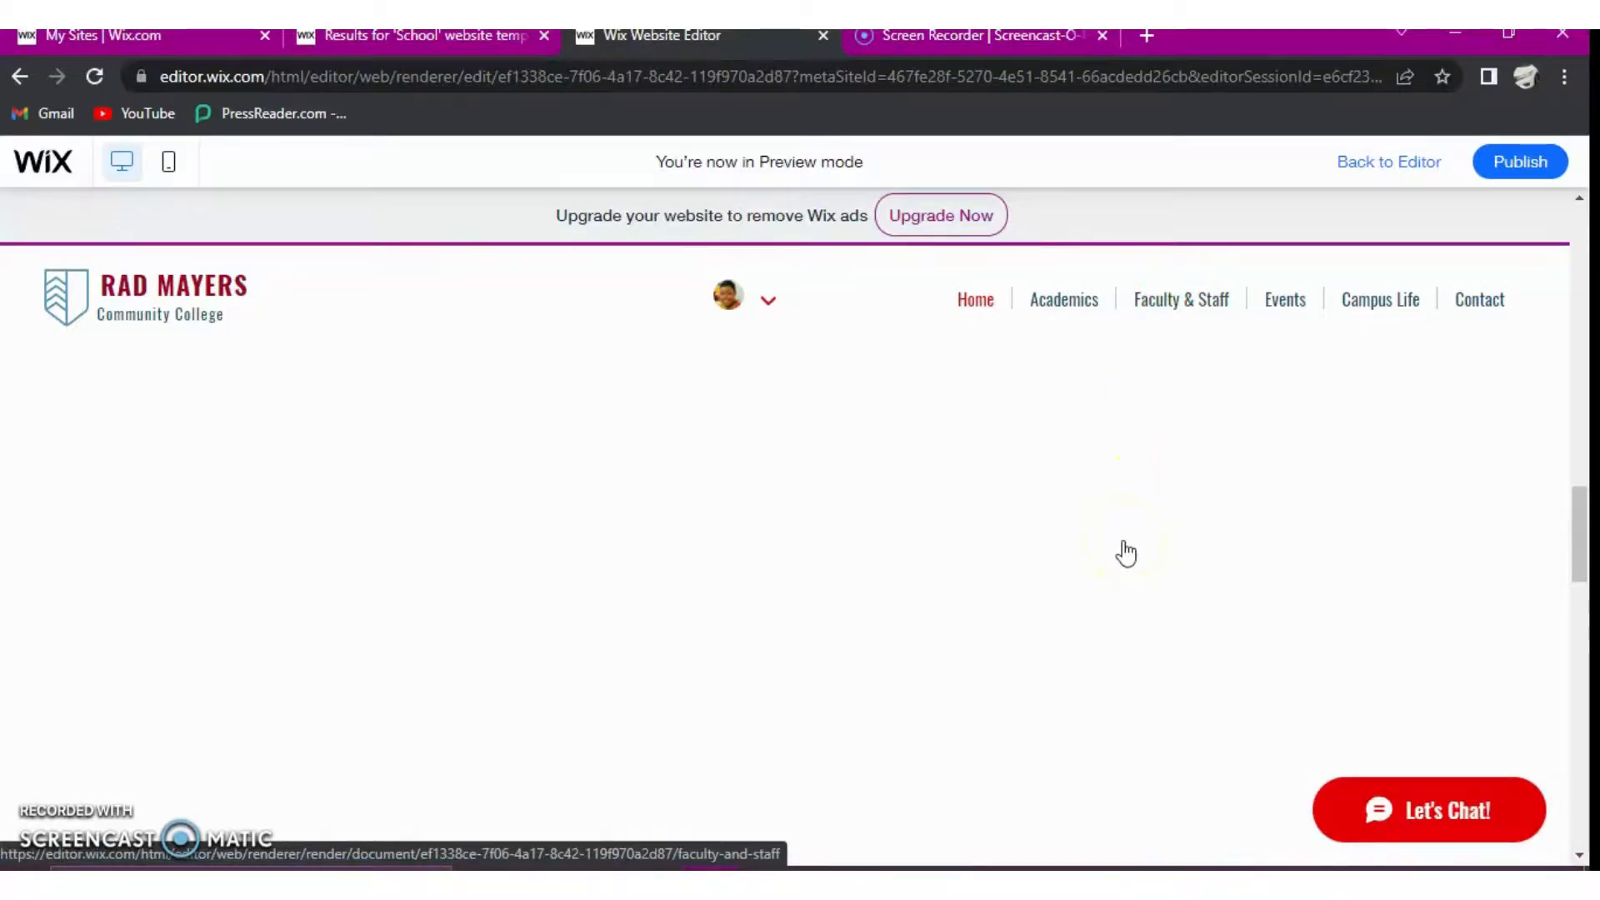
scroll(1122, 559, down, 3)
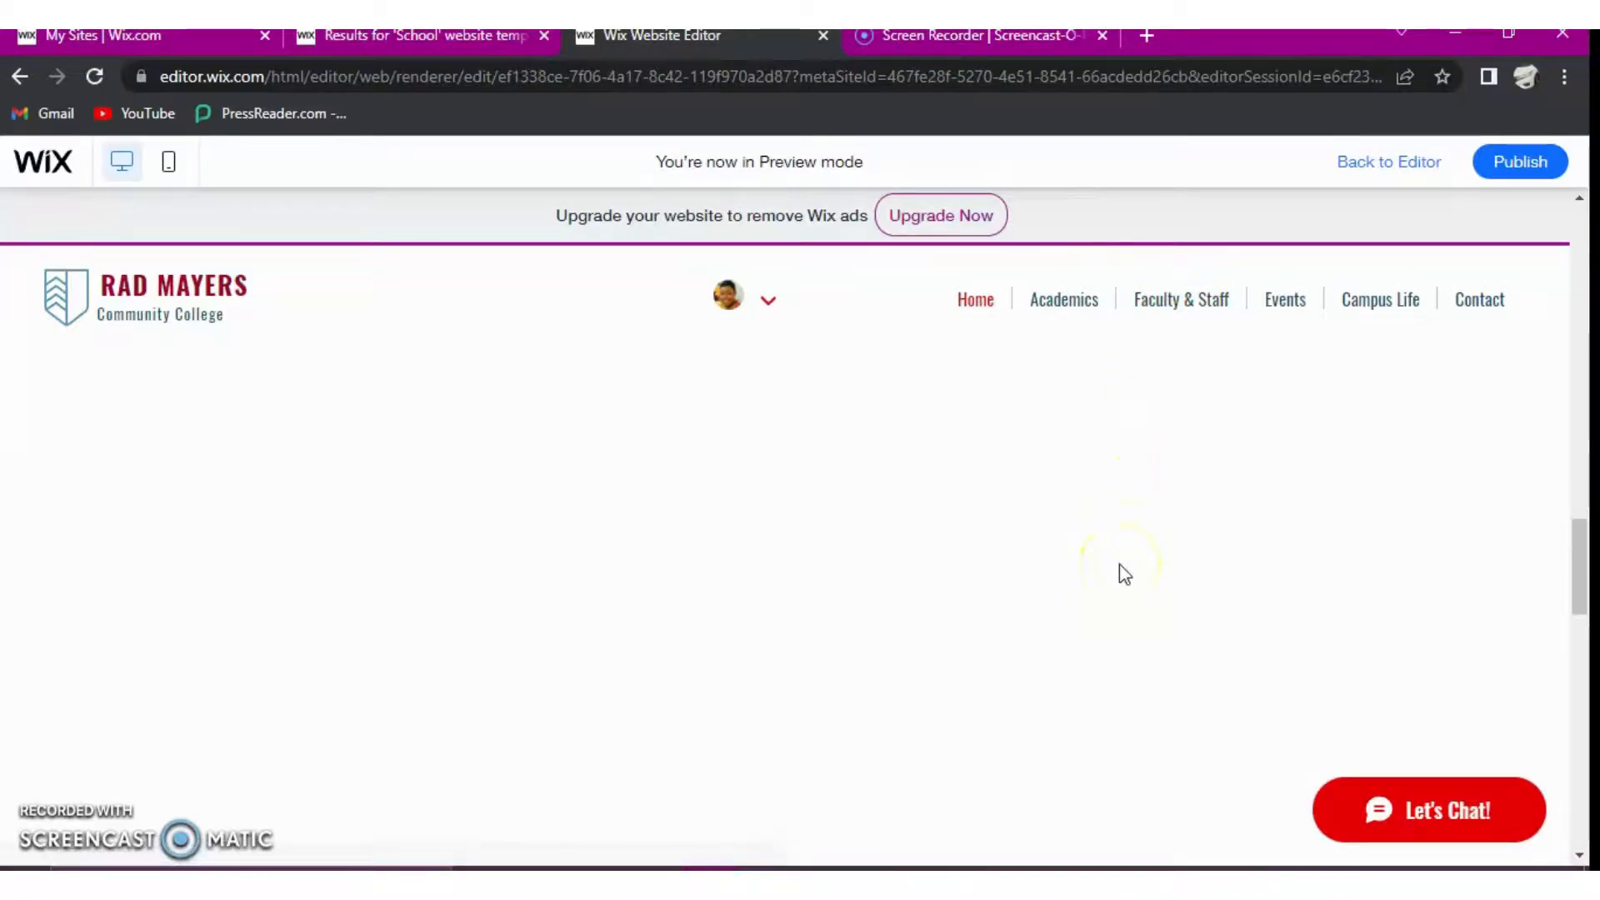
scroll(1119, 567, down, 5)
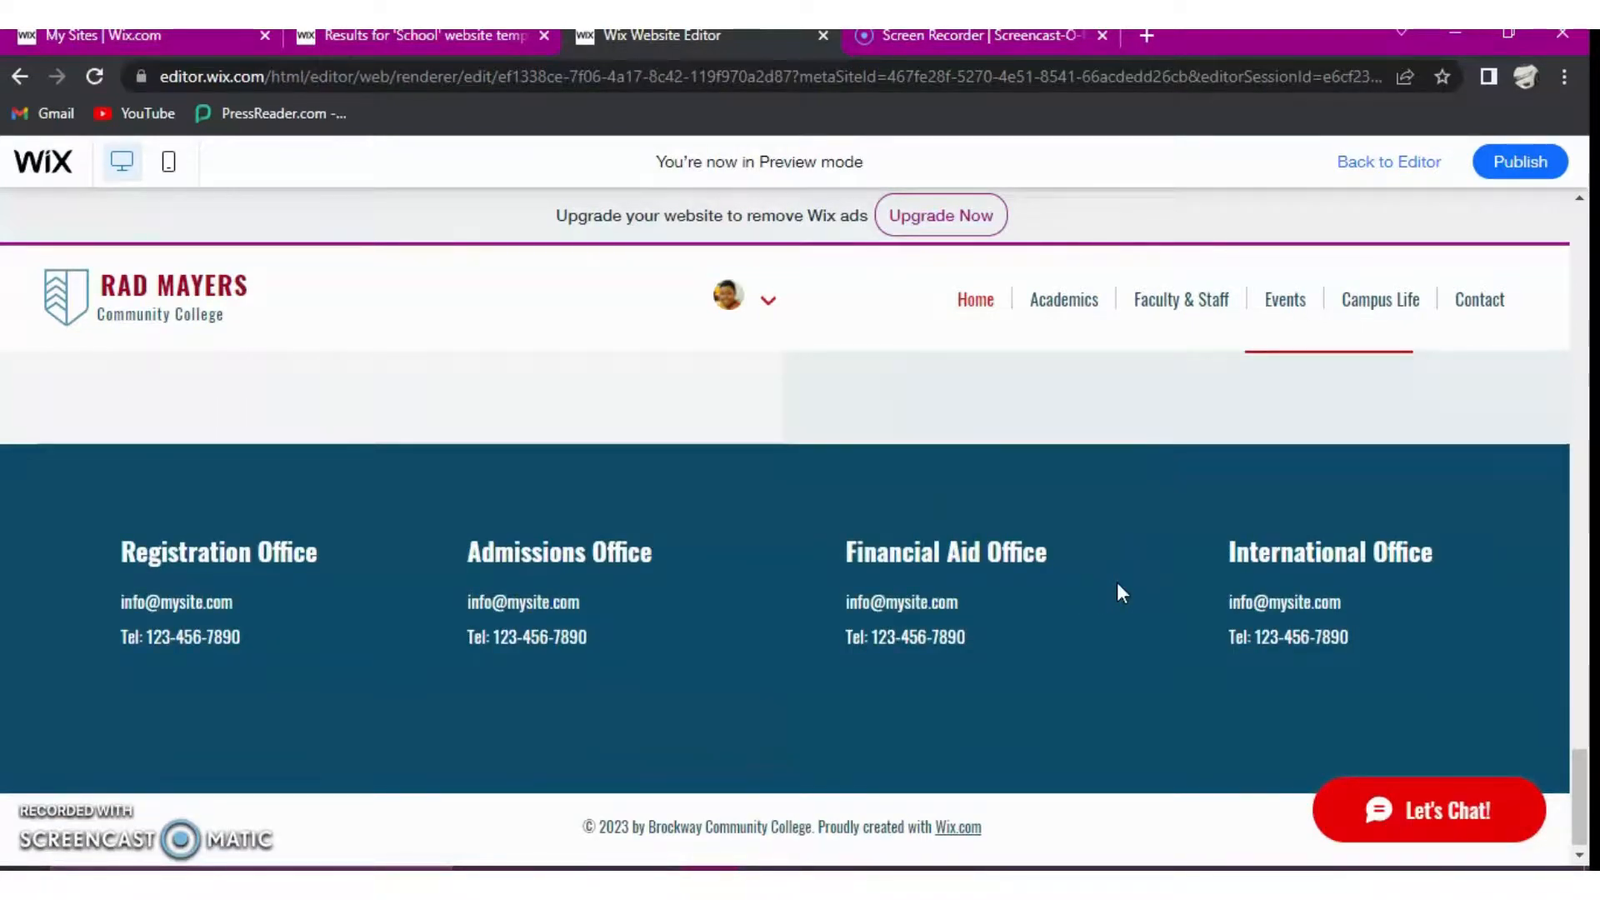
scroll(1116, 582, up, 5)
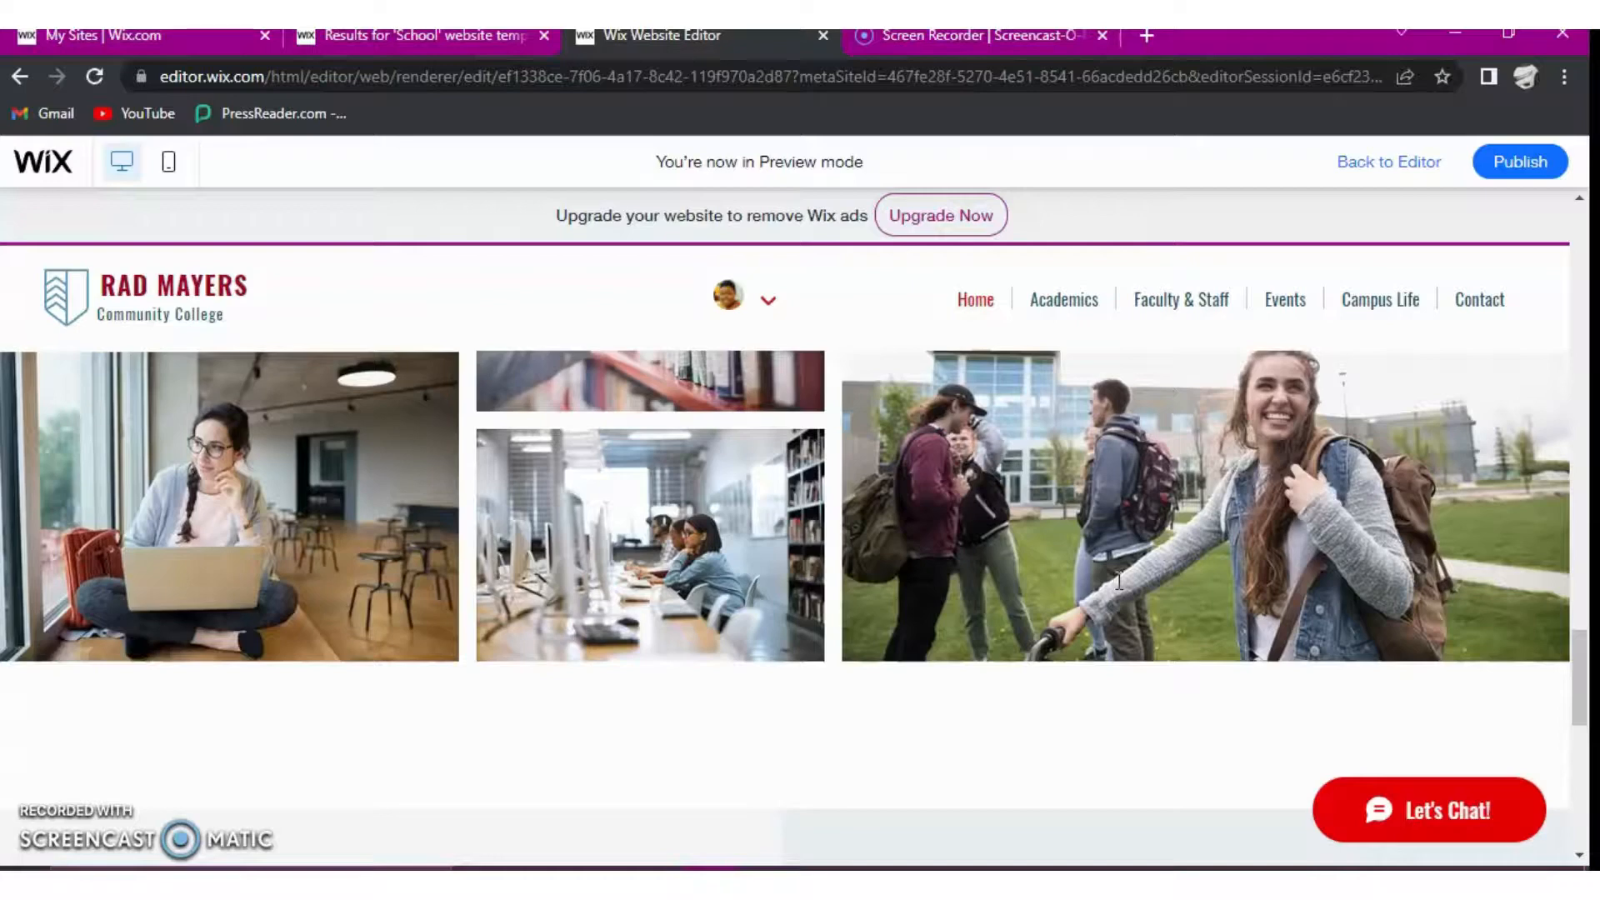
scroll(1119, 583, up, 4)
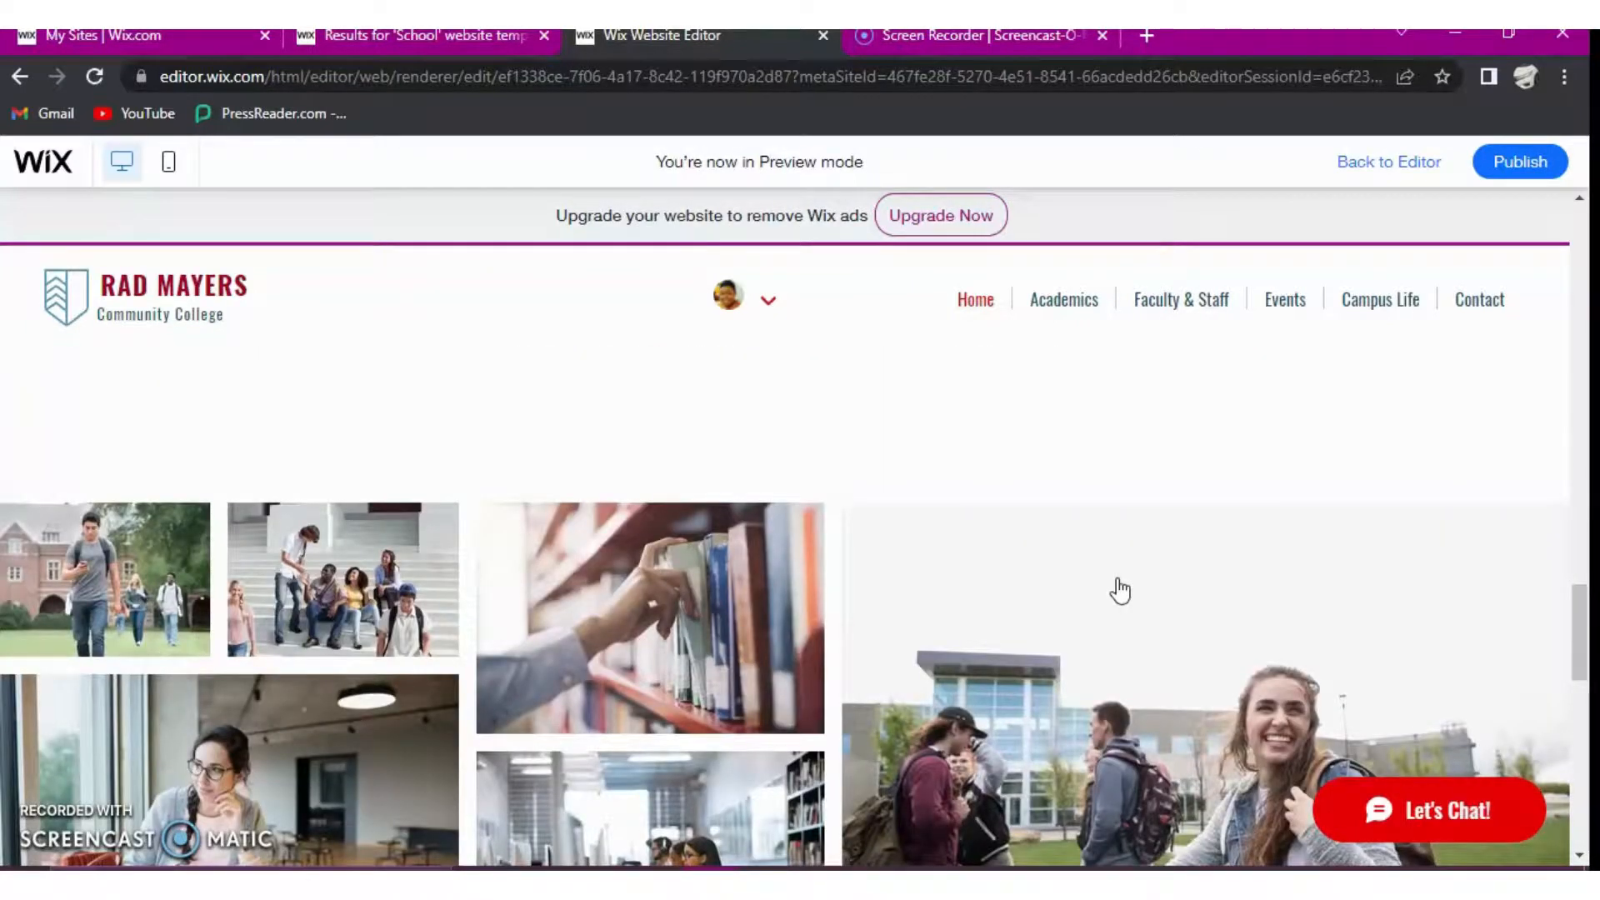
click(1118, 579)
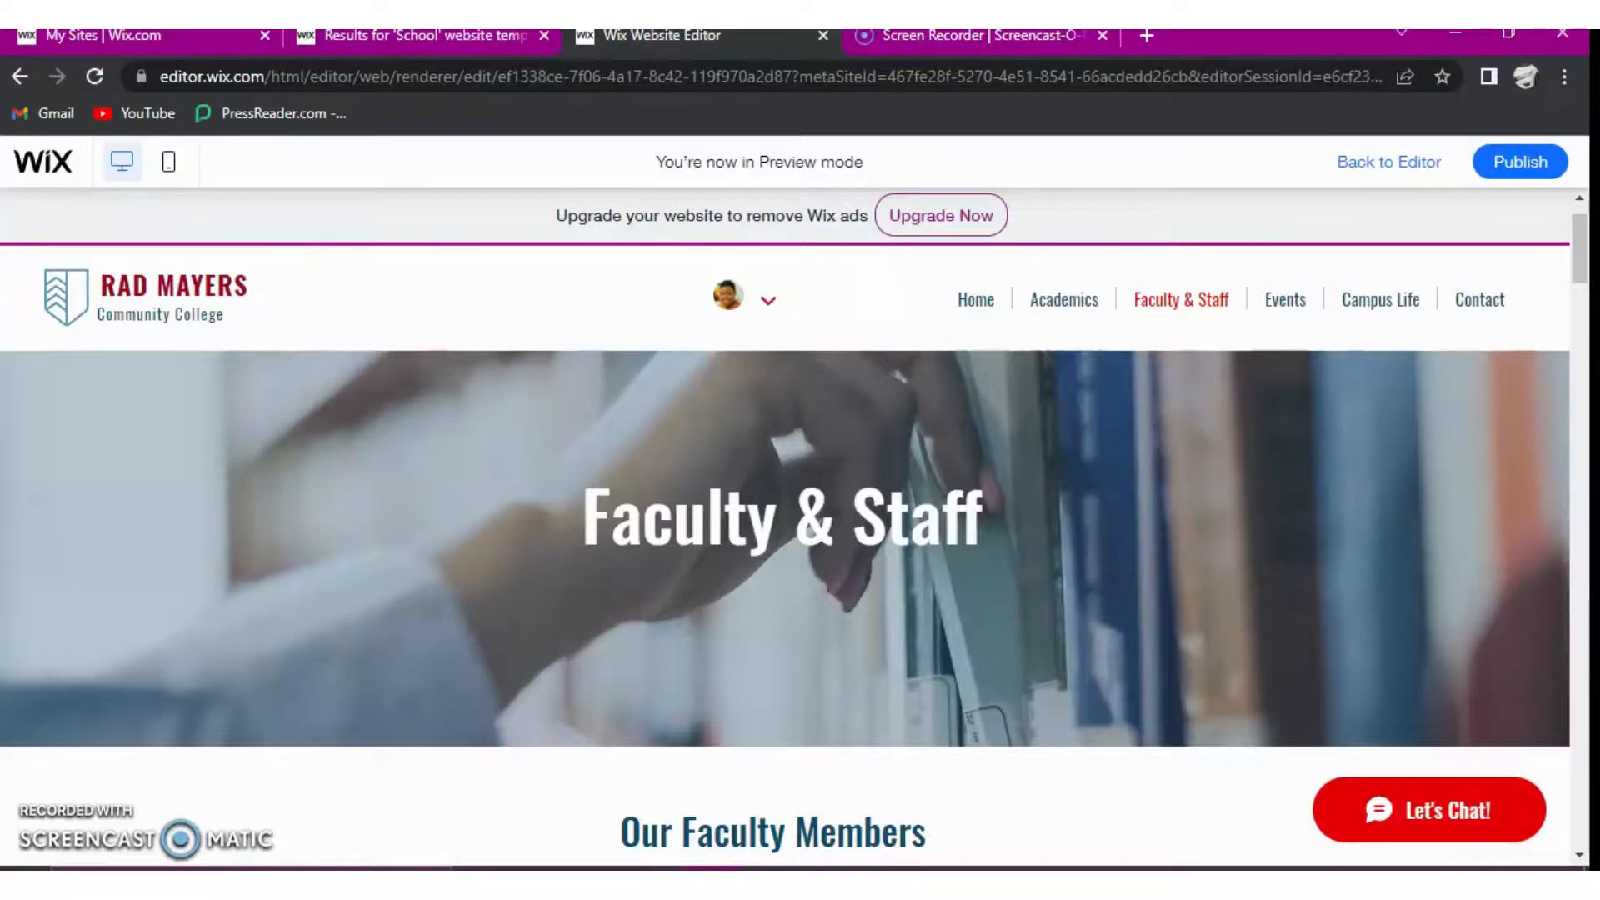
key(Page_Down)
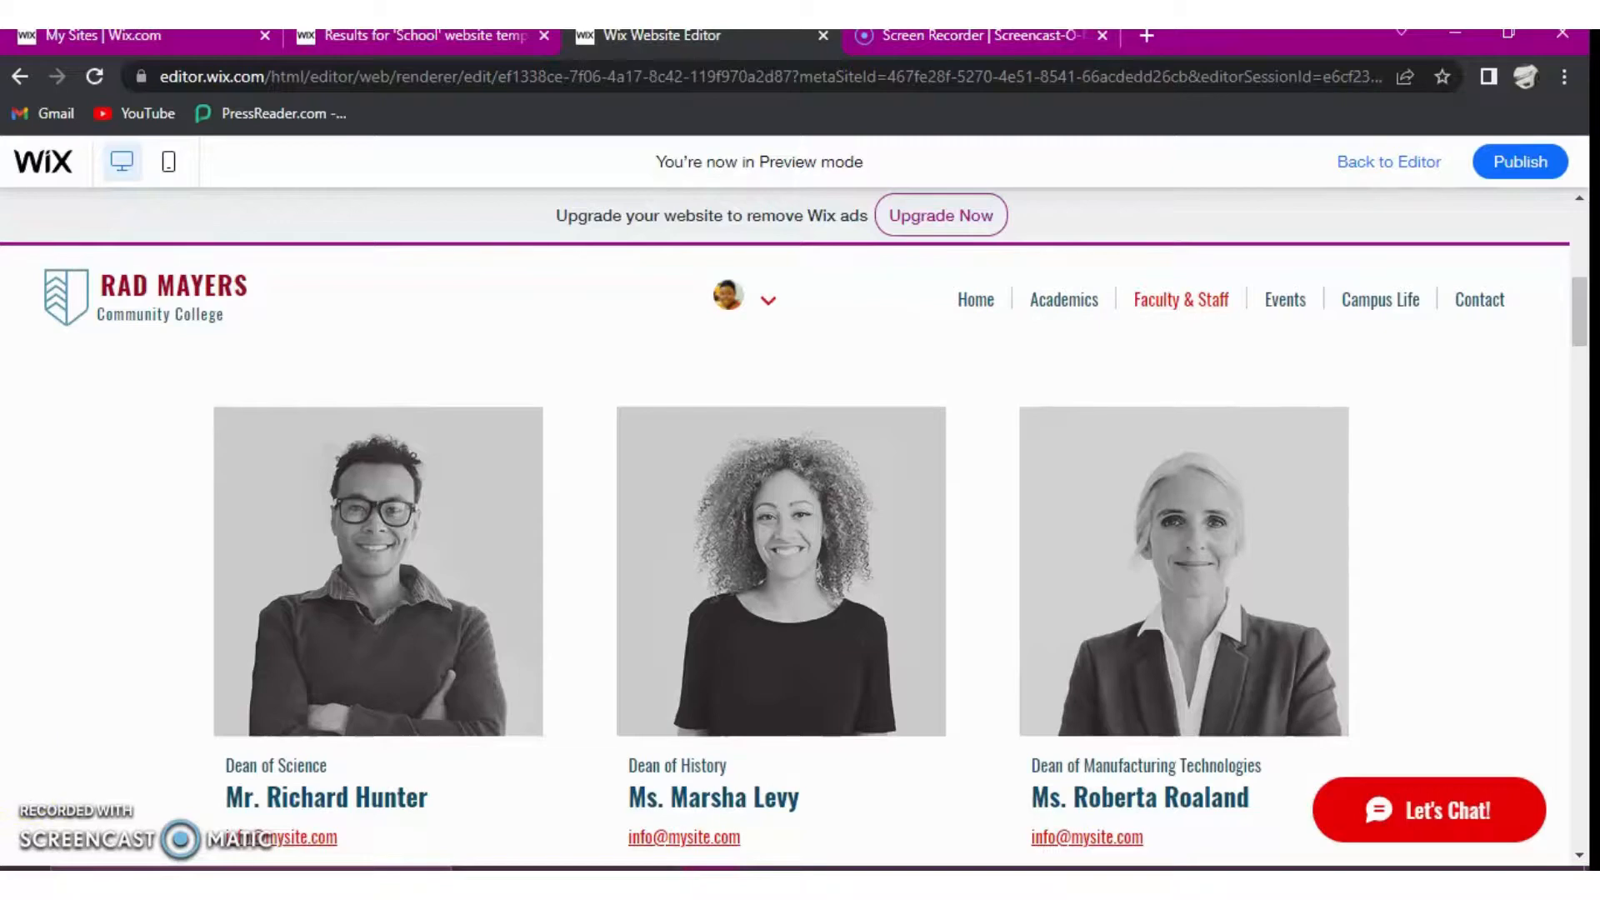
- Start publishing with a free Wix.com domain, set the site address ending to RADMayers, and save it
click(1521, 163)
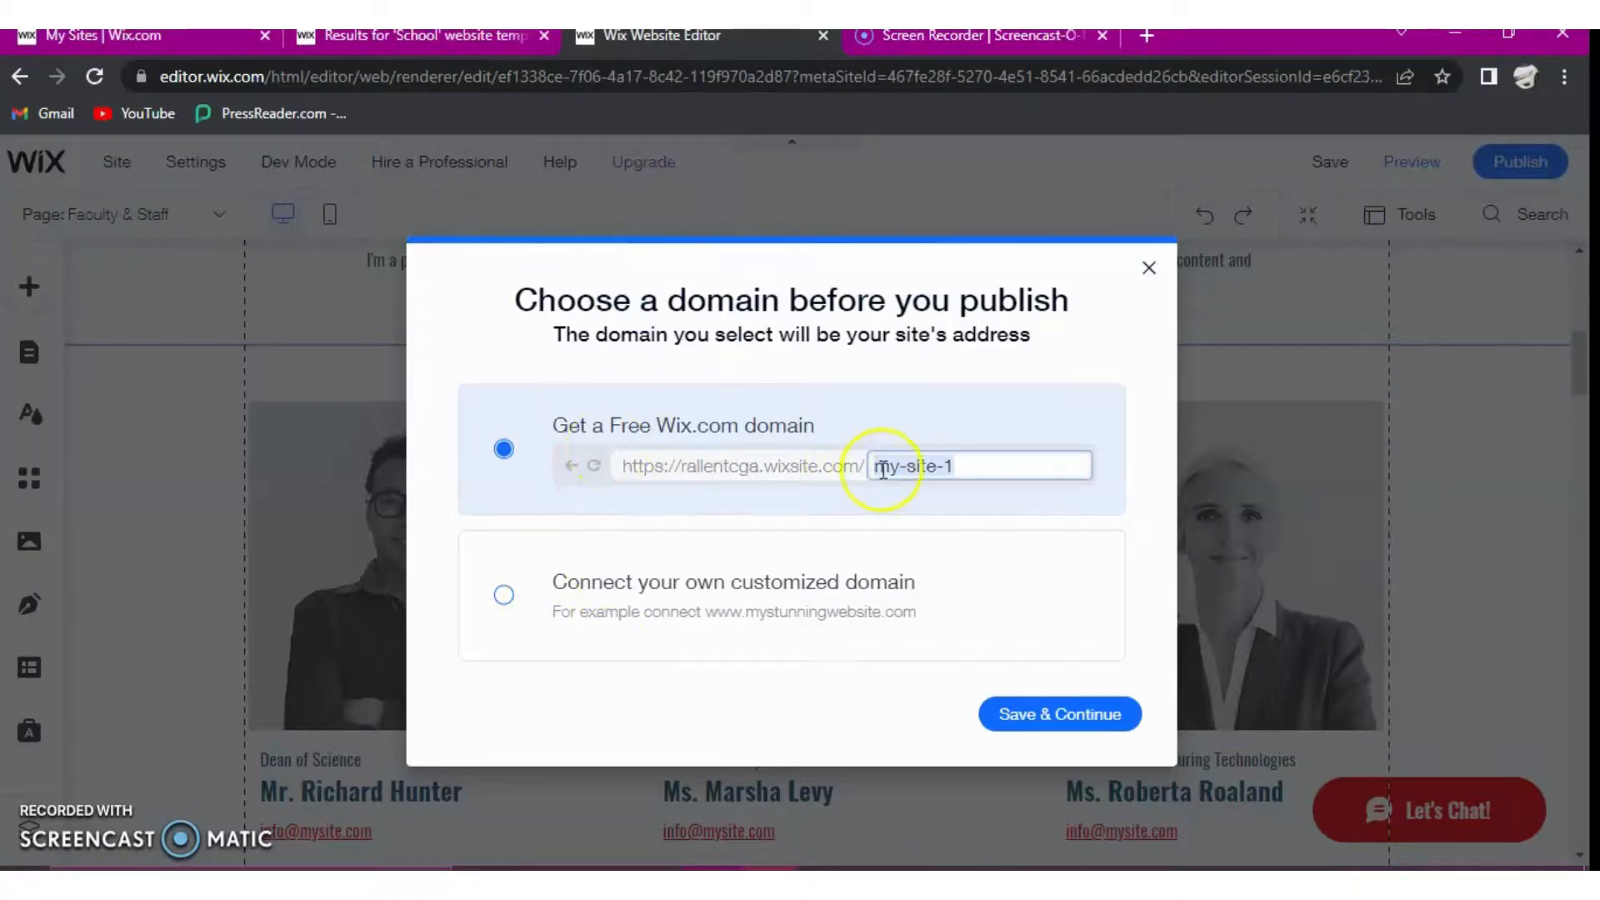
click(993, 467)
click(995, 464)
drag(980, 464, 871, 464)
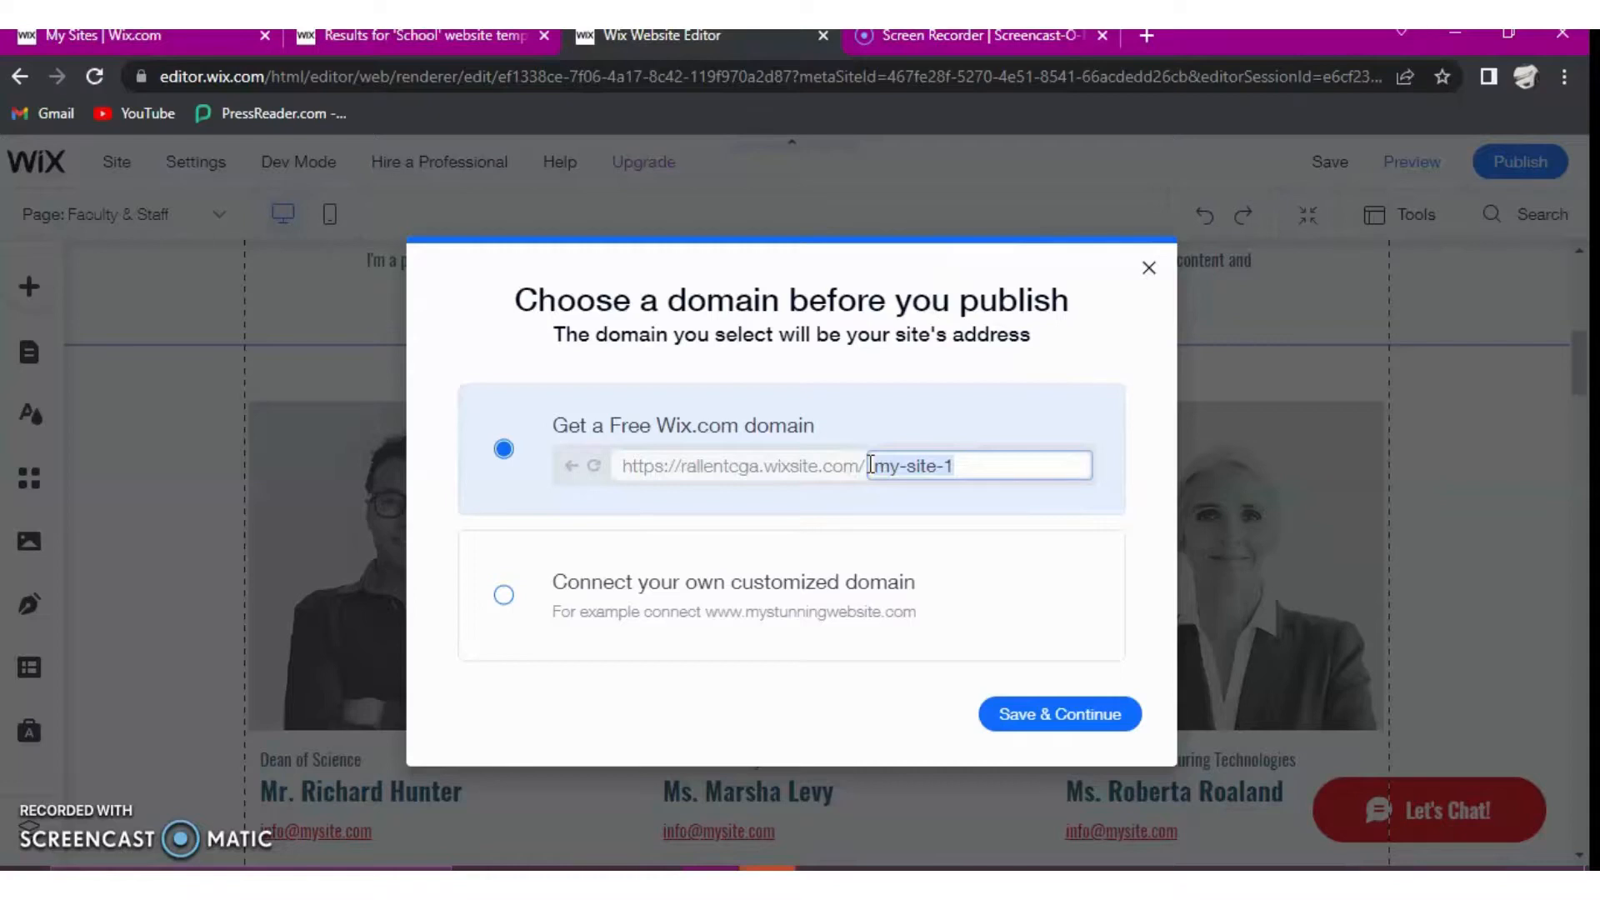
click(972, 519)
key(BackSpace)
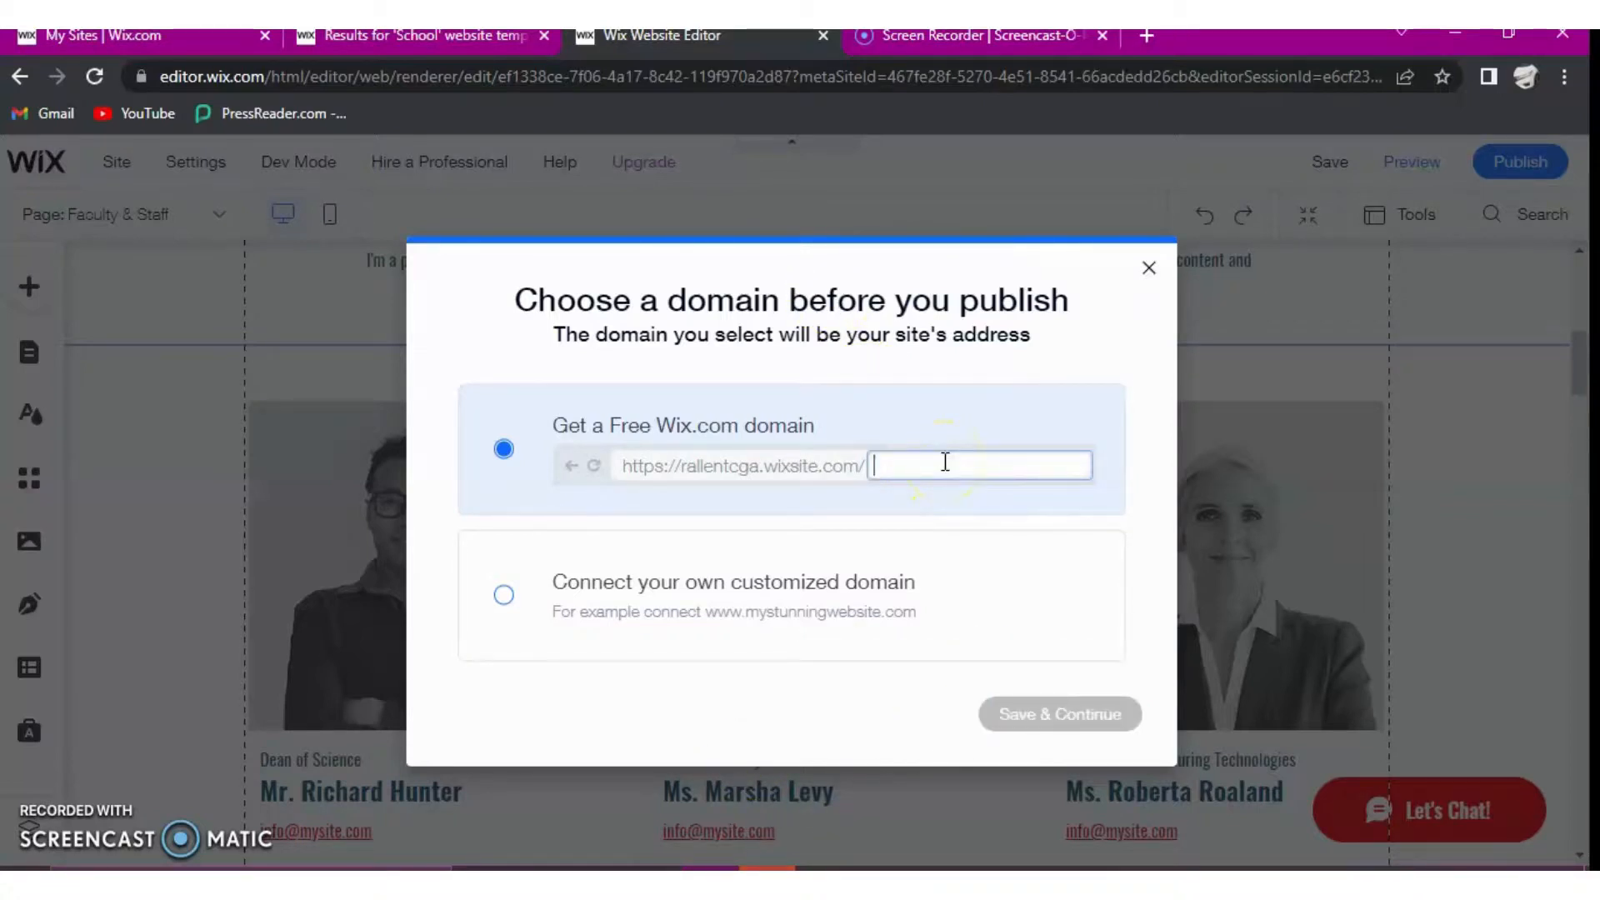
text(RAD)
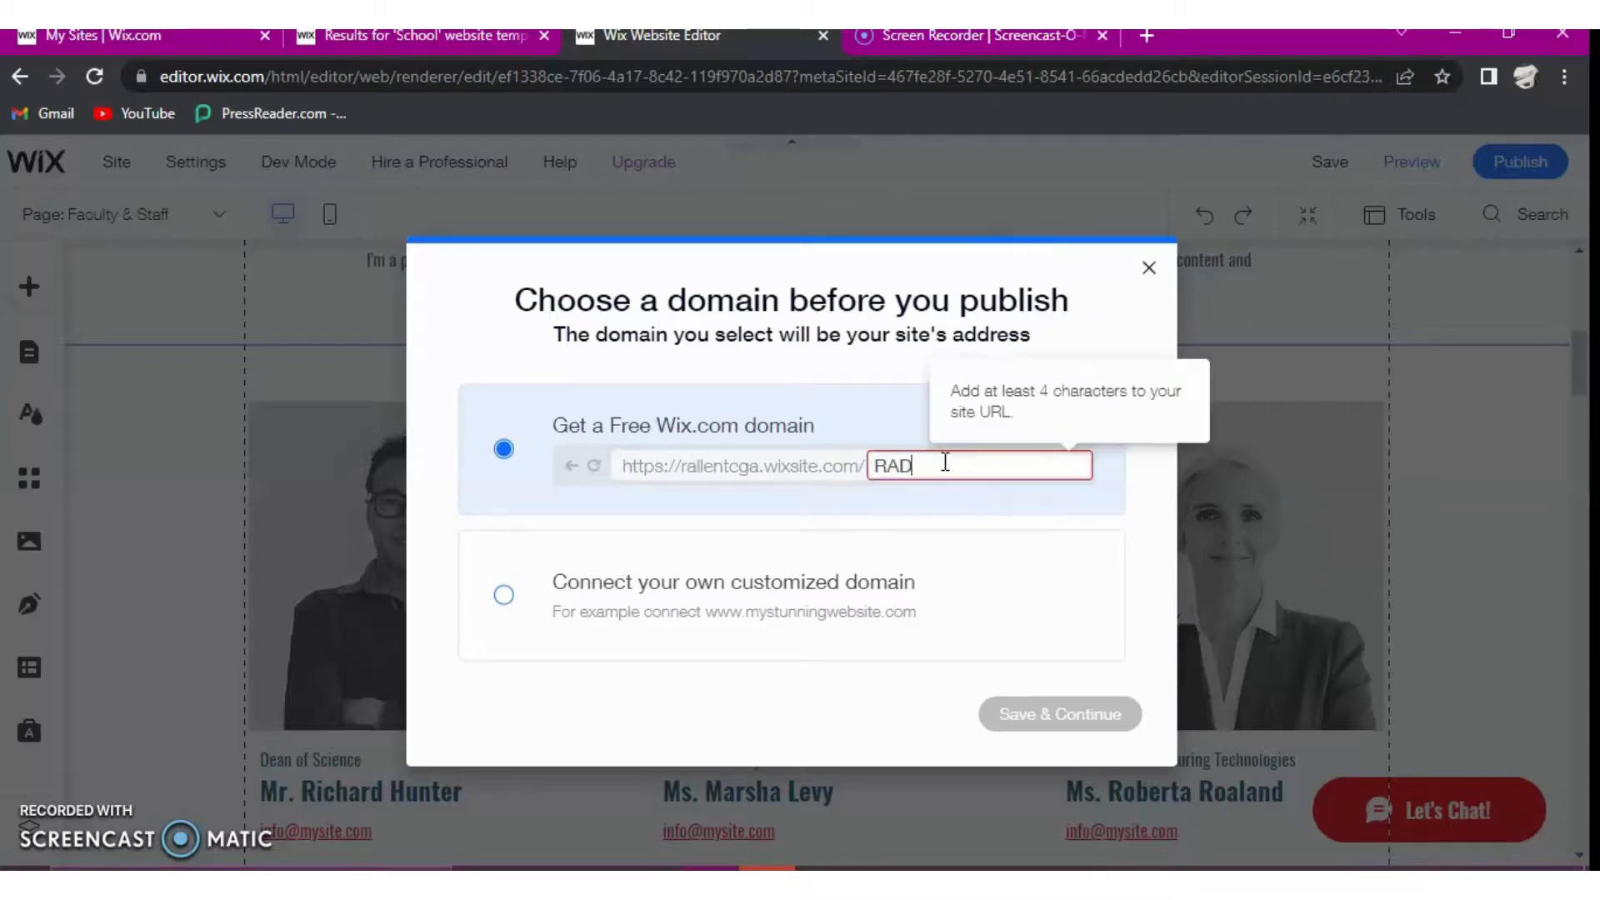
text(Ma)
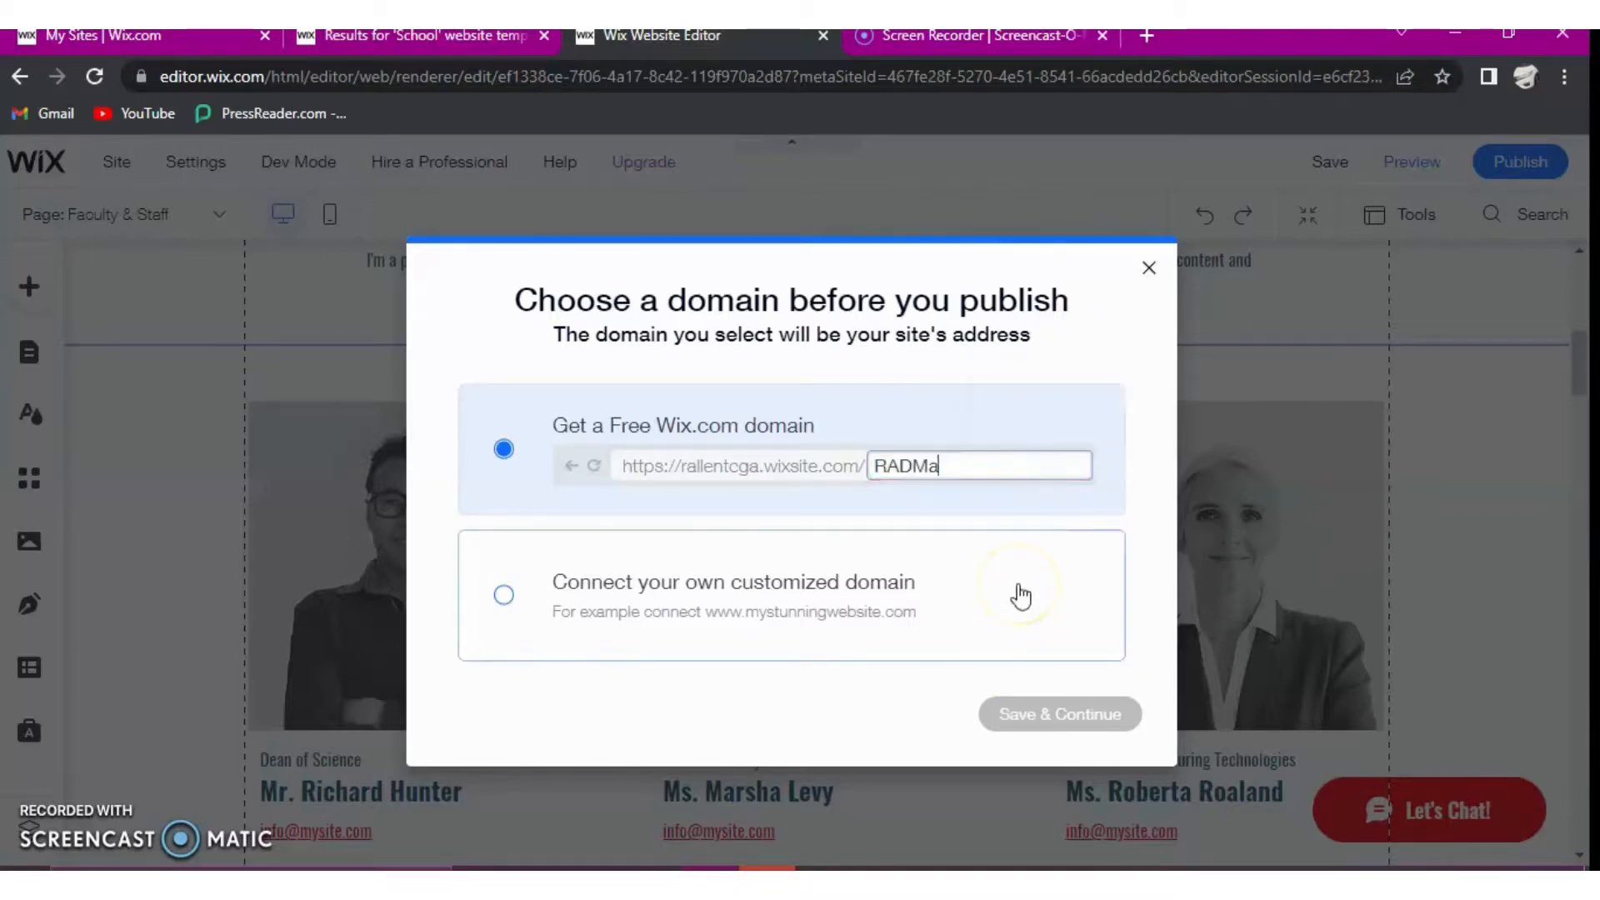
text(yers)
click(1045, 710)
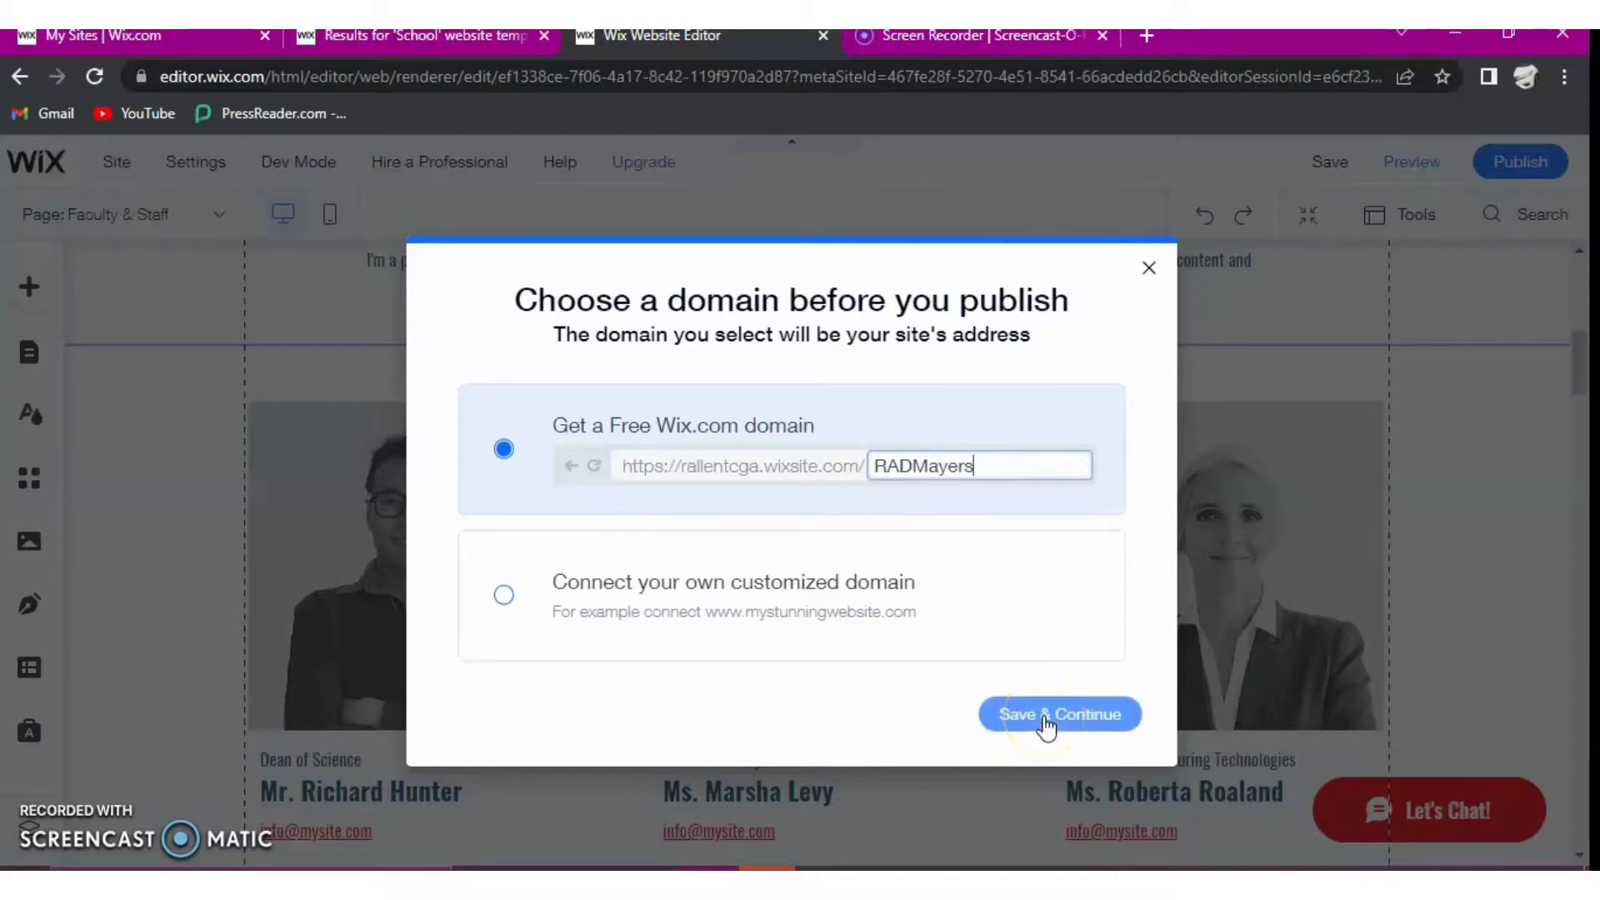
click(1046, 717)
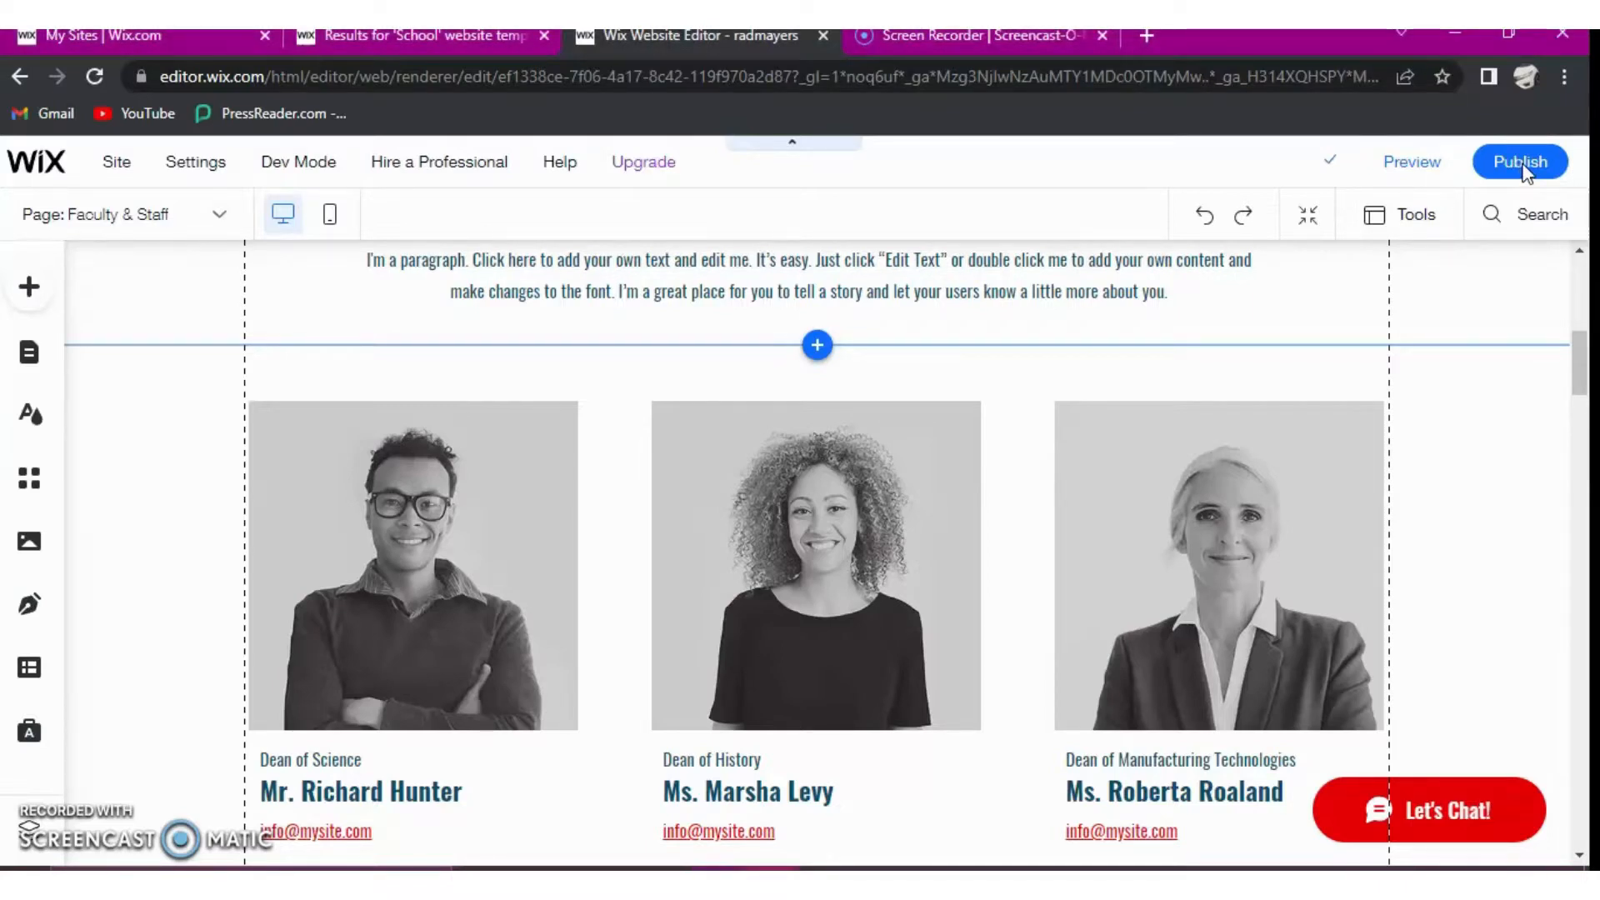
- Publish the saved site live under its new web address
click(1522, 163)
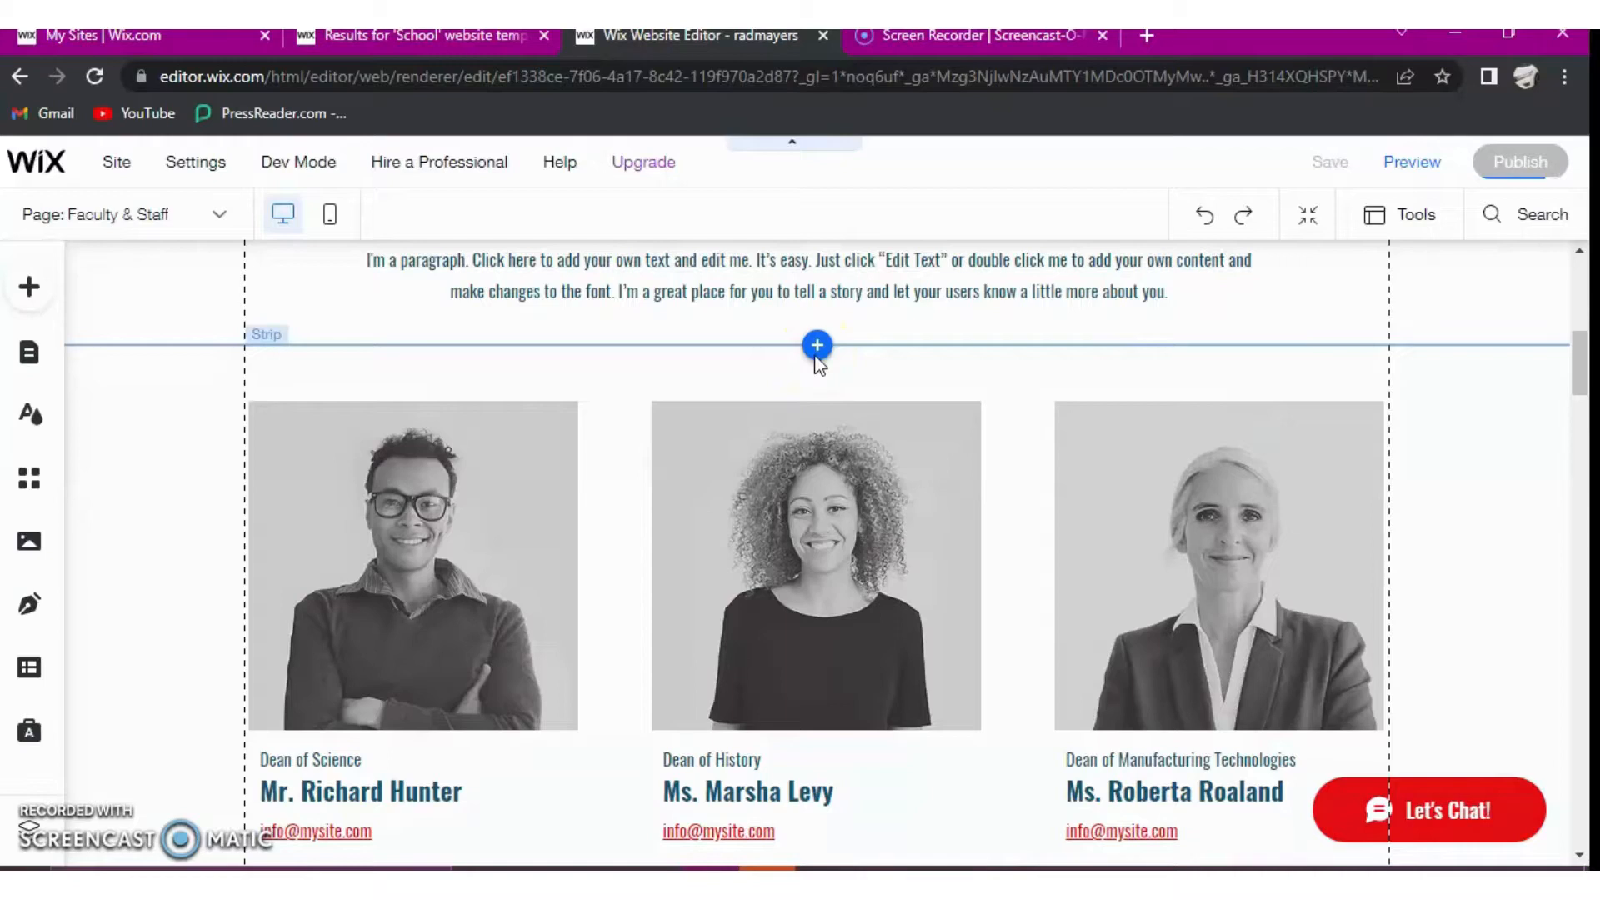
click(1516, 181)
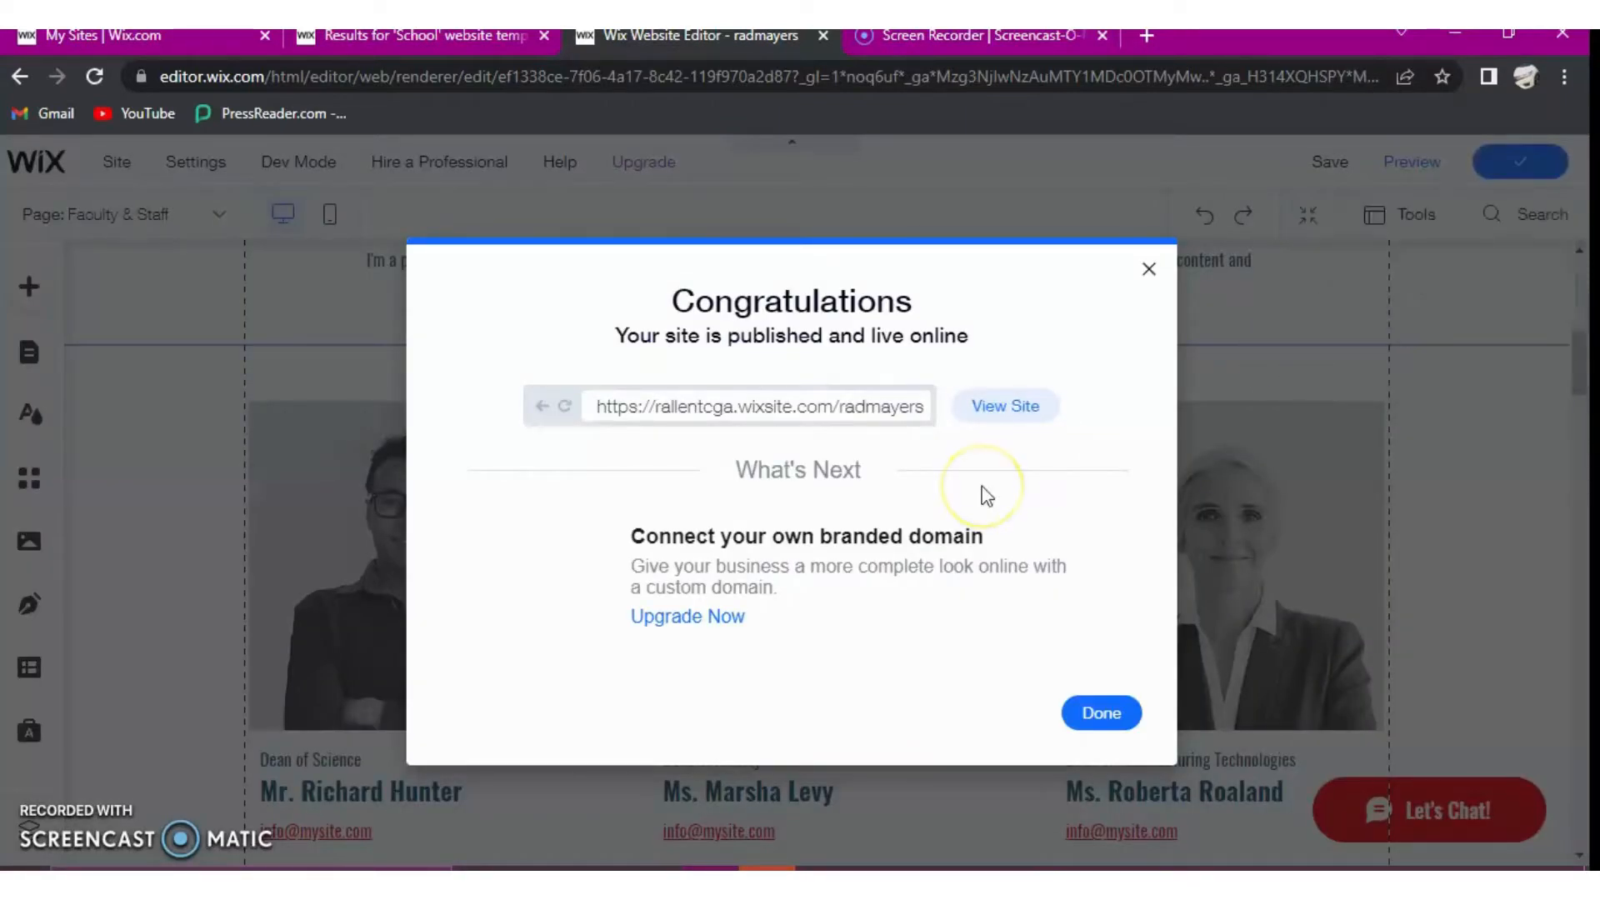
- Open the published live site, look through its Home page down to the contact form, and go to the Faculty & Staff page
click(917, 404)
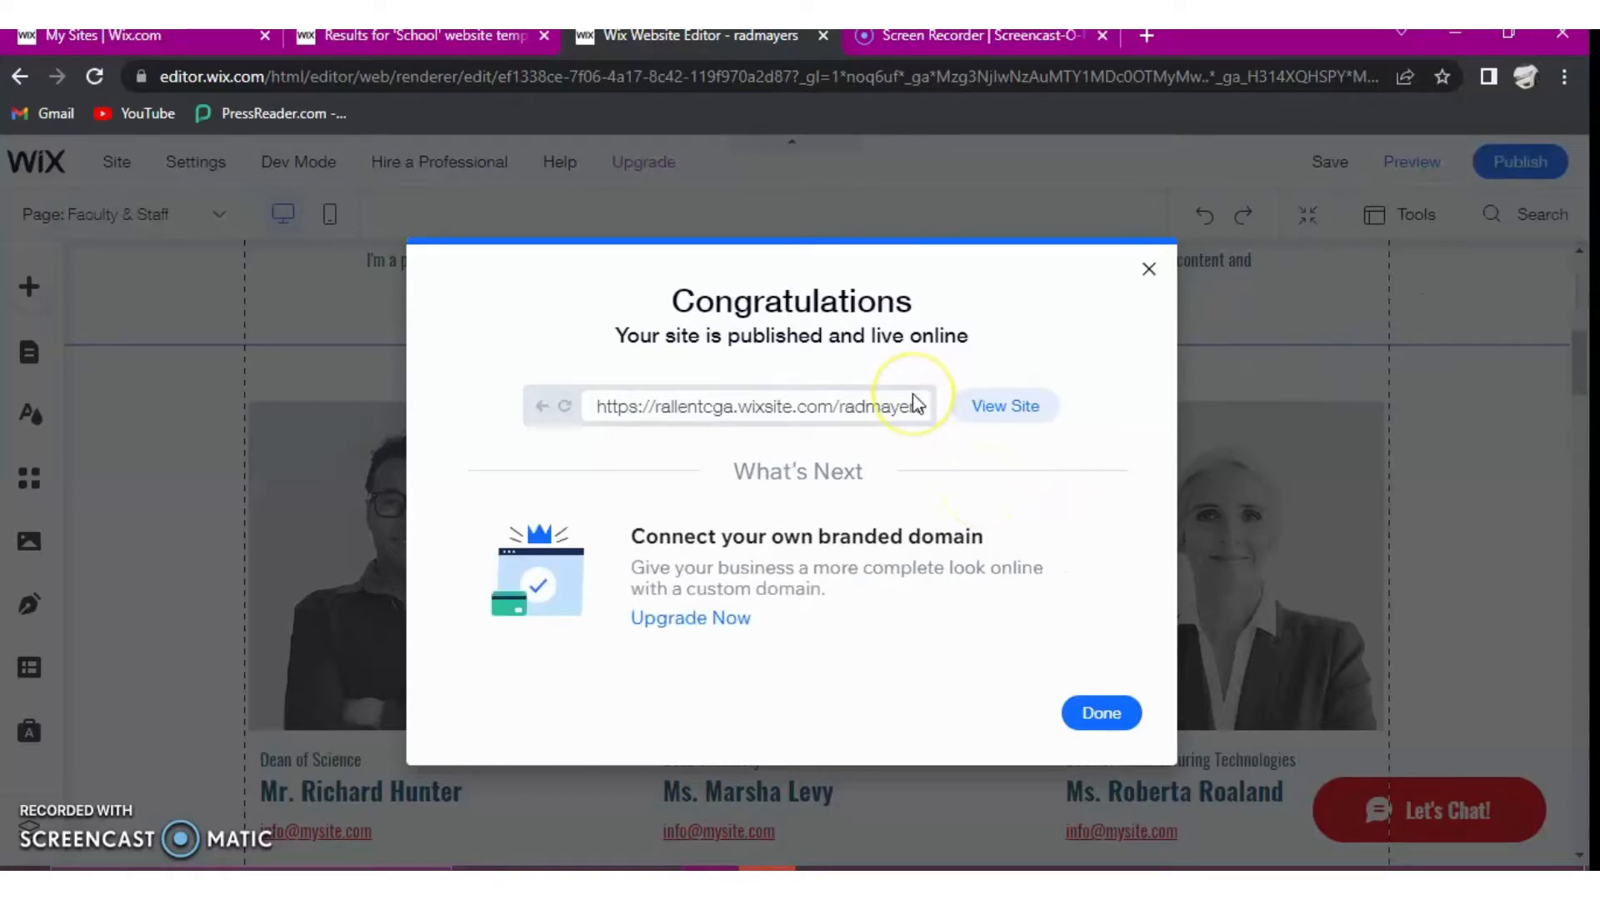
click(1033, 417)
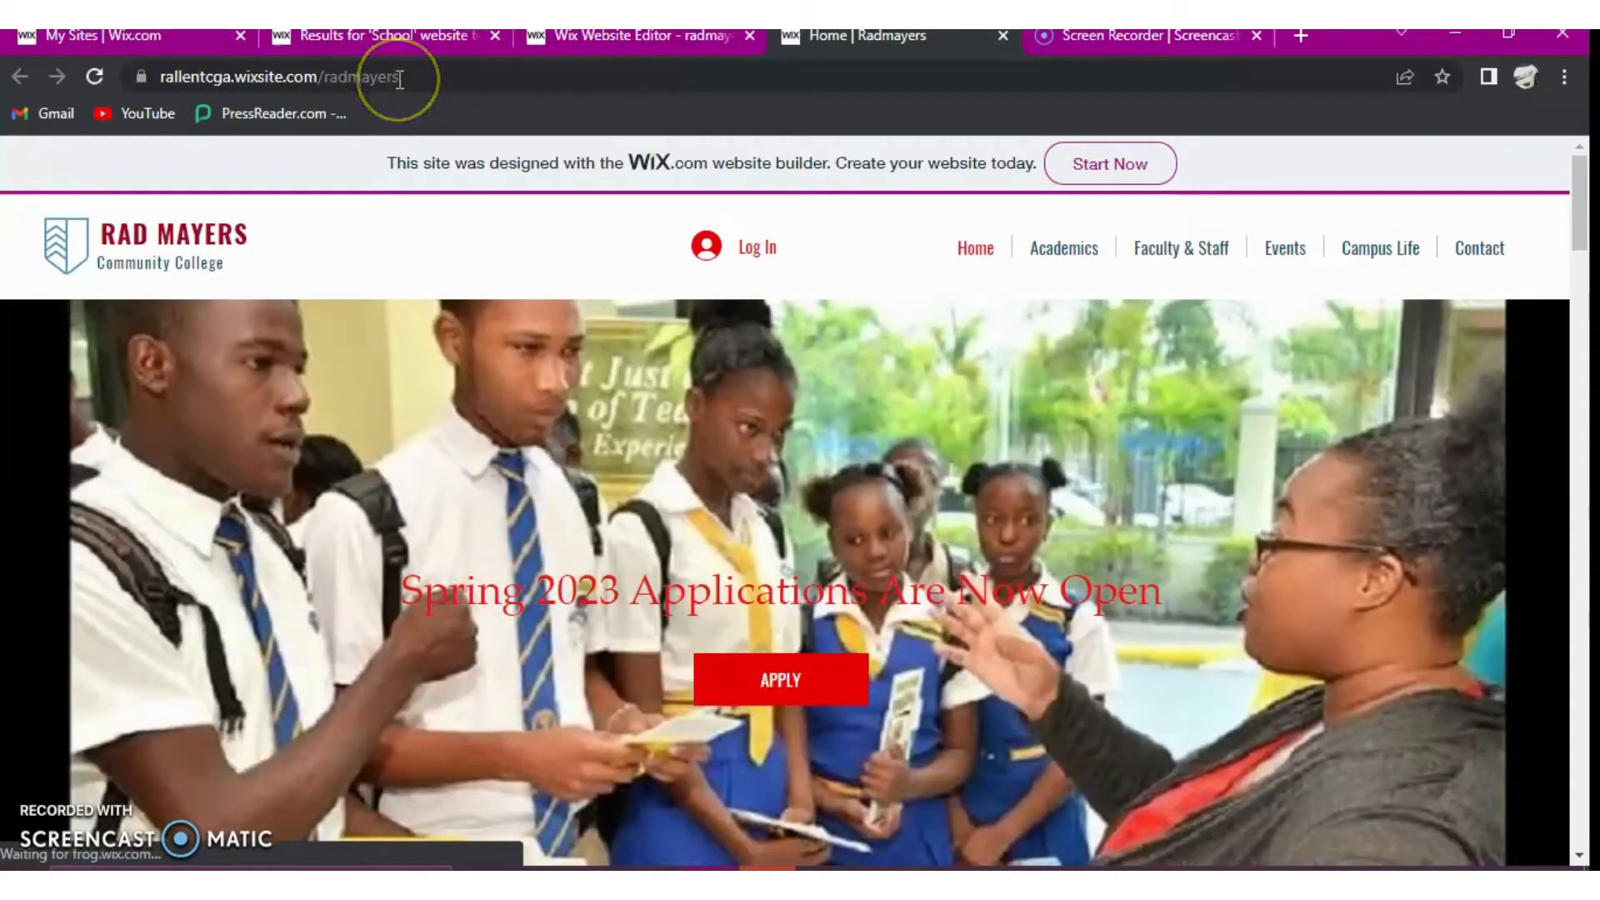
scroll(587, 491, down, 5)
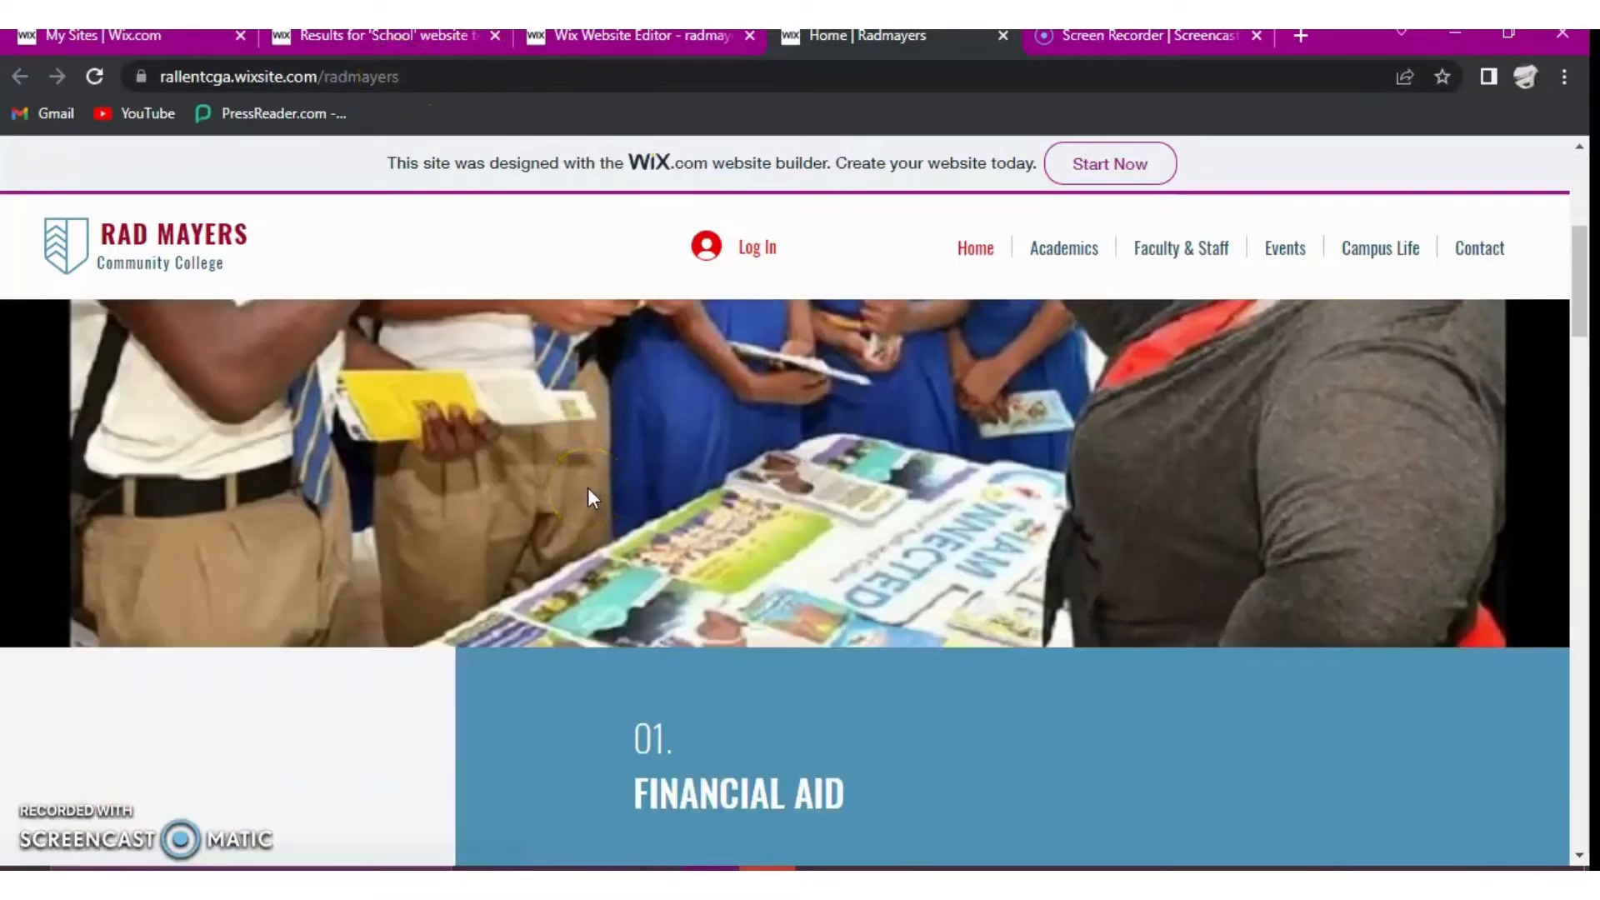
scroll(587, 492, down, 10)
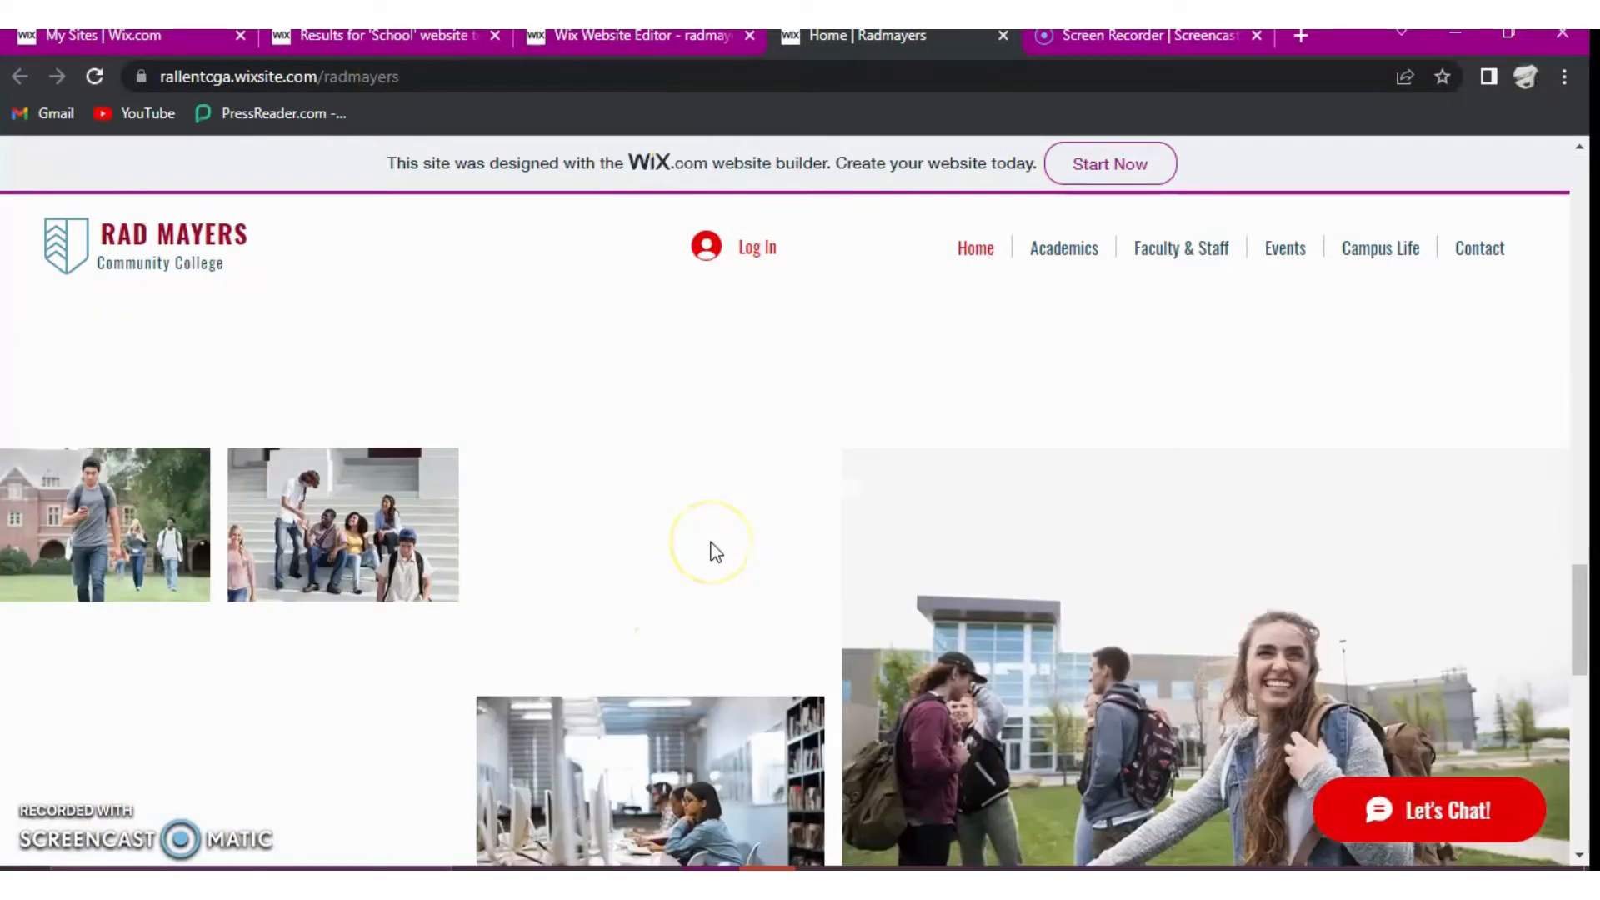
scroll(710, 557, down, 10)
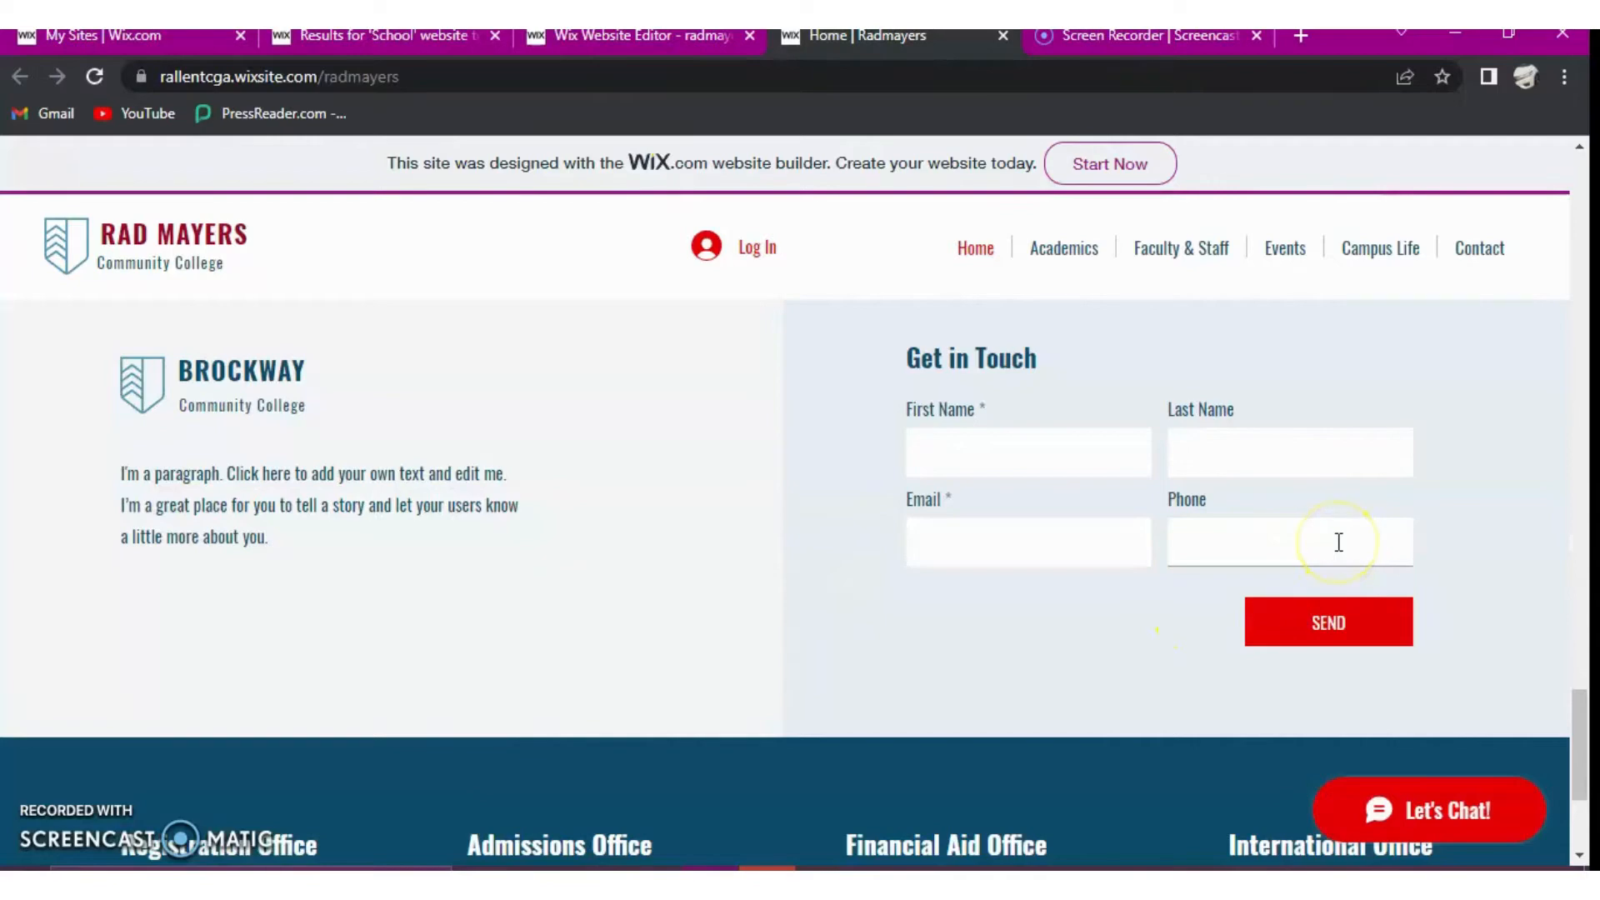
scroll(1319, 572, up, 6)
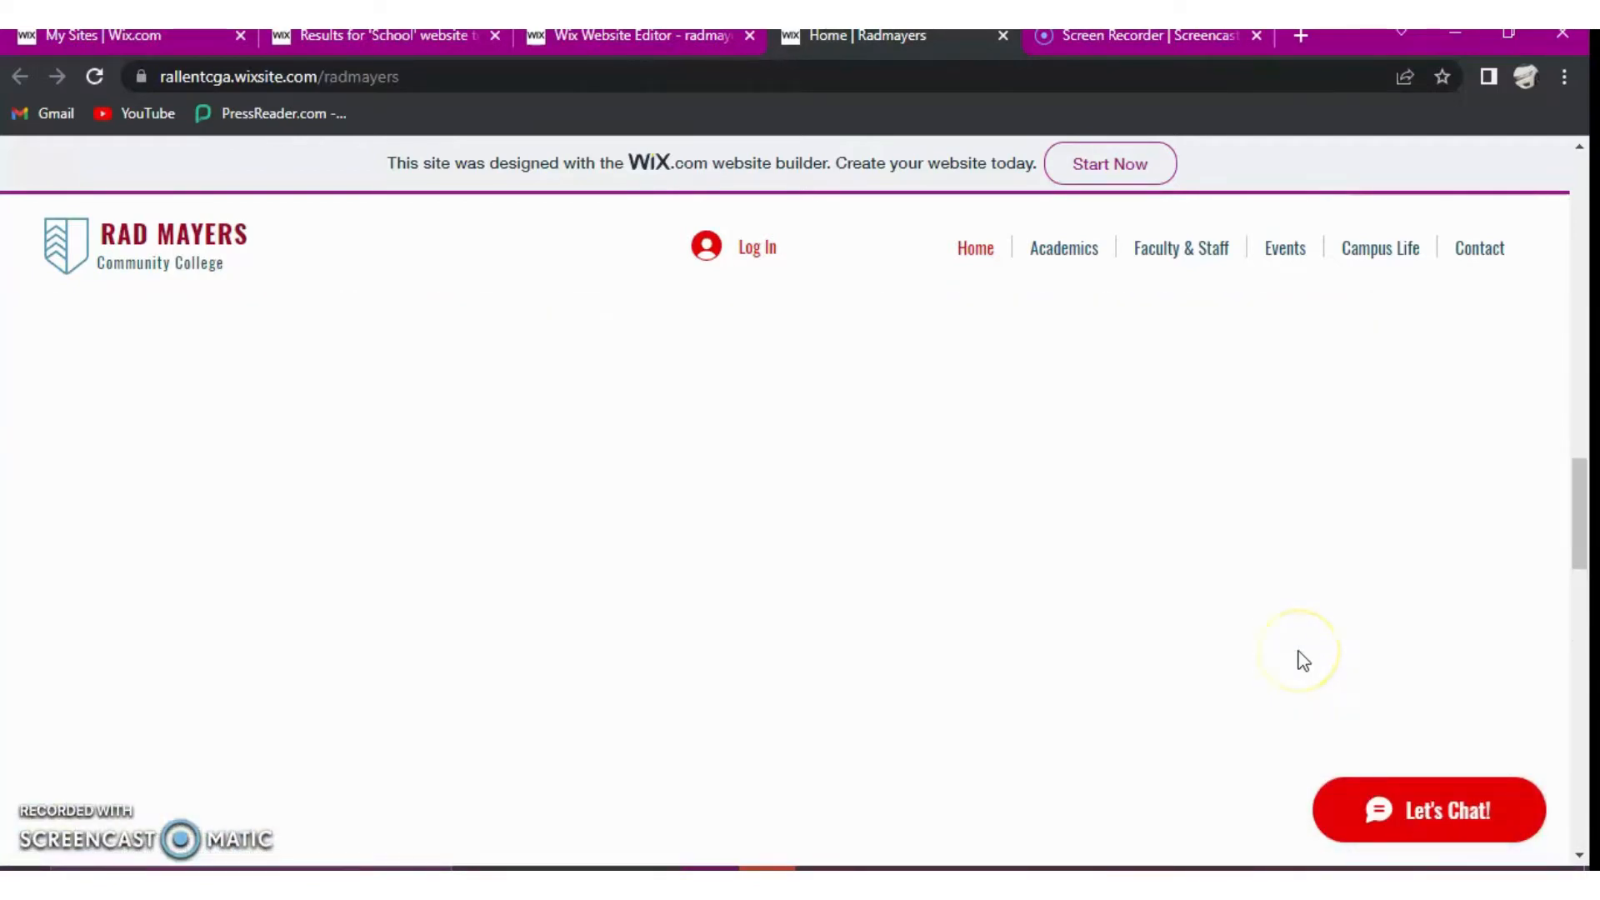
scroll(1295, 658, up, 8)
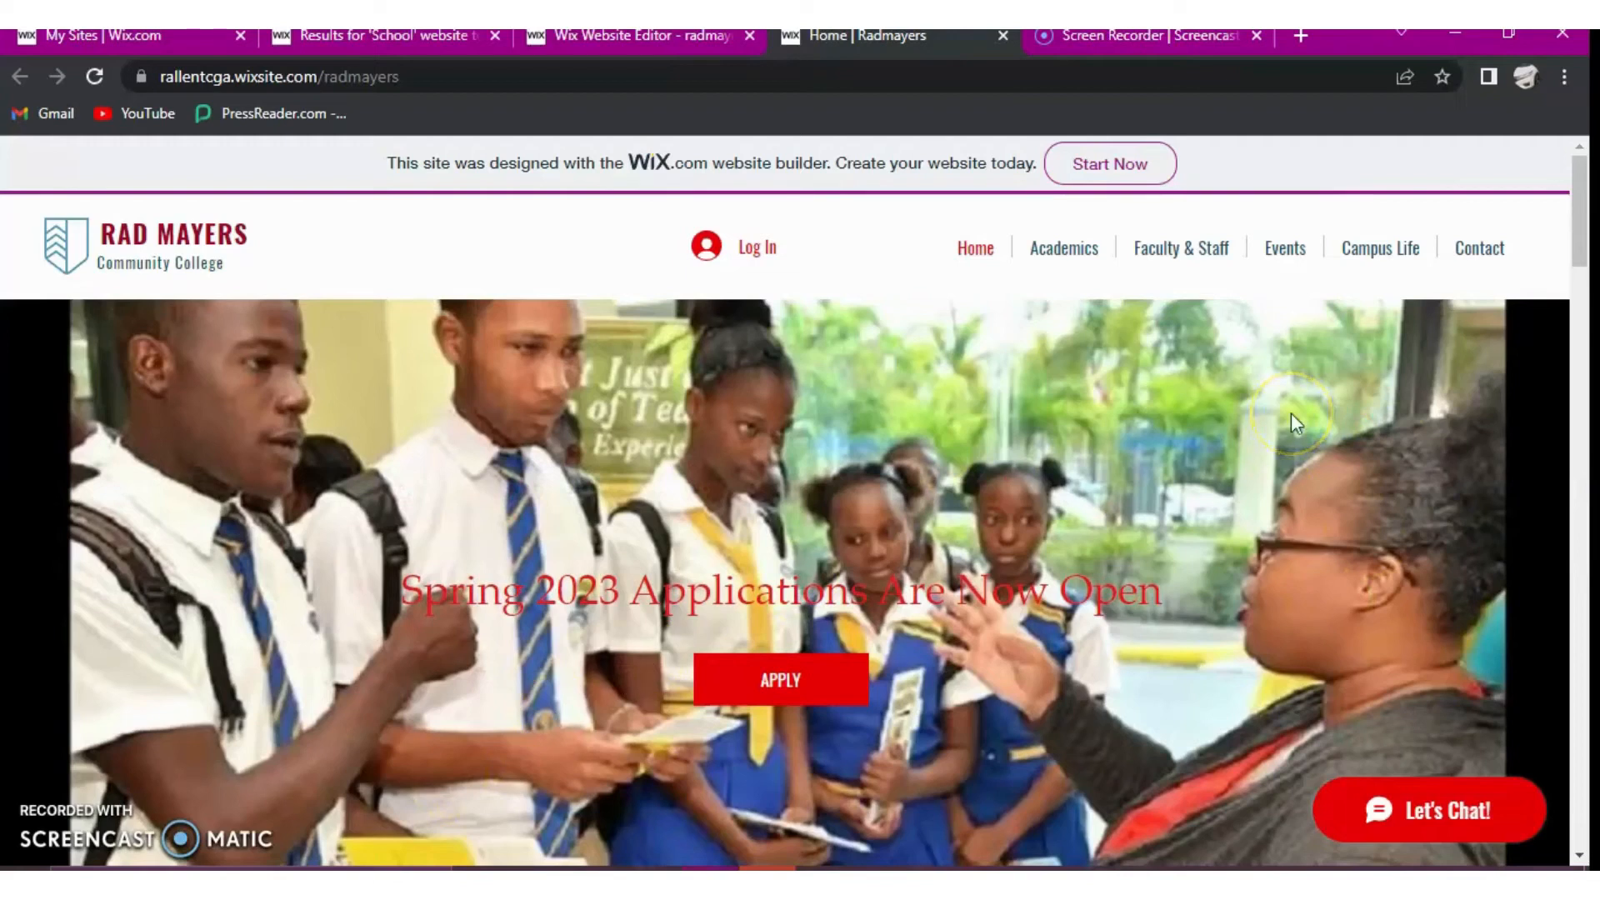
click(1160, 251)
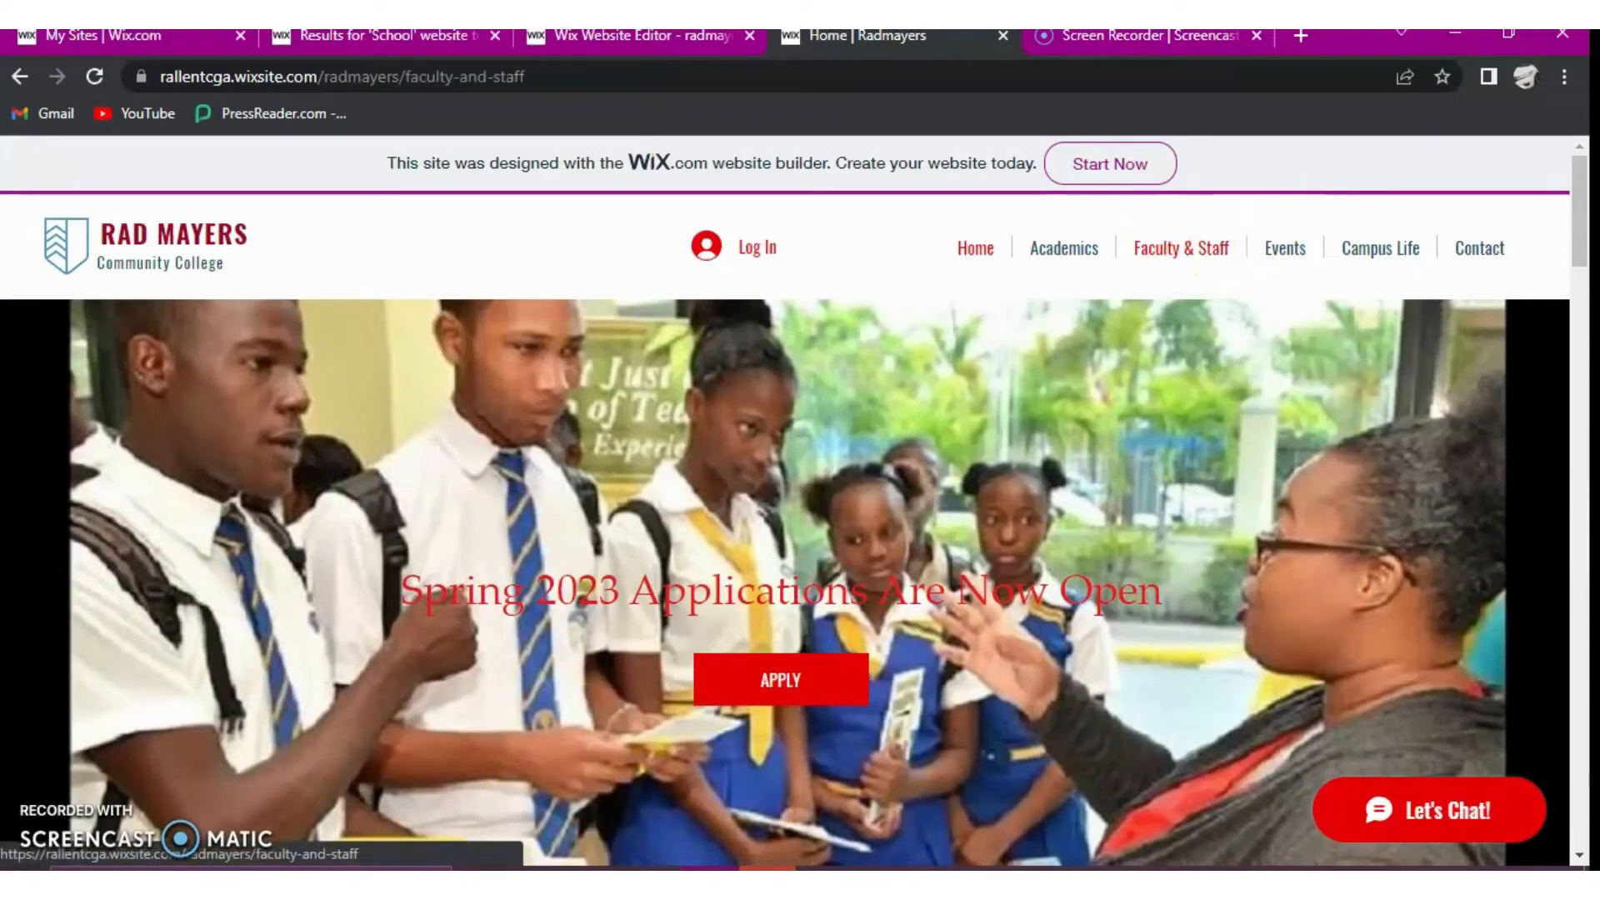